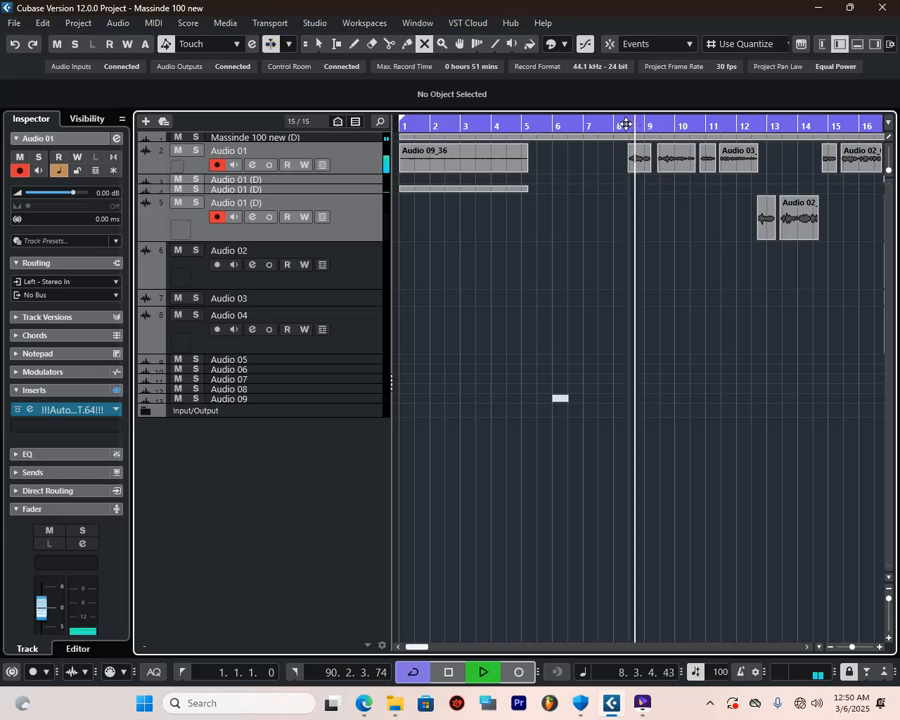
- Add a stereo group track named LEAD GROUP to the selected Audio 01 tracks, inside a folder, routed to Stereo Out
key(space)
click(627, 124)
key(space)
click(320, 43)
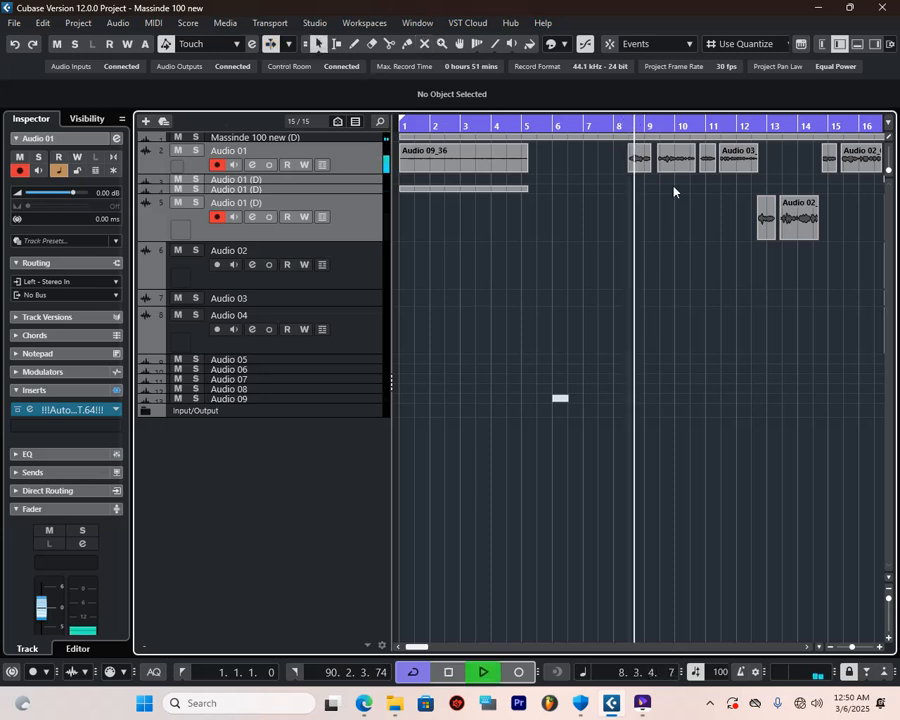
right_click(373, 228)
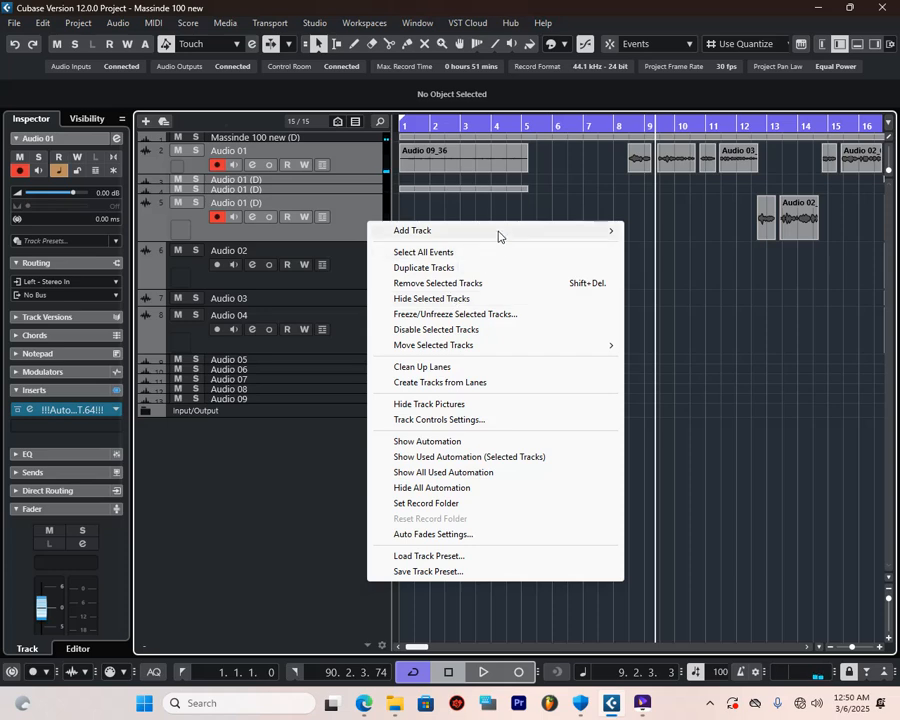
mouse_move(500, 233)
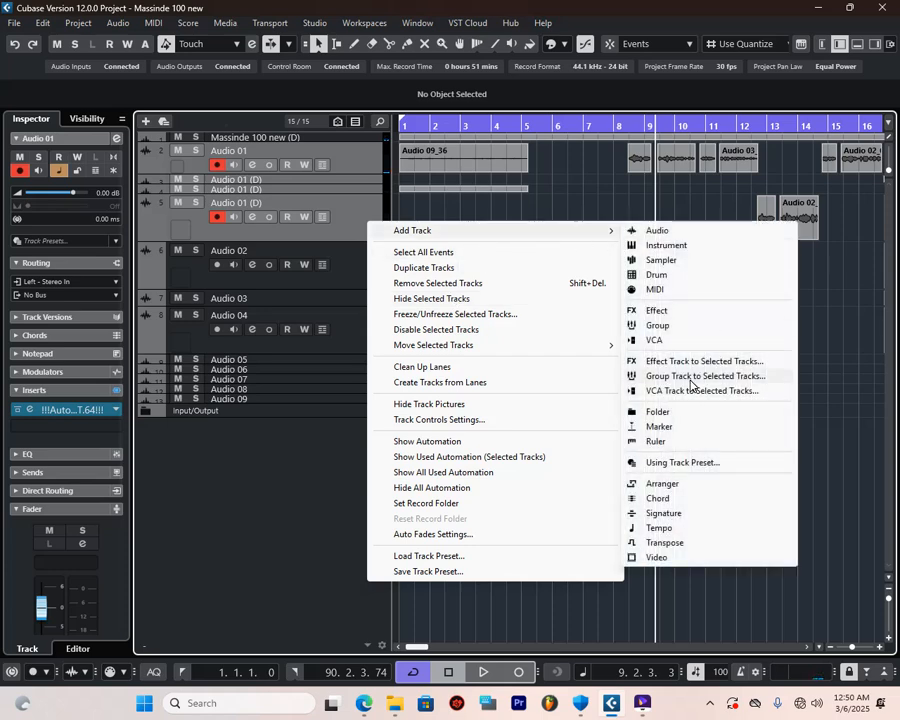
click(691, 378)
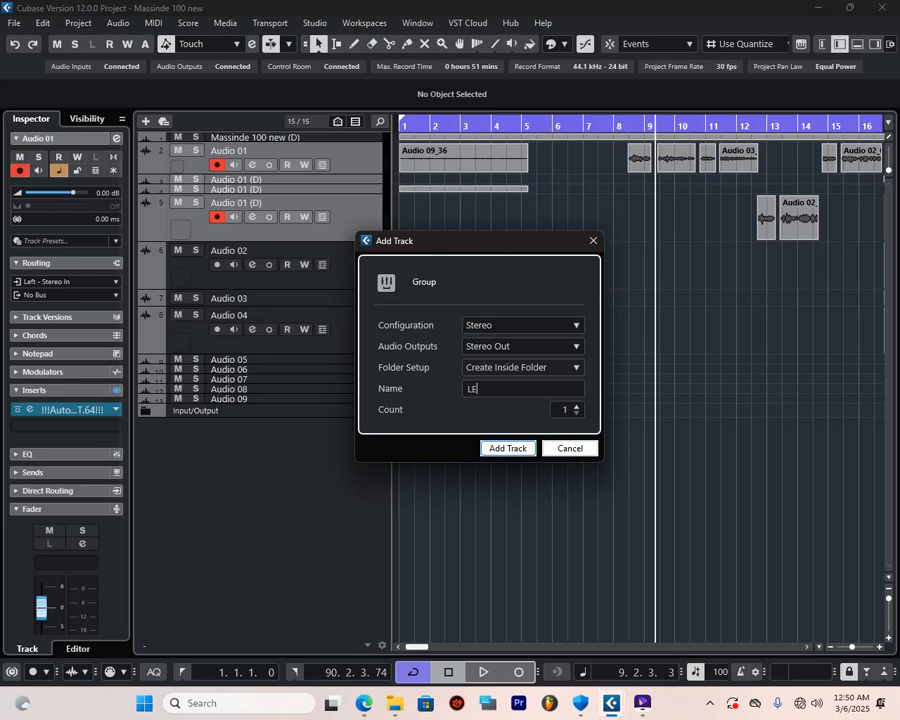
text(LEAD GROUP)
click(510, 449)
- Start playback and solo the LEAD GROUP track
key(space)
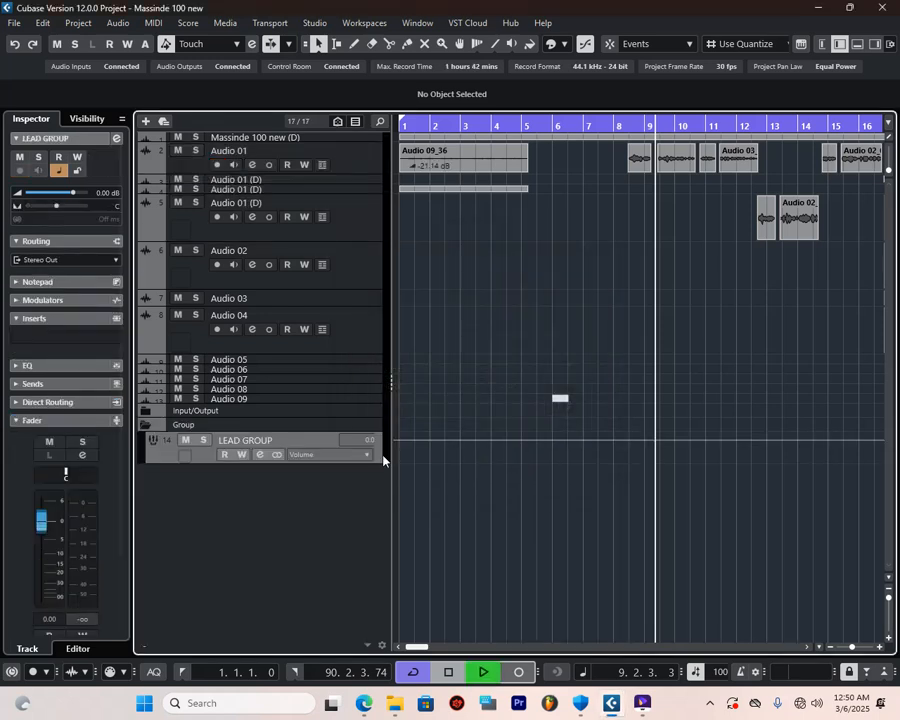
click(184, 441)
click(184, 441)
click(203, 441)
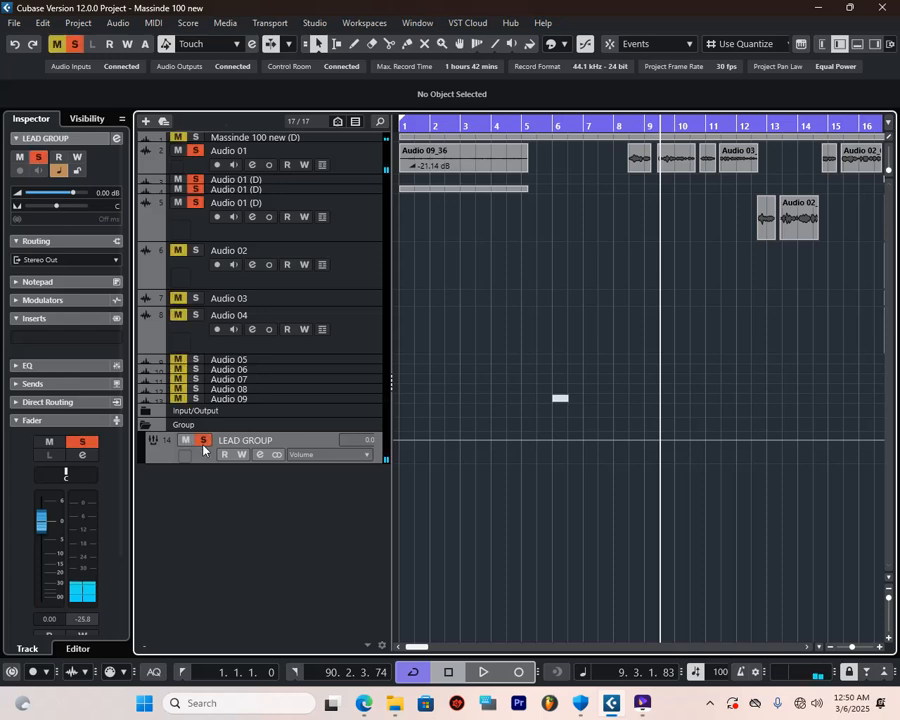
- Select the vocal events between about bars 8 and 16 on the Audio 01 tracks and set the cycle range to them
key(g)
key(g)
key(g)
key(g)
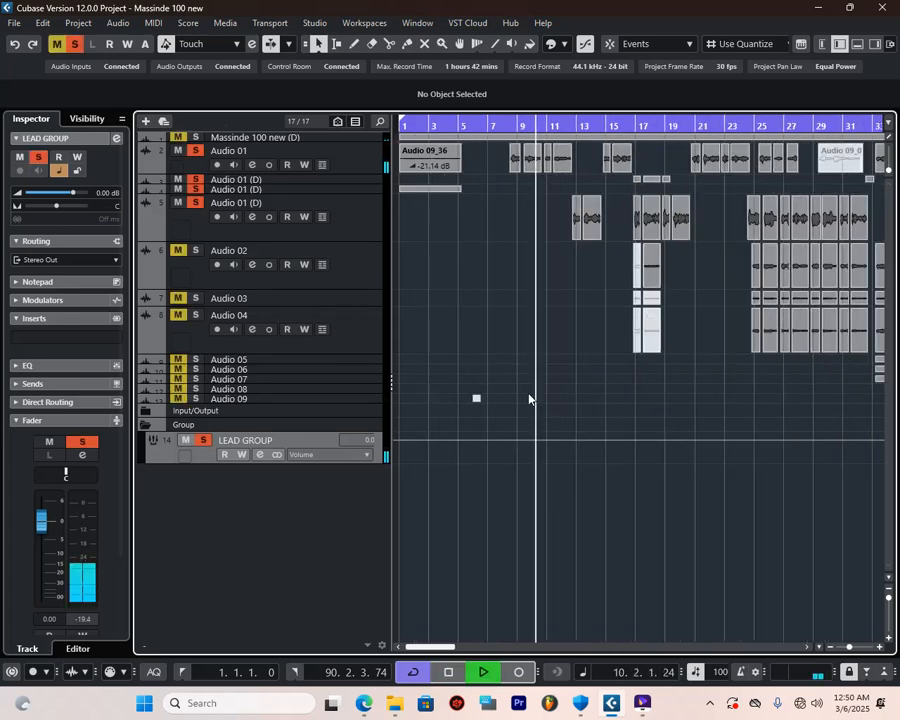
key(g)
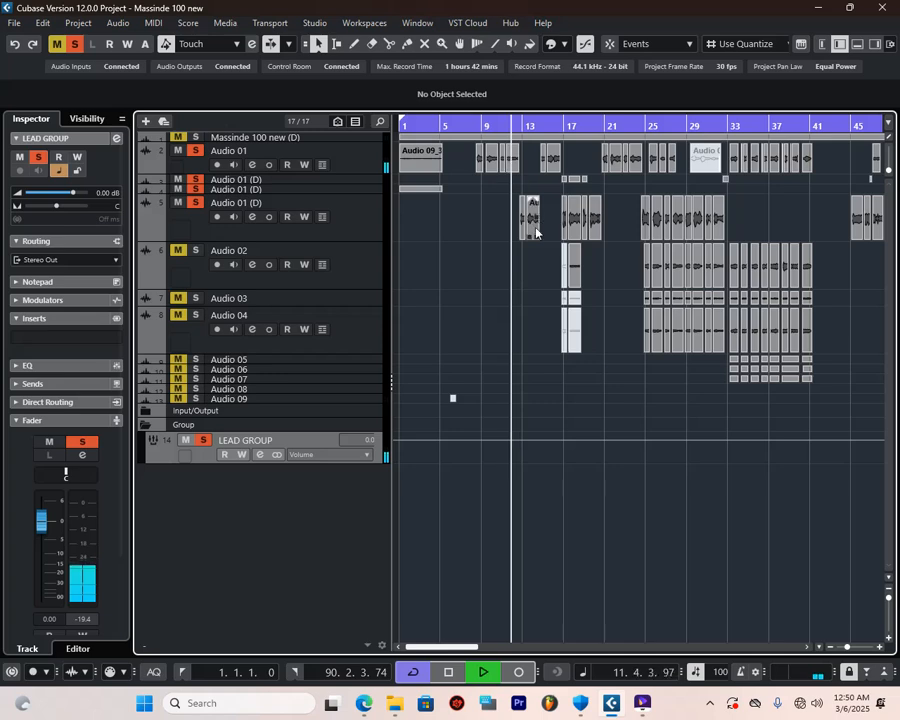
drag(549, 240, 479, 155)
key(p)
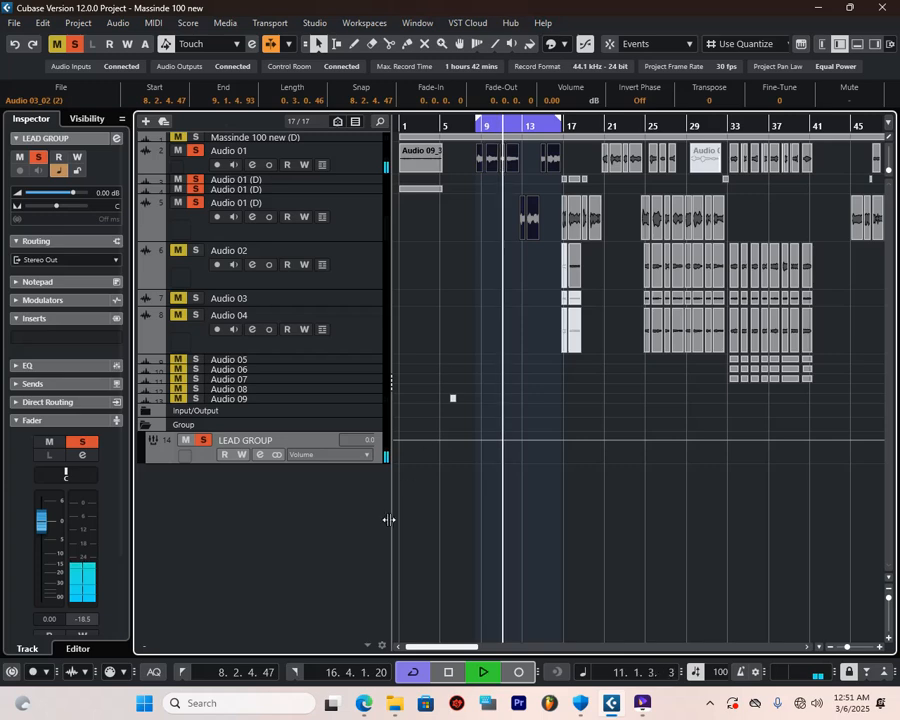
- Stop playback, display LEAD GROUP's channel settings and bring up the FX chain preset browser for its inserts
key(space)
click(270, 455)
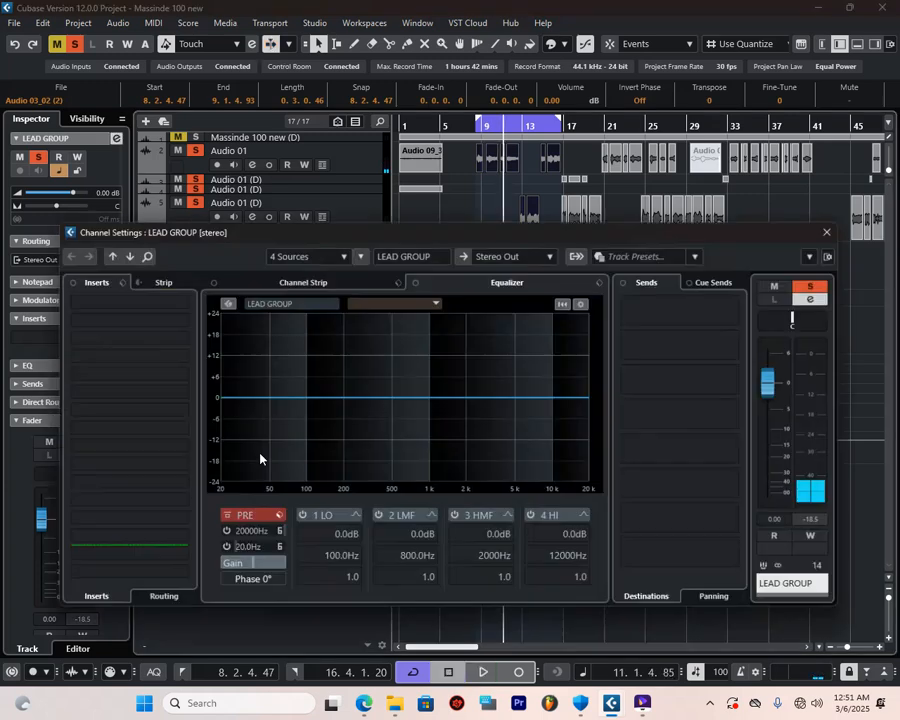
drag(144, 195, 127, 234)
click(118, 284)
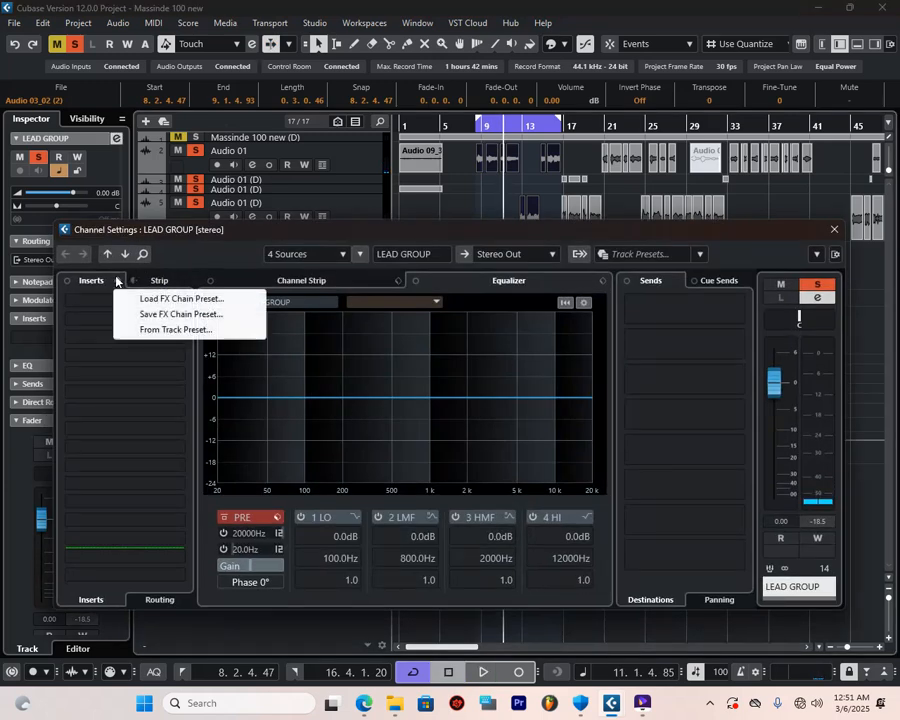
click(150, 299)
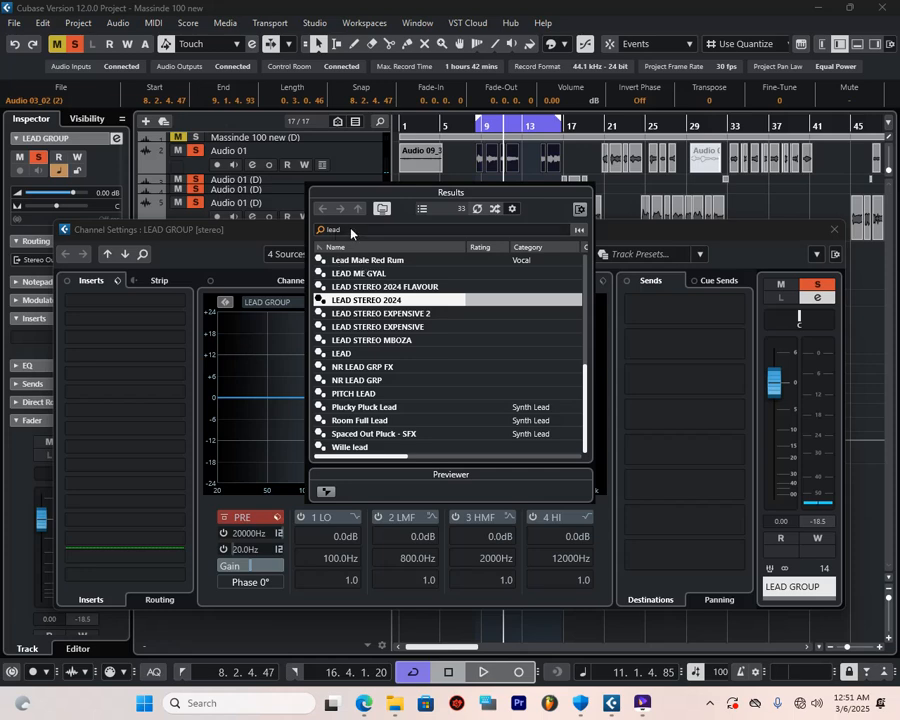
- Search the FX chain presets for "JOHN" and load the "Johncare lead grp" preset onto LEAD GROUP
click(350, 231)
text(j)
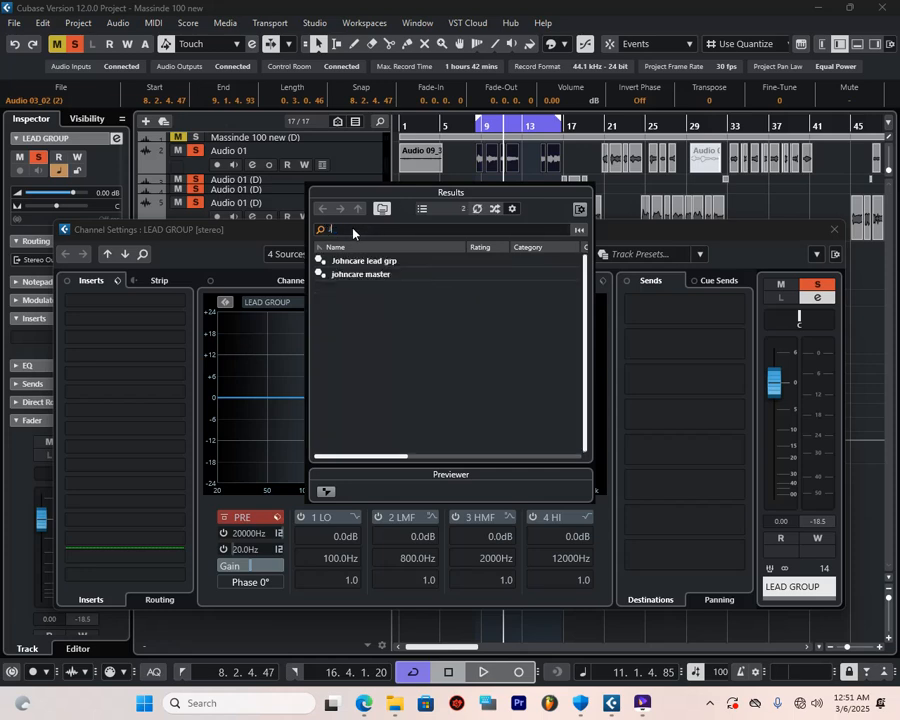
key(BackSpace)
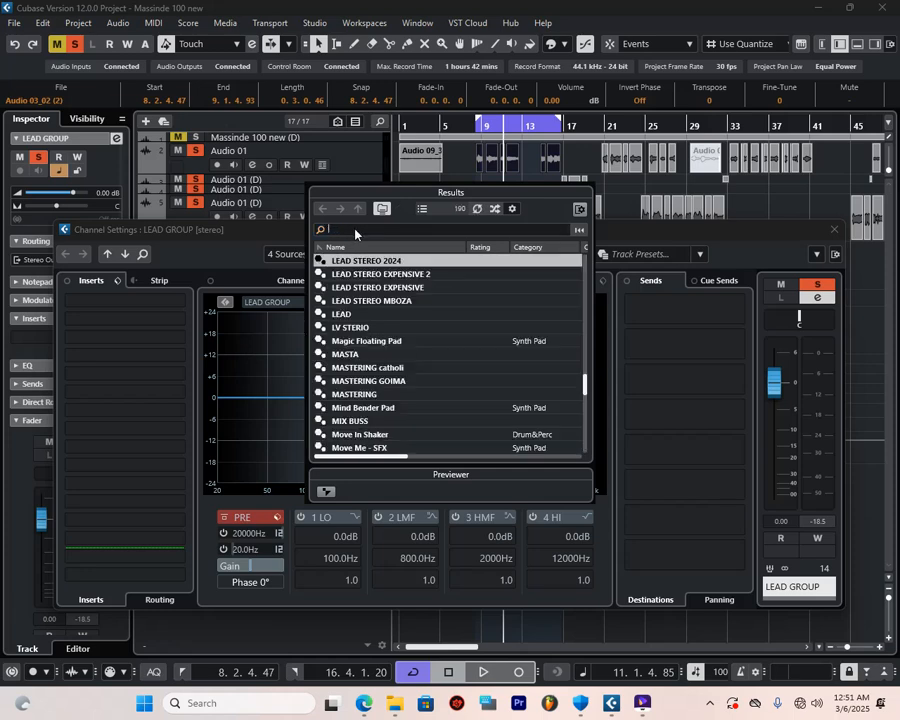
text(JO)
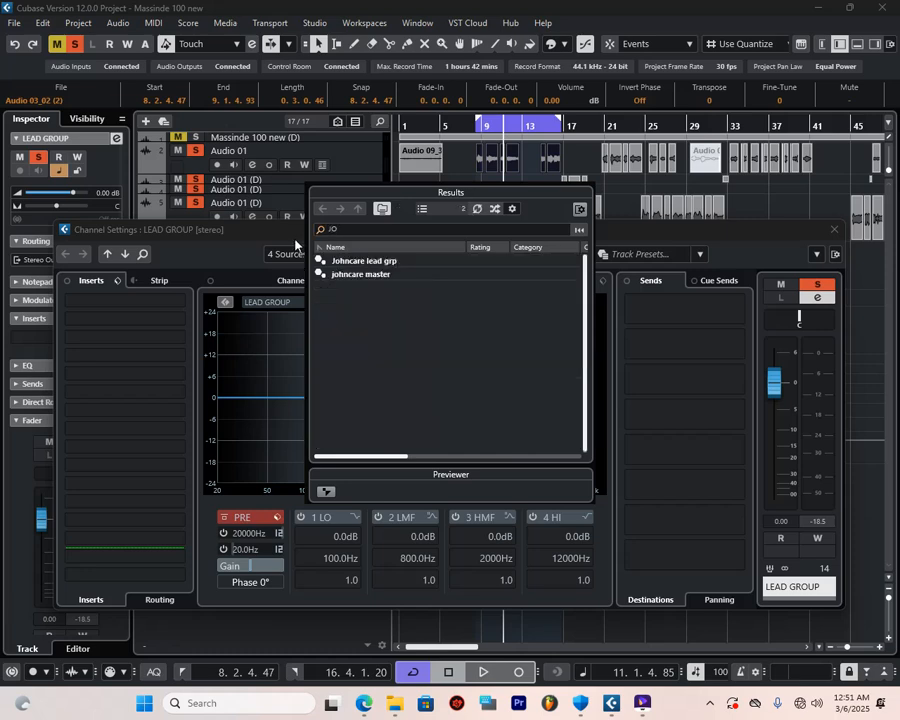
key(BackSpace)
key(BackSpace)
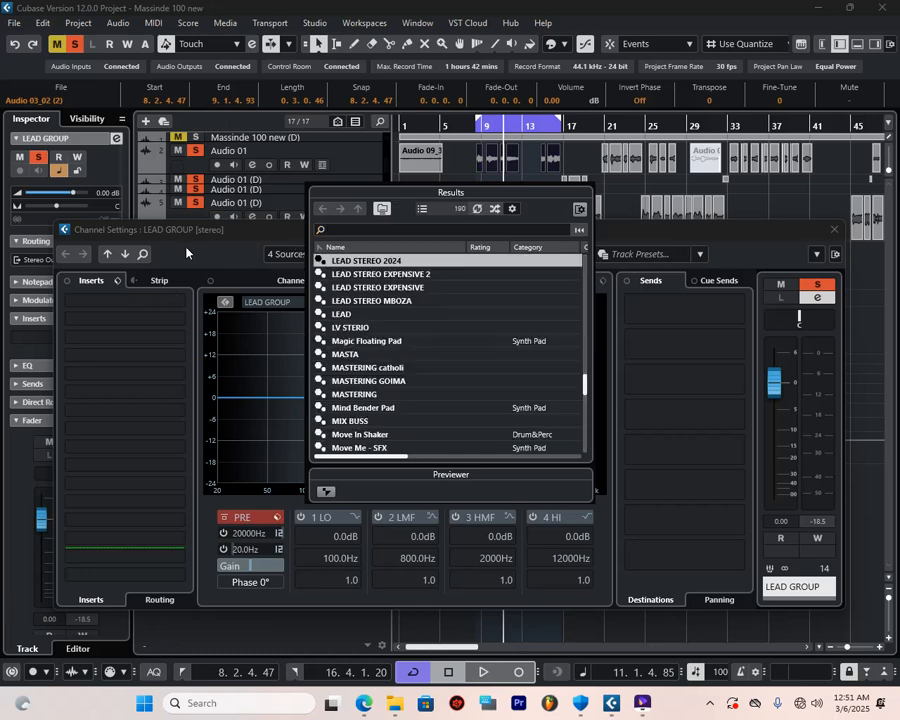
text(j)
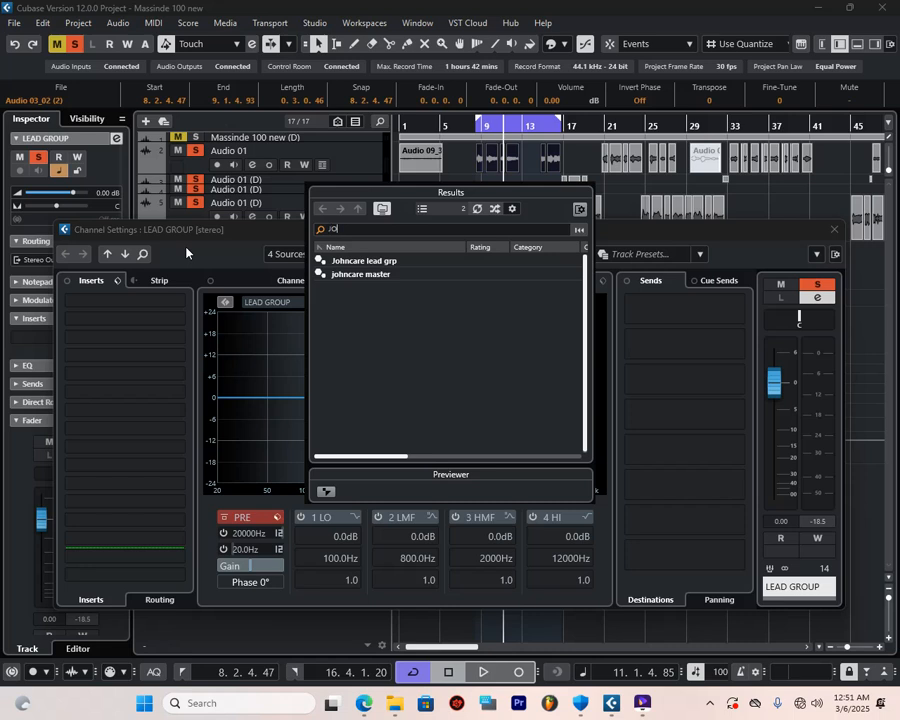
text(OHN)
click(366, 263)
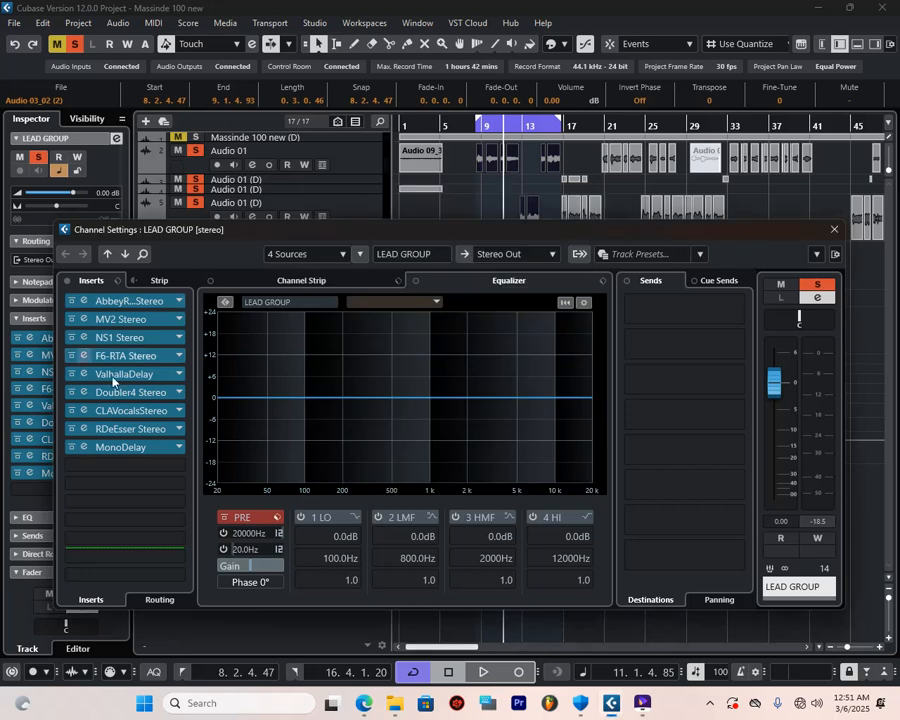
- Bypass all insert effects on LEAD GROUP
click(72, 447)
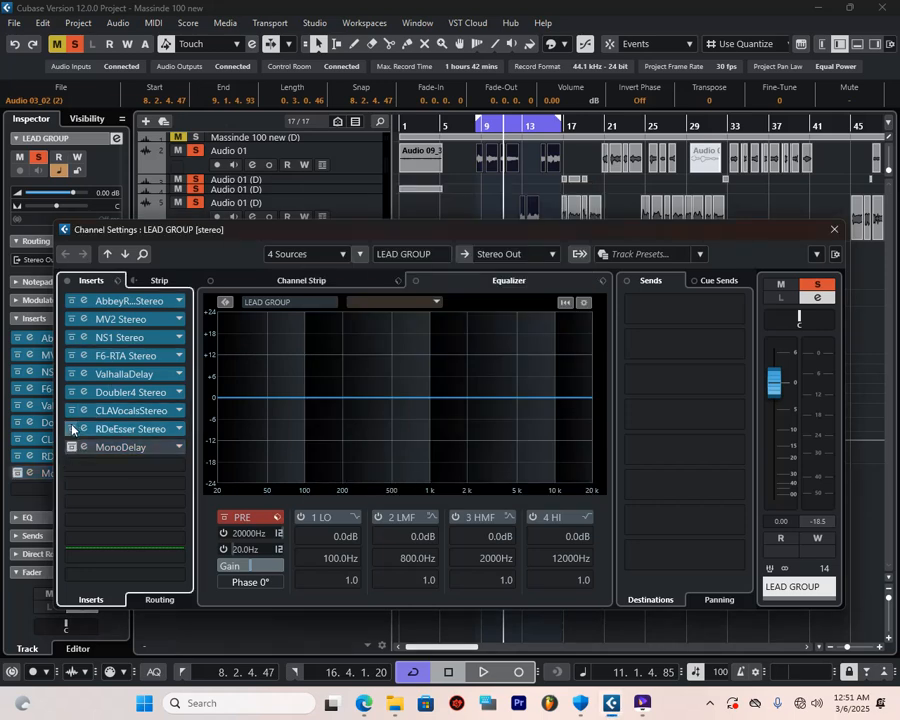
click(72, 447)
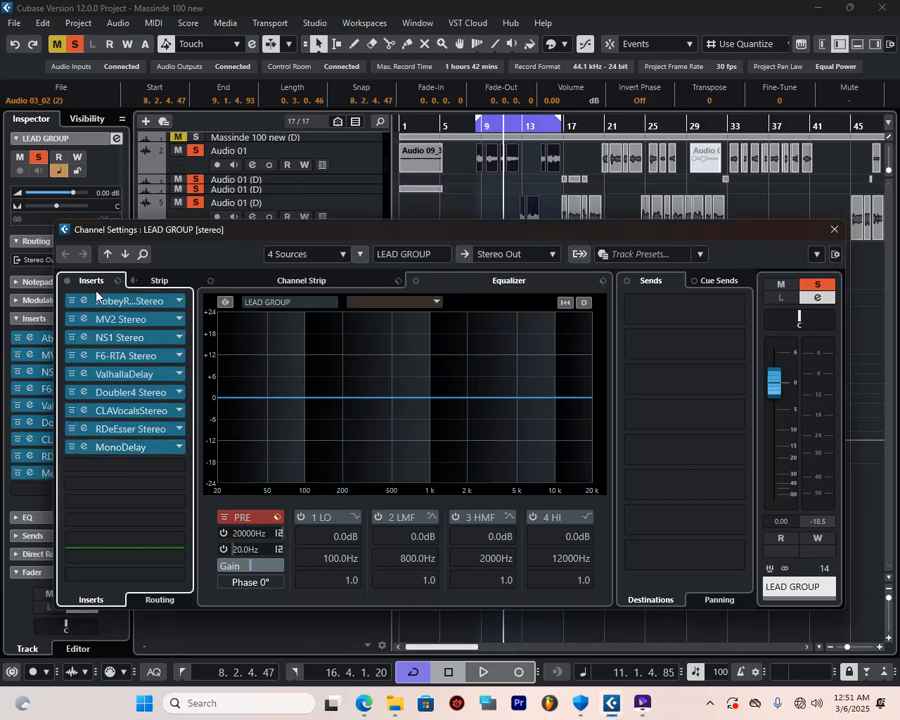
click(67, 282)
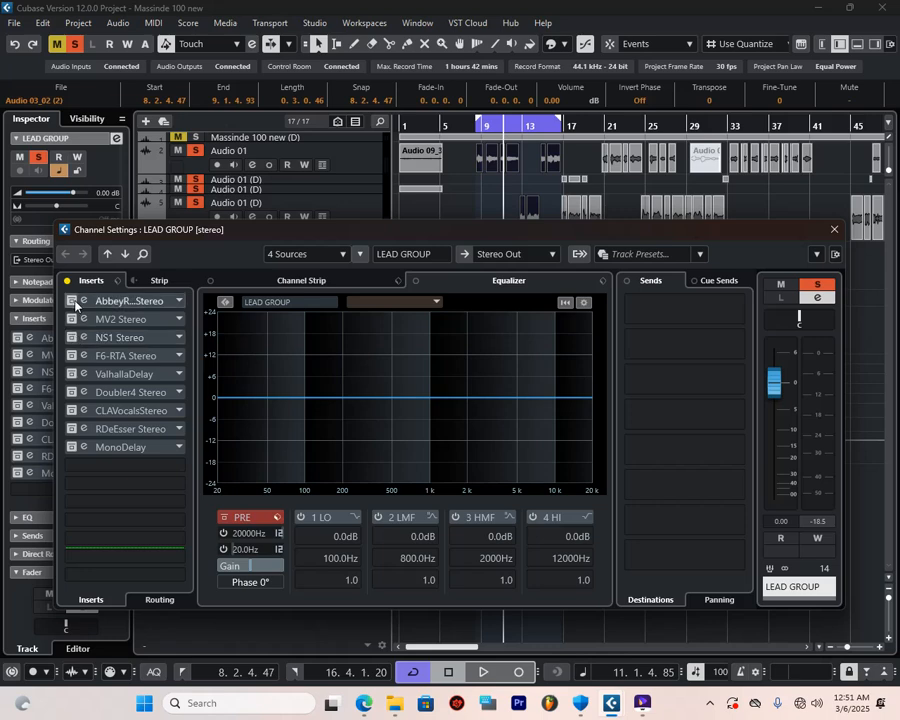
- Reactivate the Abbey Road Saturator insert and set its saturator mix to about 20 during playback
click(74, 301)
key(space)
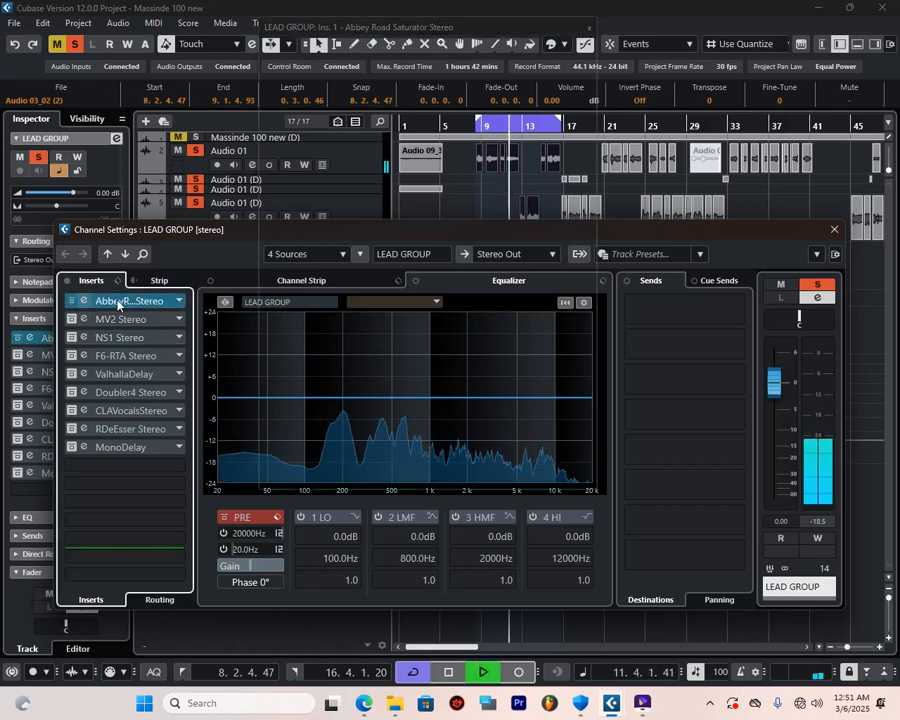
click(118, 302)
drag(475, 413, 475, 407)
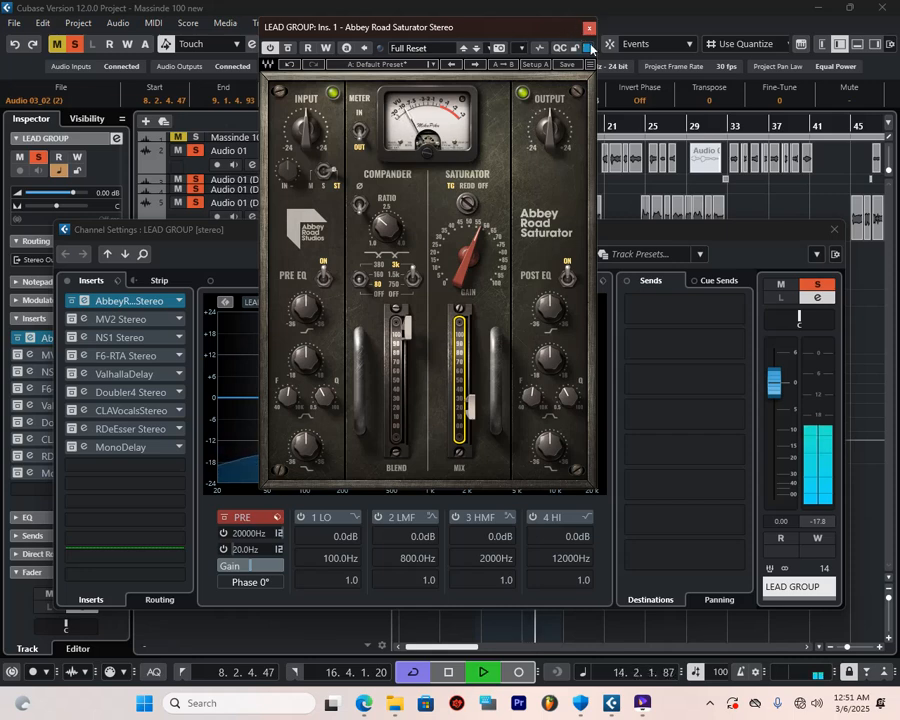
click(589, 27)
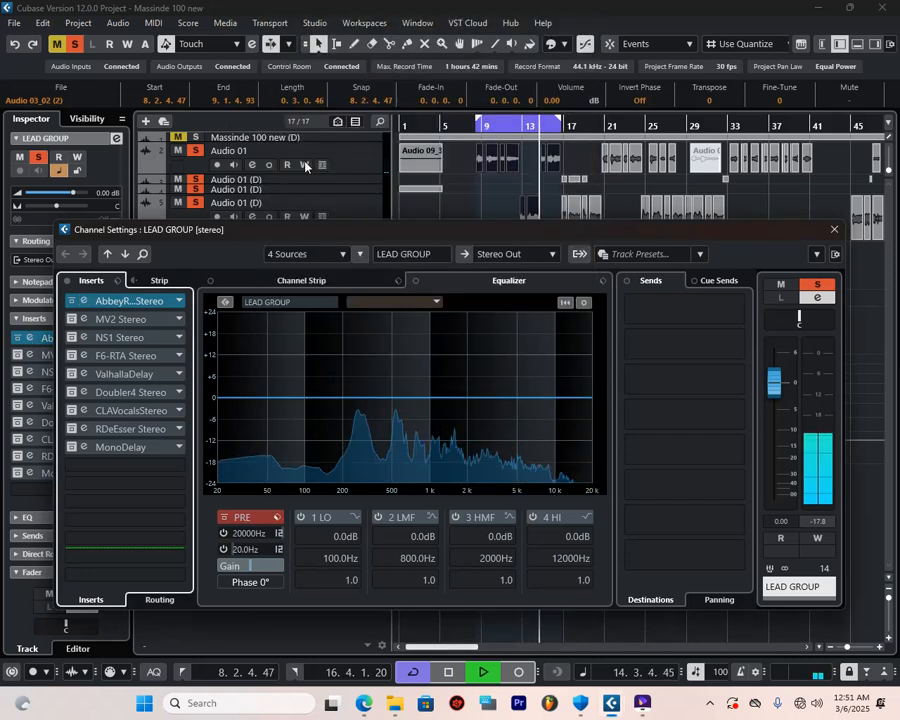
- Enable the MV2 insert and set its low level to about 12.5, high level to -1.4 and output to about -0.1
click(84, 320)
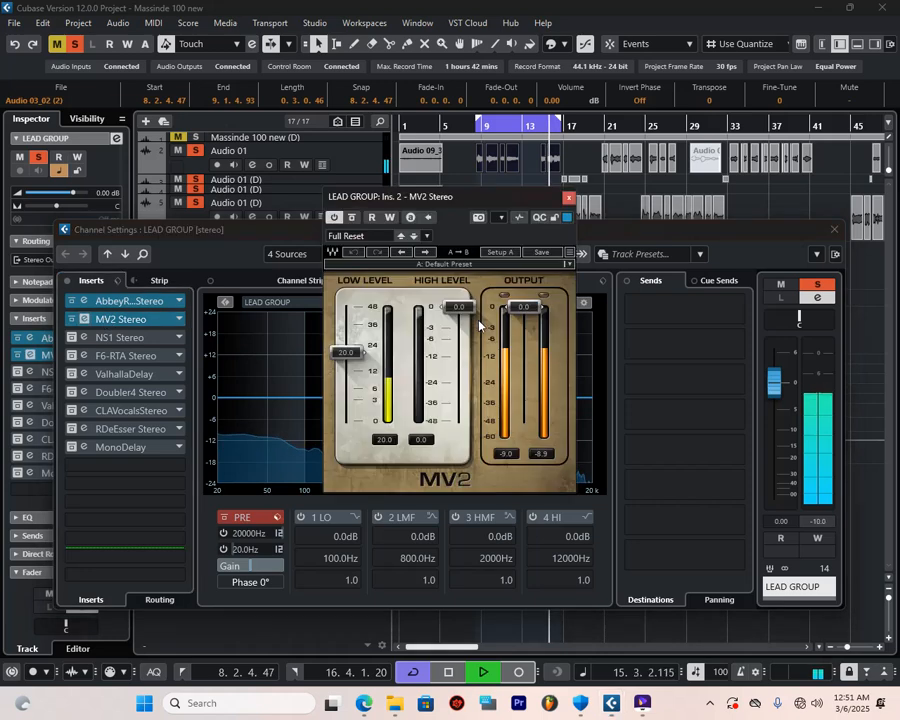
drag(345, 353, 348, 373)
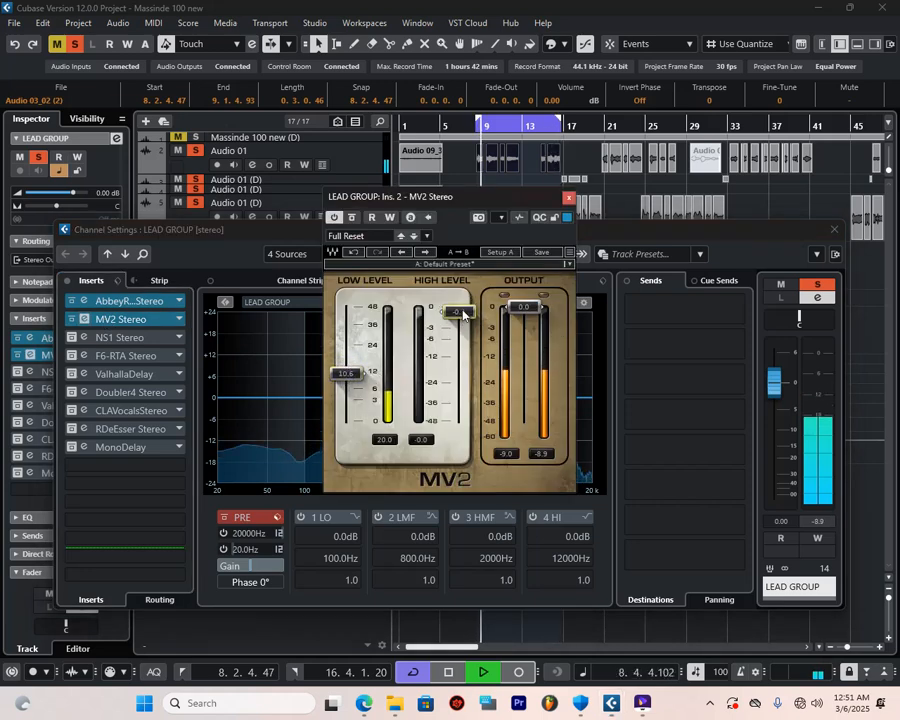
drag(462, 300, 473, 336)
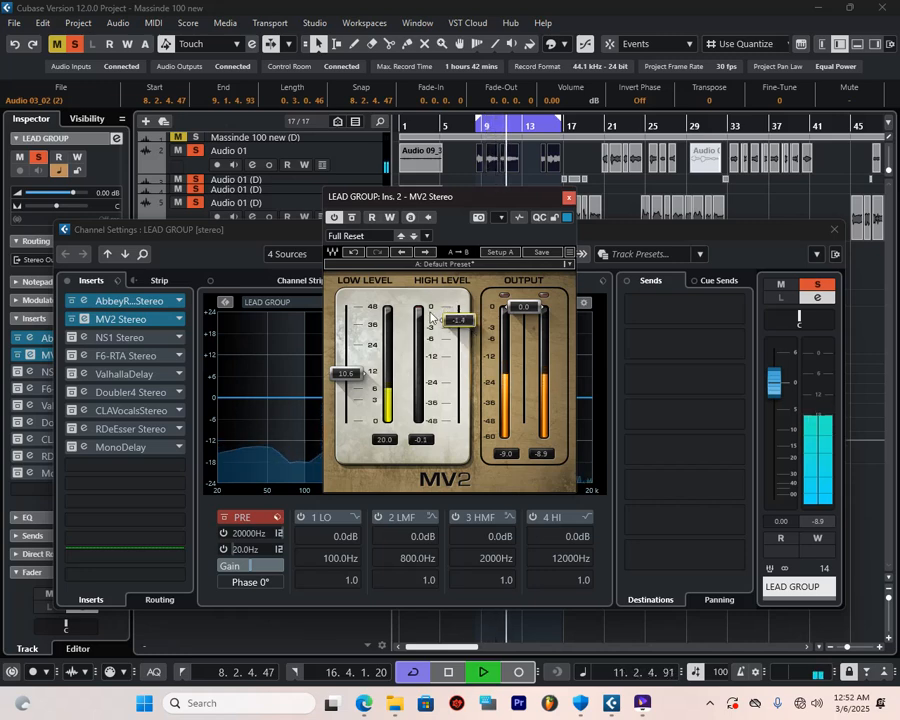
drag(350, 381, 350, 377)
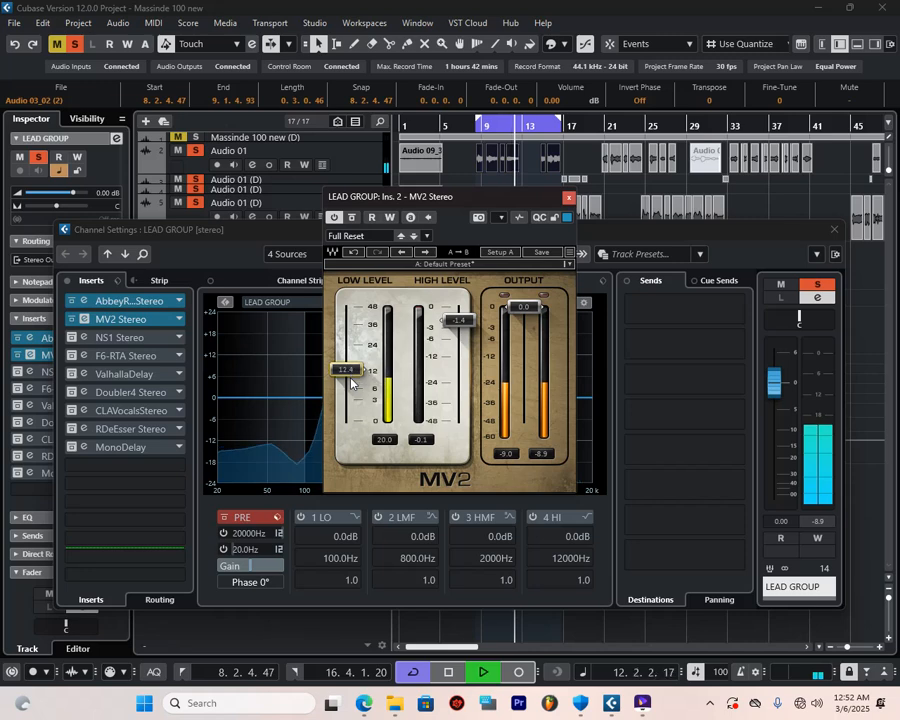
drag(527, 308, 528, 318)
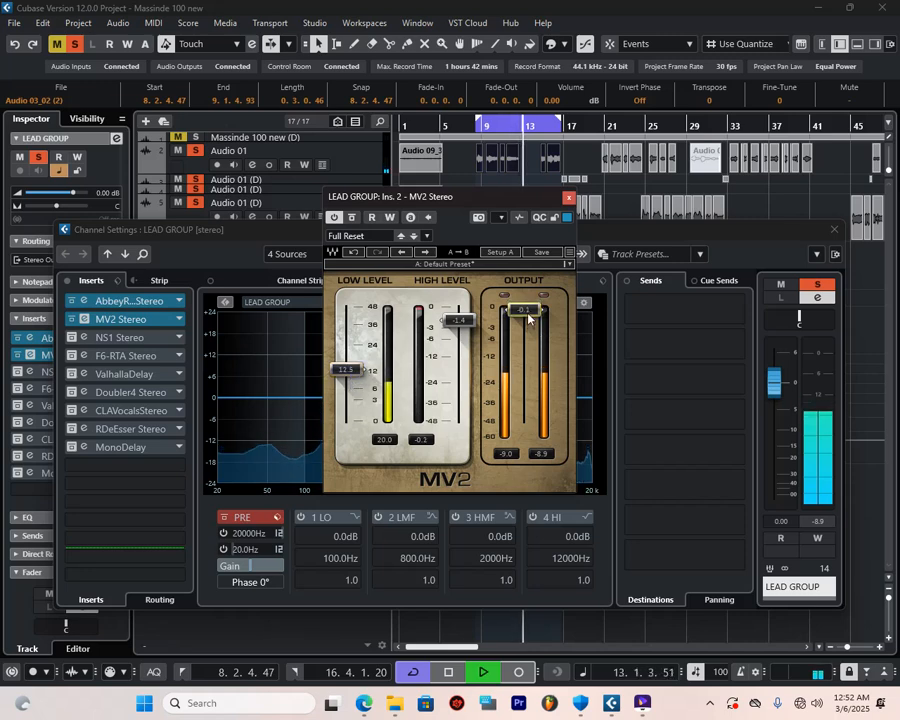
click(568, 197)
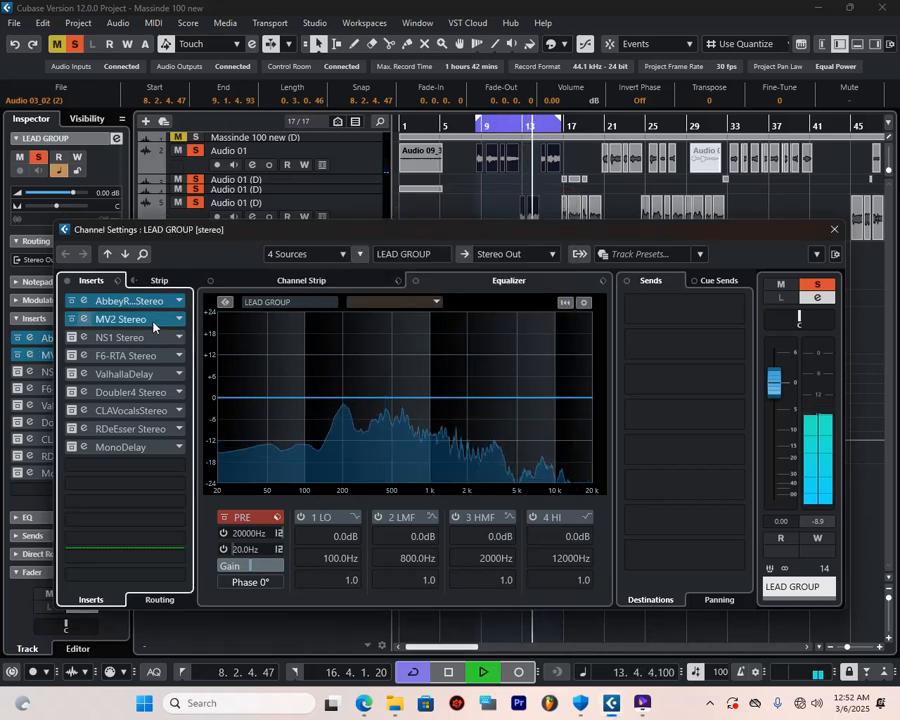
- Reactivate the NS1 noise suppressor insert and check its suppression setting
click(90, 340)
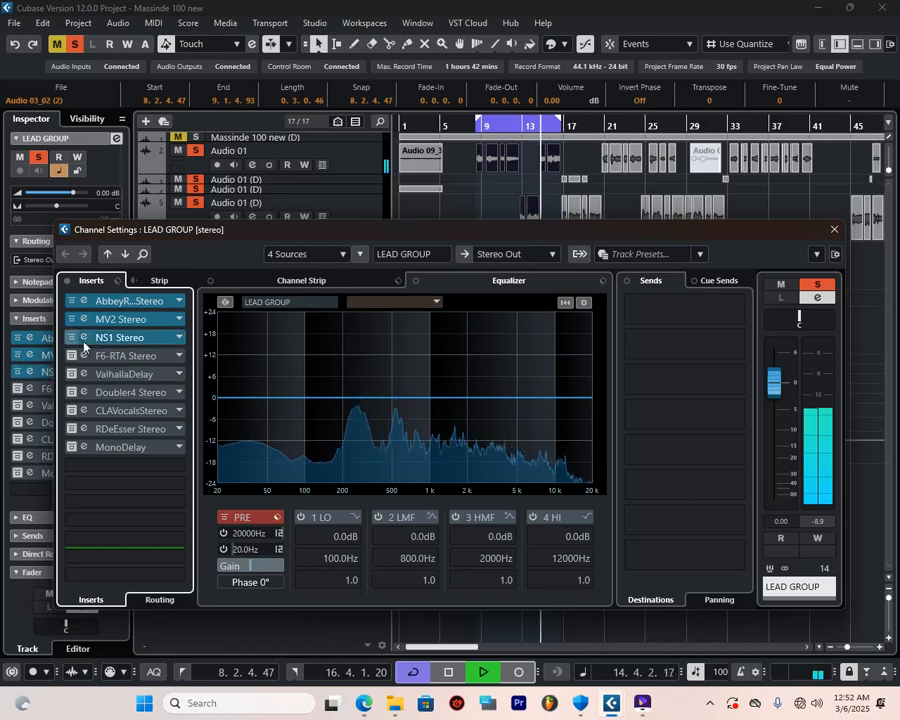
click(139, 320)
click(130, 338)
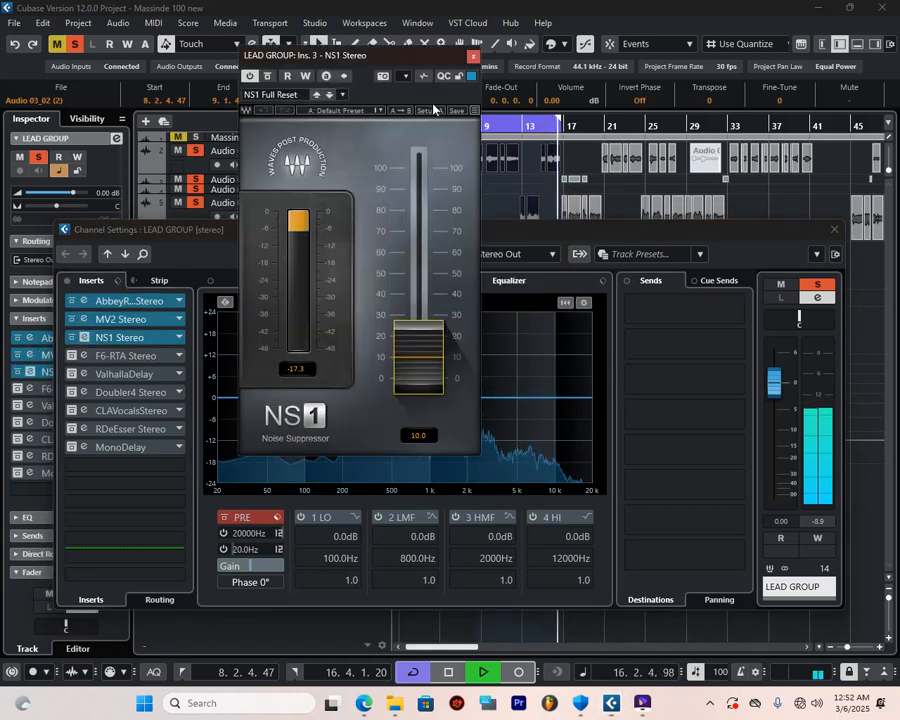
click(473, 57)
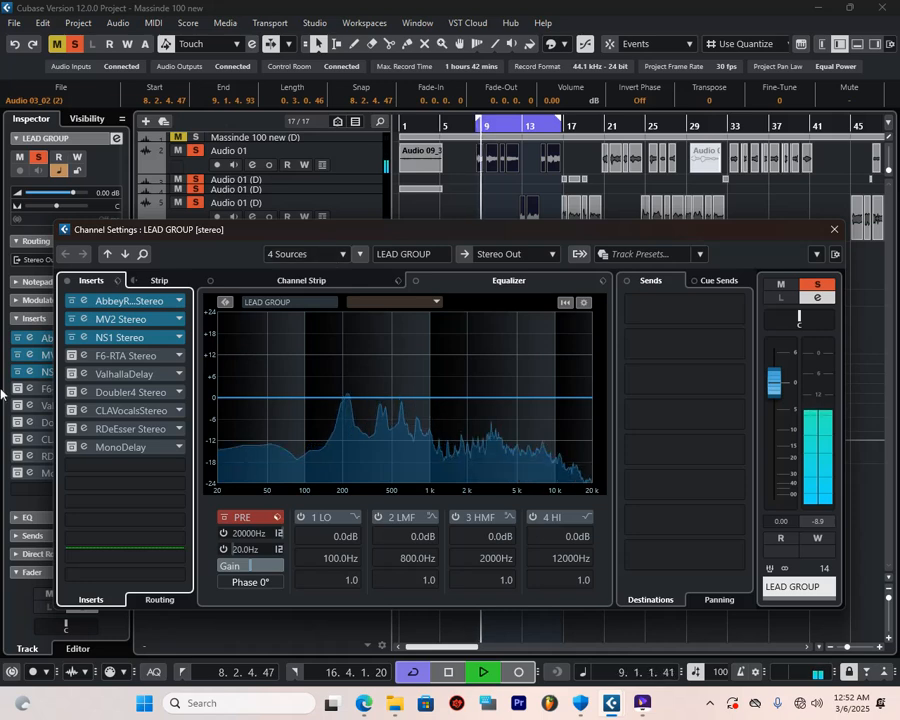
- Enable the F6-RTA insert and shift band 6 to about 13,900 Hz with a gain of 5.7
click(120, 356)
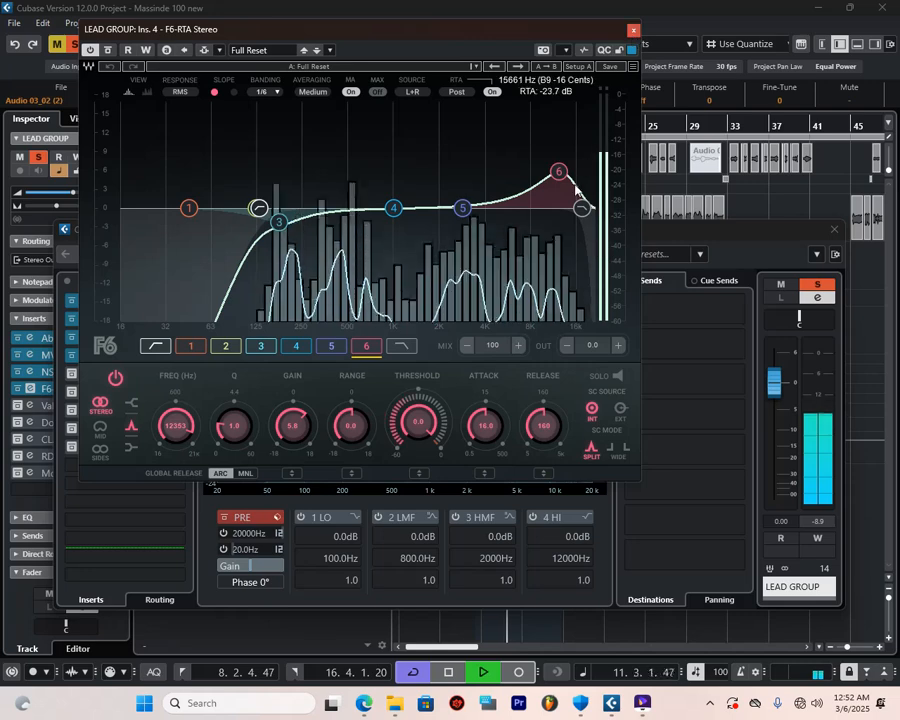
drag(555, 176, 564, 176)
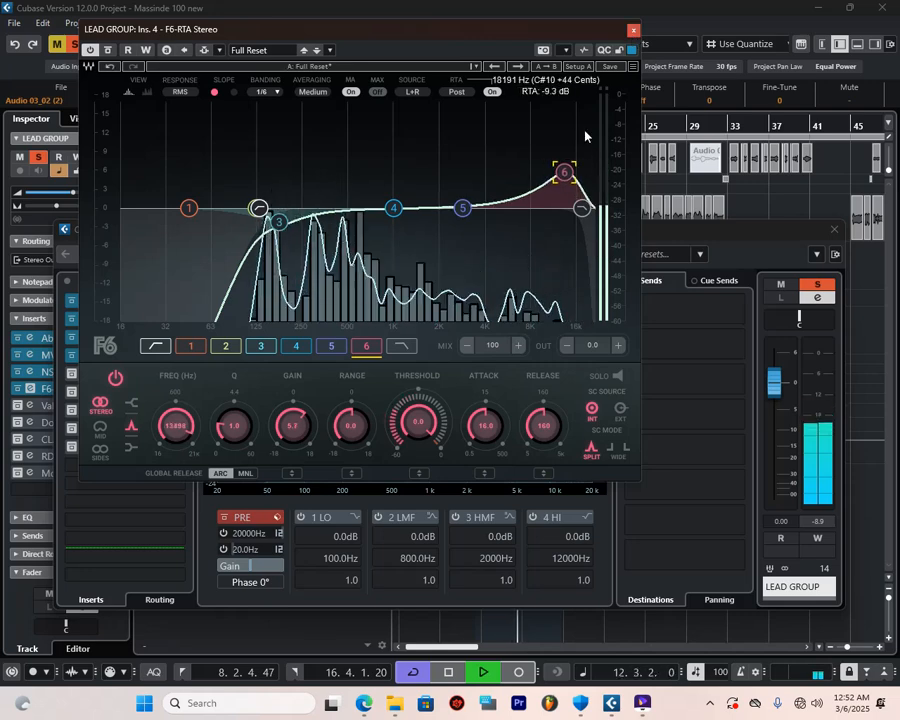
- Enable the Doubler4 insert on the LEAD GROUP channel and check its settings
click(633, 32)
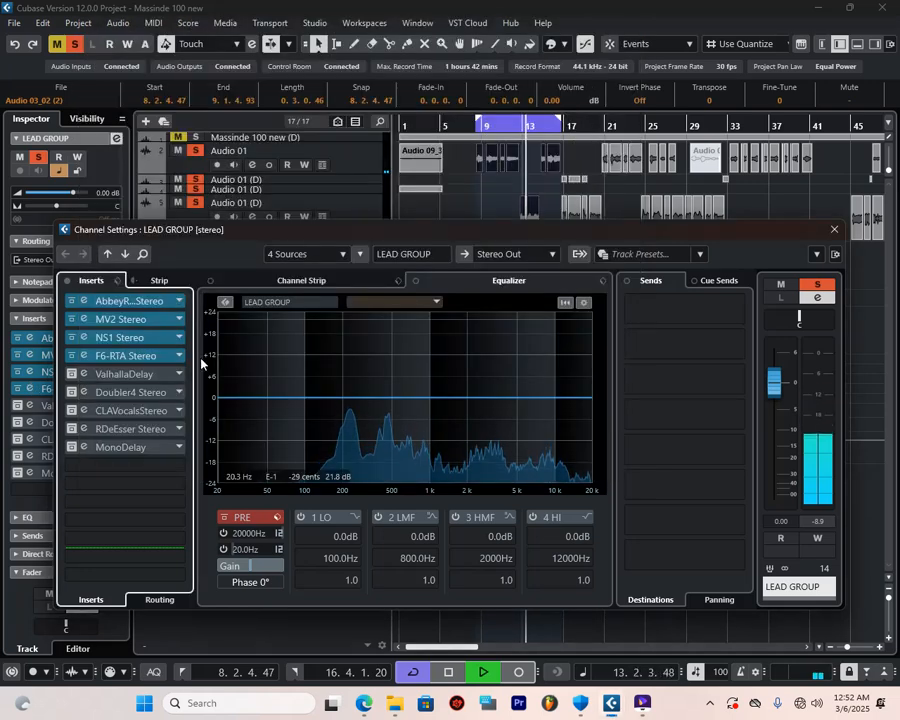
click(72, 376)
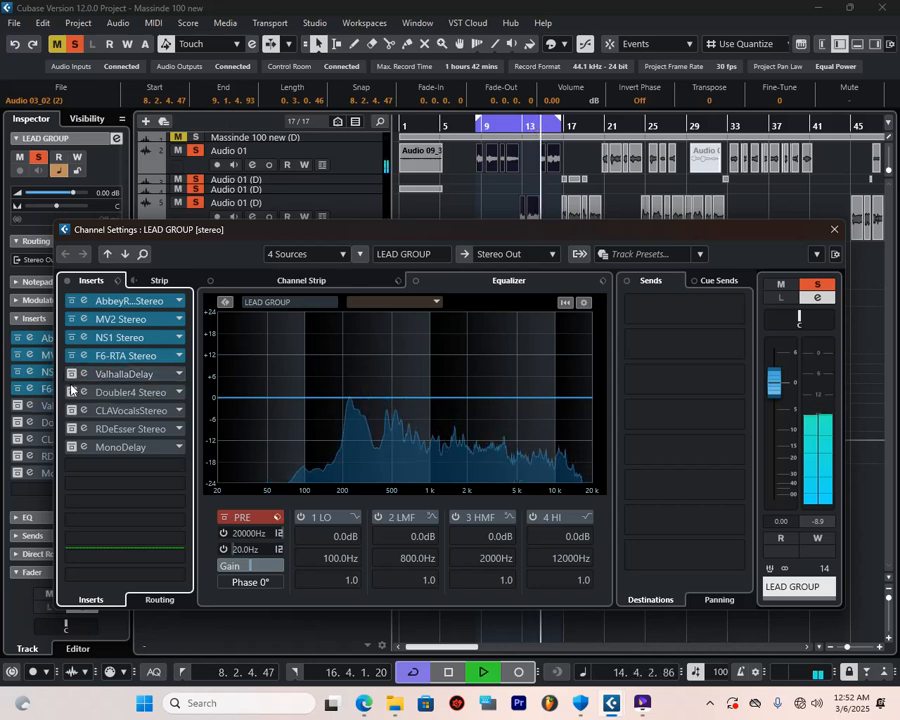
click(71, 393)
click(128, 393)
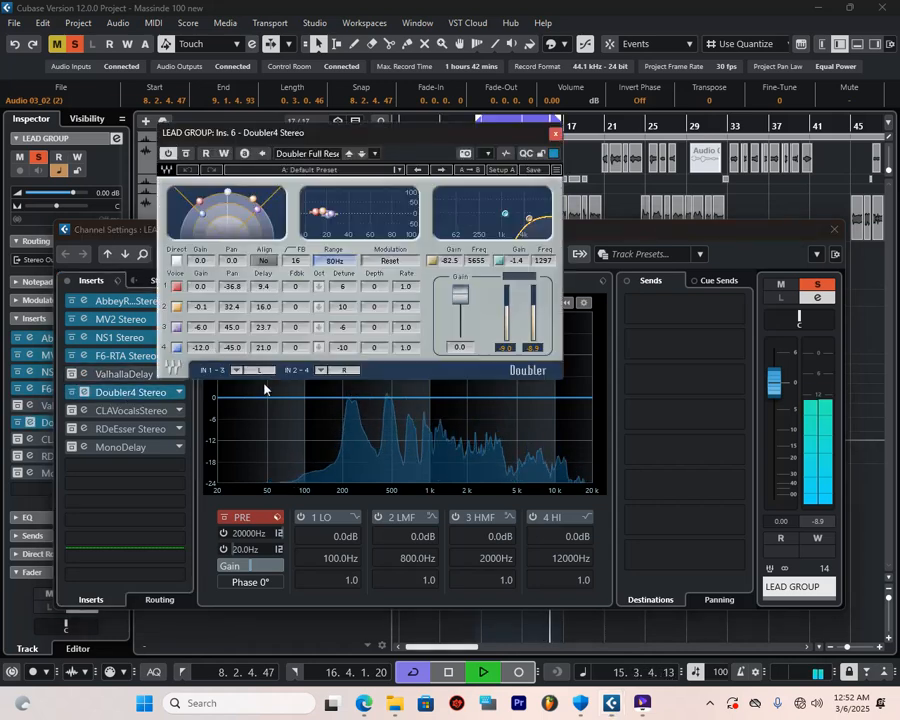
click(555, 133)
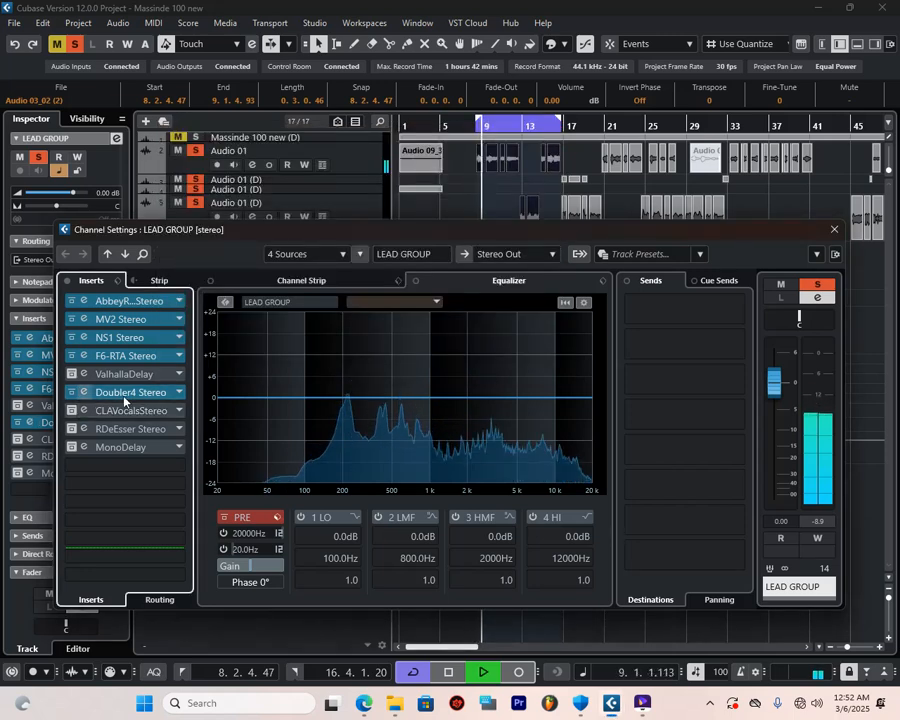
- Enable the CLA Vocals insert and check its fader settings during playback
click(71, 410)
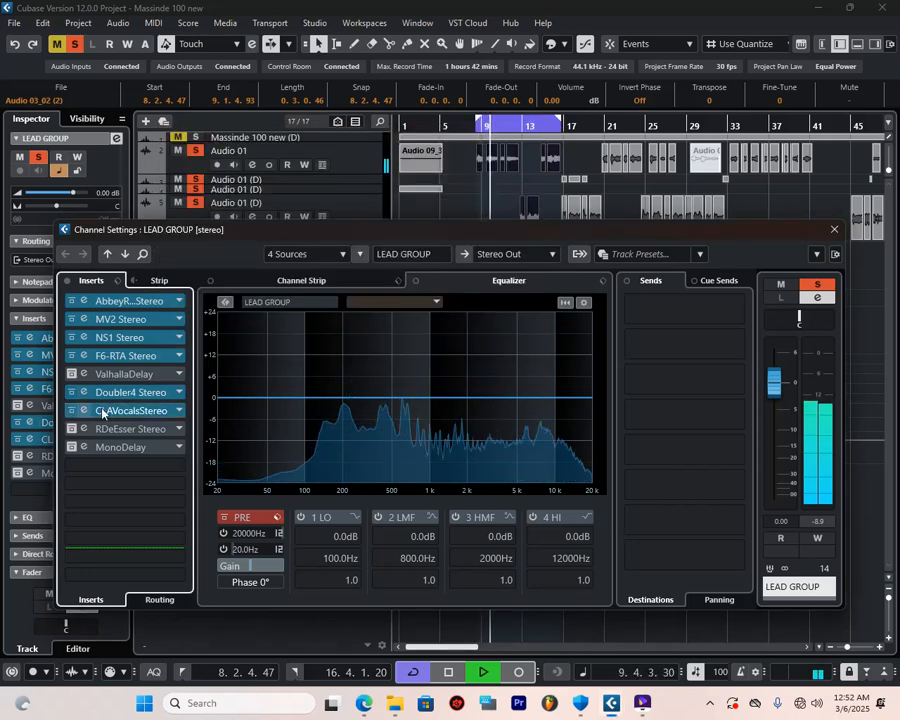
click(110, 410)
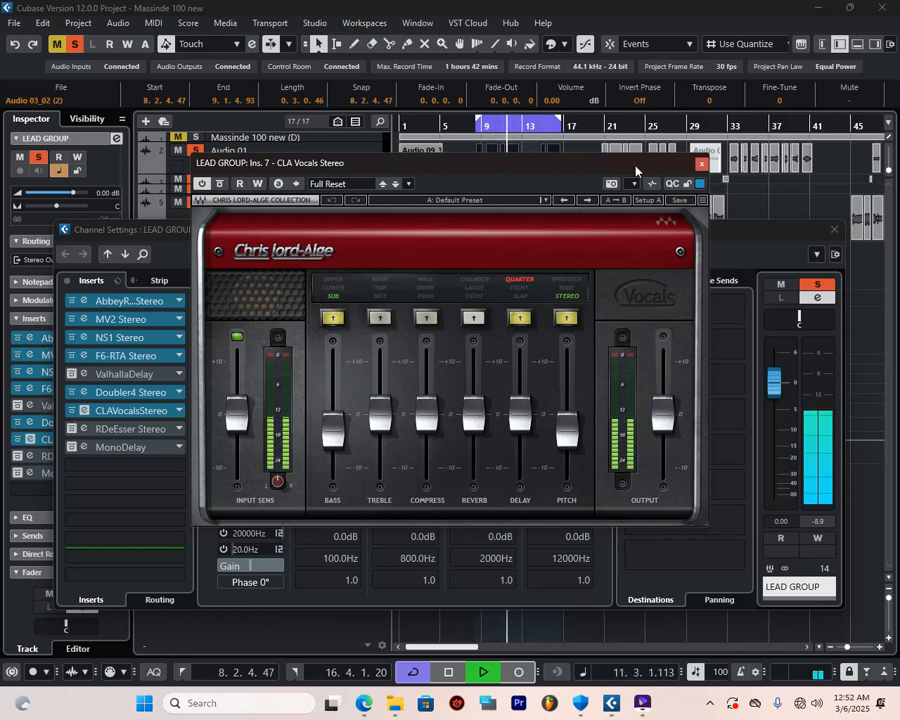
click(702, 165)
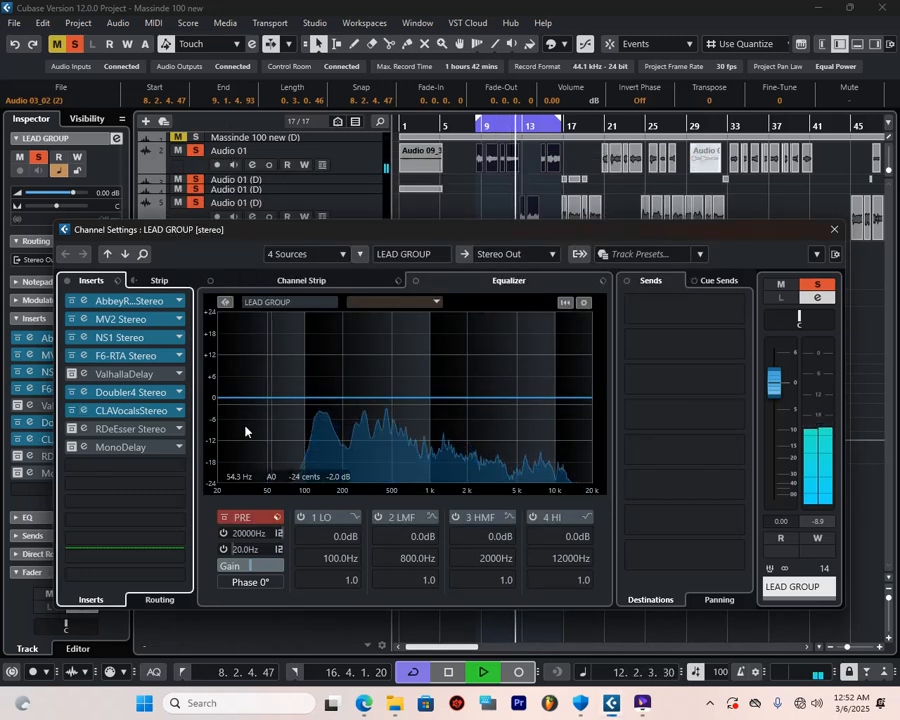
- Enable the RDeEsser insert and lower its threshold, trying -45 before settling on -43
click(73, 429)
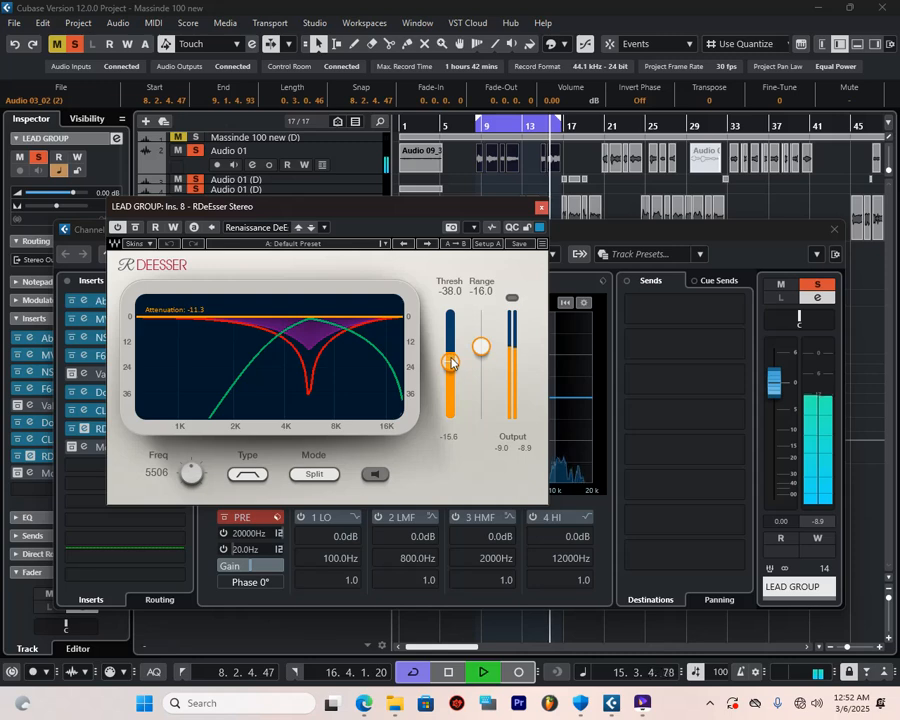
click(451, 362)
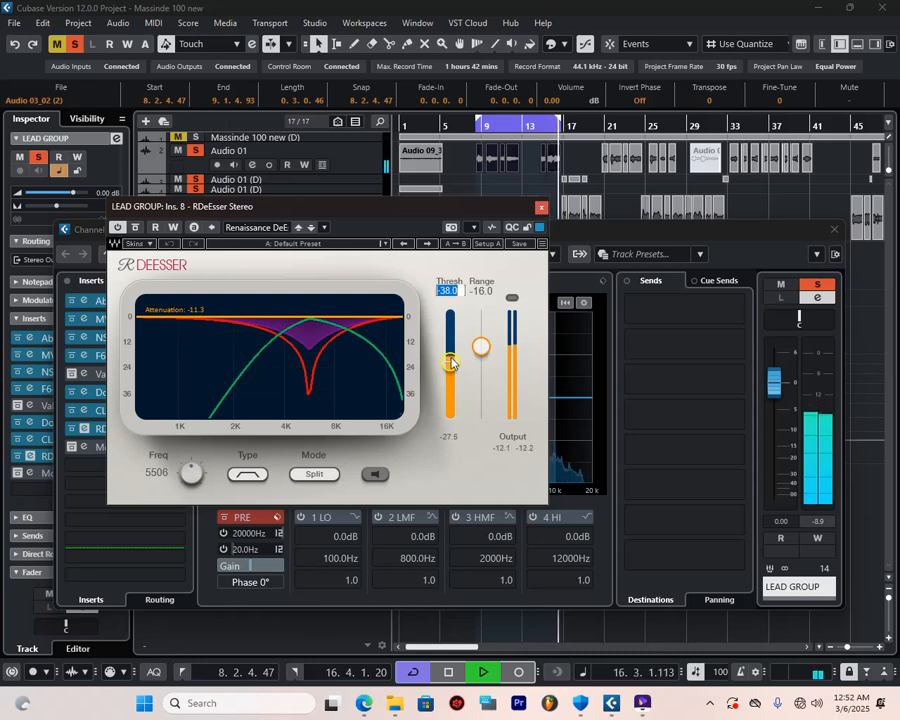
text(-45)
key(Return)
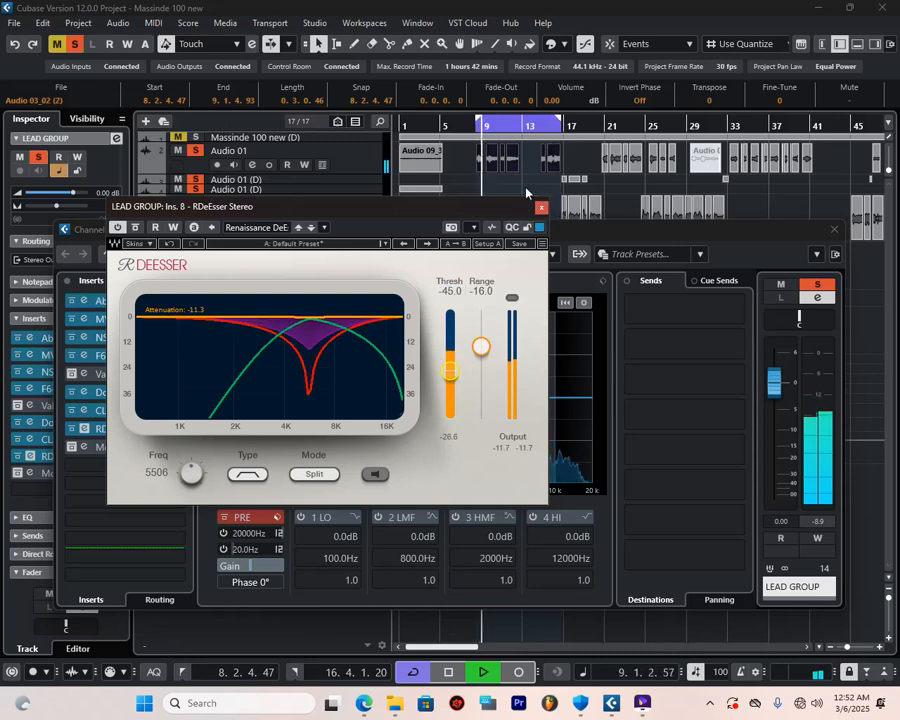
click(449, 376)
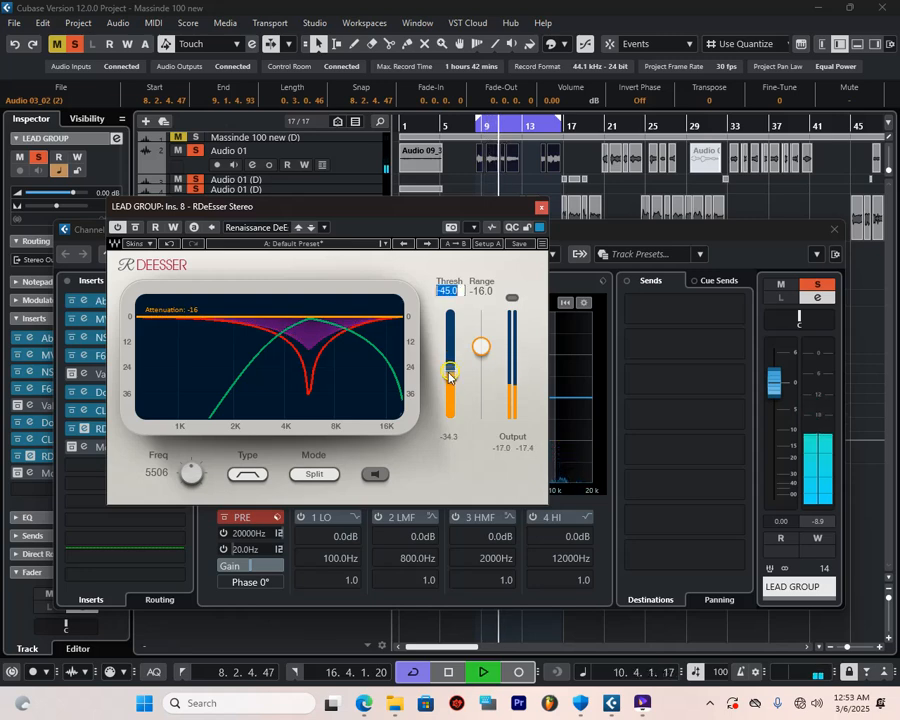
text(43)
key(Return)
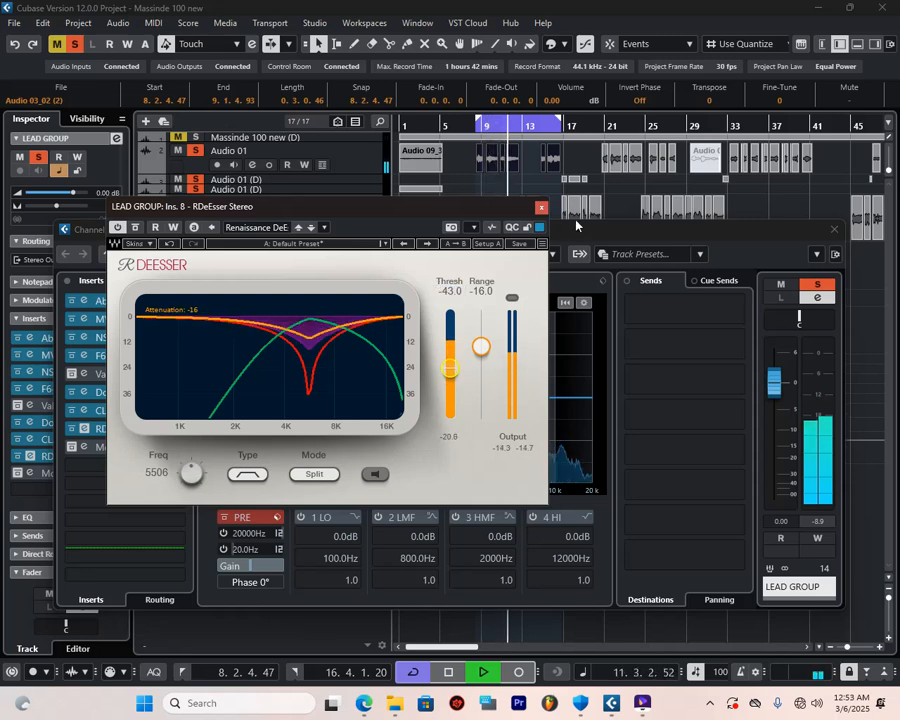
click(541, 208)
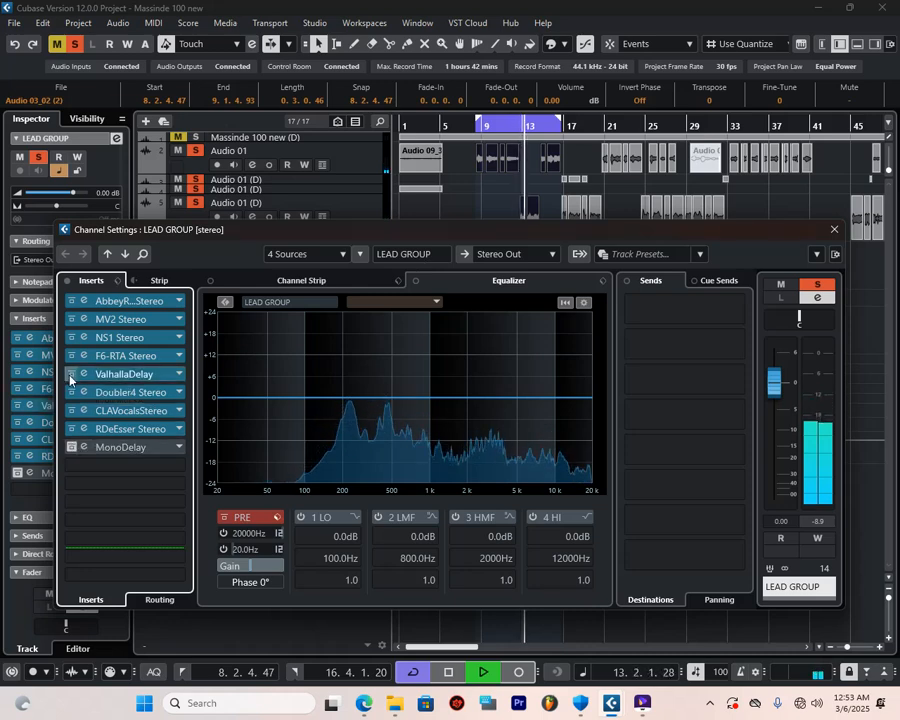
- Enable the ValhallaDelay insert and set its mix to 5% and feedback to 35%
click(100, 380)
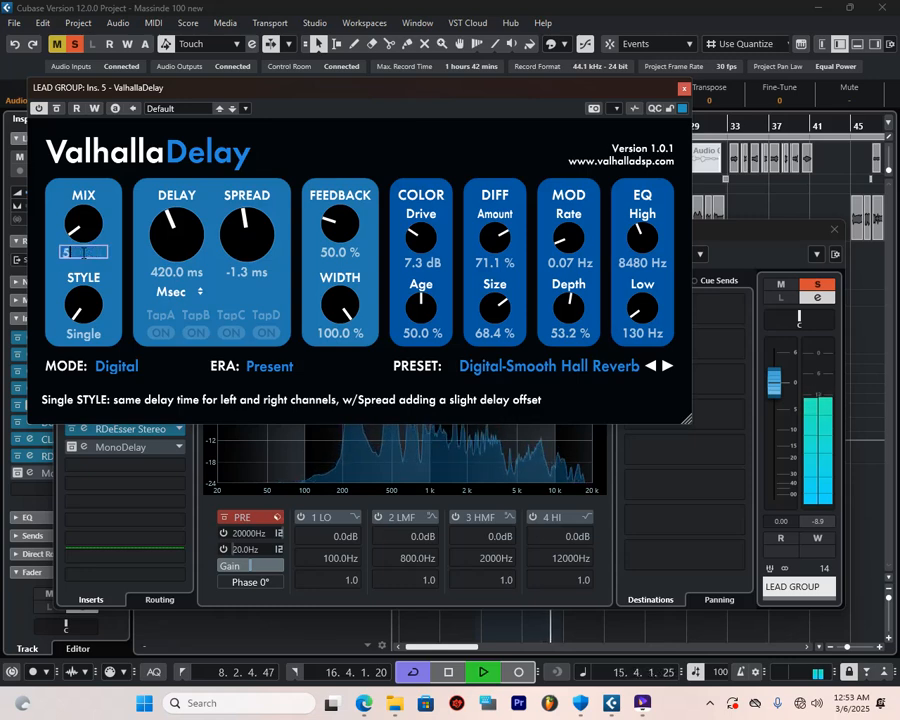
key(Return)
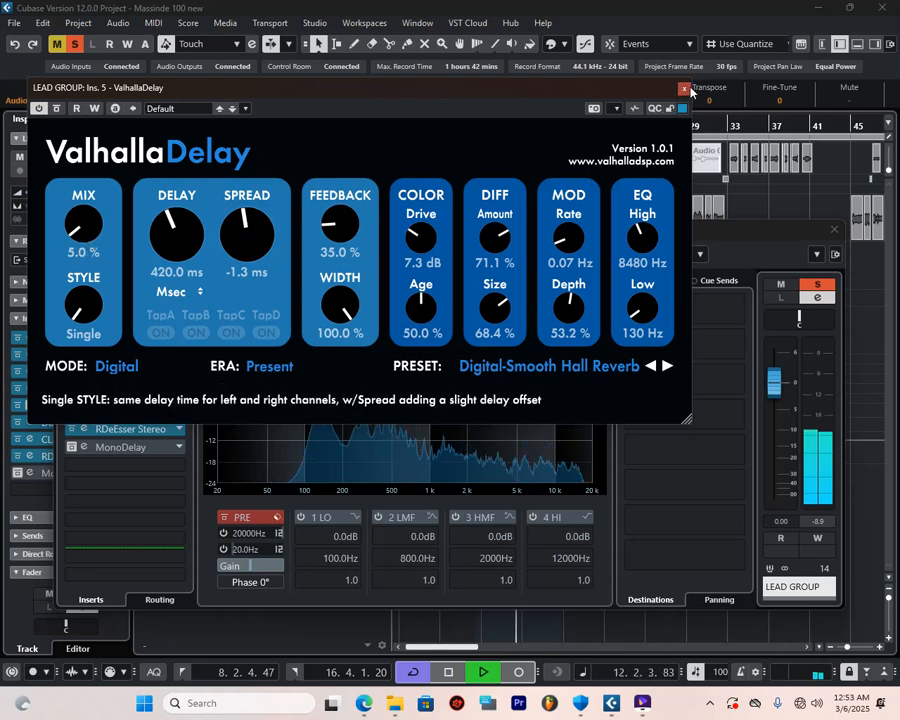
click(684, 89)
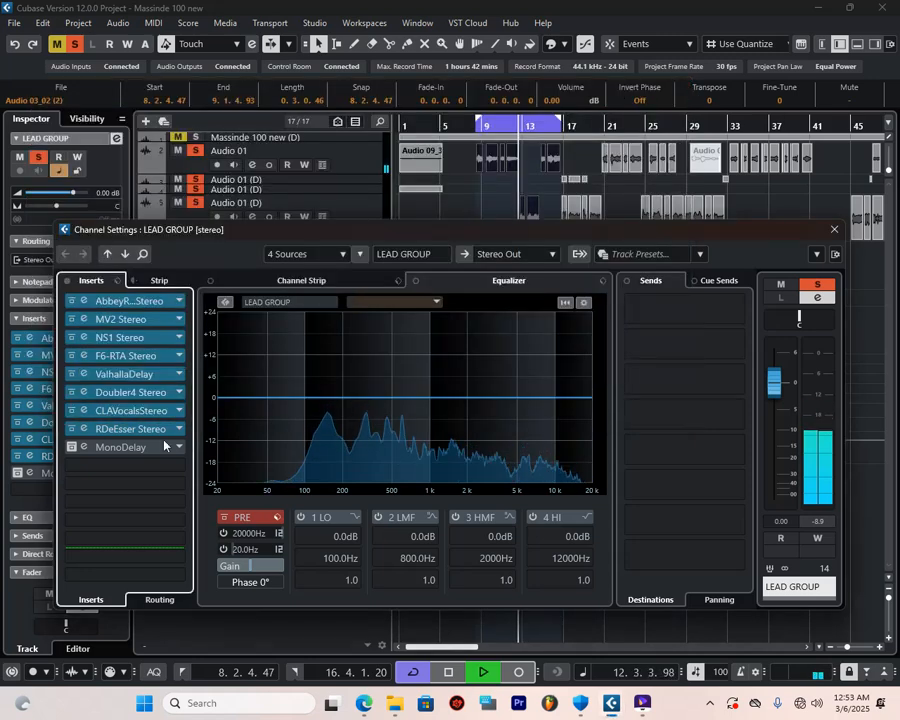
- Enable the MonoDelay insert, set its feedback to 10% and mix to 3%, and close the LEAD GROUP channel settings
click(72, 449)
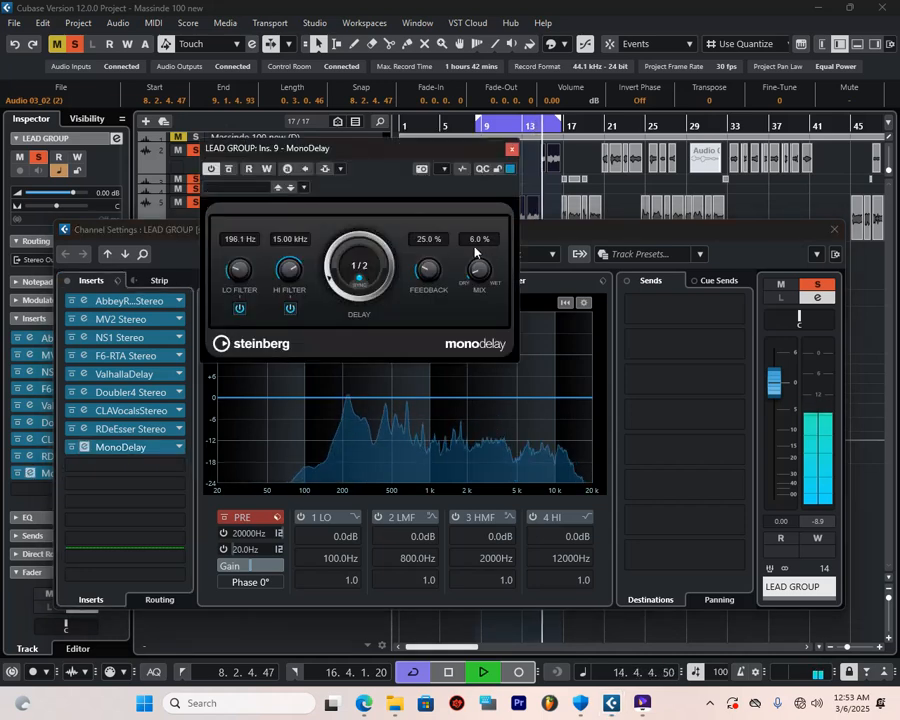
drag(476, 252, 454, 248)
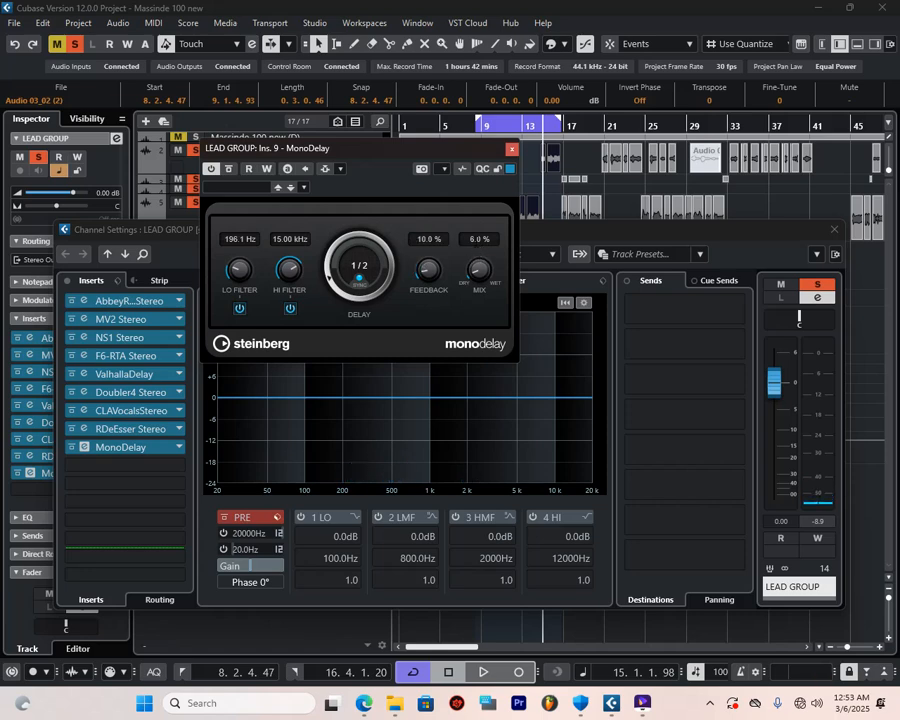
key(space)
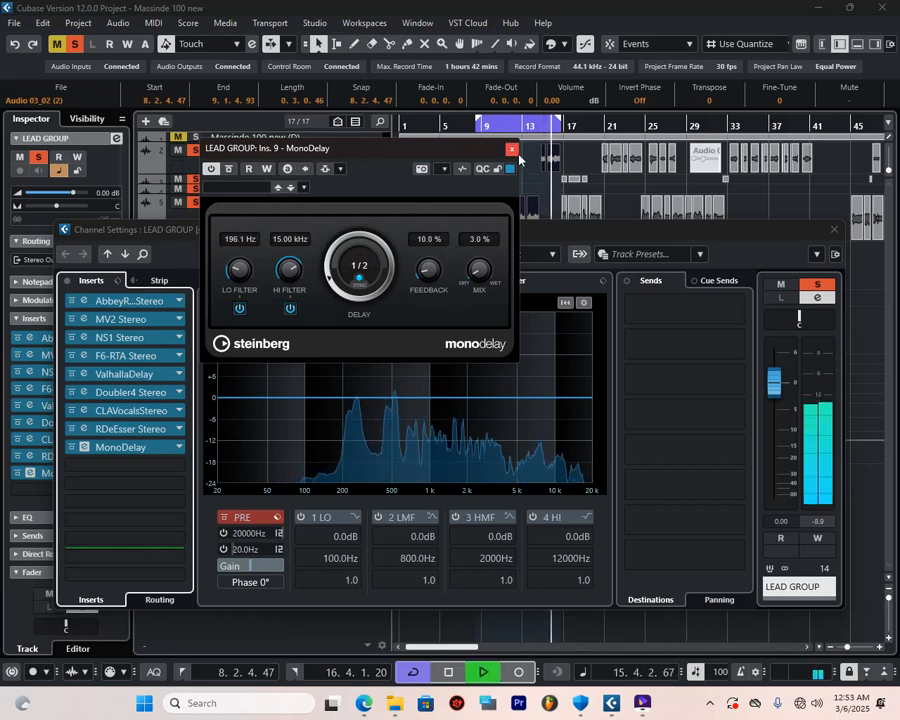
click(512, 151)
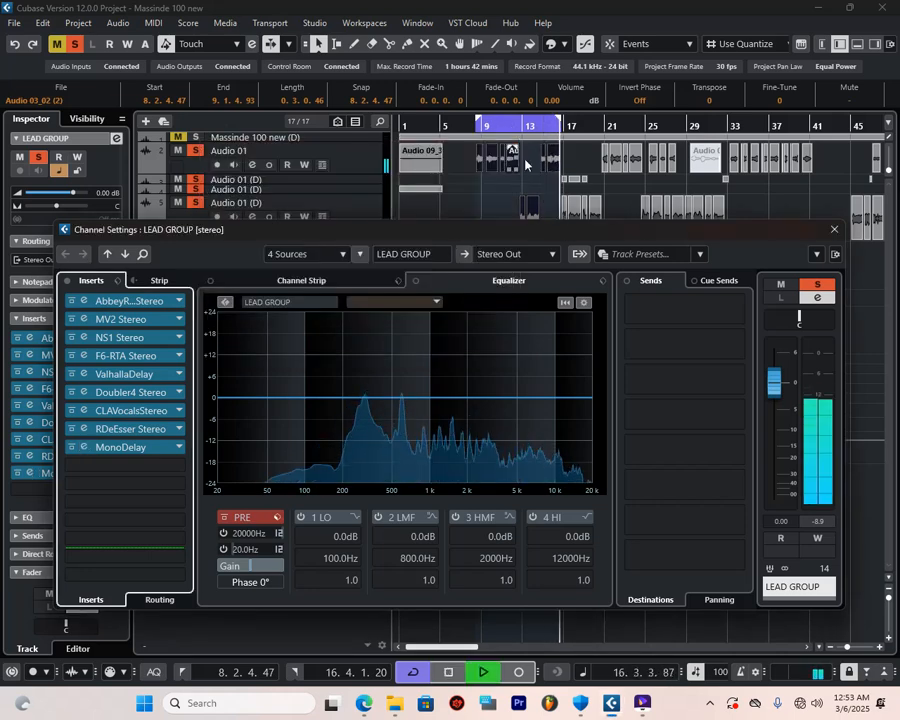
click(834, 229)
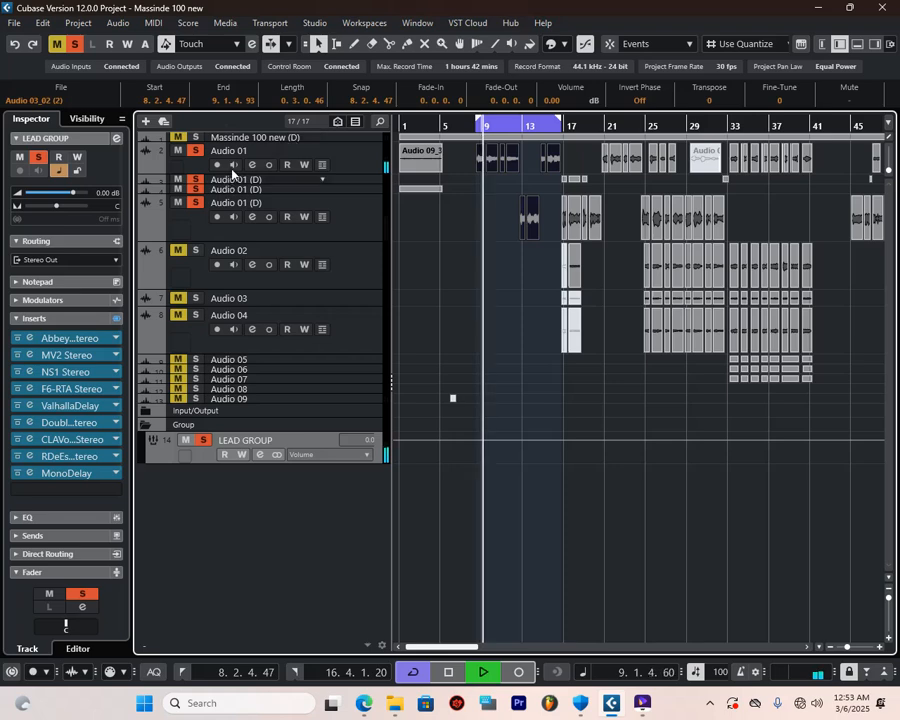
- Stop playback and replace the existing pitch-correction insert on the first Audio 01 track with Auto-Tune Pro
key(space)
click(261, 158)
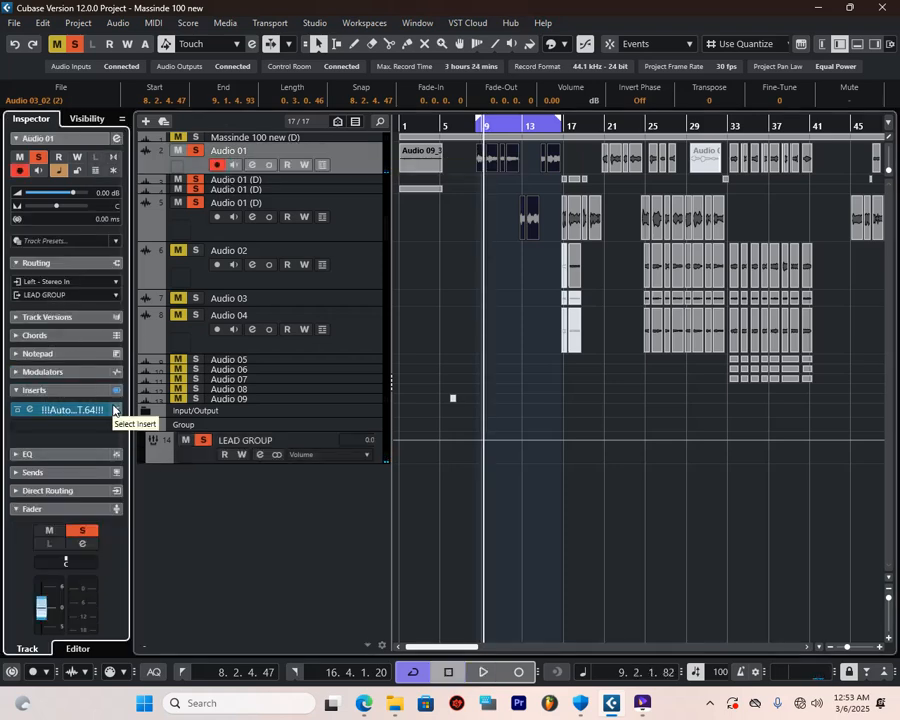
click(115, 409)
text(AU)
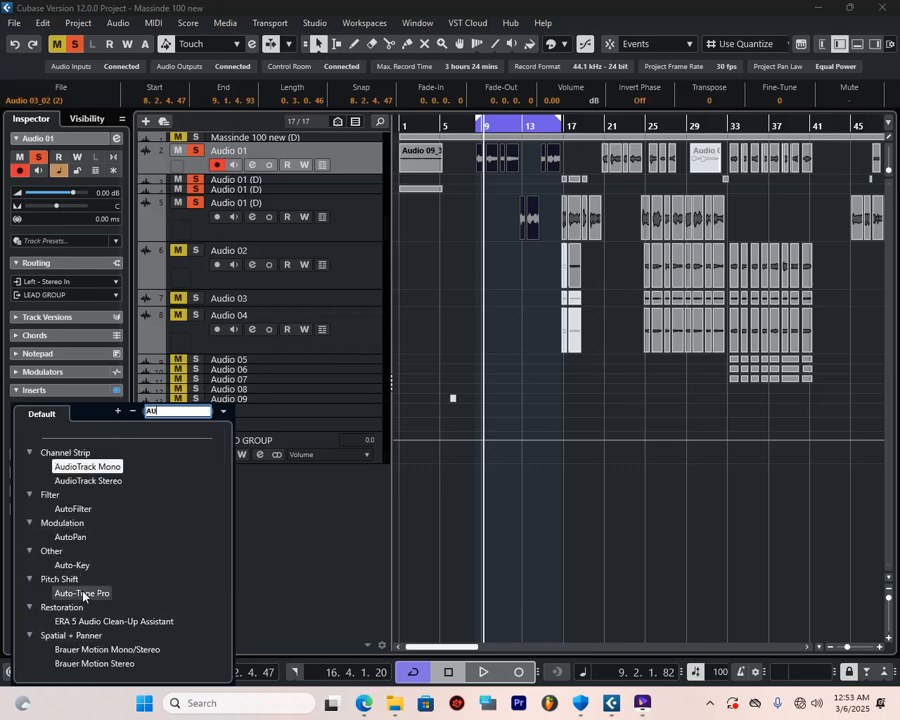
click(84, 594)
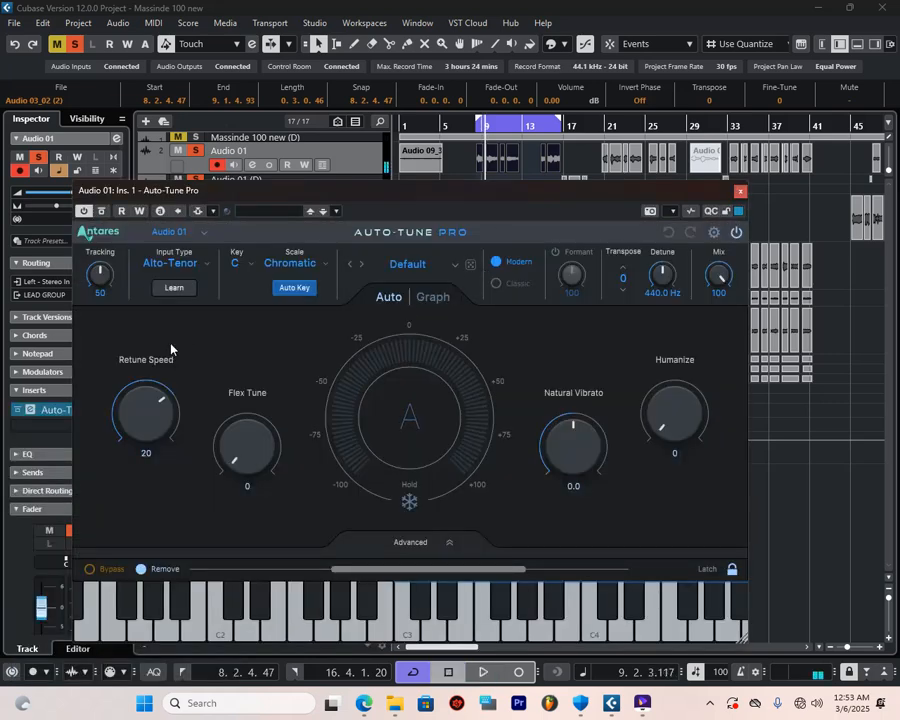
- Set Auto-Tune Pro's retune speed to 0 and its scale to Major, and audition the key of C
click(285, 264)
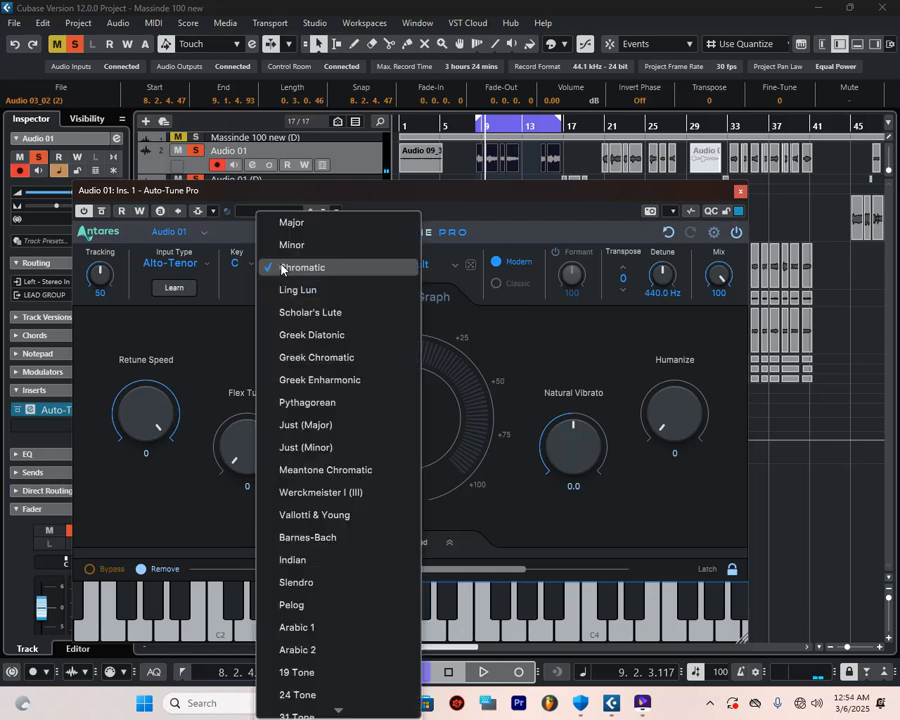
click(306, 230)
click(245, 266)
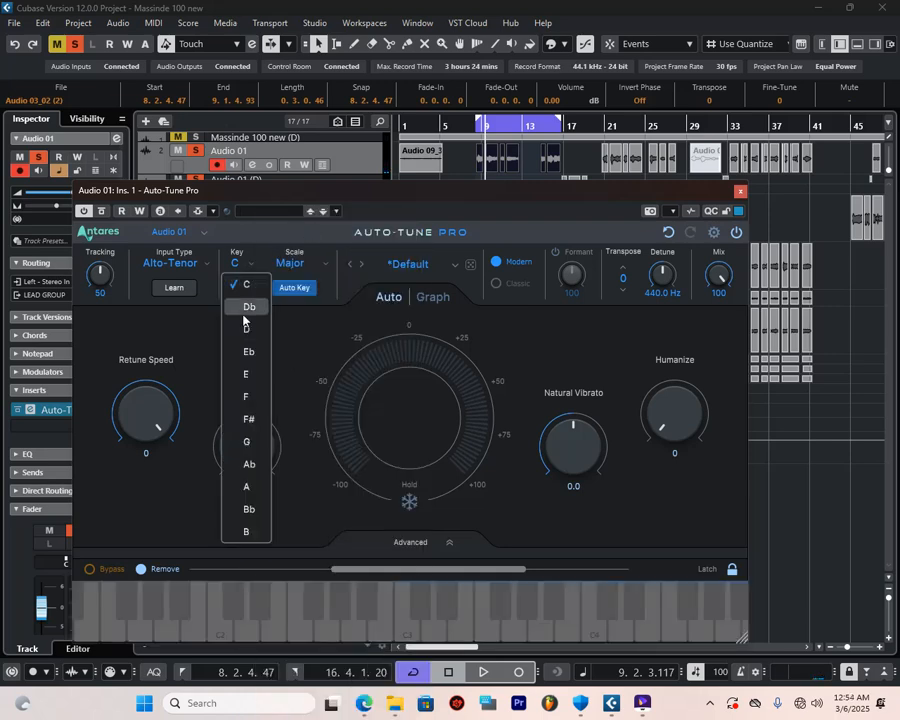
click(245, 287)
key(space)
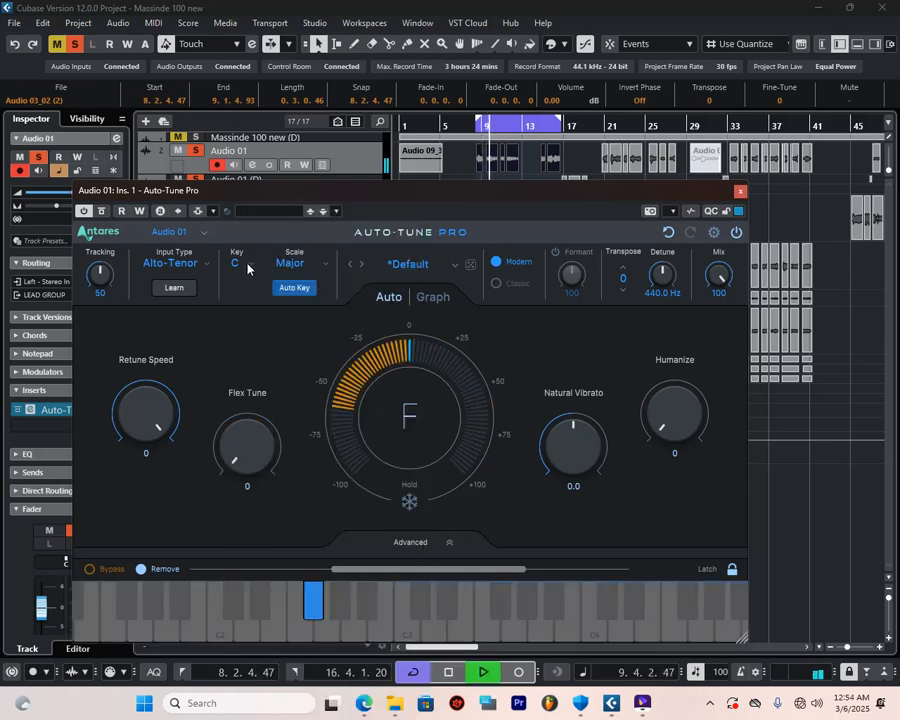
- Change the Auto-Tune key to Db and loop playback over the first vocal clips, ending the cycle at 12.3.4.66
click(250, 265)
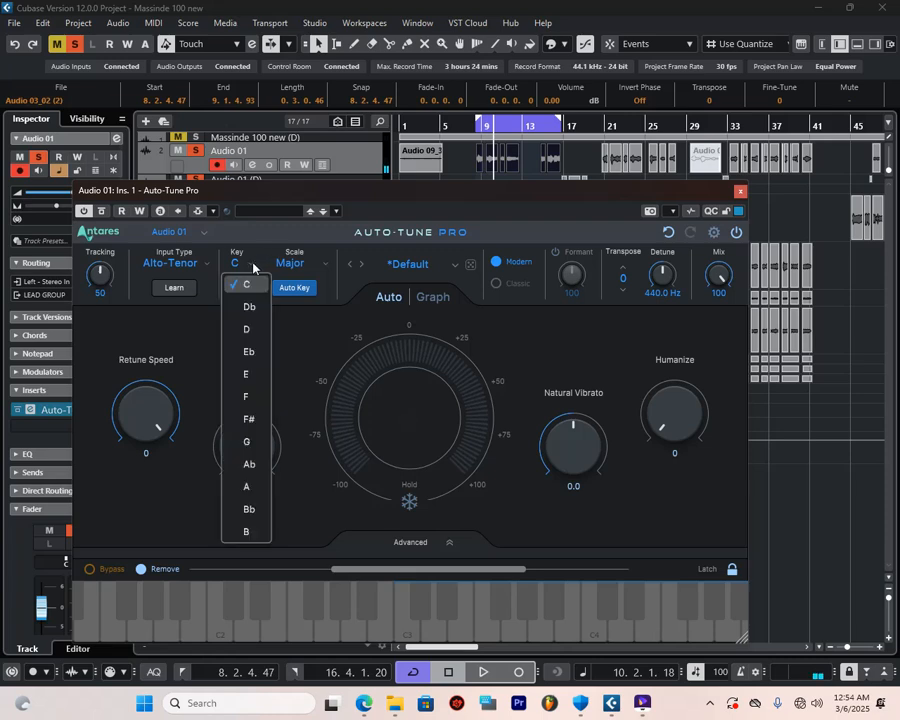
click(246, 307)
key(space)
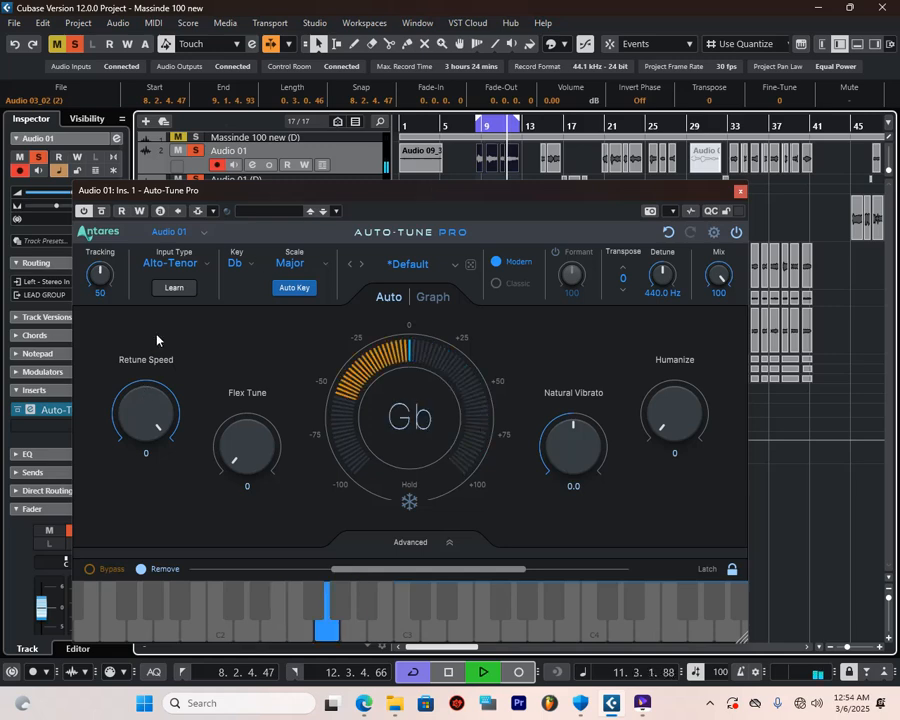
- Audition the Auto-Tune keys D, Eb, E and F in turn on the looped vocal
click(257, 268)
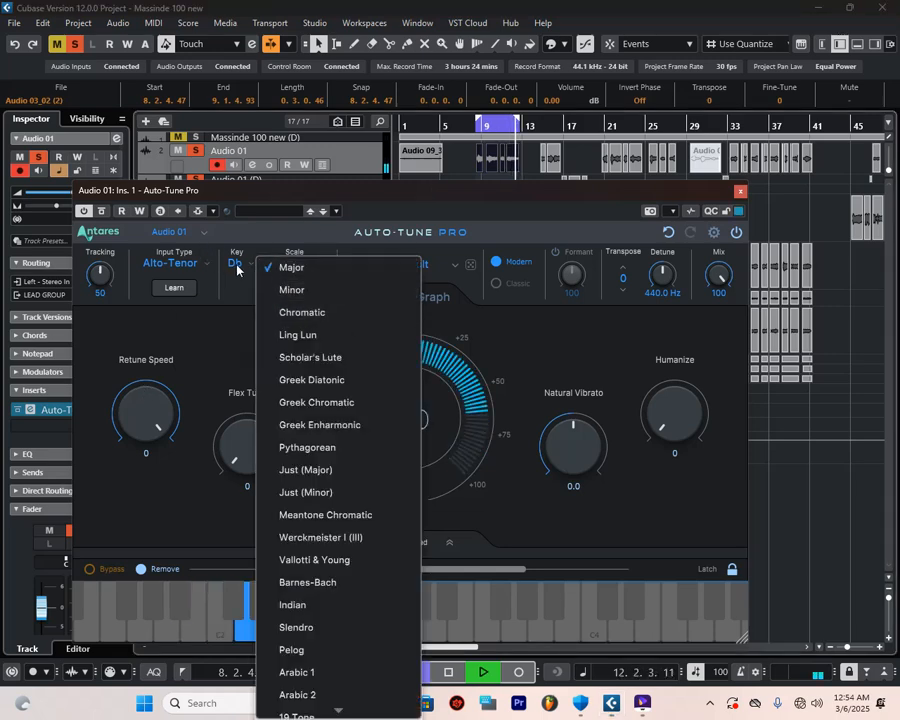
click(238, 264)
click(250, 342)
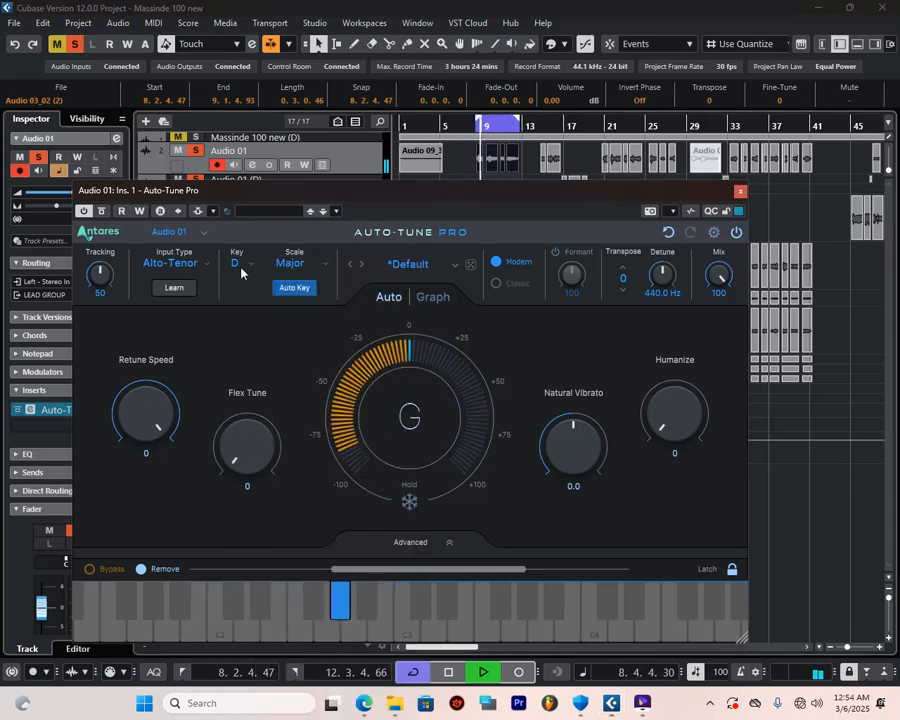
click(240, 265)
click(248, 350)
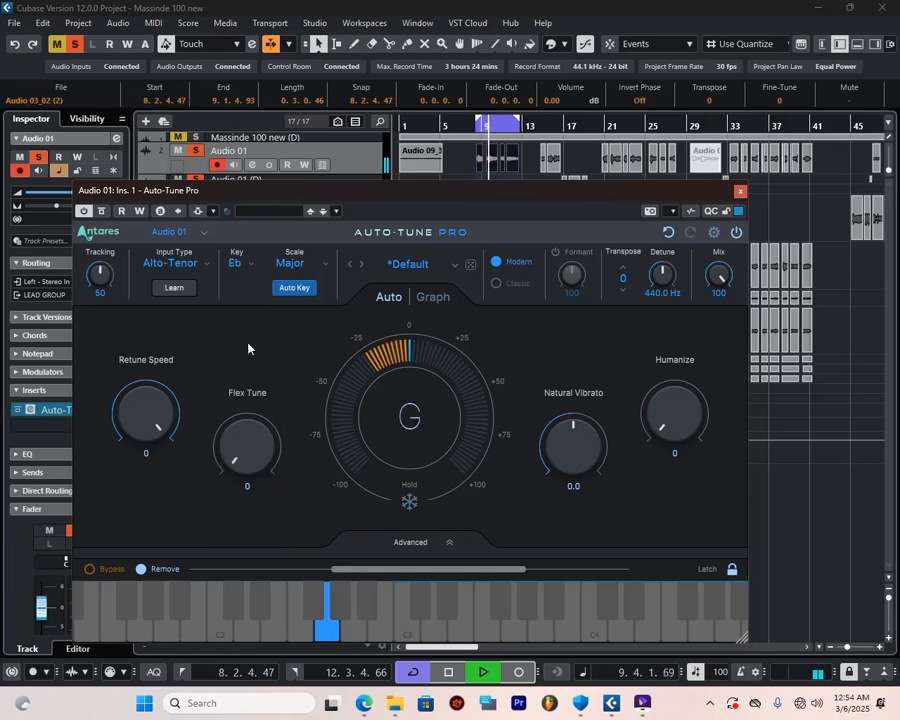
click(244, 265)
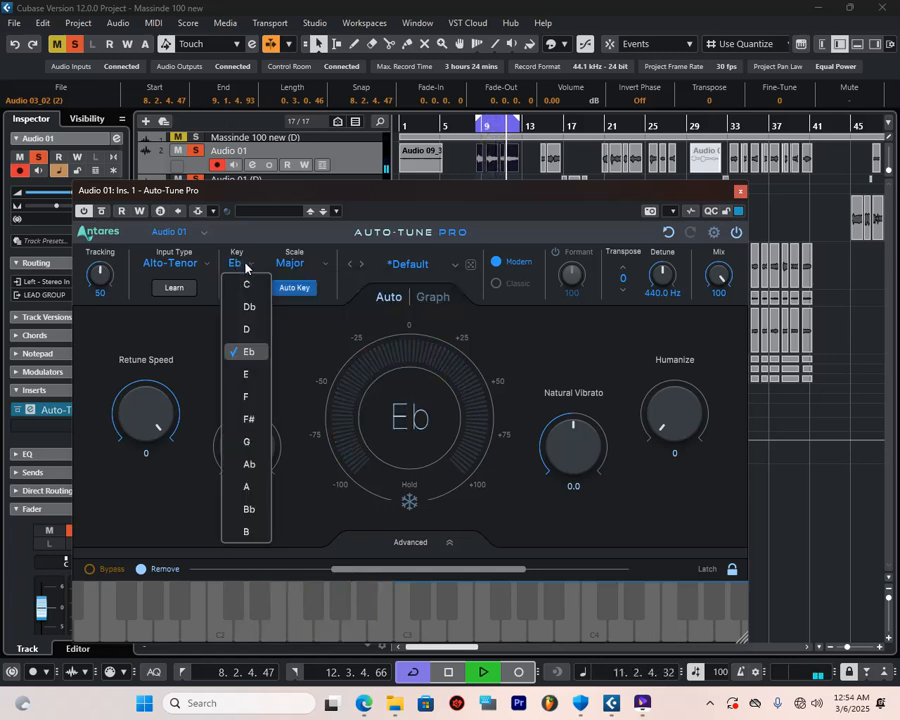
click(236, 375)
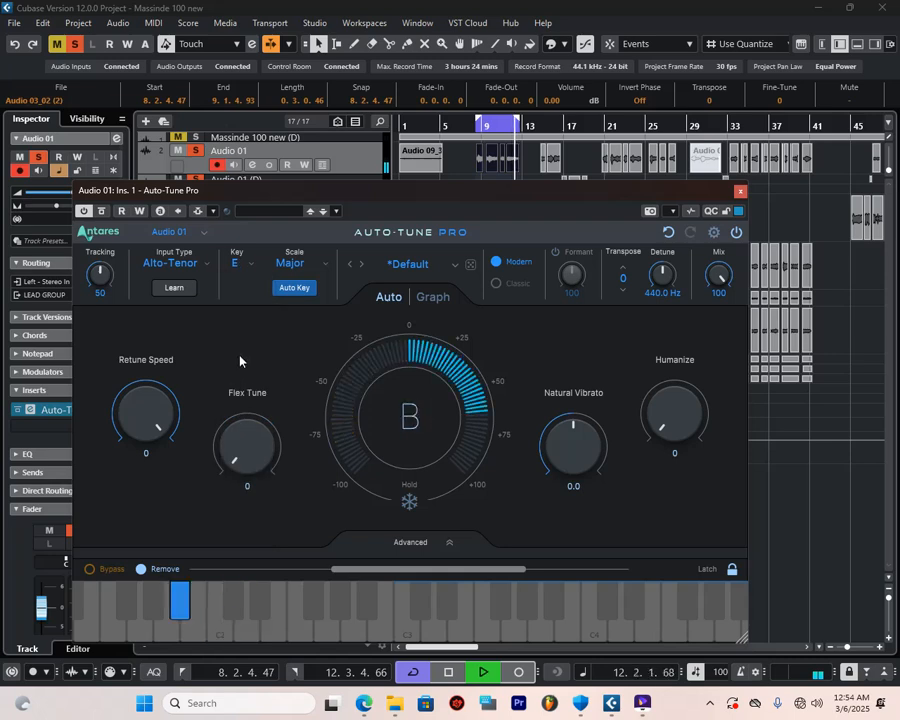
click(243, 265)
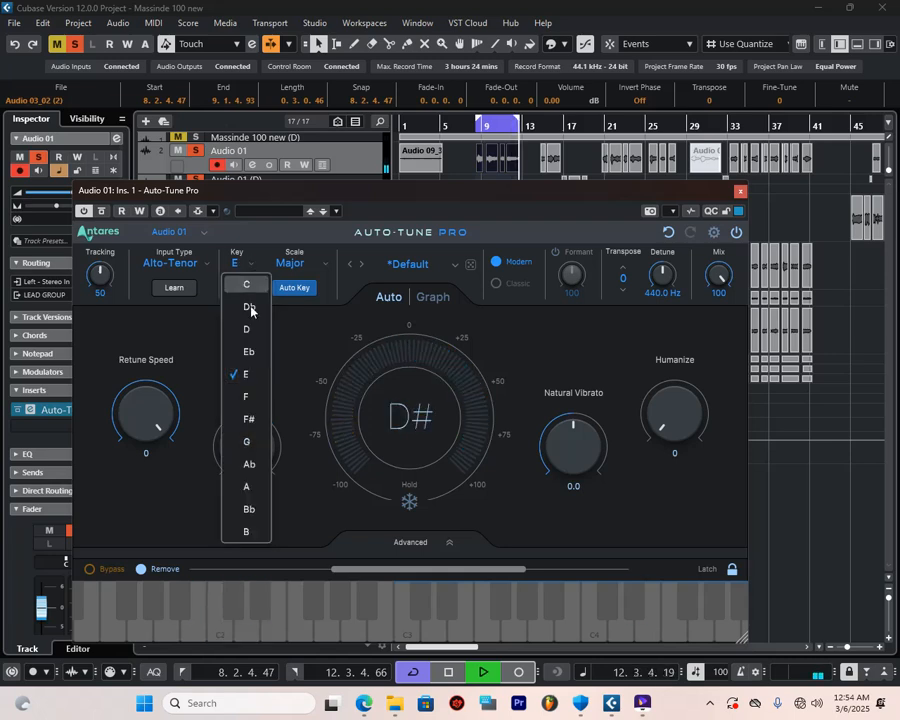
click(249, 397)
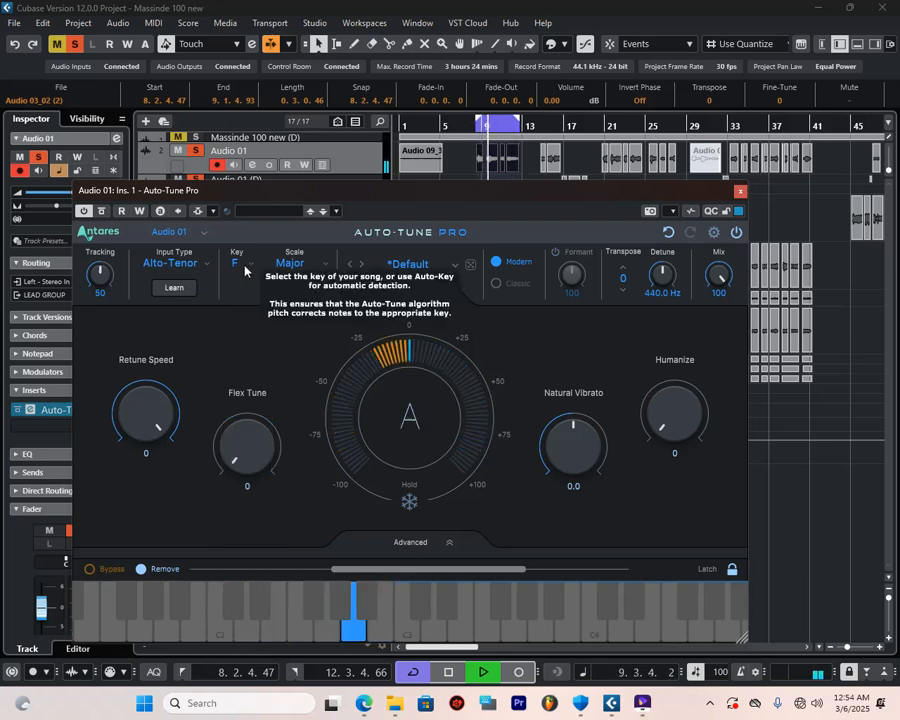
- Audition the Auto-Tune keys F#, G, Ab and A in turn on the looped vocal
click(245, 266)
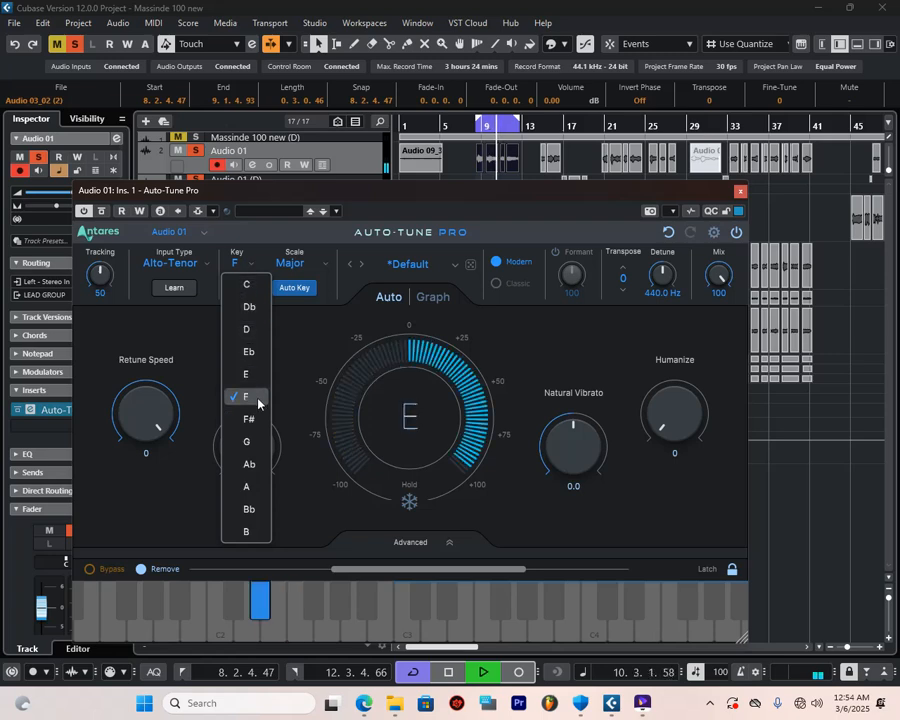
click(250, 419)
click(238, 263)
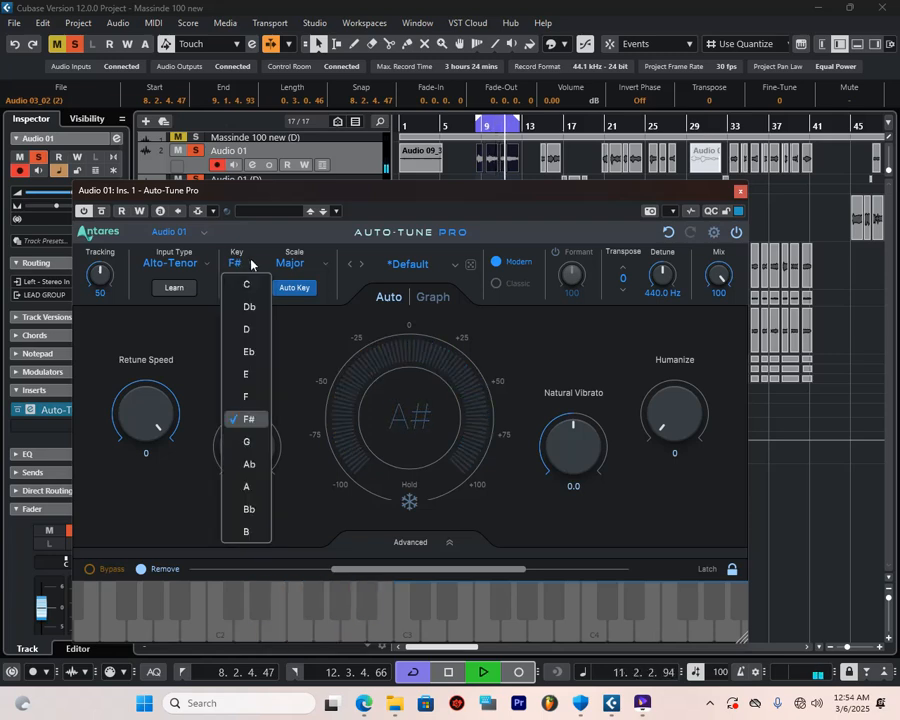
click(241, 440)
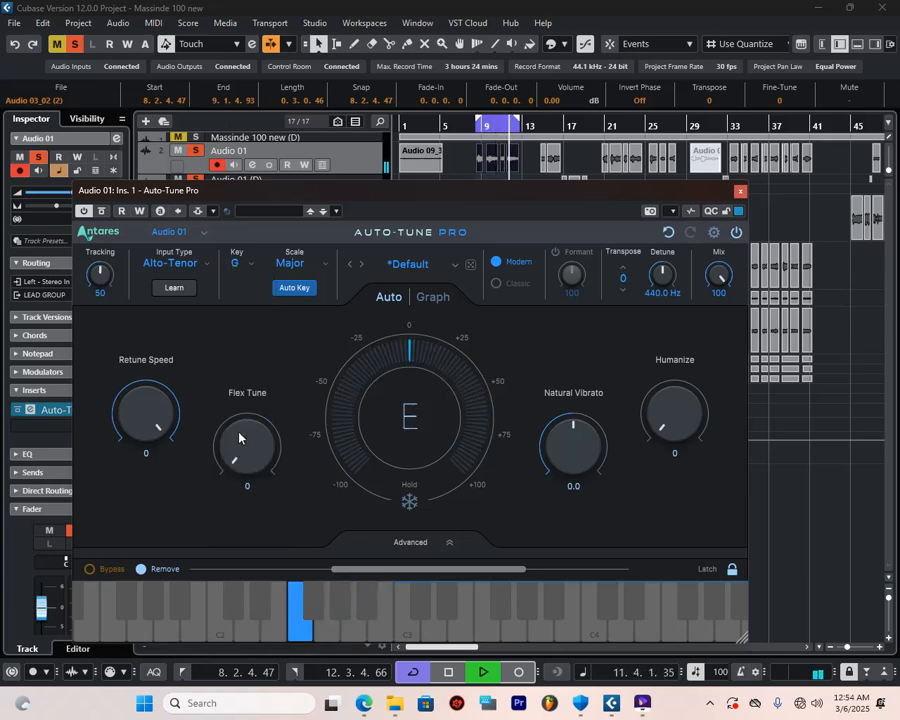
click(248, 263)
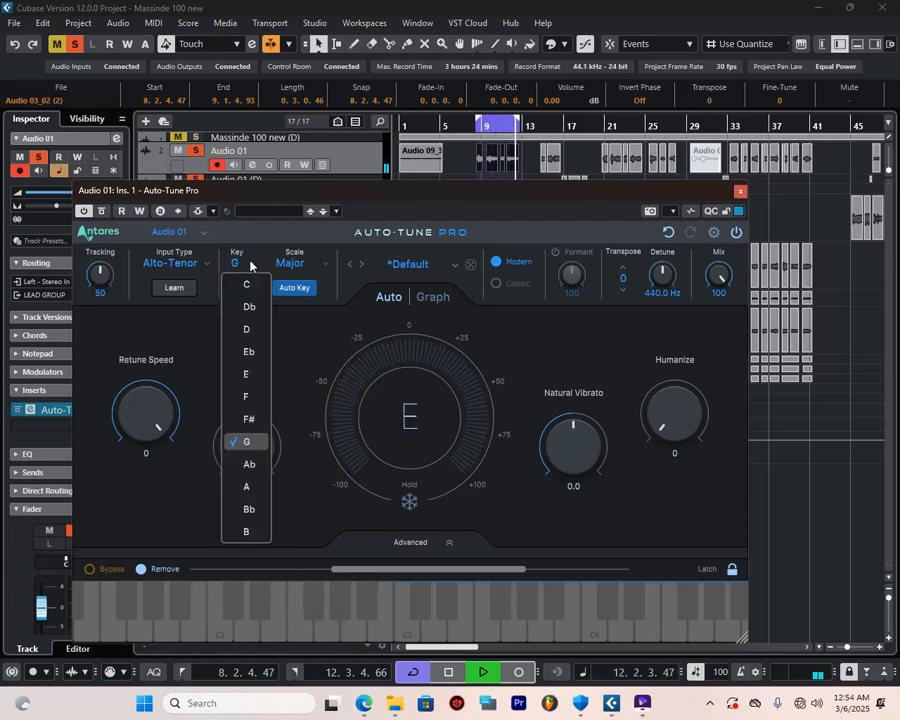
click(249, 466)
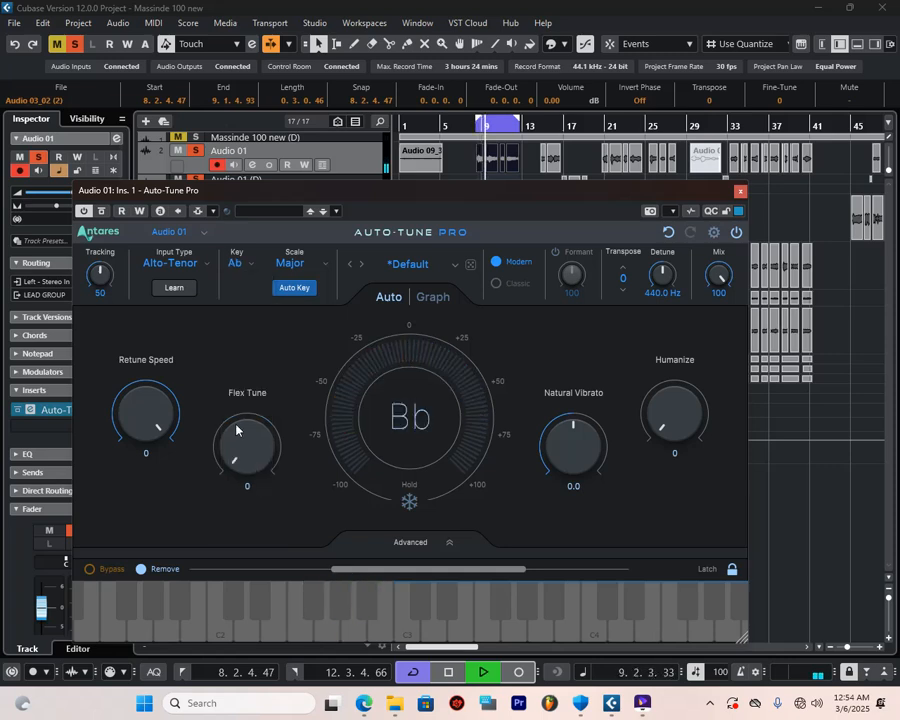
click(241, 263)
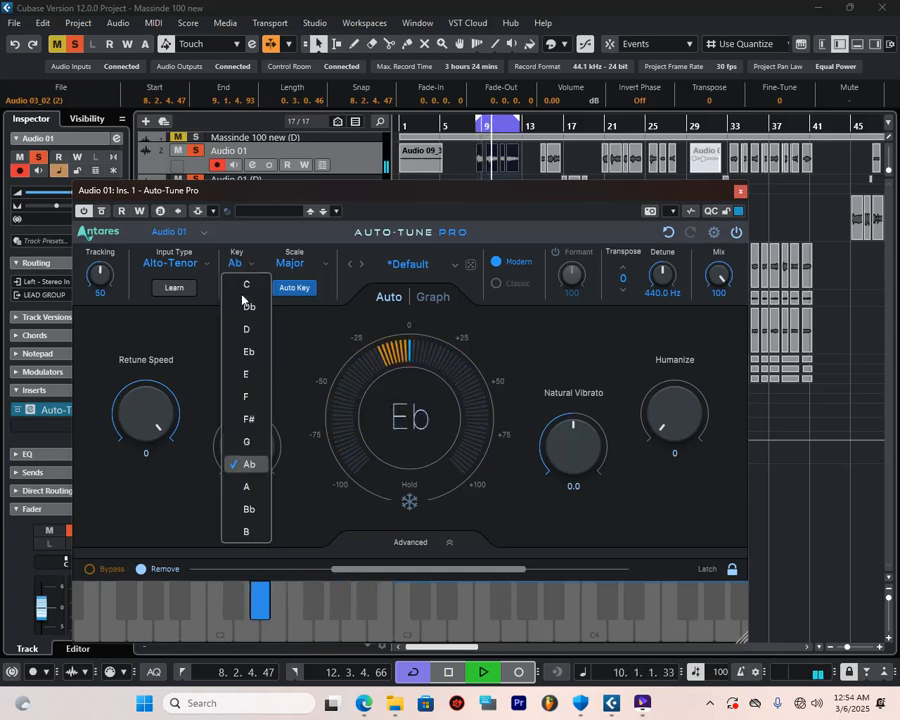
click(238, 490)
- Set the Auto-Tune key to Bb and the retune speed to 5, and close the plug-in window
click(240, 265)
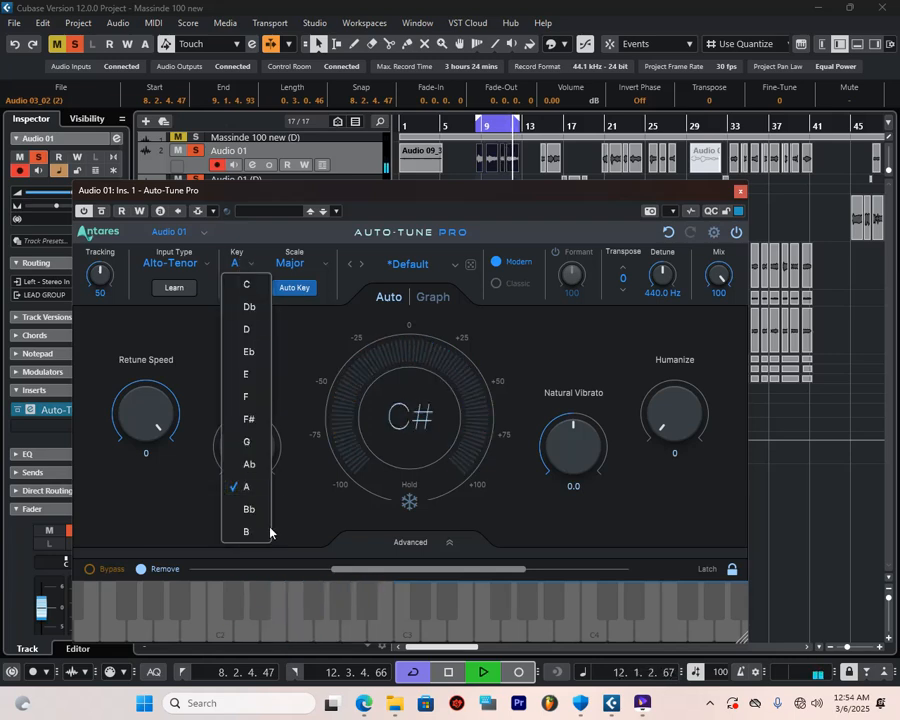
click(238, 507)
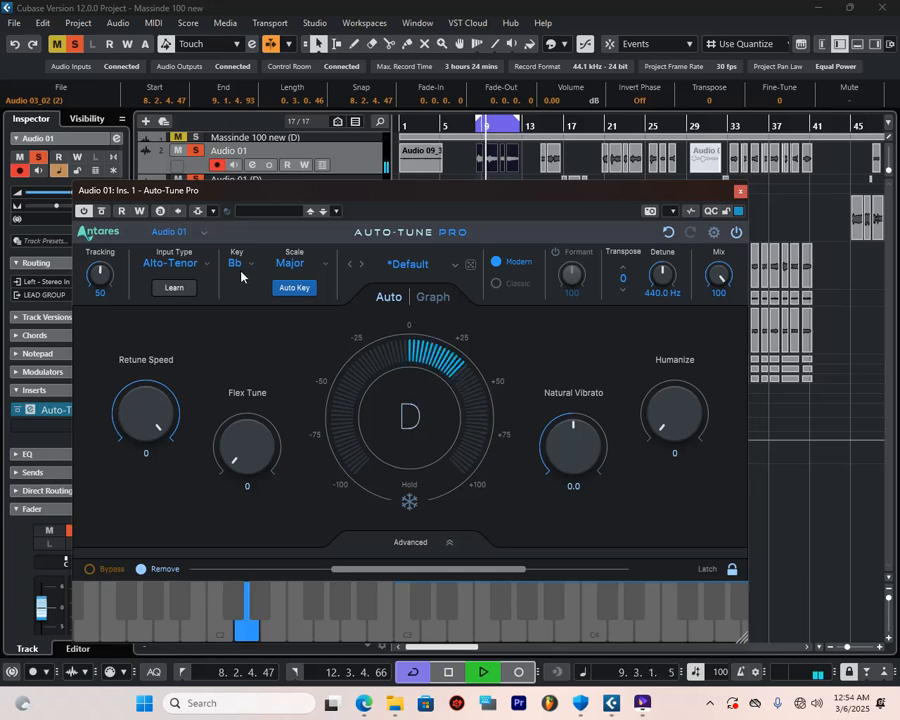
click(149, 453)
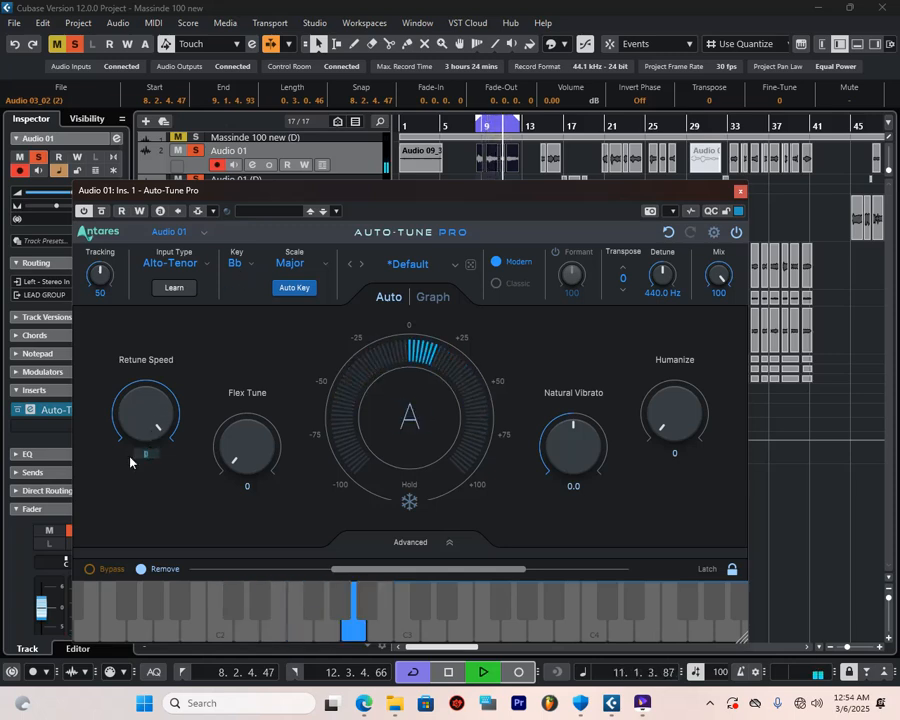
text(5)
key(Return)
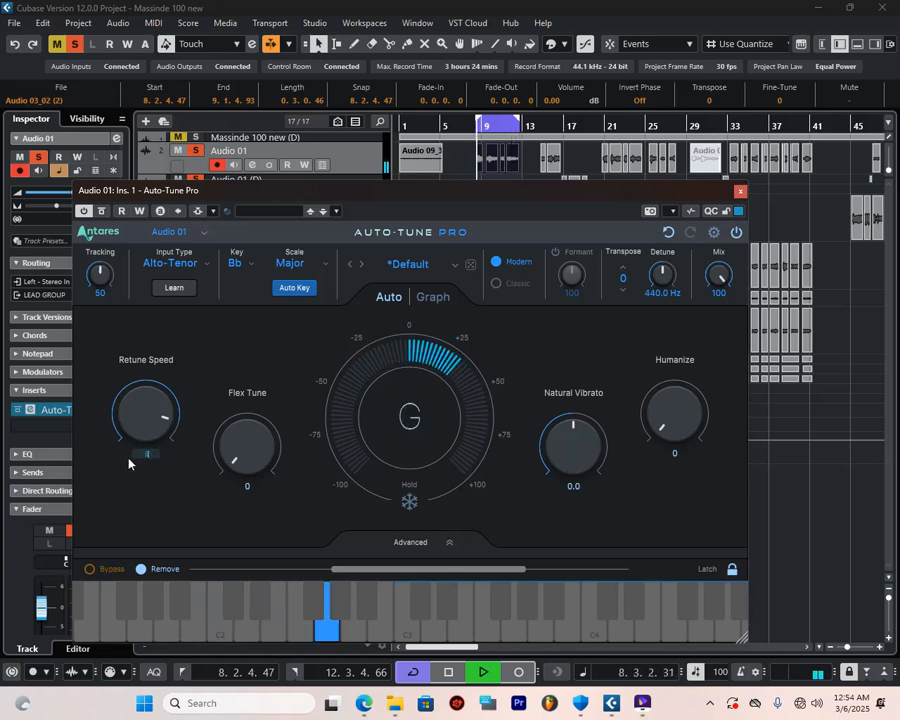
click(737, 194)
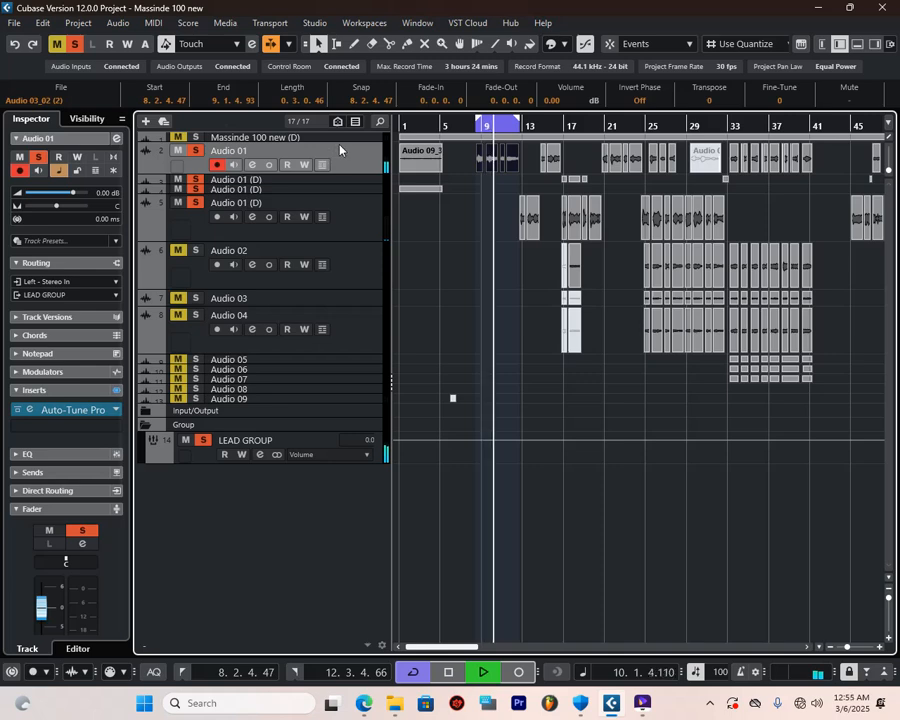
- Remove the old AutoTune inserts from the three Audio 01 (D) channels and Audio 02 through Audio 05 in the MixConsole
key(F3)
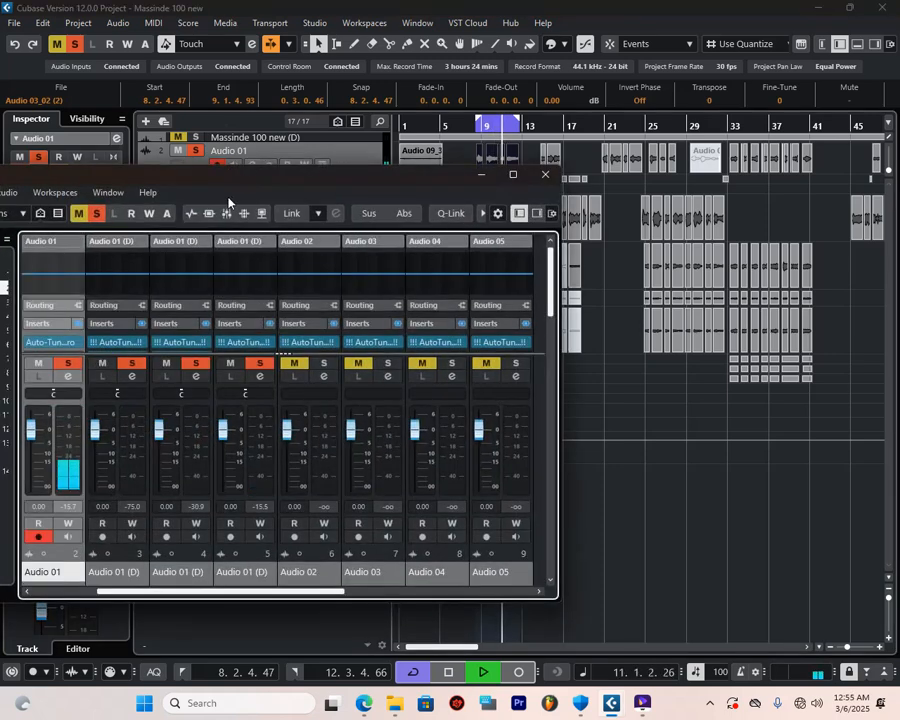
drag(228, 203, 358, 193)
drag(238, 333, 323, 212)
drag(341, 311, 415, 208)
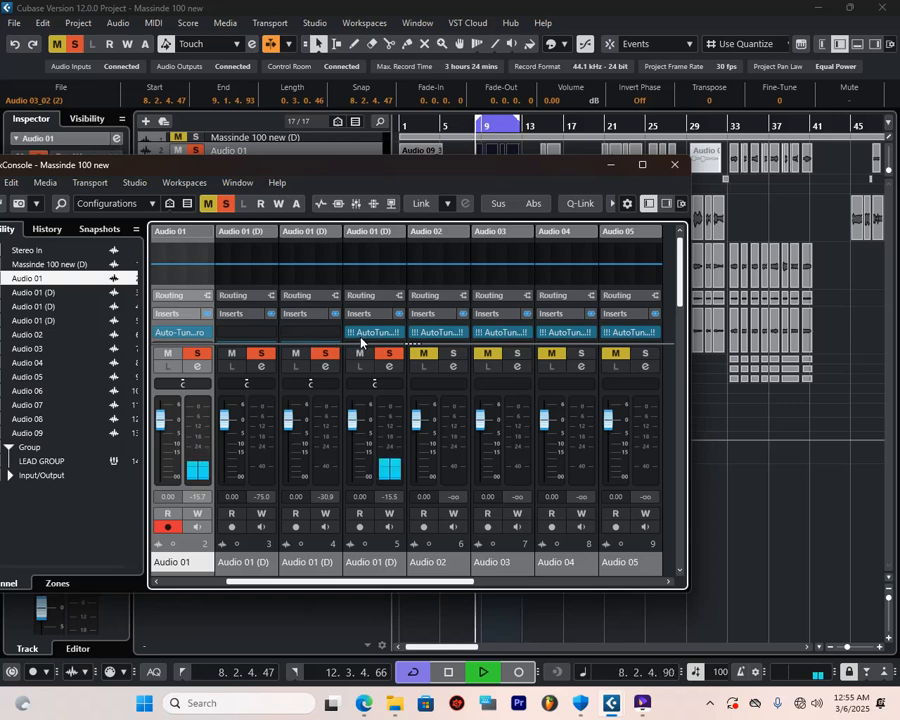
drag(360, 336, 455, 200)
drag(447, 336, 391, 257)
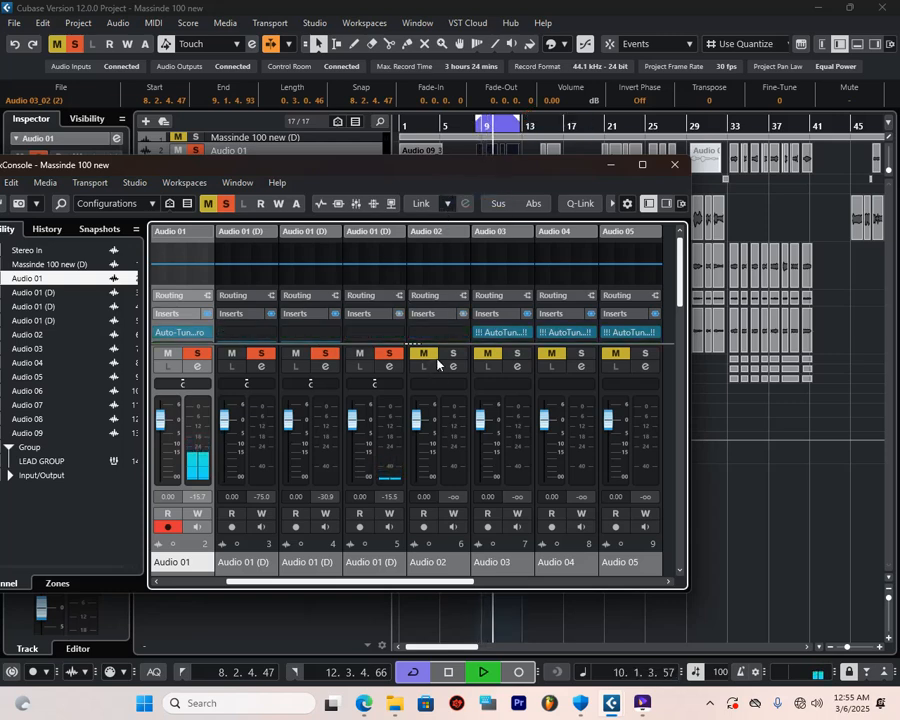
drag(514, 337, 535, 220)
drag(565, 333, 642, 242)
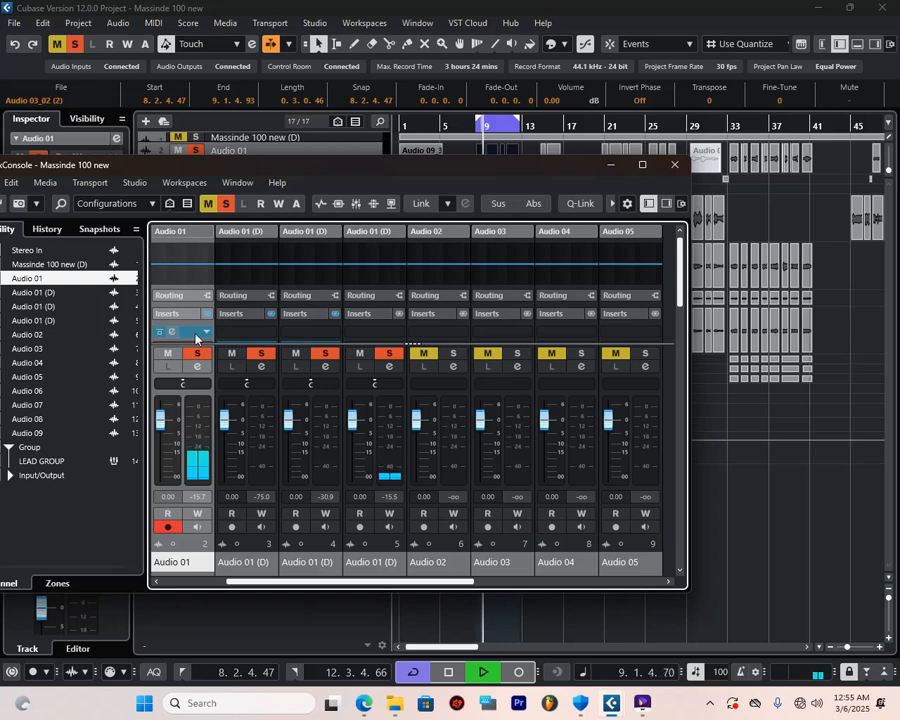
- Copy Audio 01's Auto-Tune Pro insert to the three Audio 01 (D) channels and Audio 02 through Audio 07, and close the MixConsole
drag(197, 335, 619, 323)
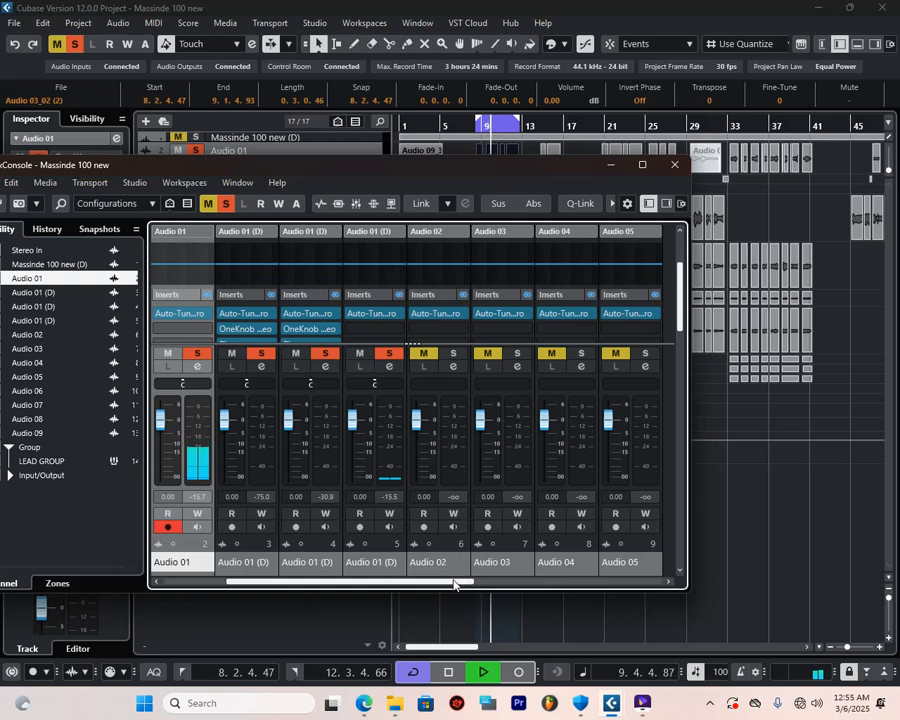
drag(457, 580, 553, 586)
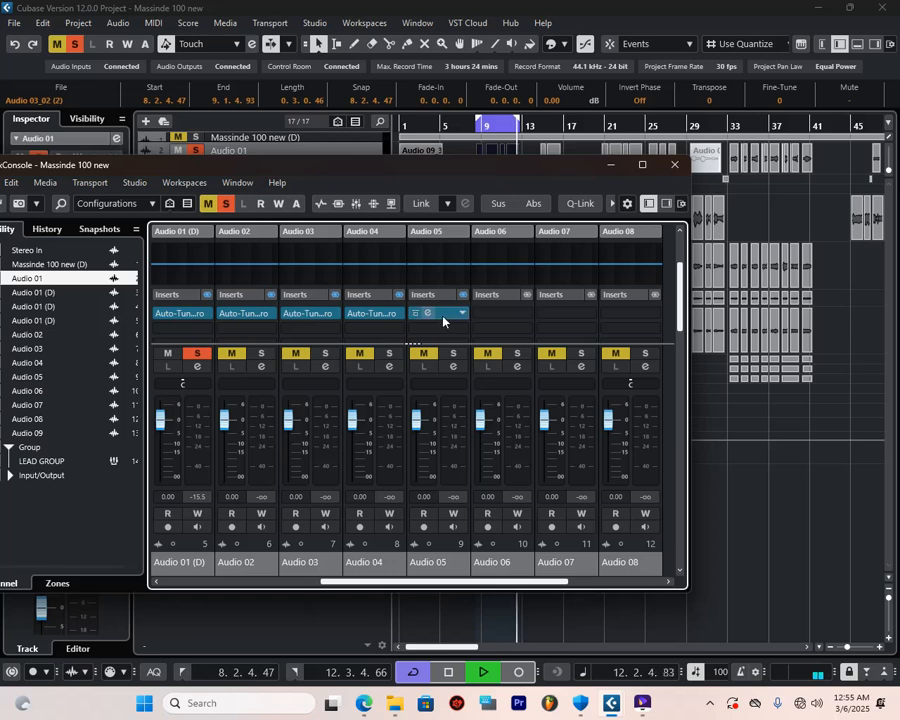
drag(443, 320, 566, 314)
click(805, 540)
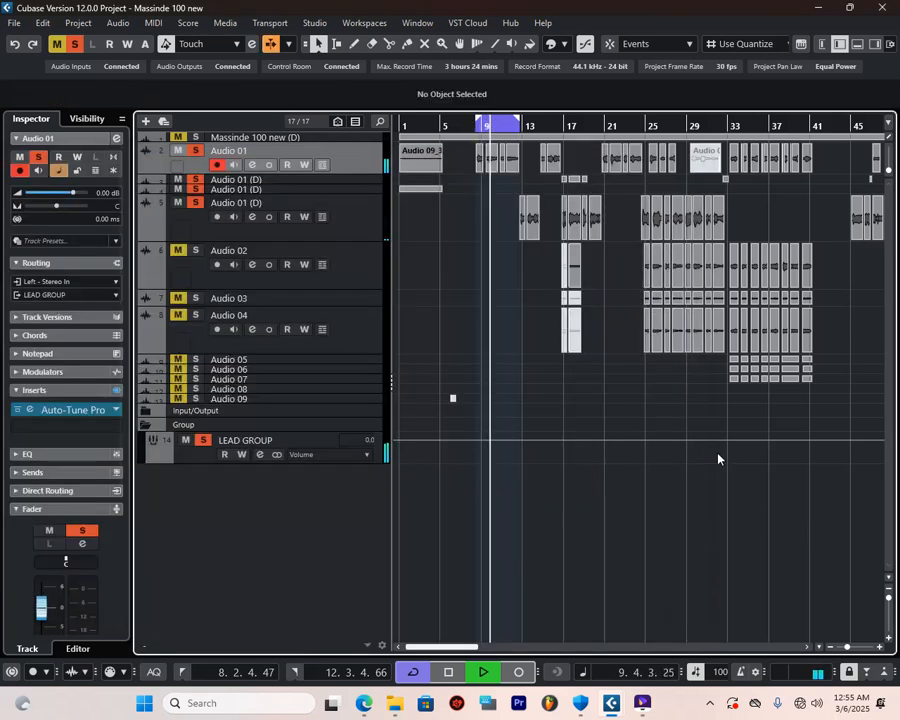
- Unmute and solo the Massinde 100 new (D) track, and loop the lead vocal clips up to 24.3.4.42
click(179, 140)
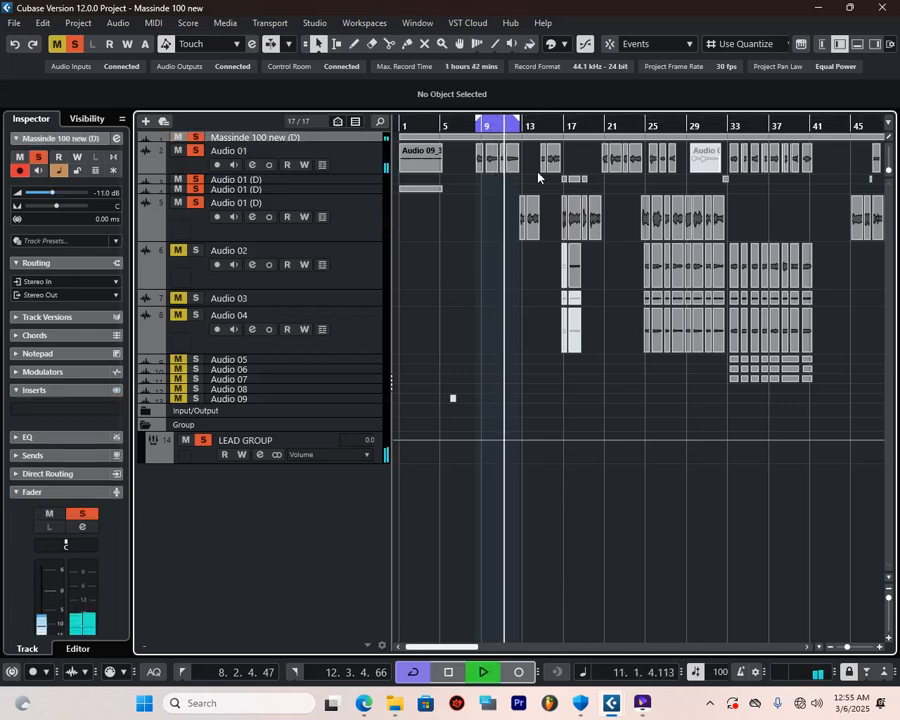
drag(466, 155, 634, 228)
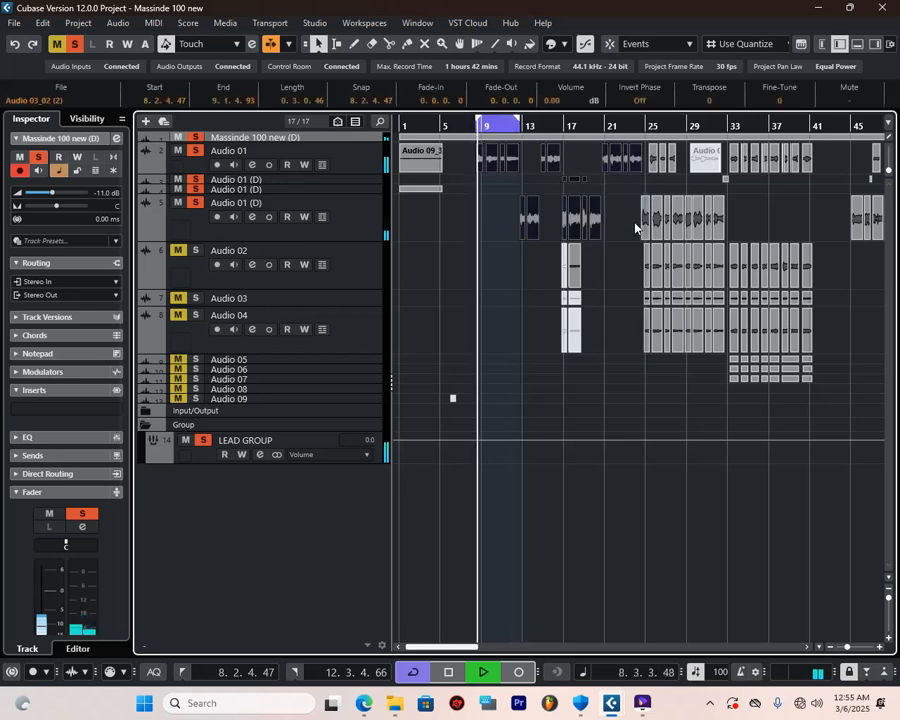
key(p)
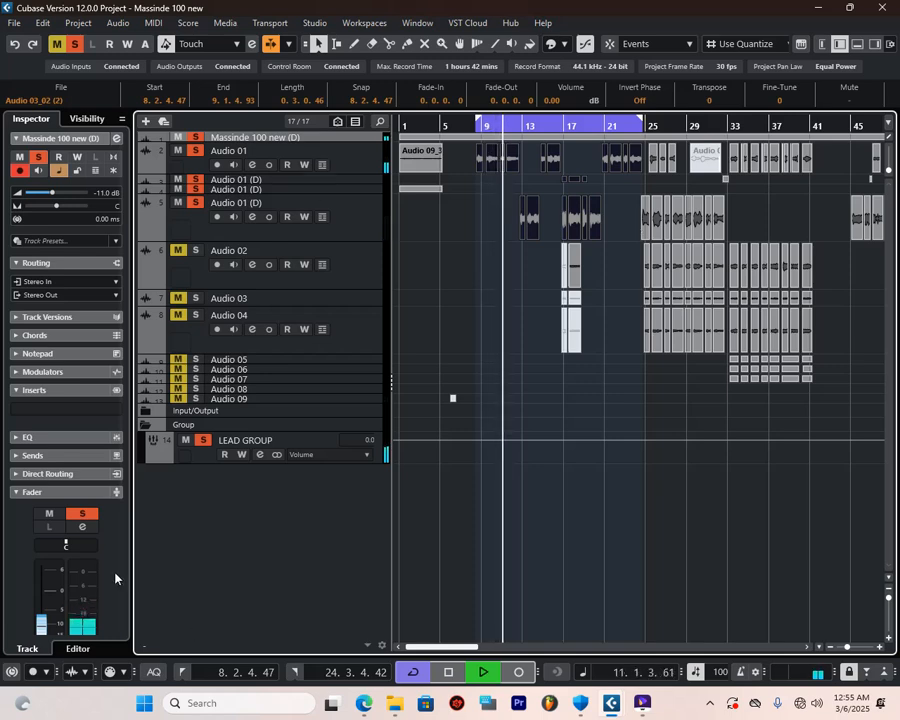
- Lower the Massinde 100 new (D) fader to -12.8 dB and check the LEAD GROUP and Stereo Out levels in the MixConsole
scroll(108, 577, down, 3)
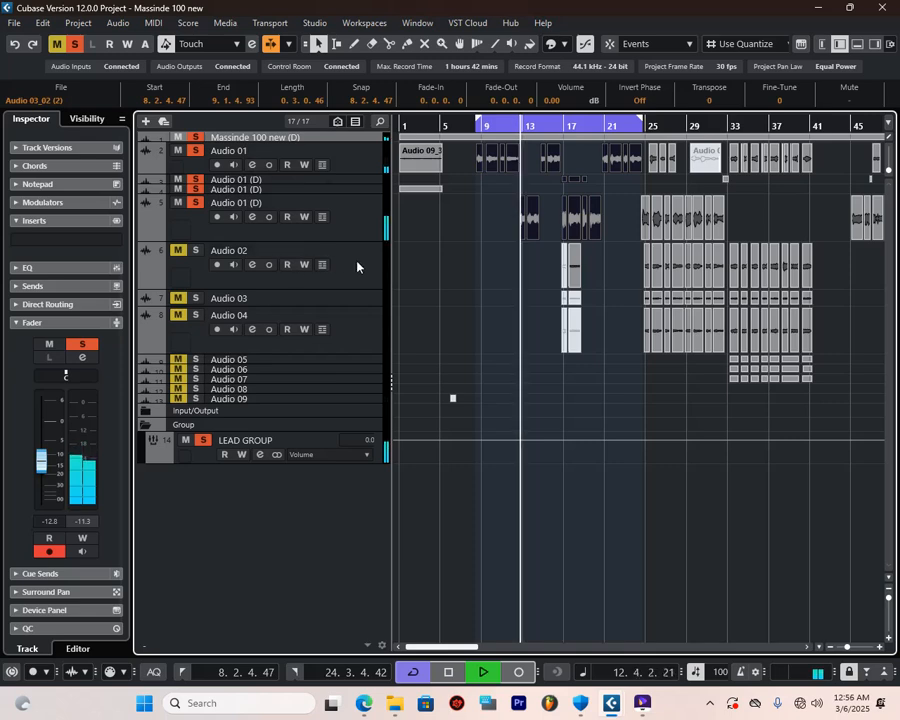
key(F3)
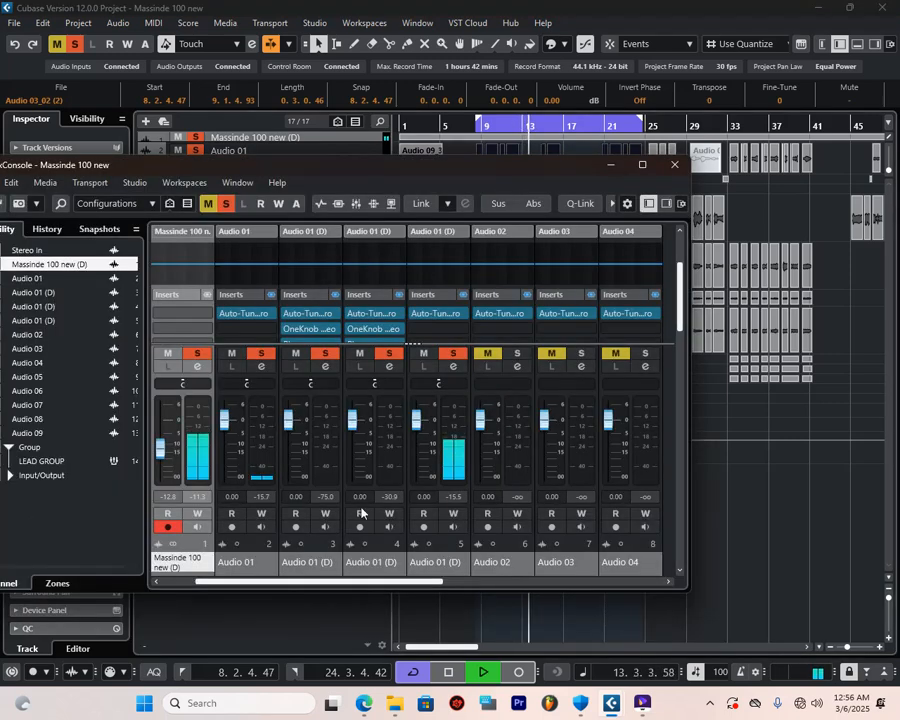
drag(353, 590, 649, 592)
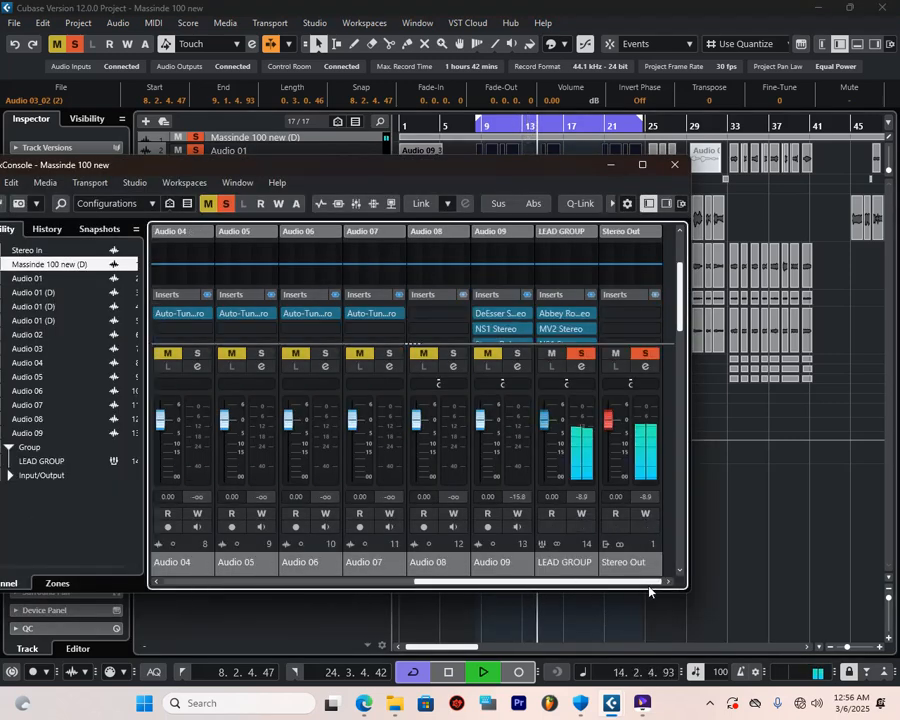
key(F3)
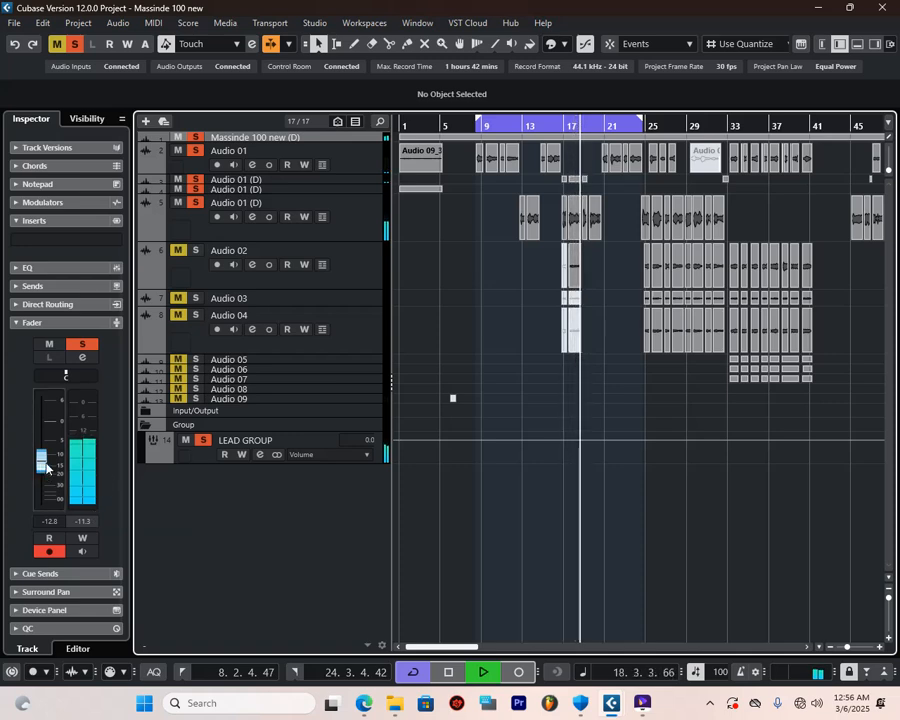
- Select the LEAD GROUP track, extend the cycle end to 42.2.3.116 and play from just before bar 17
click(226, 440)
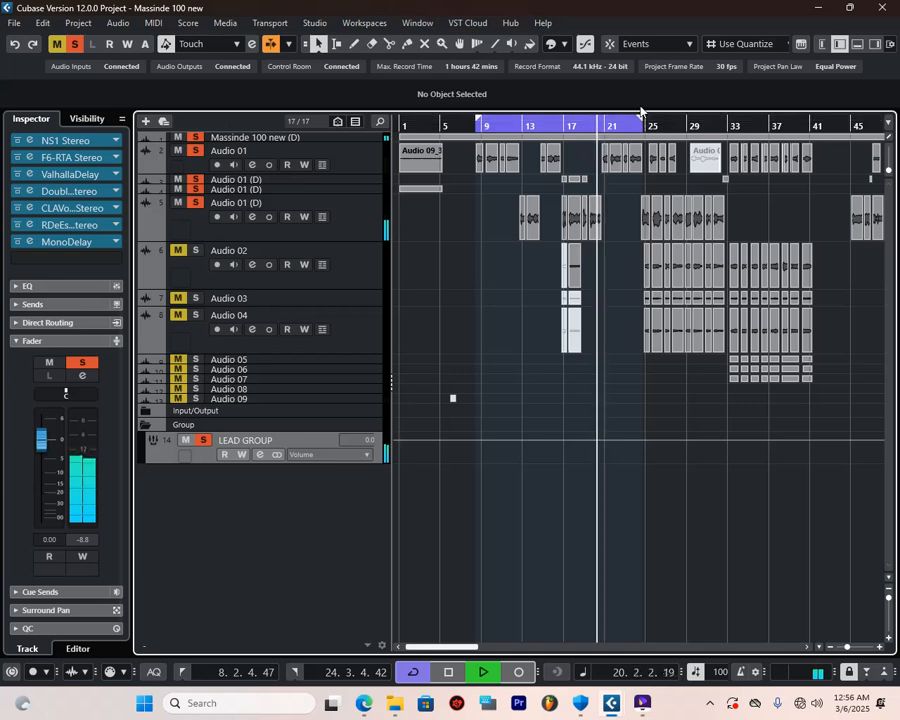
drag(641, 122, 822, 152)
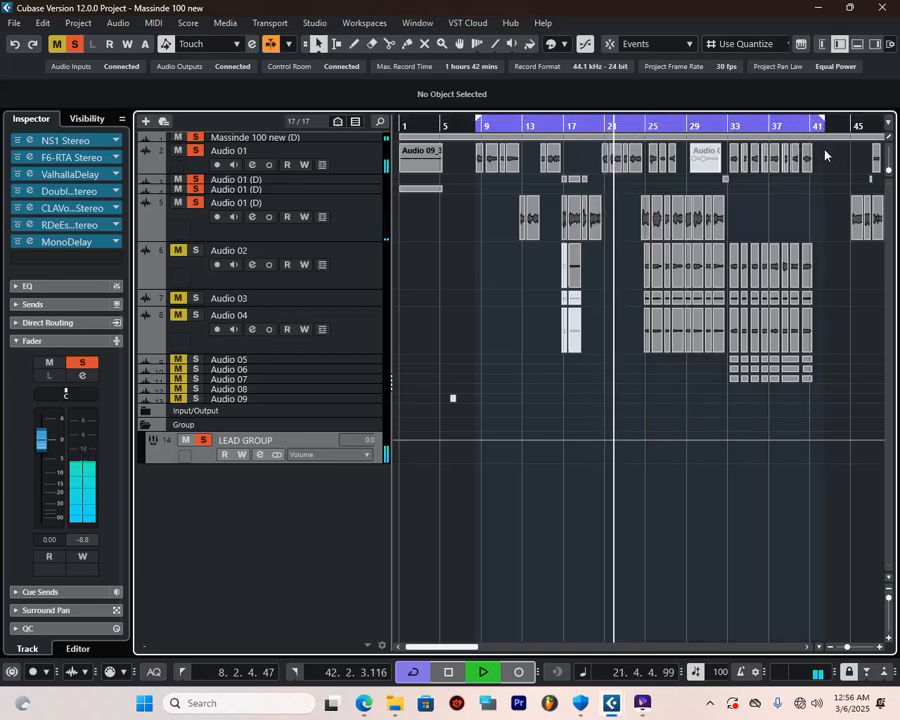
click(558, 123)
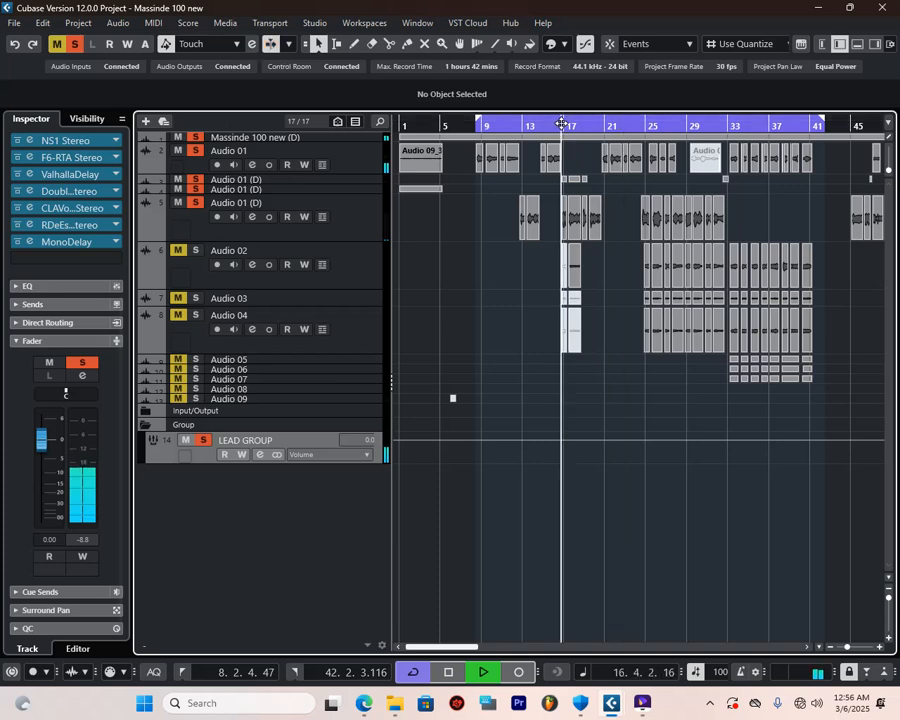
- Clear all solos and audition the first Audio 01 (D) track on its own from bar 17
key(space)
click(76, 45)
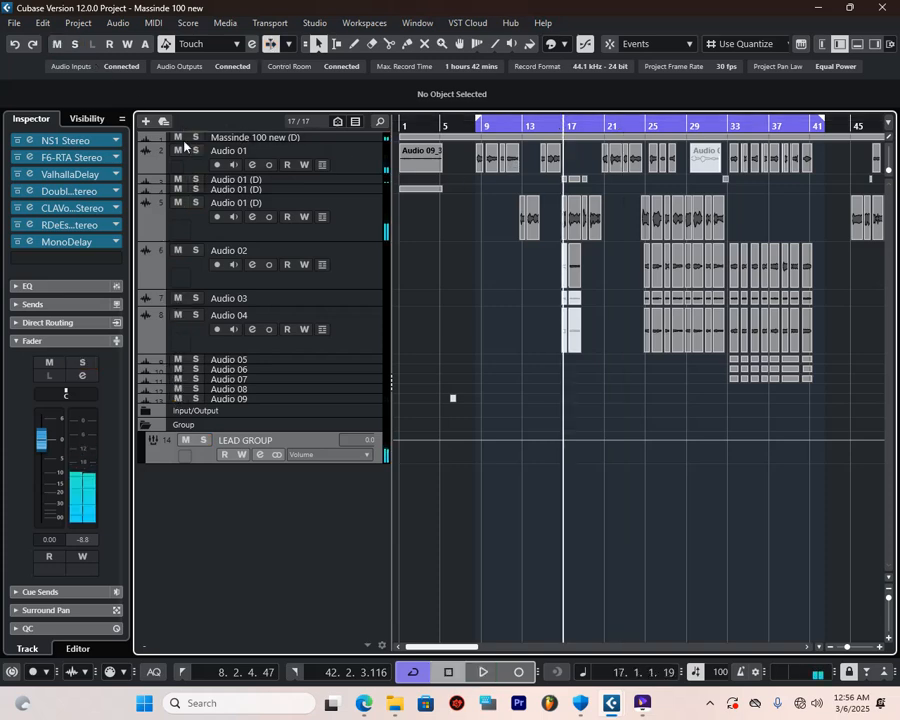
click(196, 180)
key(space)
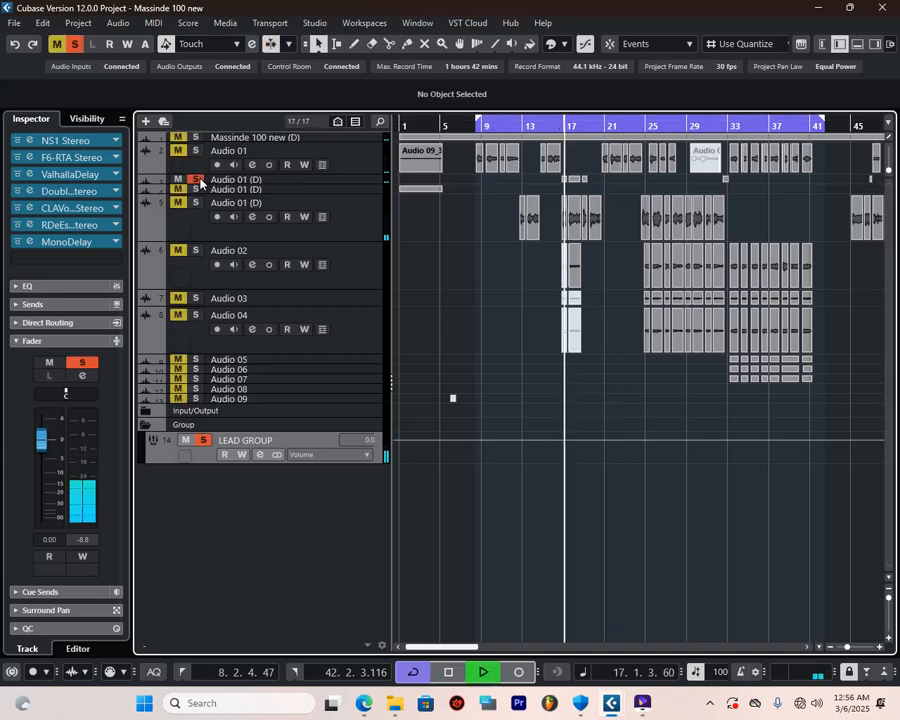
click(197, 180)
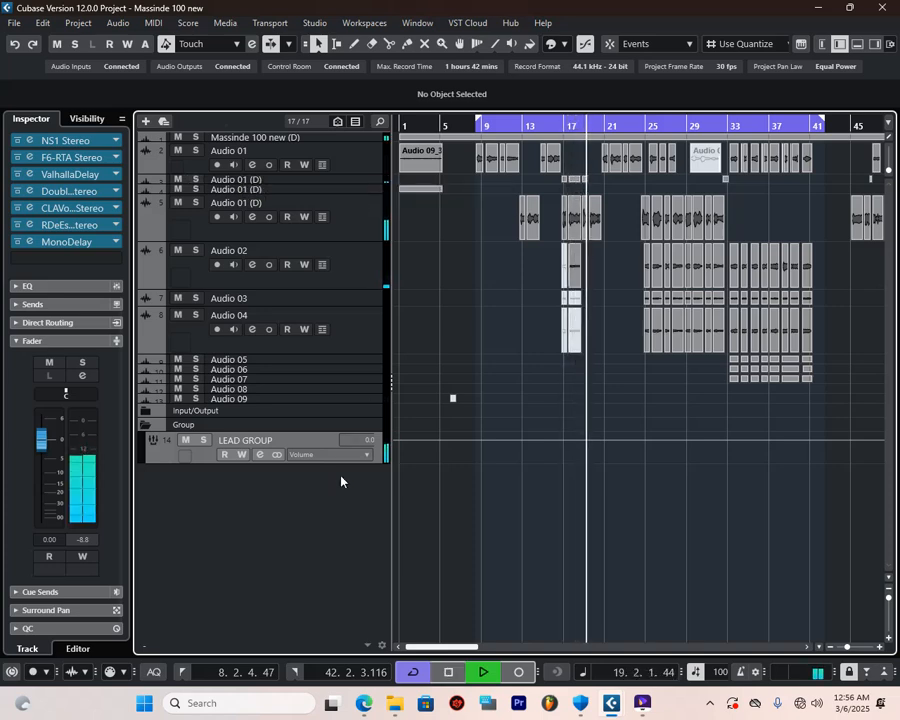
- Solo the LEAD GROUP together with the Massinde 100 new (D) beat during playback
key(g)
key(g)
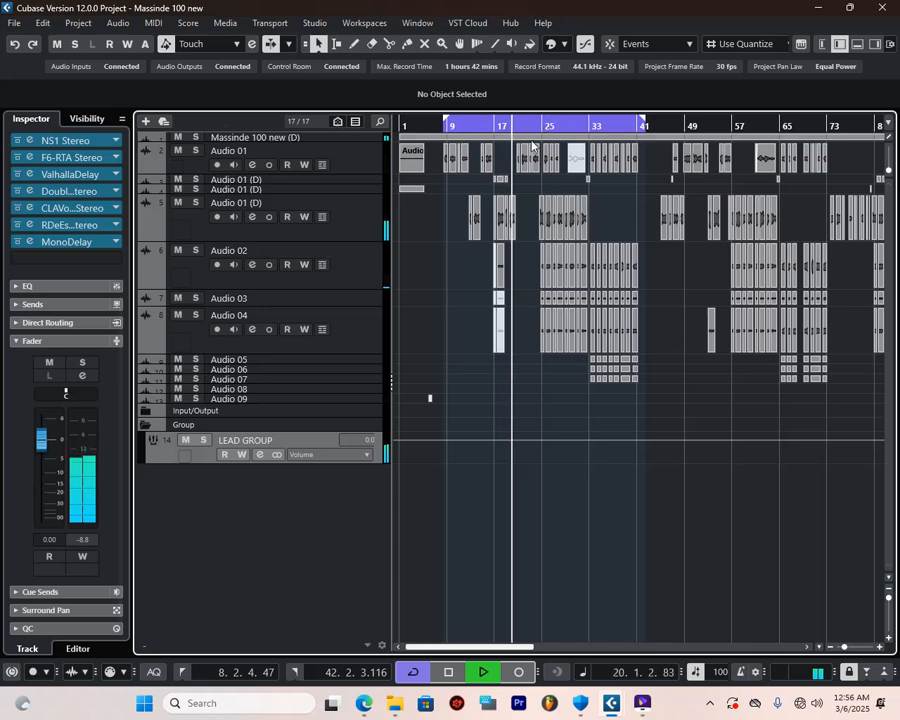
click(202, 441)
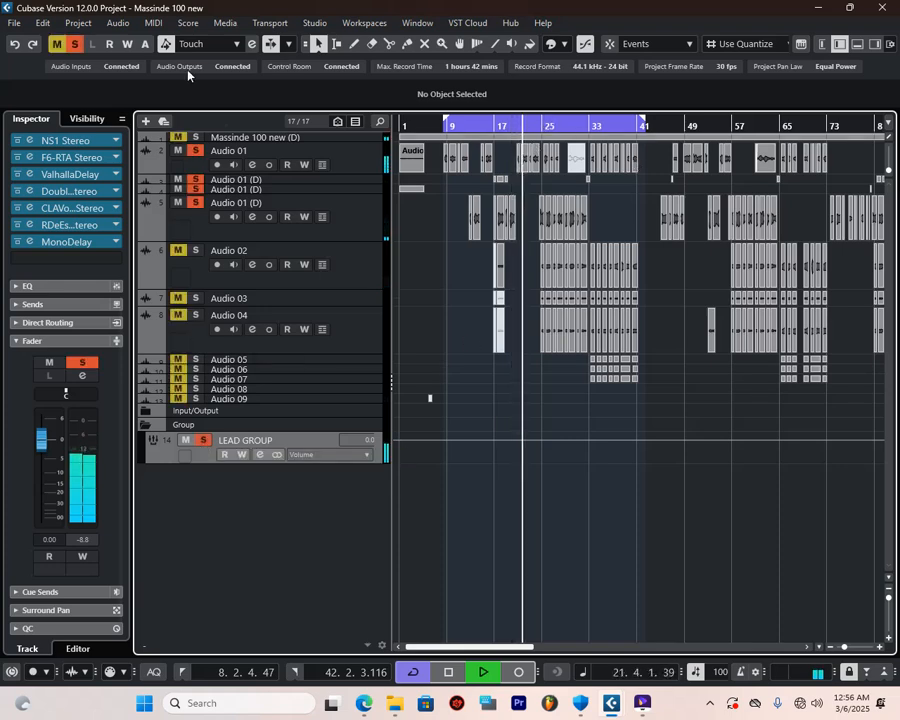
click(179, 138)
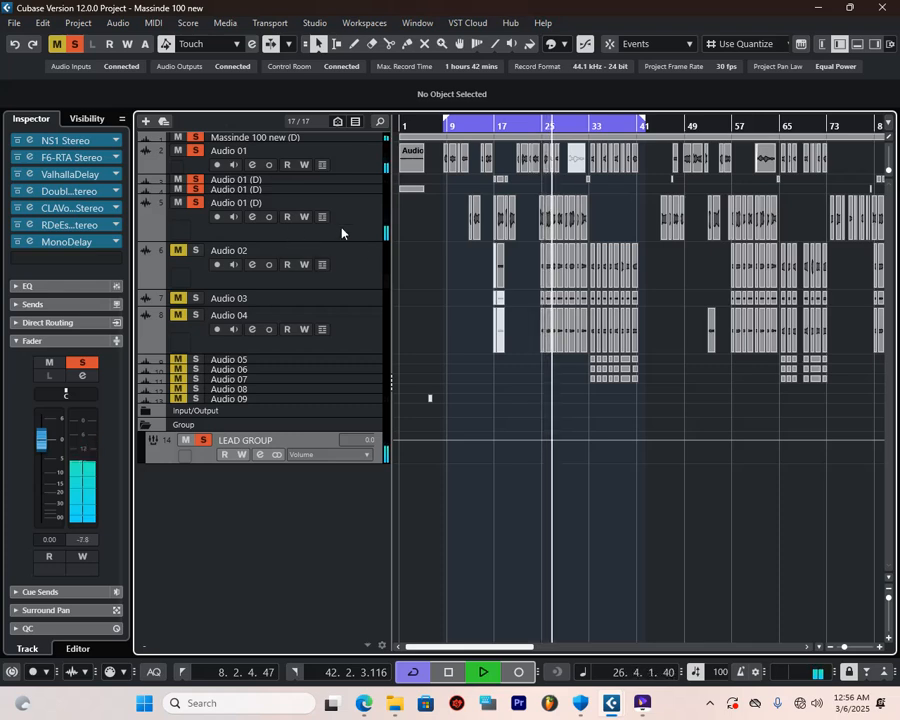
- Set the Auto-Tune Pro Retune Speed to 4 on the Audio 01 (D) tracks numbered 5 and 4
click(342, 232)
click(30, 223)
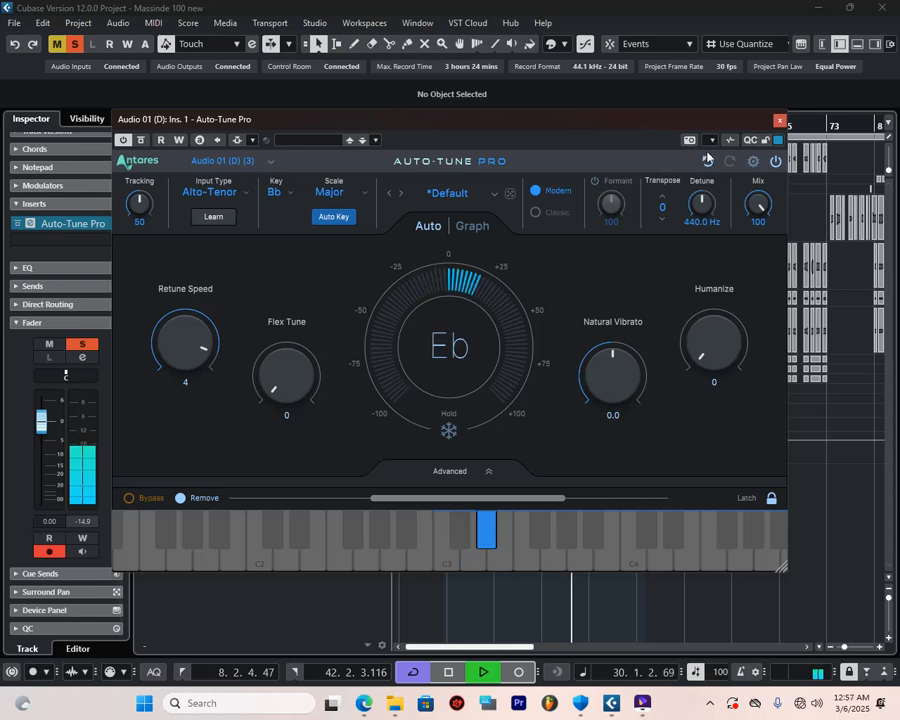
click(780, 120)
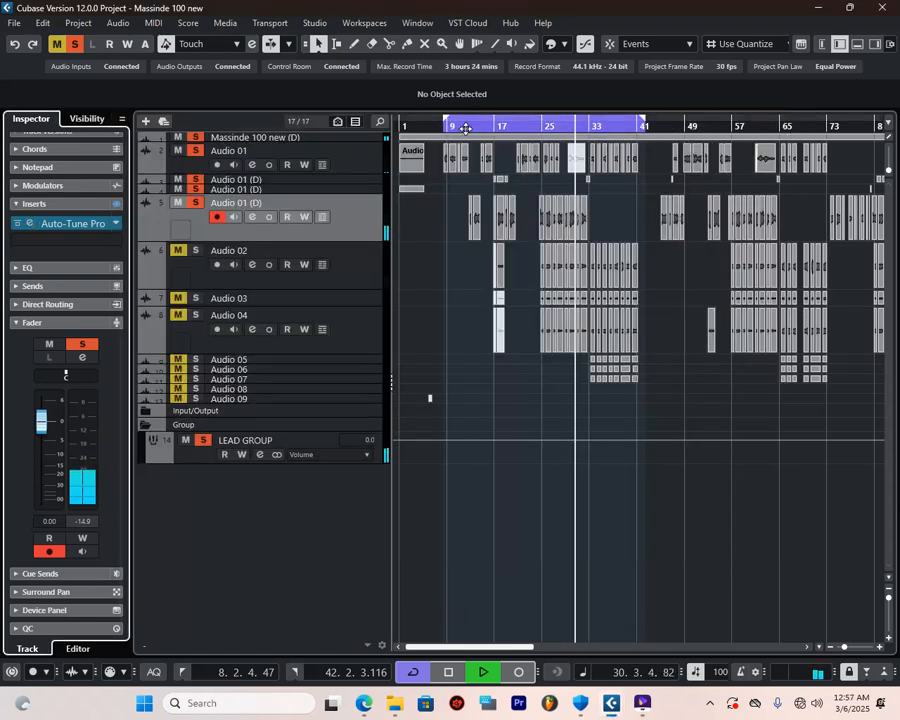
click(270, 189)
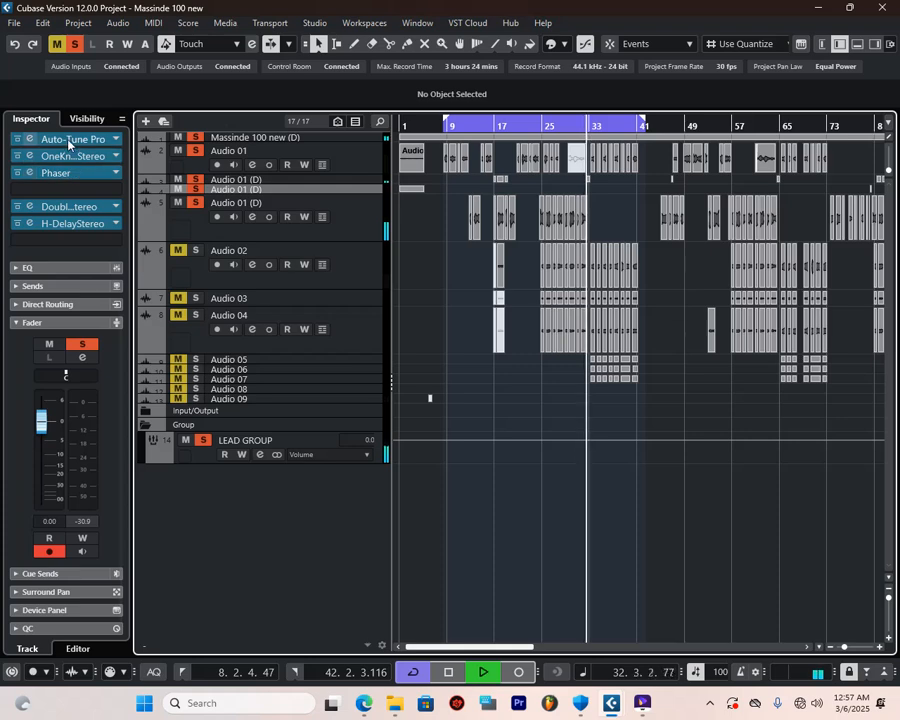
click(29, 139)
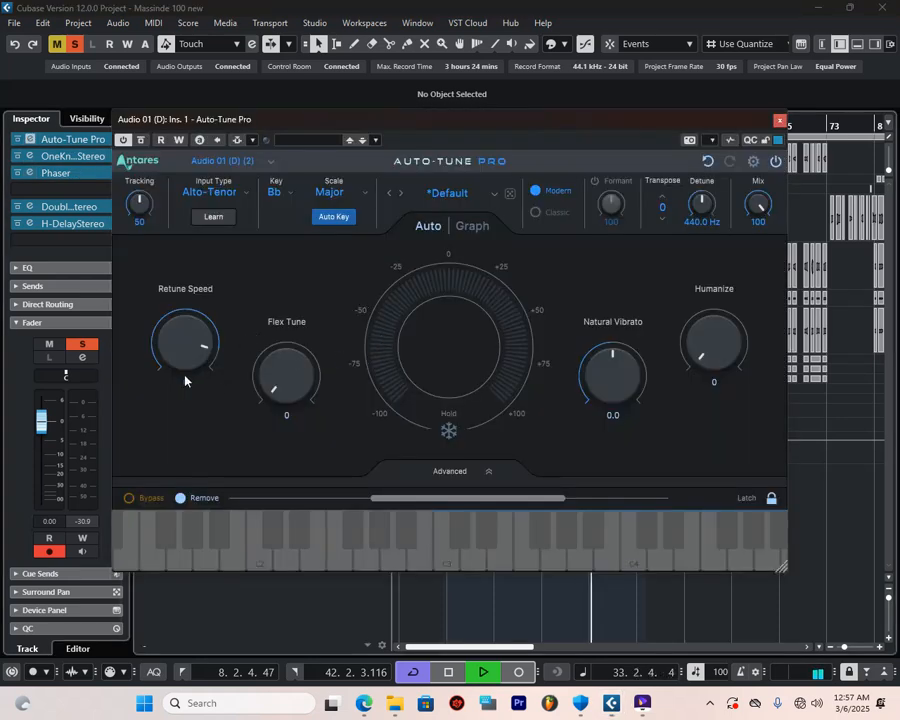
double_click(188, 384)
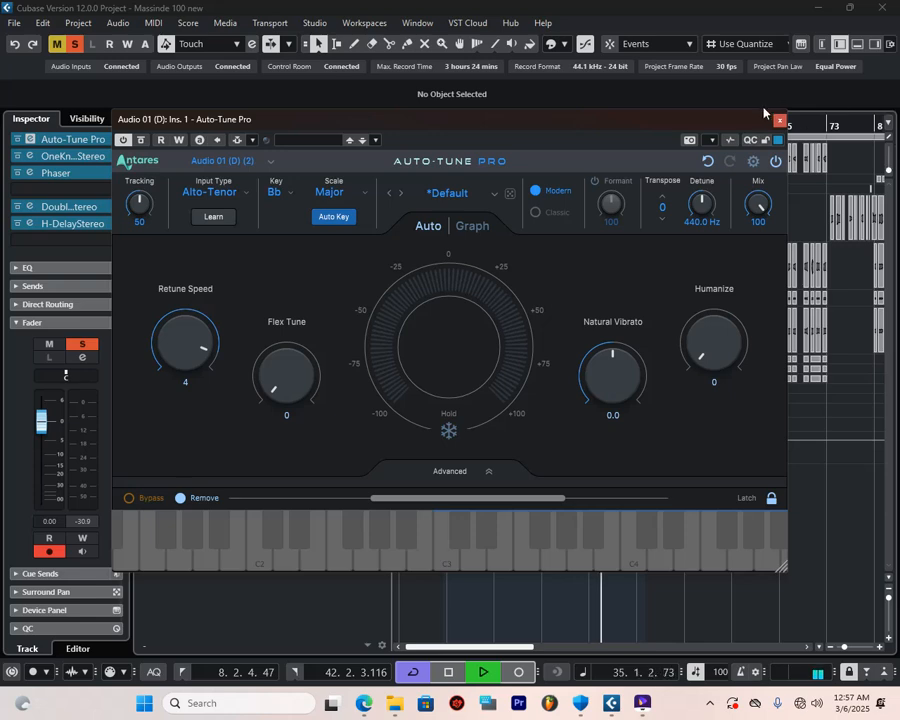
click(780, 121)
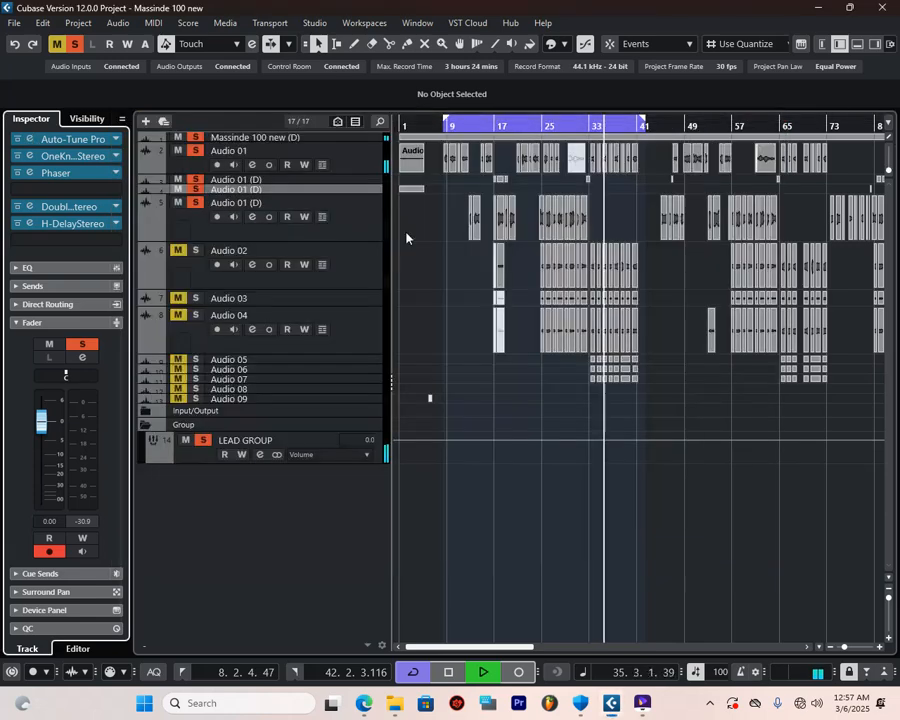
- Set the Auto-Tune Pro Retune Speed to 4 on the Audio 01 (D) track numbered 3 and on Audio 01
click(315, 181)
click(63, 188)
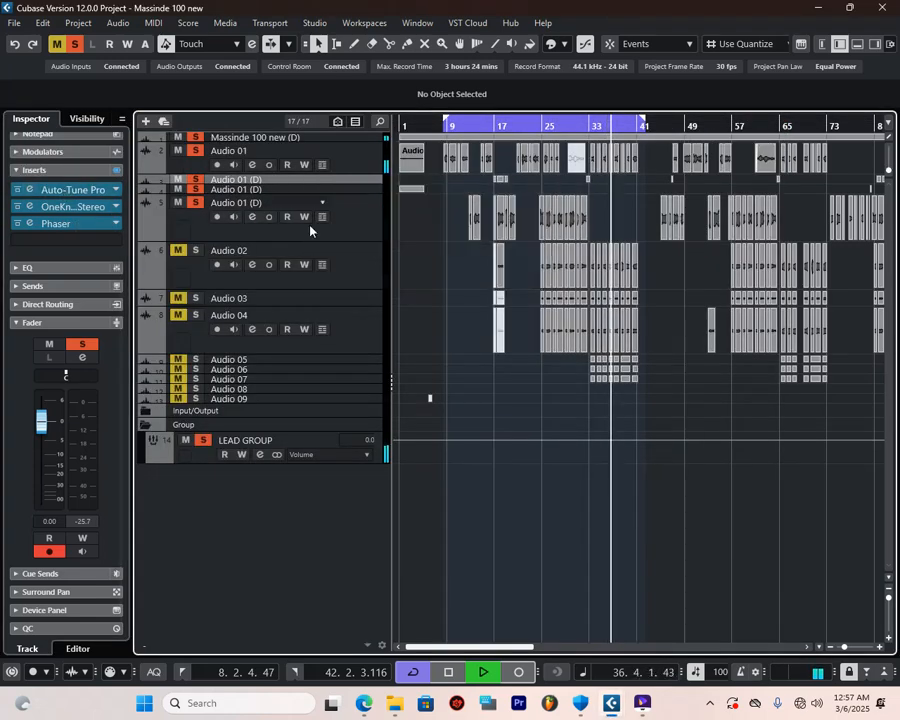
click(70, 189)
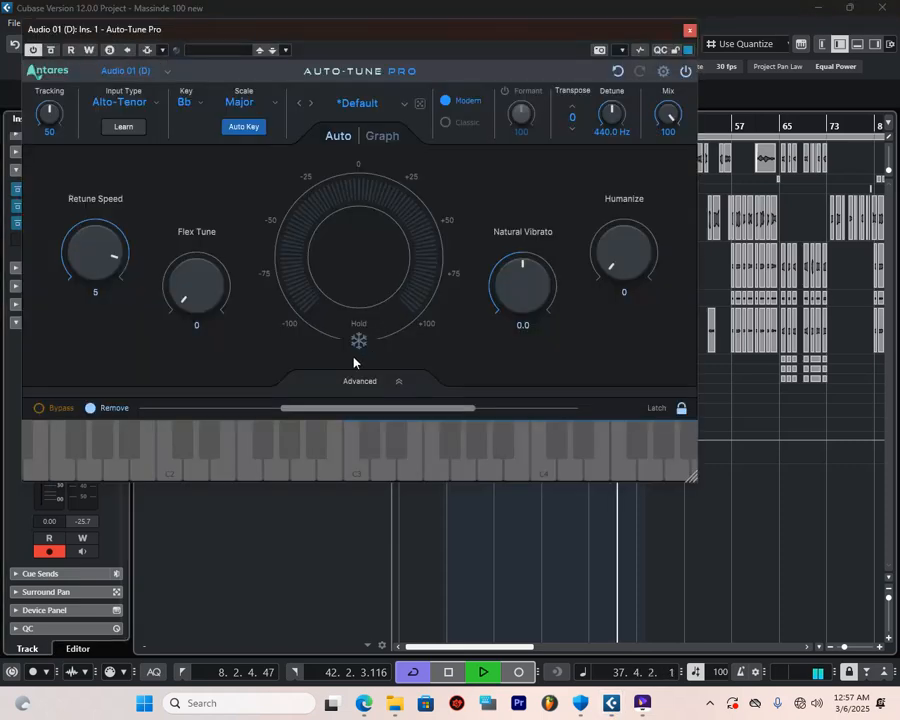
click(95, 292)
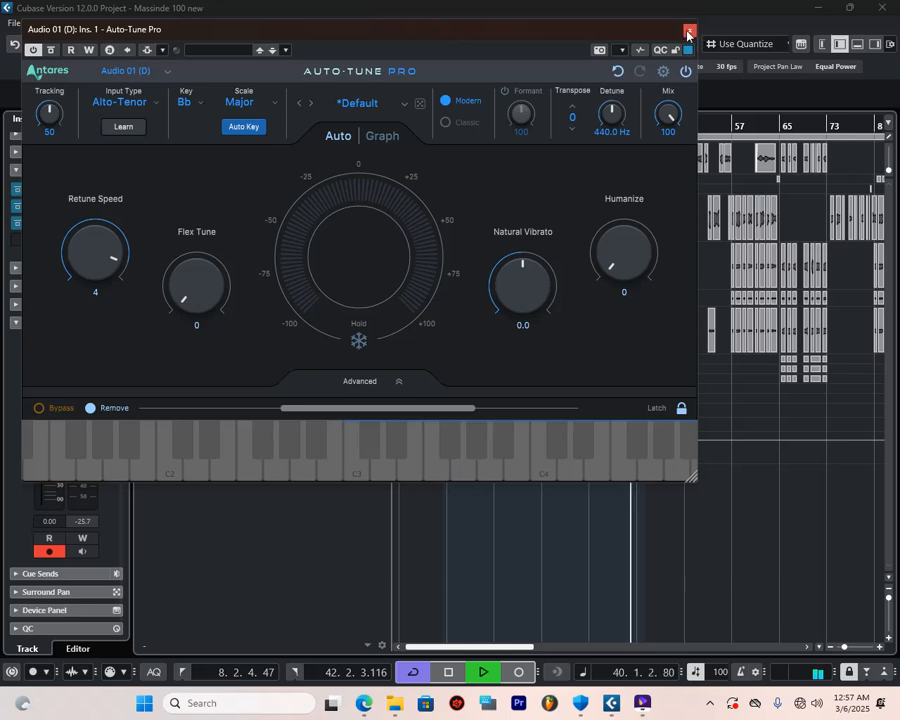
click(689, 30)
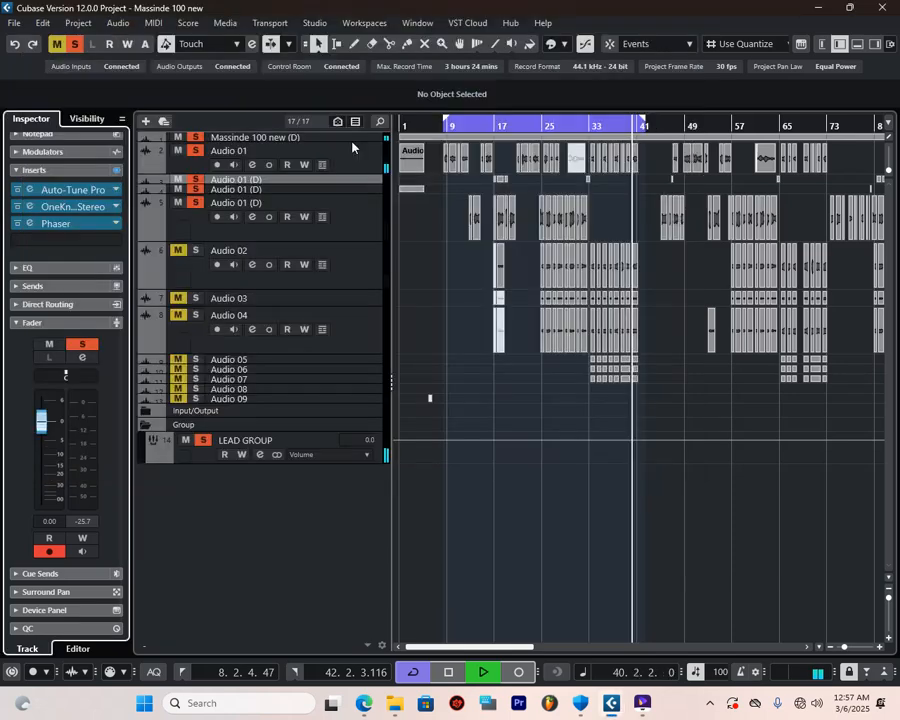
click(194, 170)
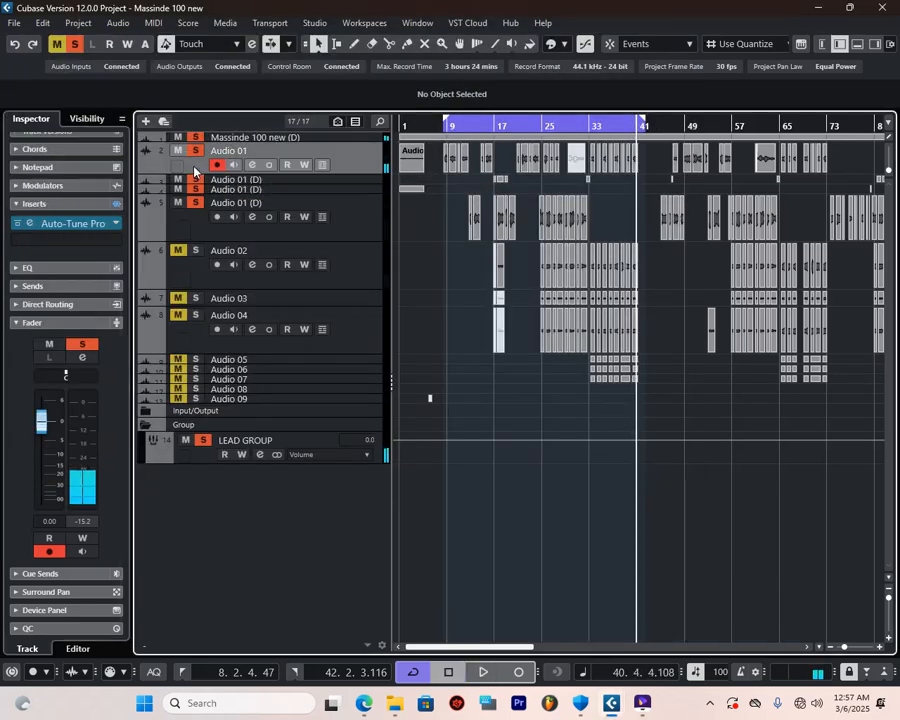
click(70, 223)
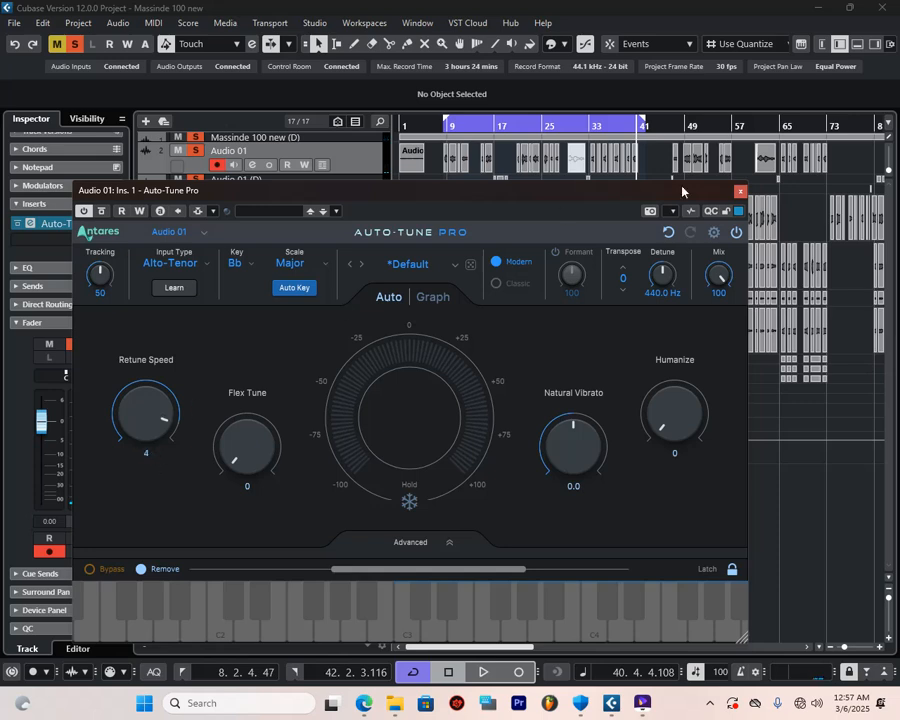
click(740, 191)
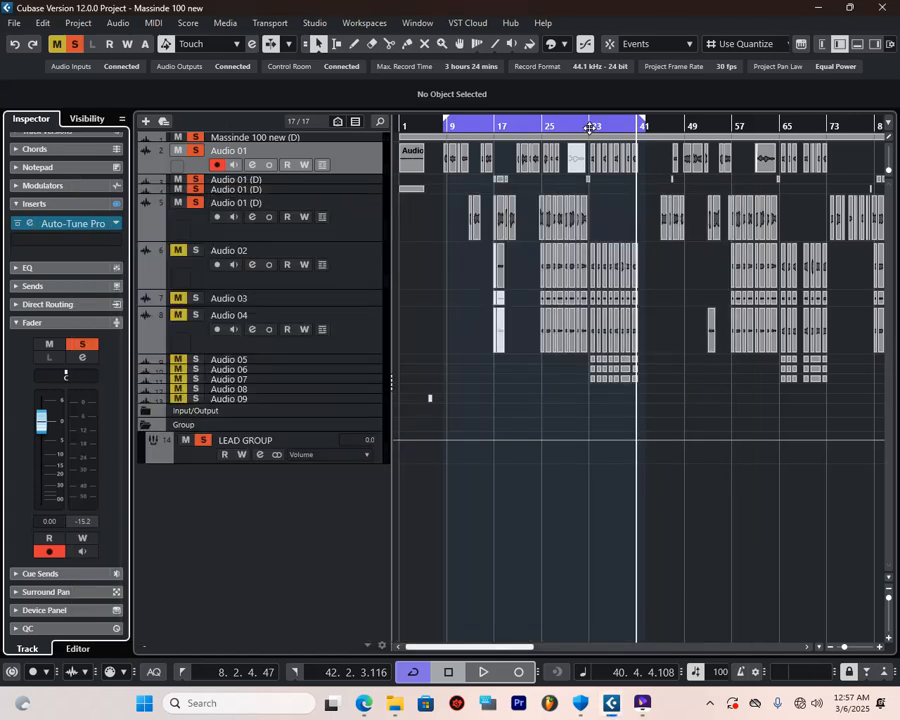
- Select the Audio 02 to Audio 07 clips between bars 33 and 41 and set the cycle range to them
click(591, 126)
drag(650, 262, 592, 395)
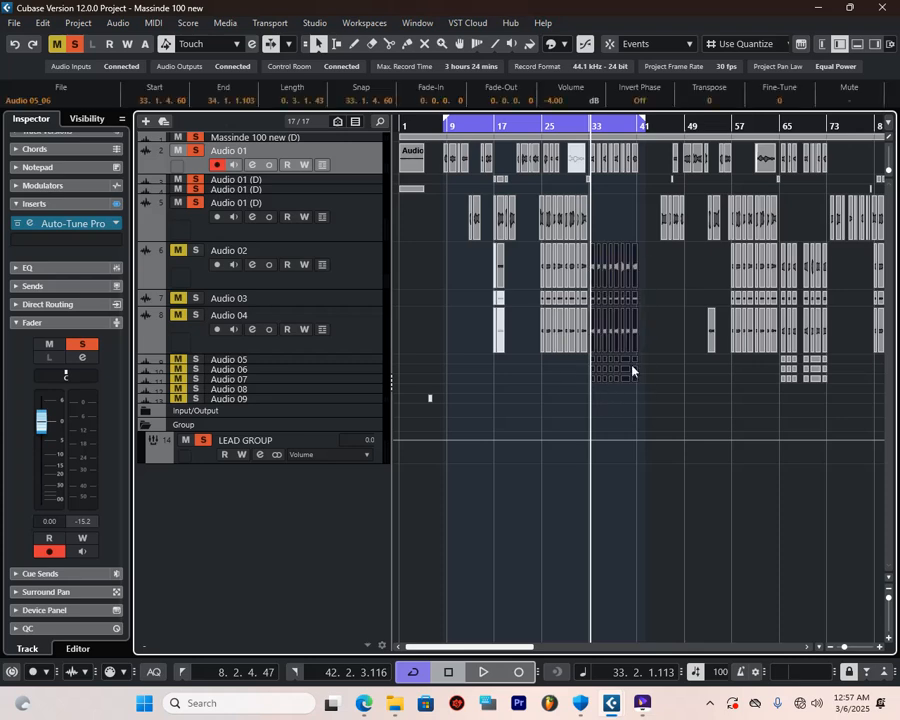
key(p)
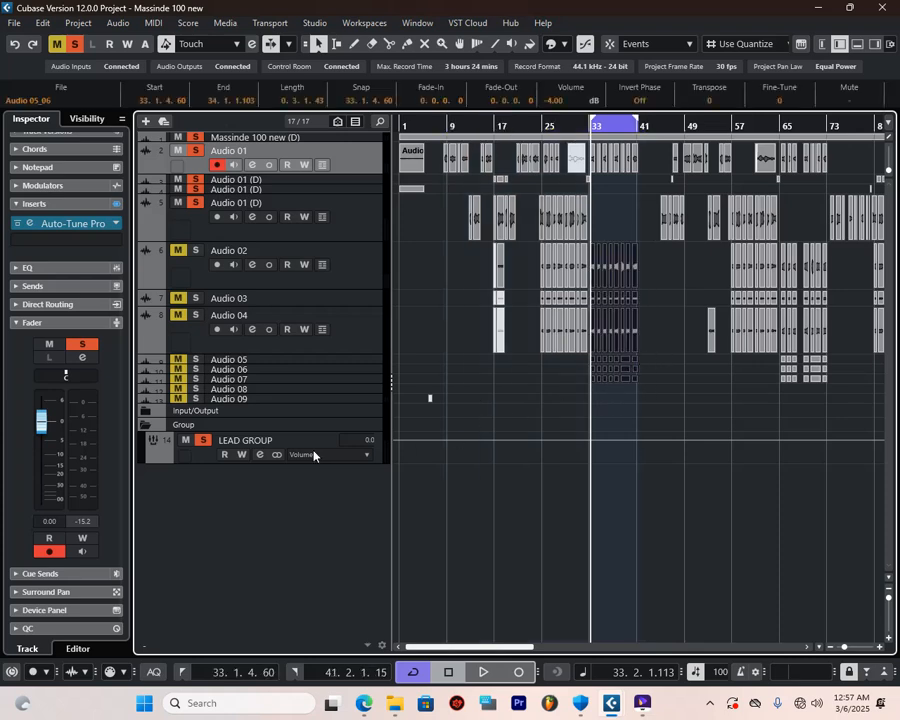
click(204, 441)
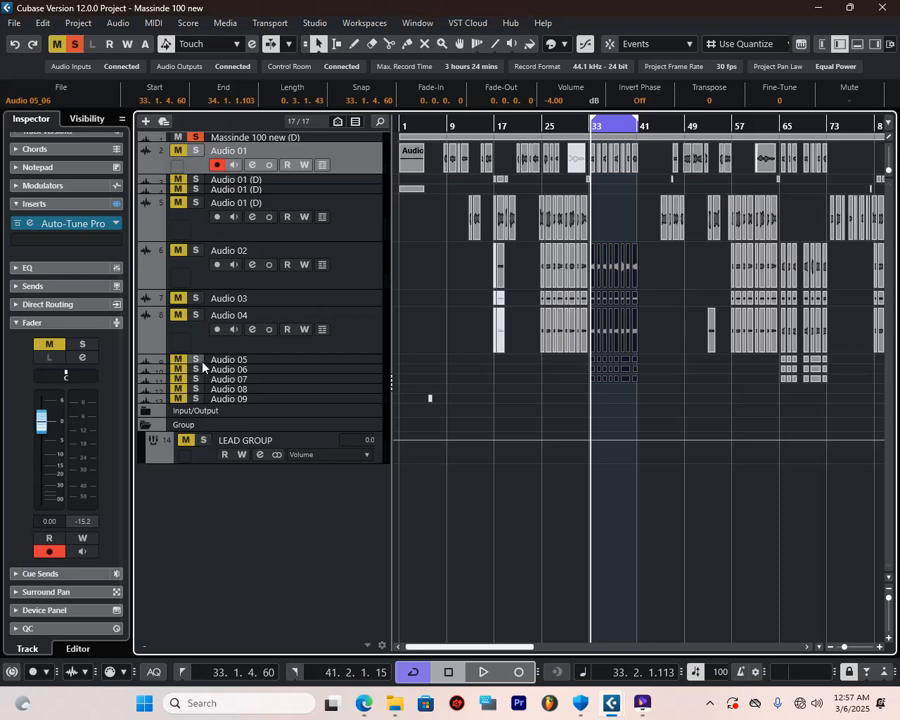
click(198, 445)
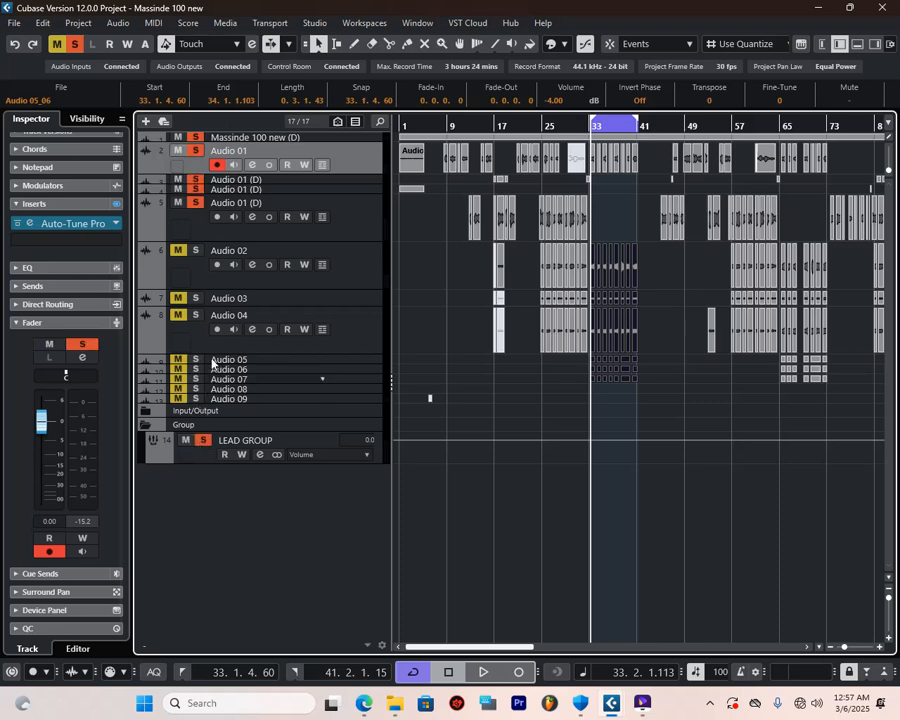
- Add a stereo group track named CHOIR GROUP for the selected tracks Audio 02 through Audio 07
click(239, 250)
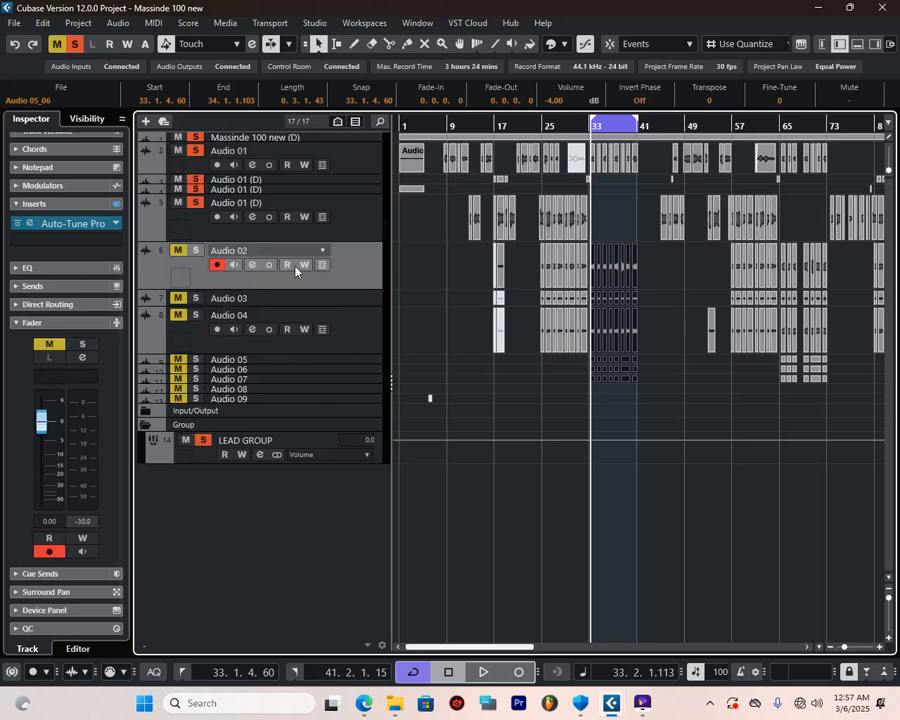
shift+click(354, 392)
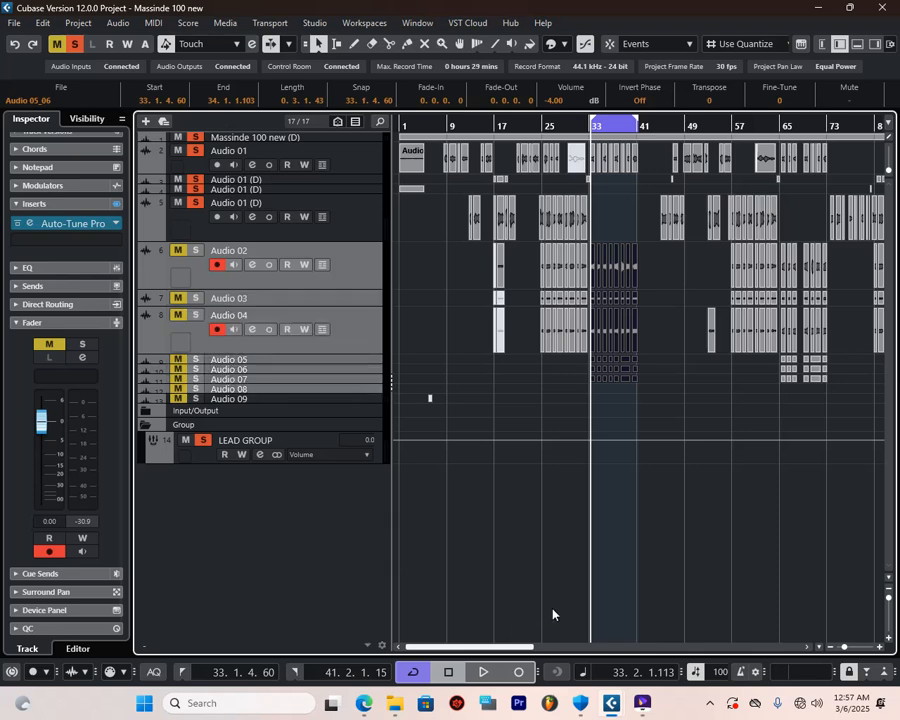
click(257, 380)
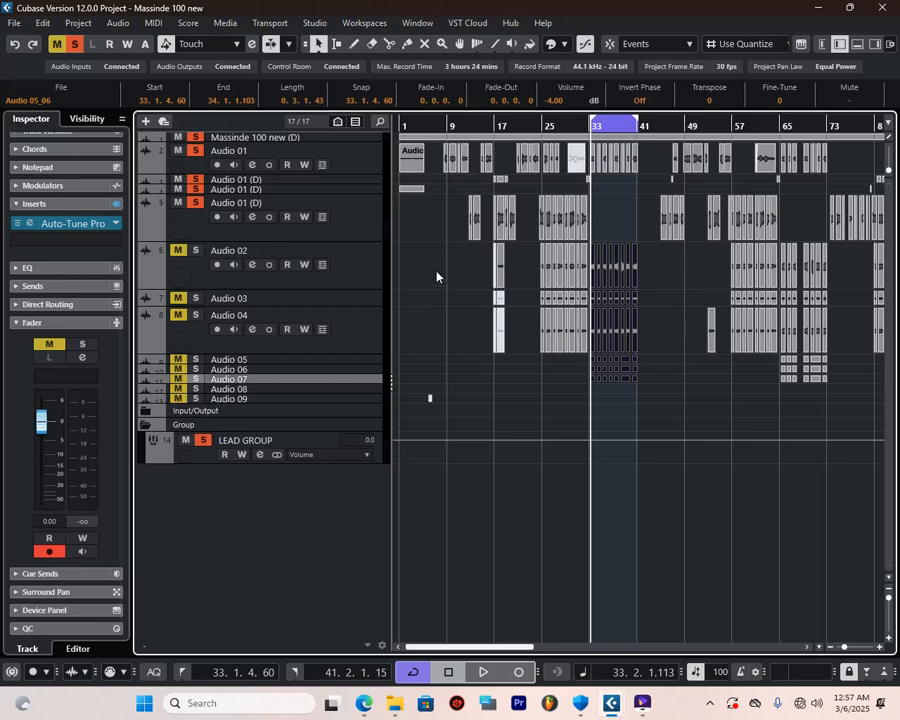
shift+click(345, 281)
right_click(346, 281)
mouse_move(446, 293)
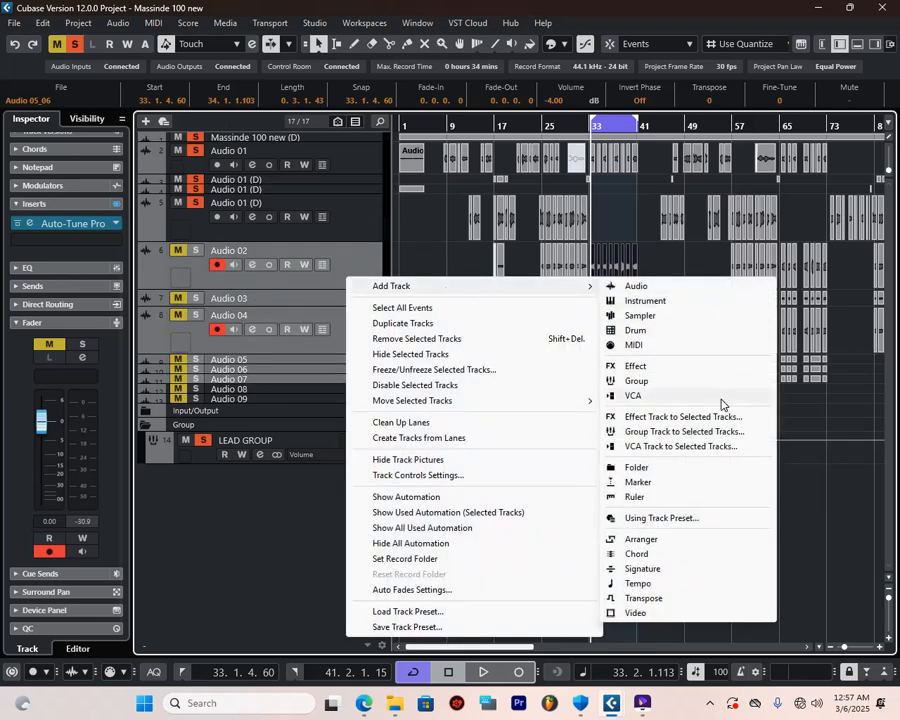
click(643, 432)
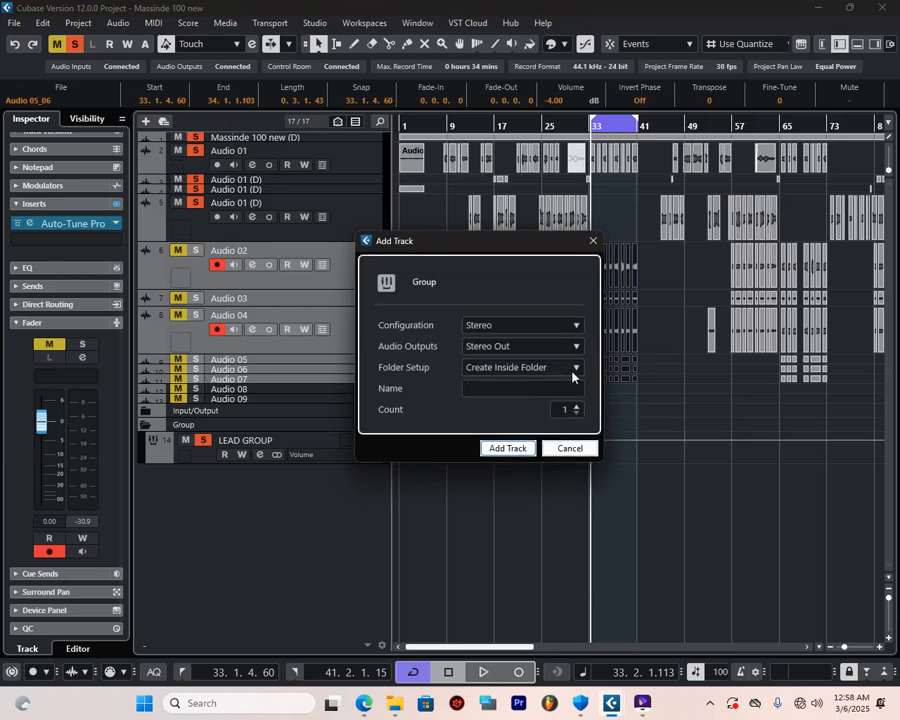
text(CHOIR GROUP)
click(516, 448)
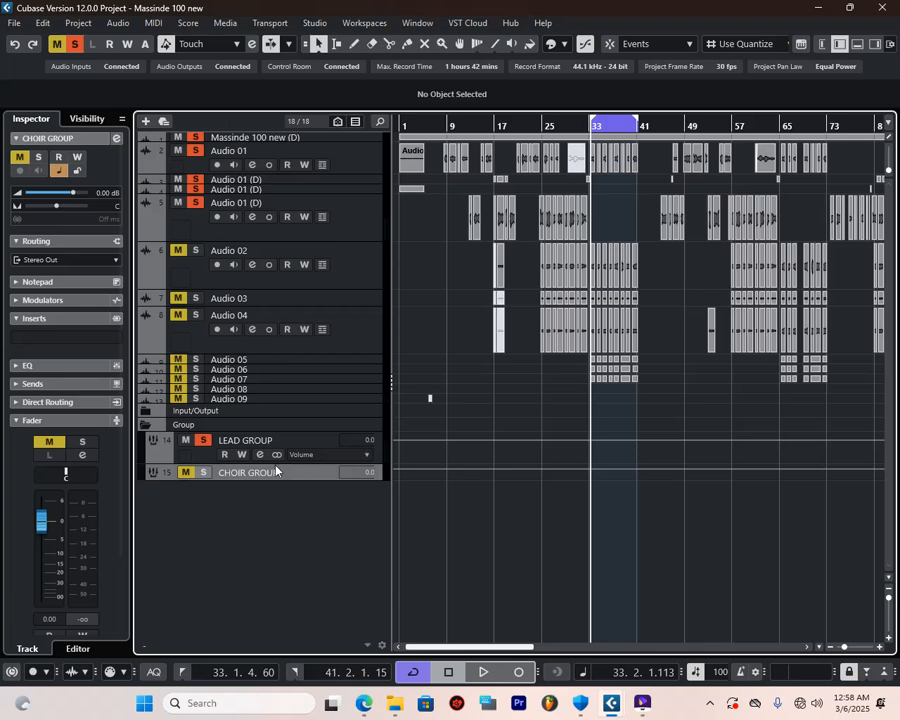
- Unsolo the LEAD GROUP and the beat, solo the CHOIR GROUP, and play the loop
click(201, 441)
click(204, 472)
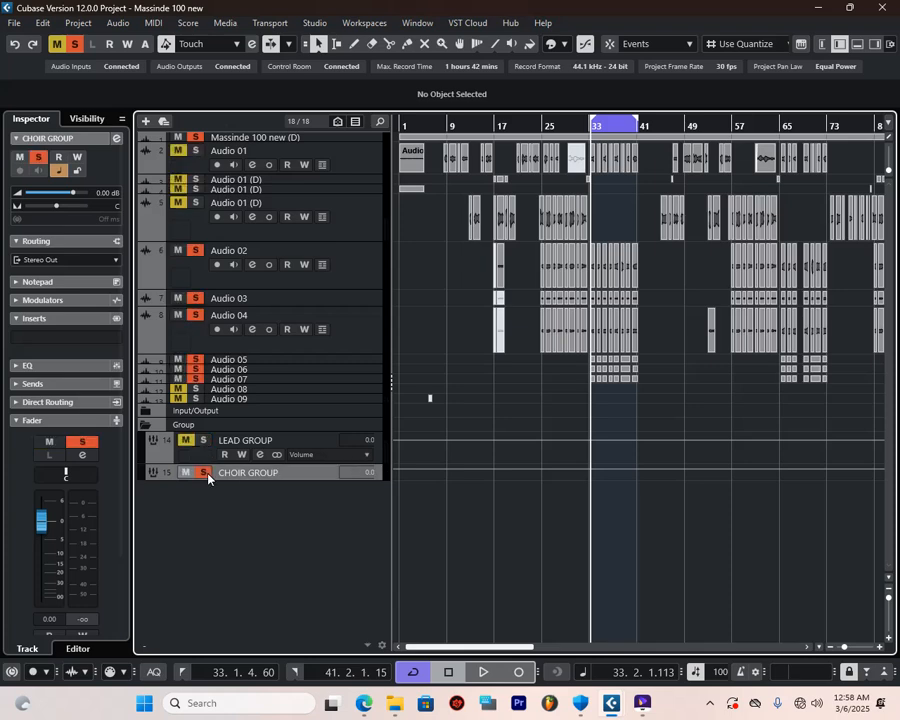
key(space)
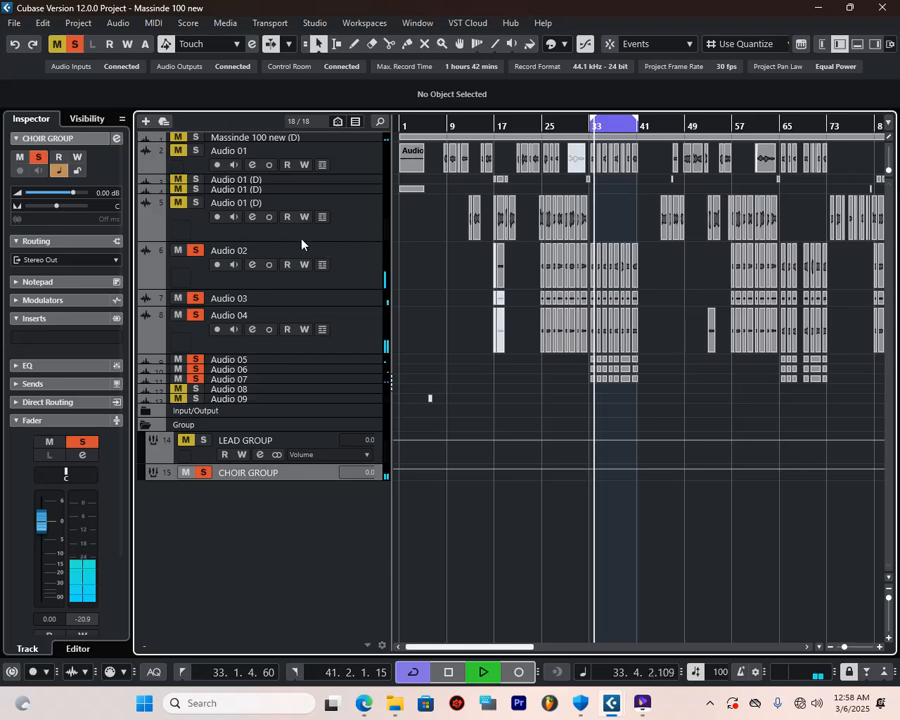
- Shrink the Audio 02 and Audio 04 tracks to minimum height and select the CHOIR GROUP track
click(274, 252)
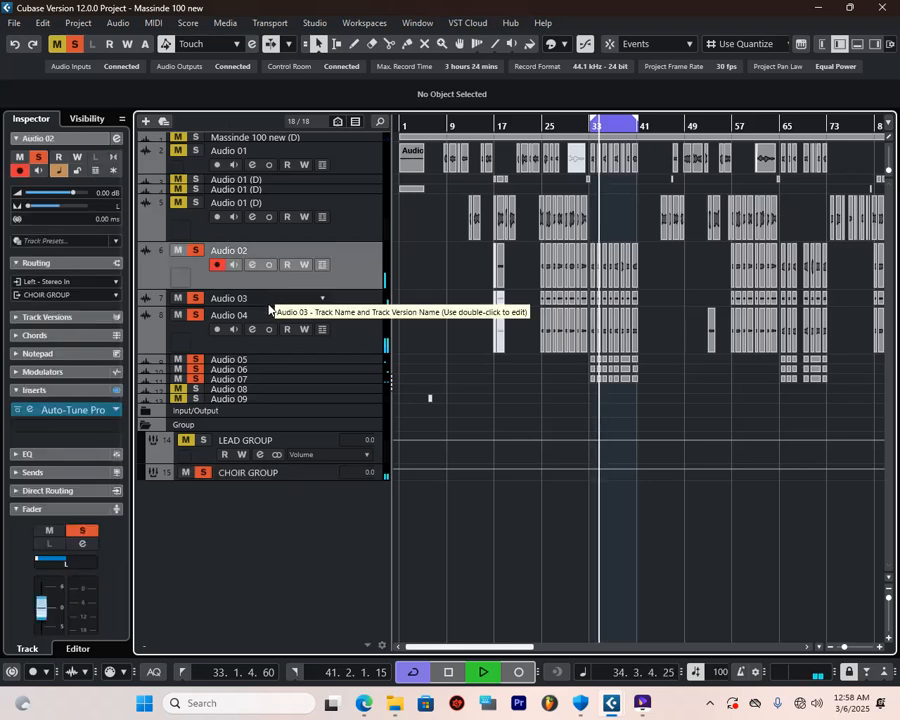
click(268, 302)
click(261, 315)
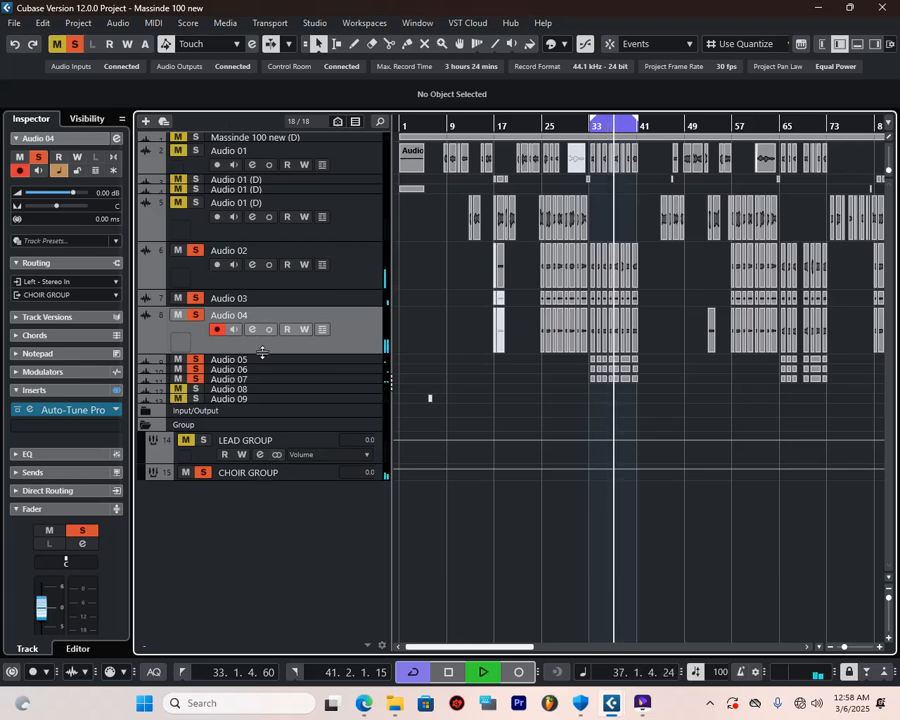
drag(261, 353, 271, 244)
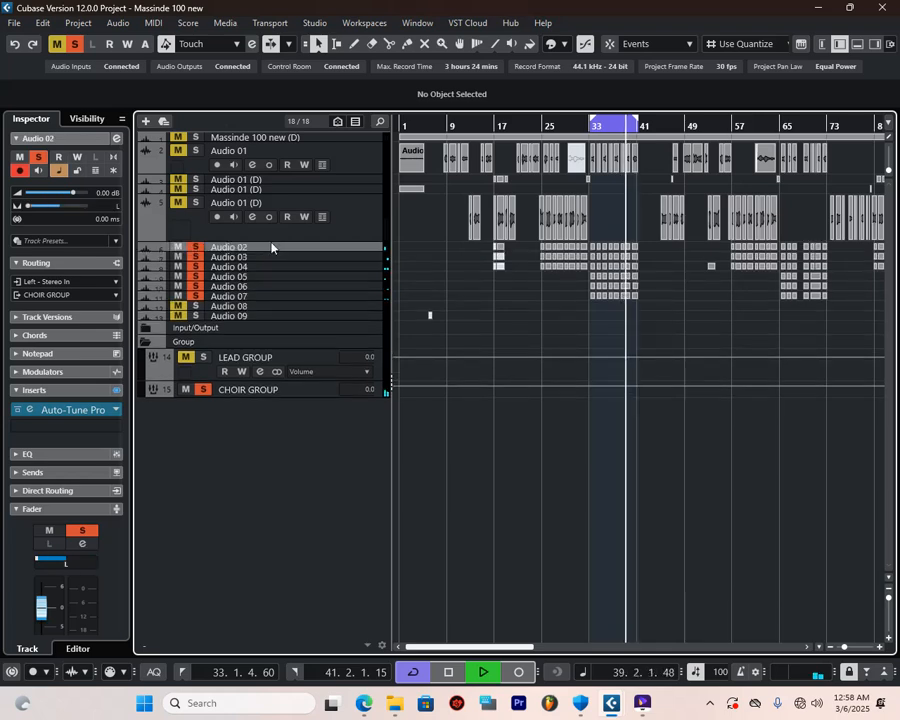
click(233, 391)
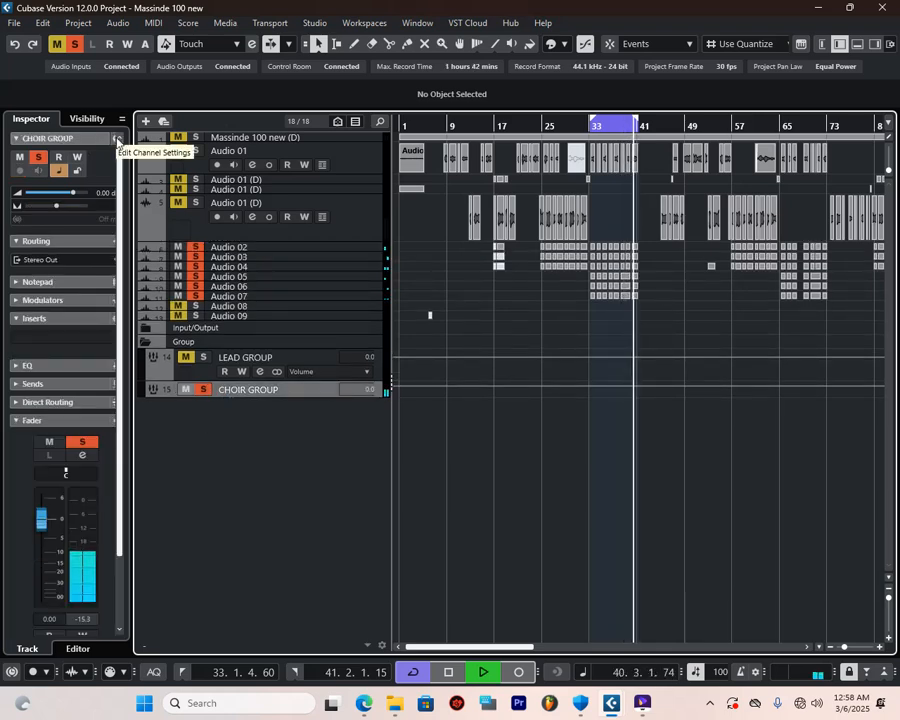
- Open the CHOIR GROUP channel settings, load the NR CHOIR GRP preset onto its inserts, and play the loop
click(116, 139)
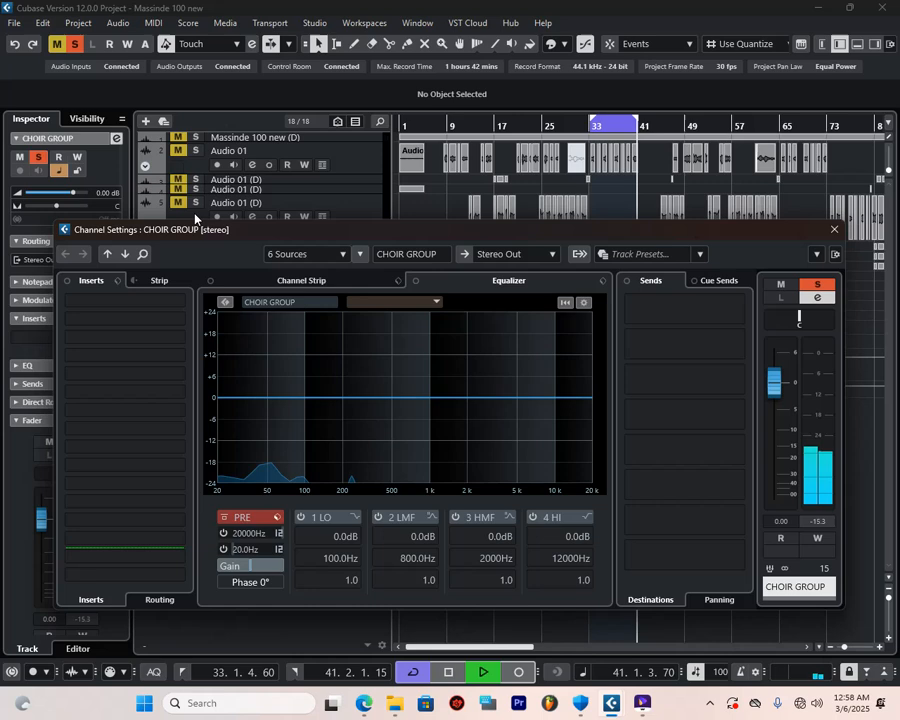
click(117, 281)
click(140, 296)
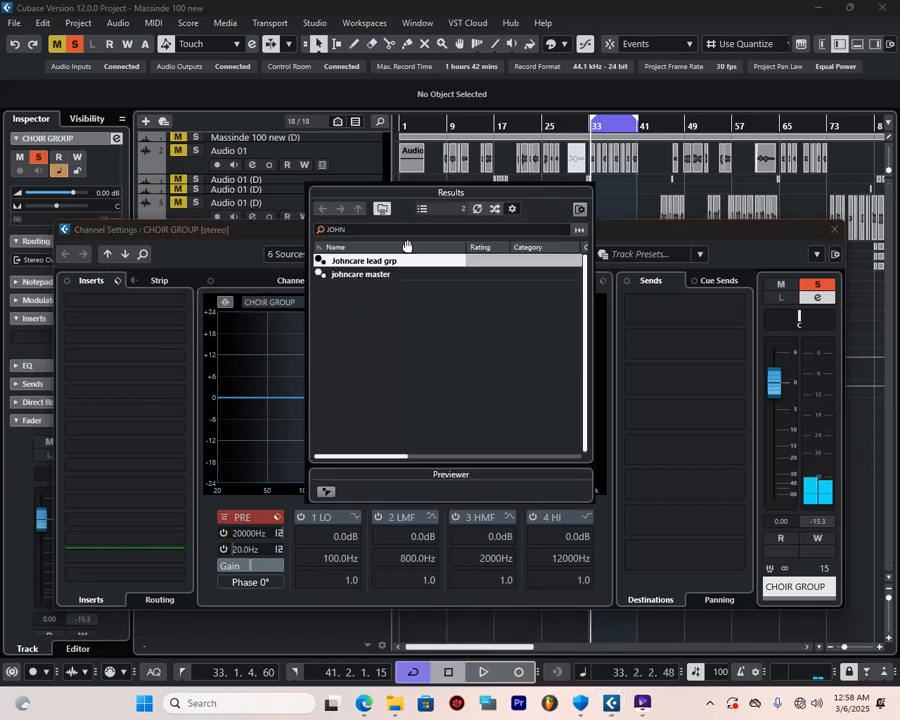
double_click(344, 231)
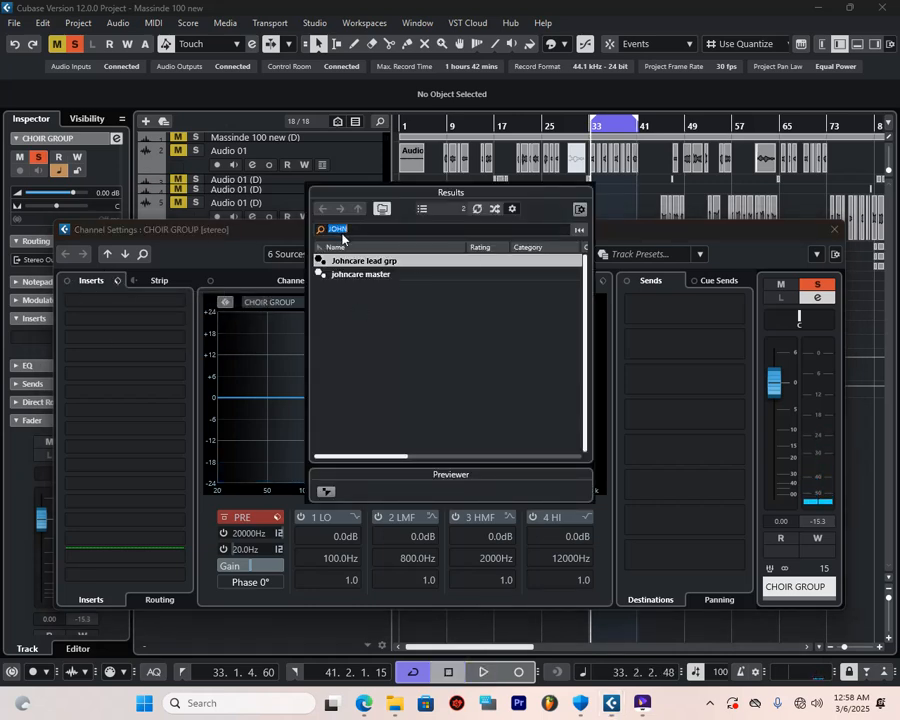
text(CHOIR)
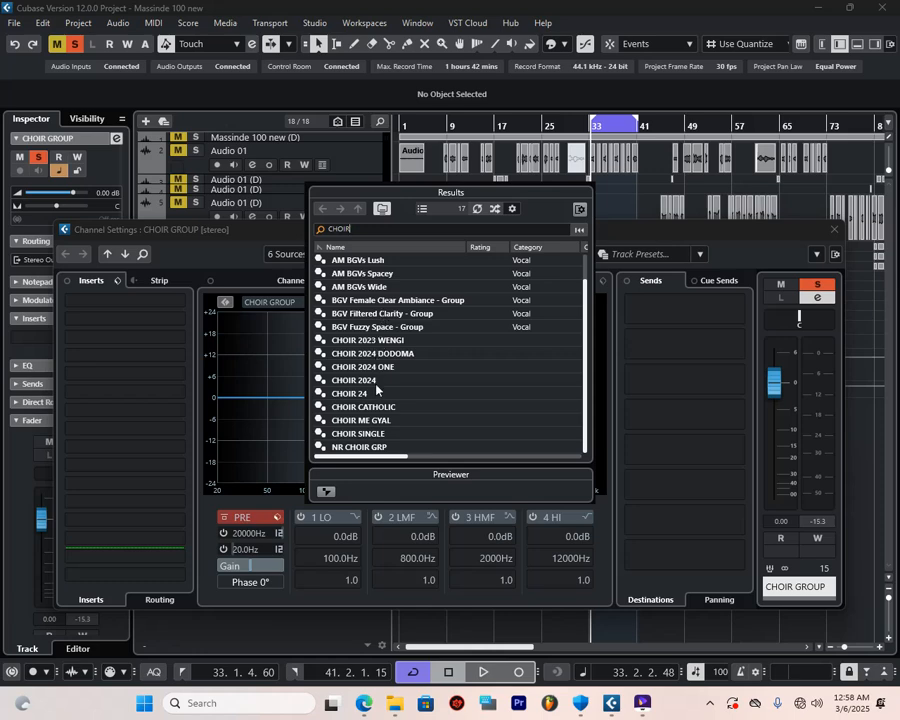
click(352, 449)
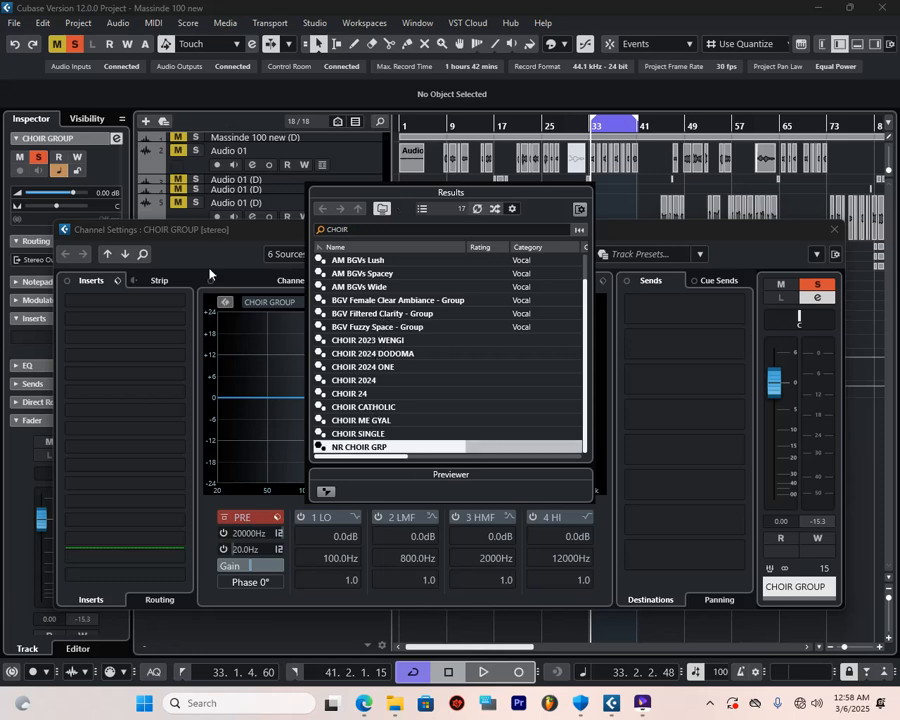
key(space)
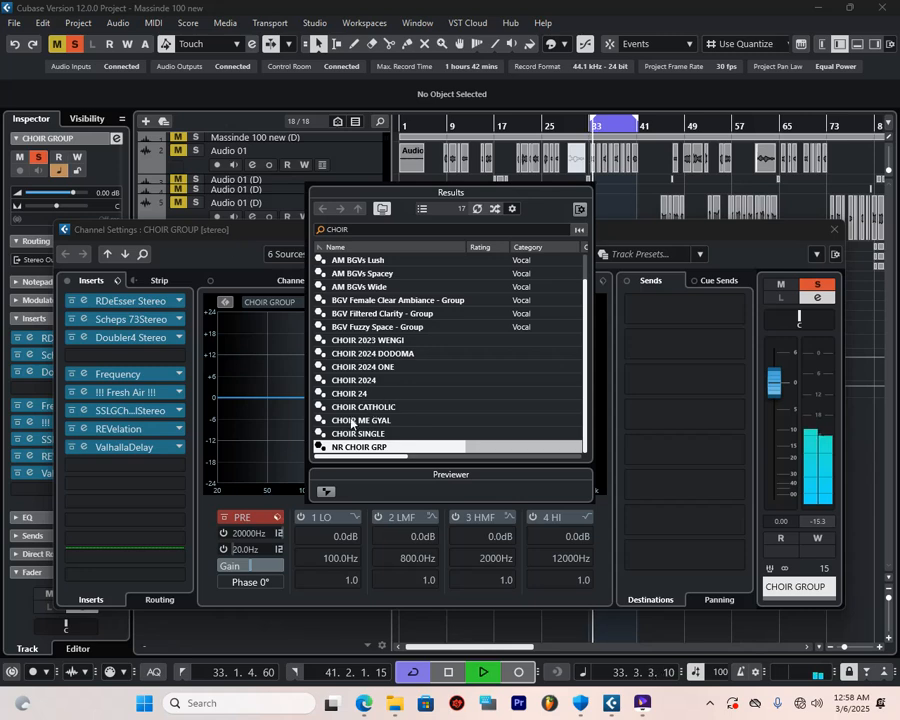
click(239, 232)
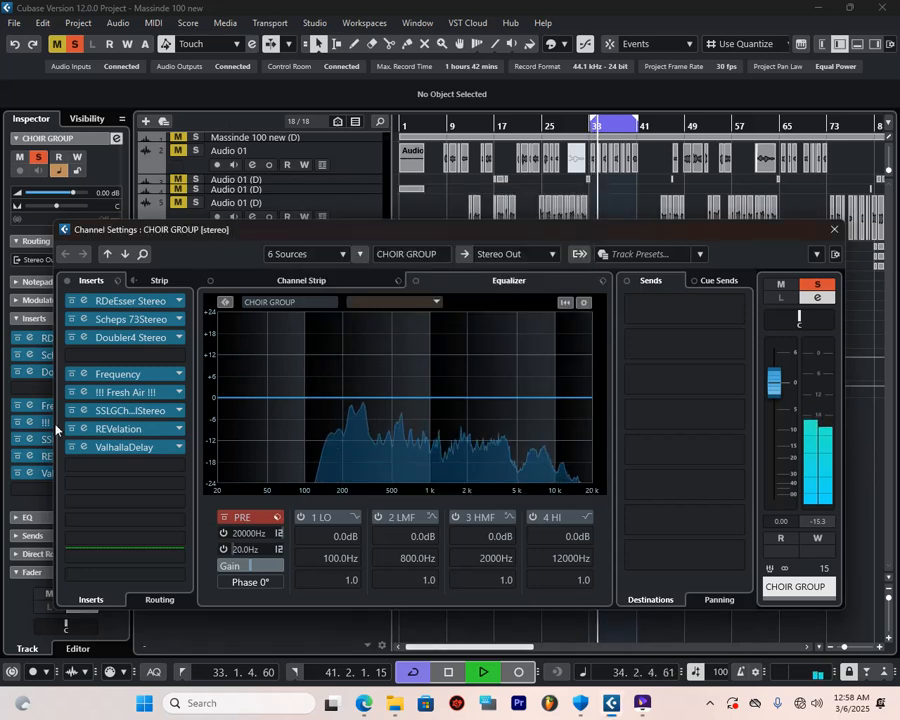
- Set the ValhallaDelay mix on the CHOIR GROUP to 14.0 %
click(120, 447)
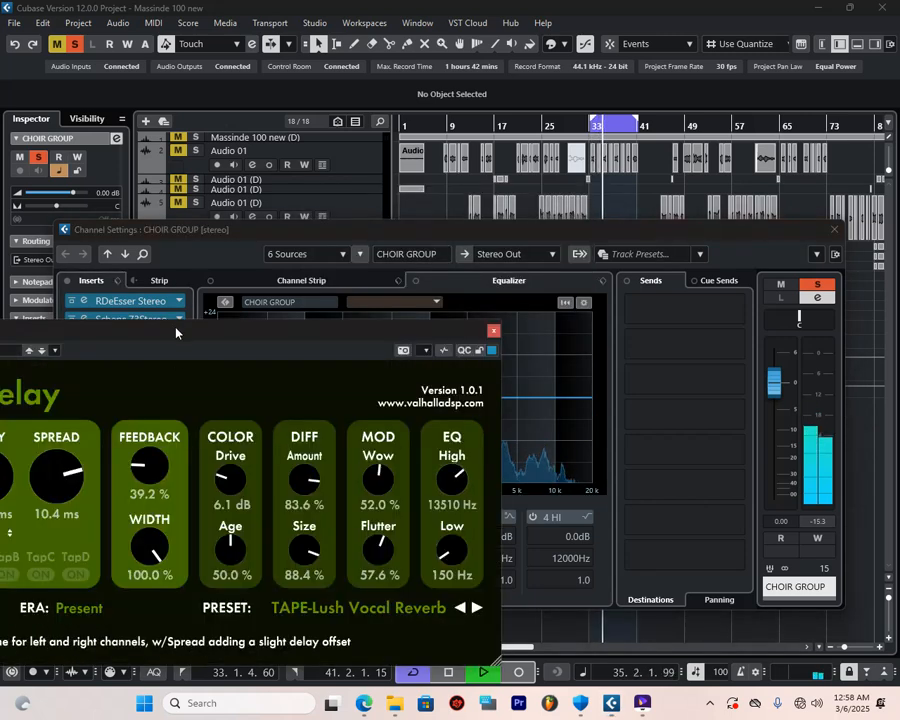
drag(176, 332, 482, 195)
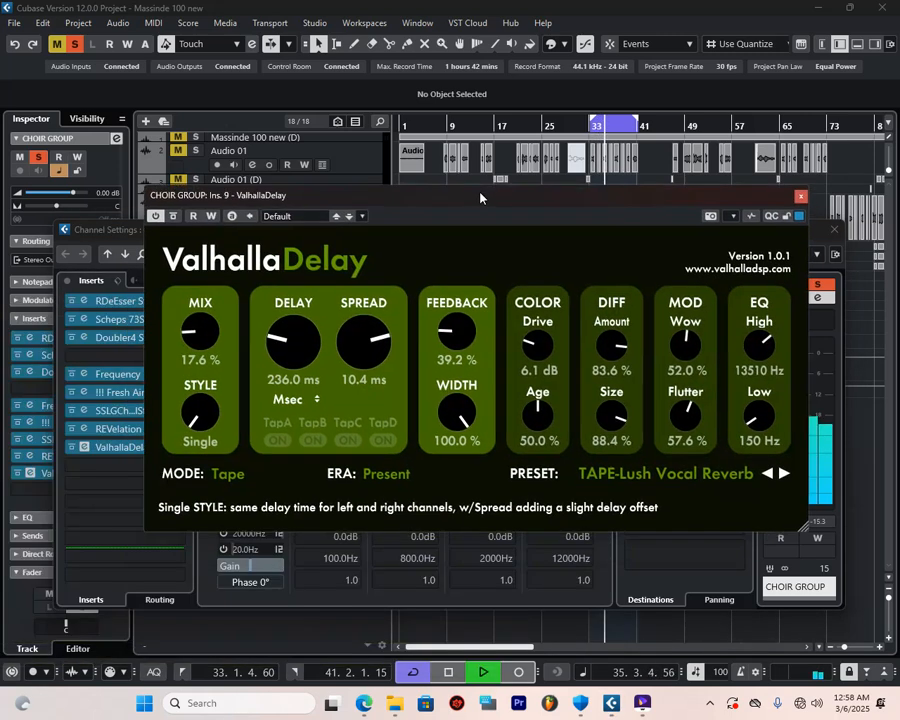
click(199, 360)
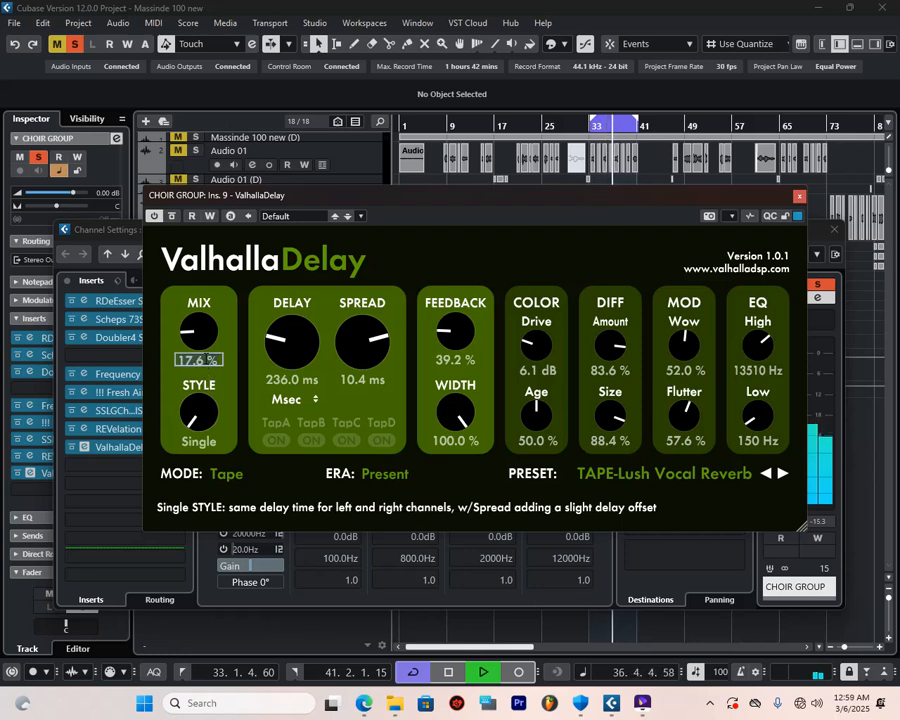
key(Return)
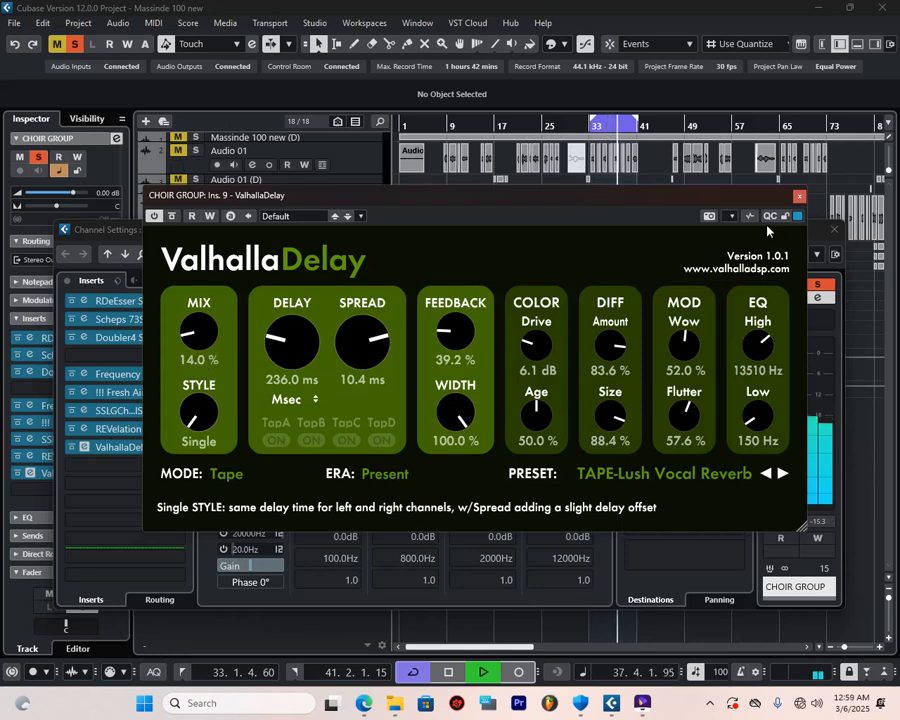
click(798, 198)
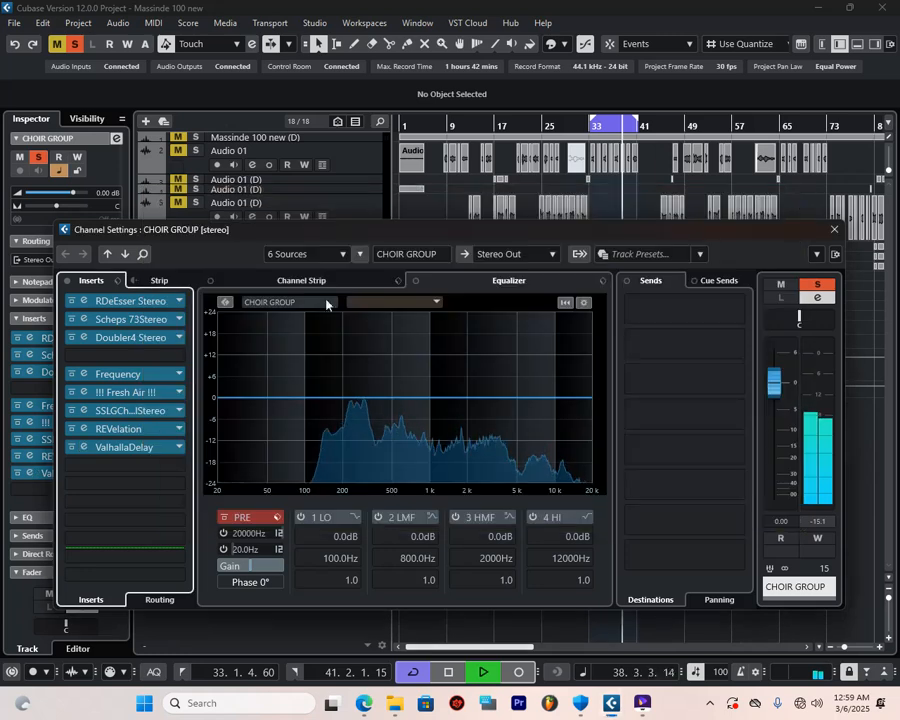
- Replace the sixth insert on the CHOIR GROUP with Fresh Air and set both Mid Air and High Air to 15
click(182, 395)
text(FRE)
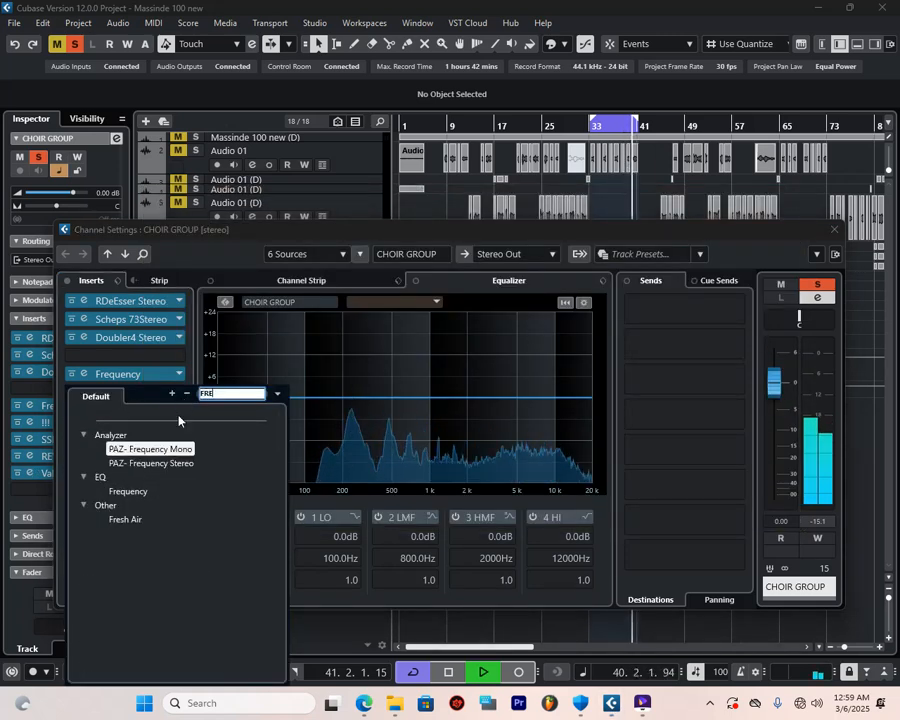
click(128, 520)
click(177, 518)
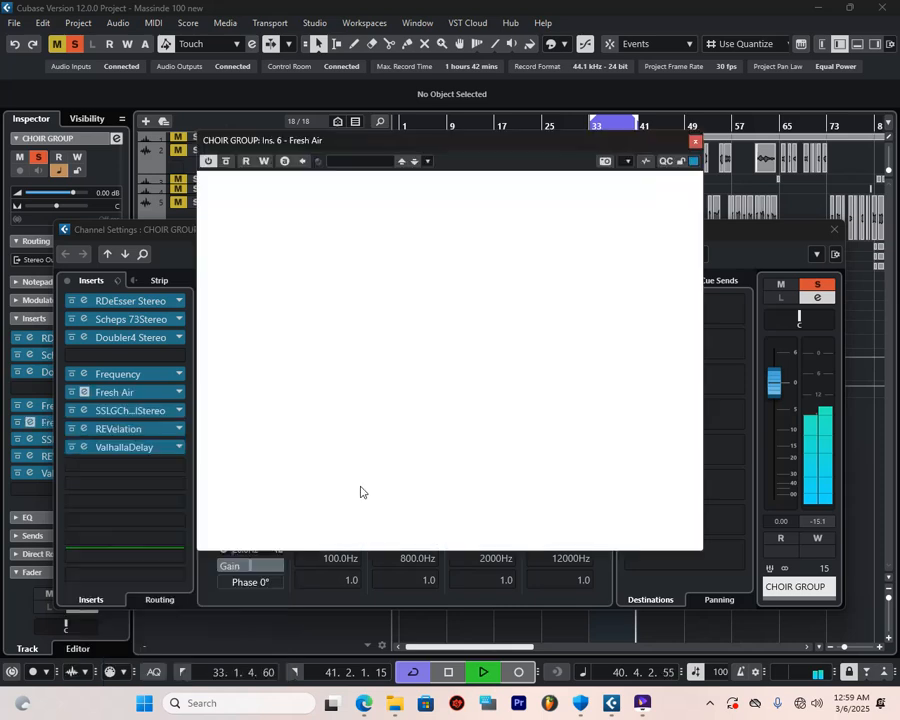
scroll(347, 448, up, 5)
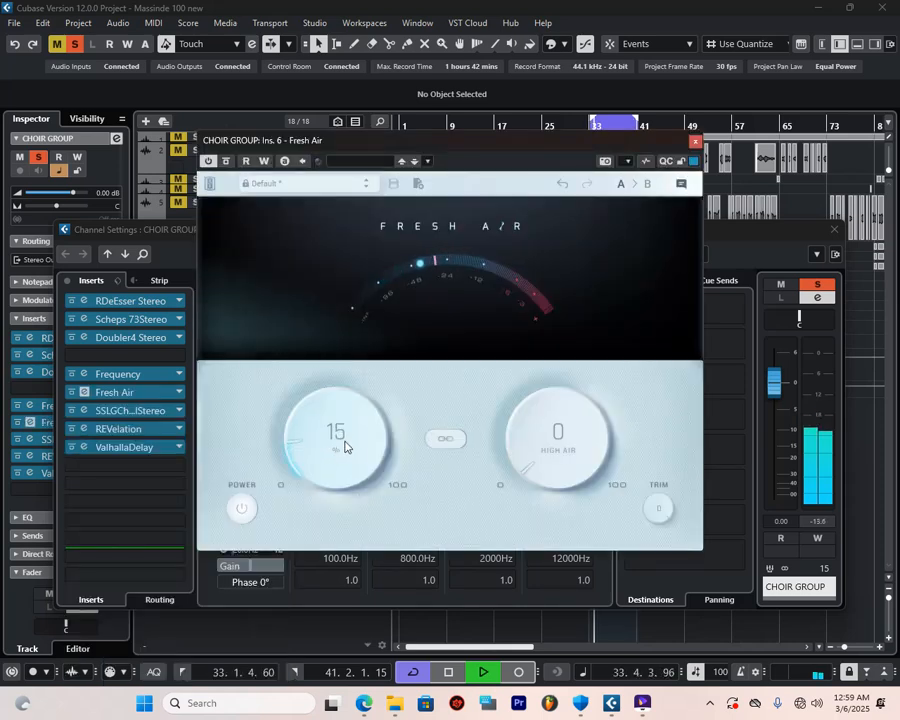
scroll(541, 451, up, 3)
scroll(541, 451, up, 3)
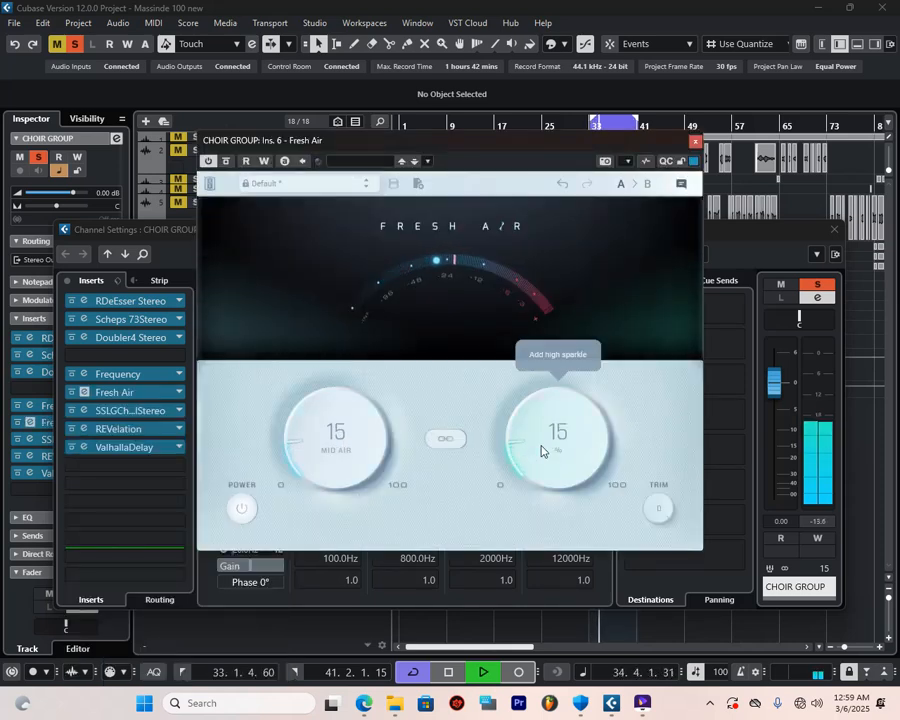
click(697, 143)
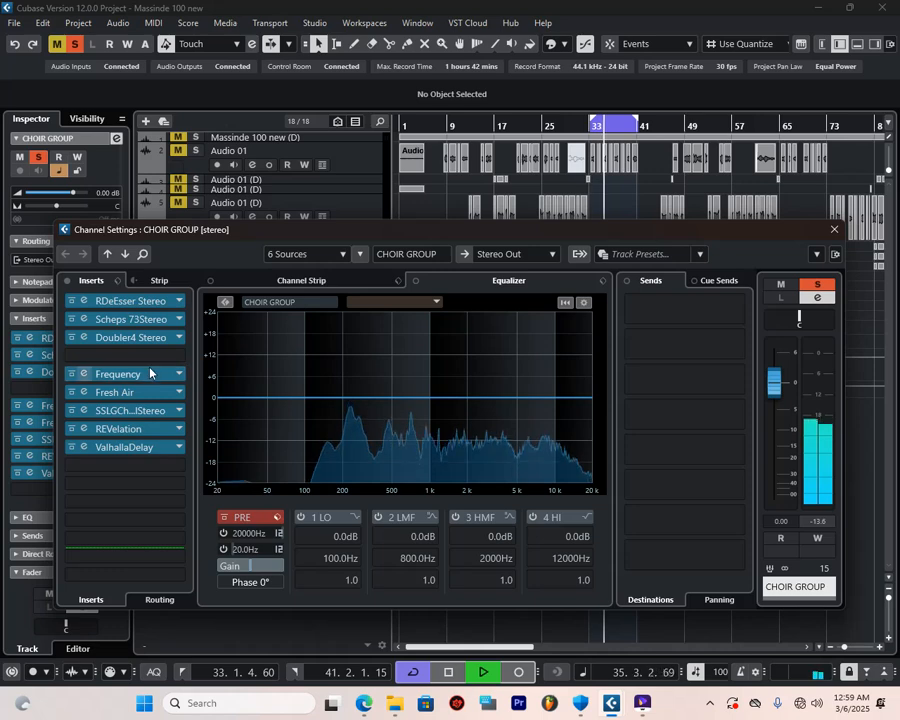
- Bypass all CHOIR GROUP inserts, reactivate only RDeEsser, and set its threshold to -48.5 and range to -20.9
click(67, 281)
key(space)
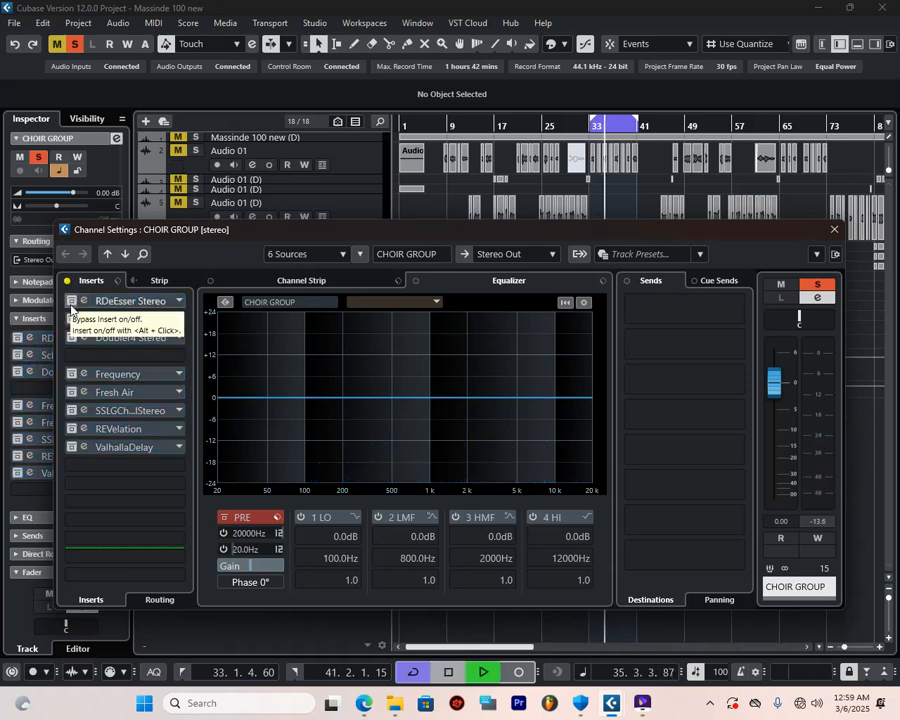
click(73, 304)
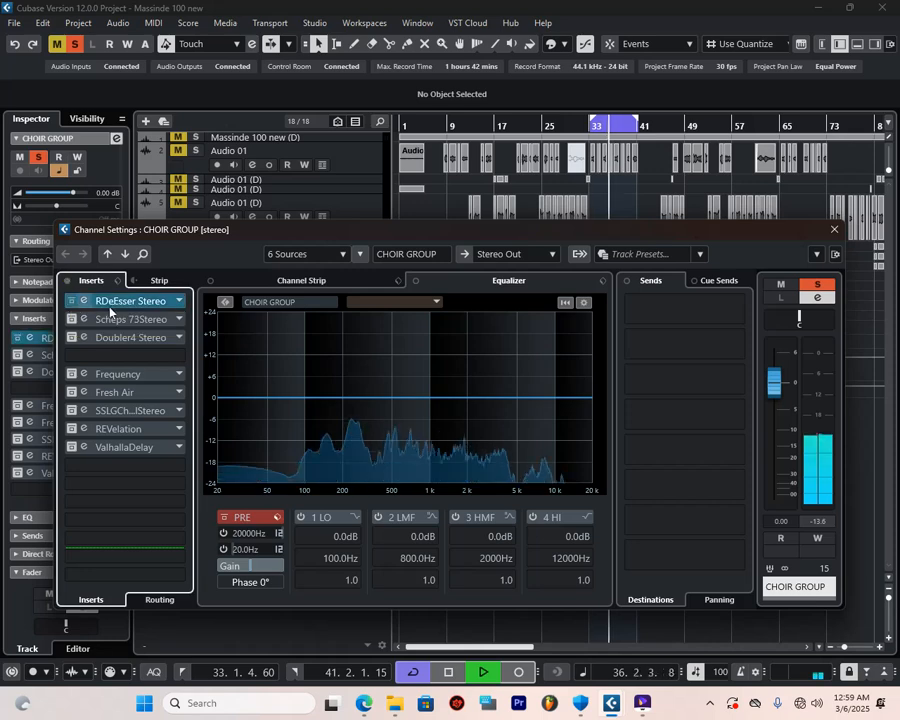
click(121, 305)
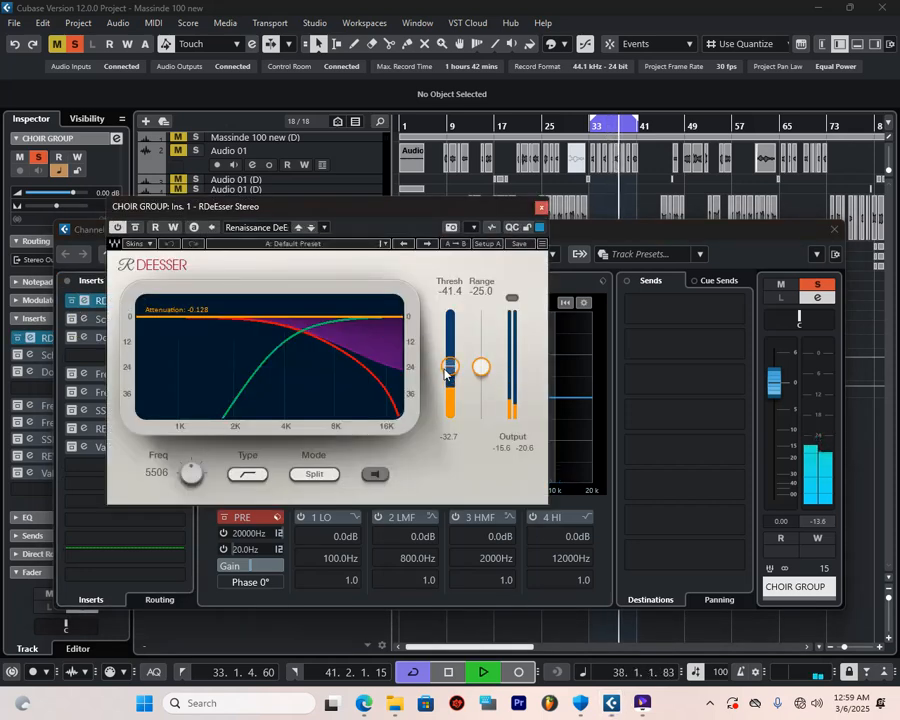
drag(450, 366, 481, 357)
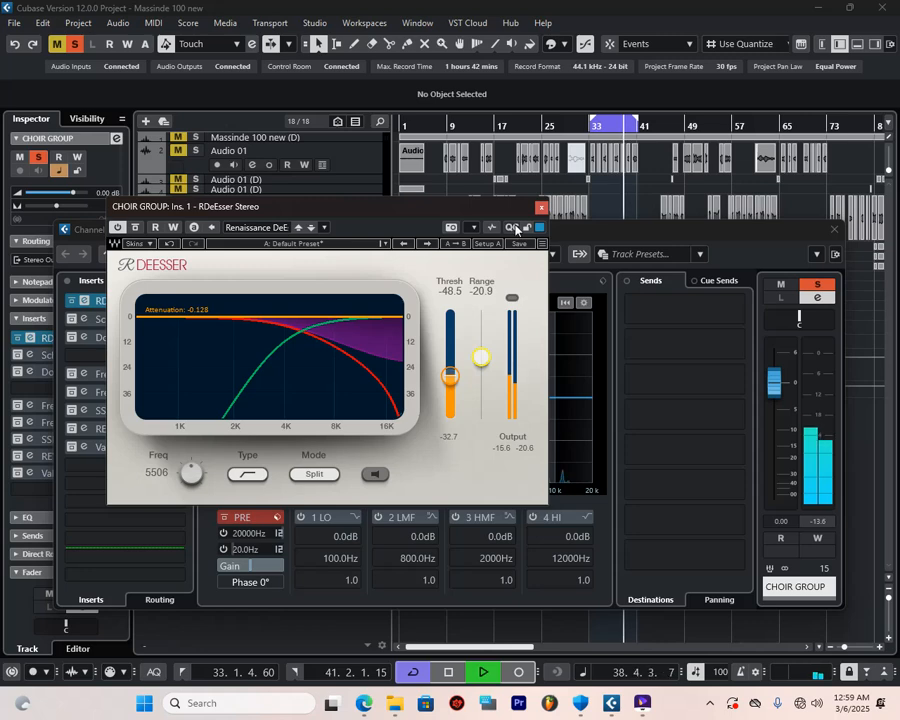
click(541, 209)
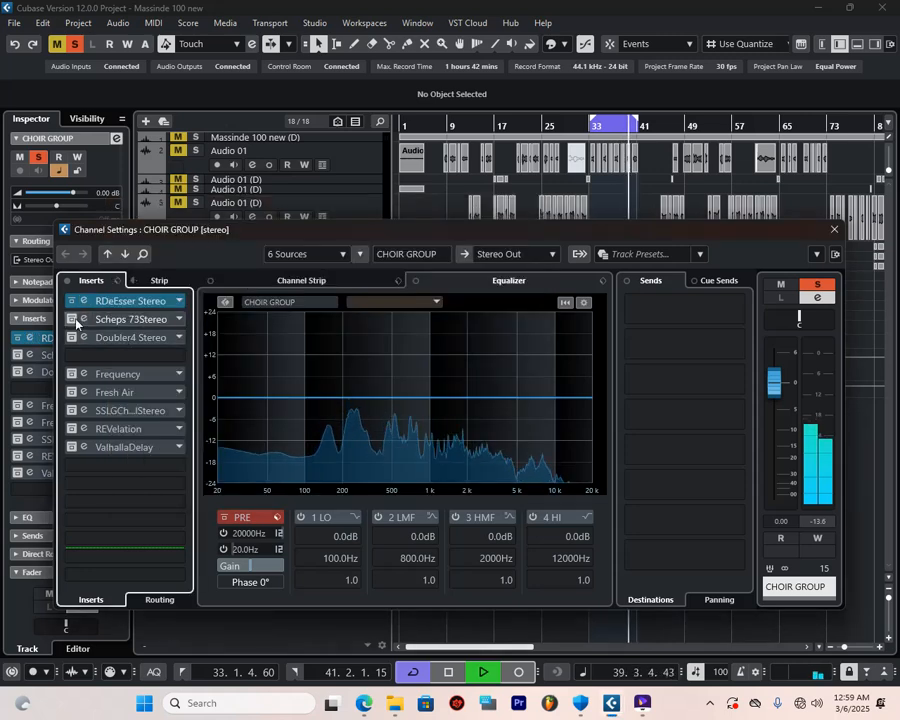
- Reactivate the Scheps 73 insert and compare the choir with it switched off and on
click(112, 322)
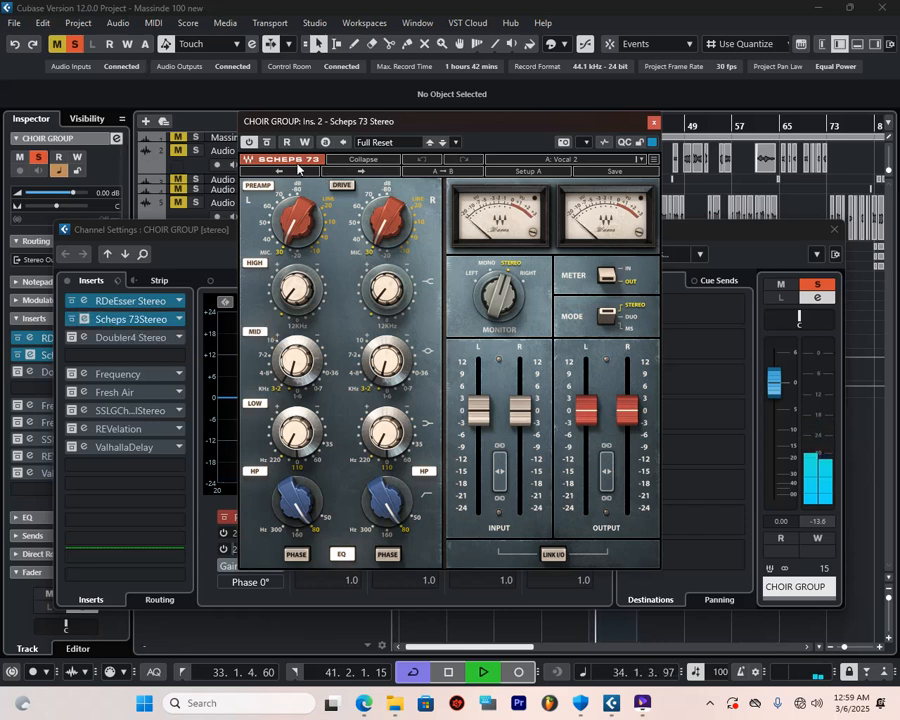
click(250, 142)
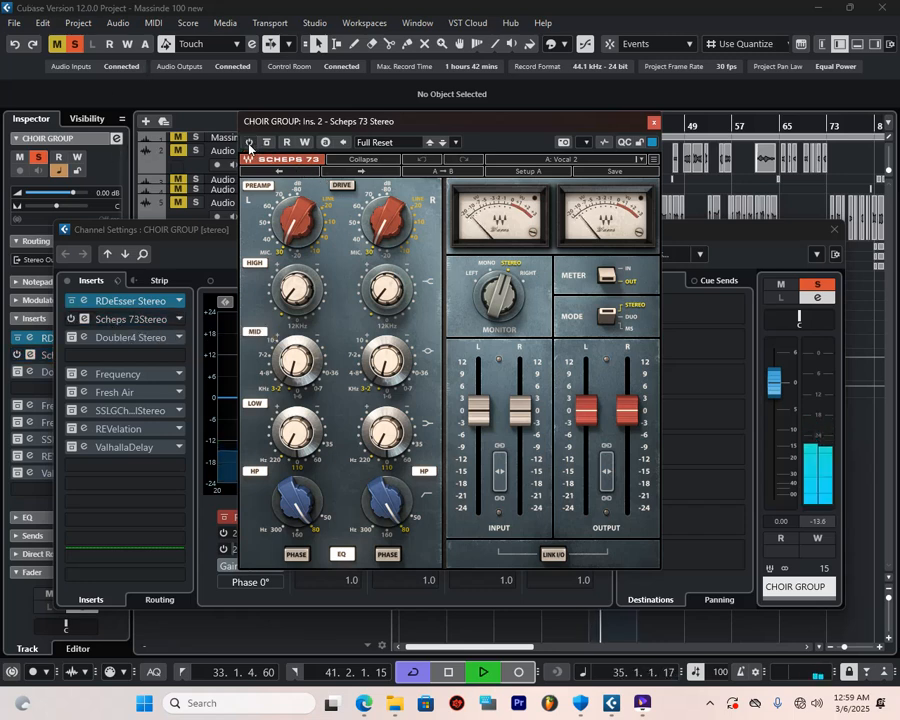
click(250, 142)
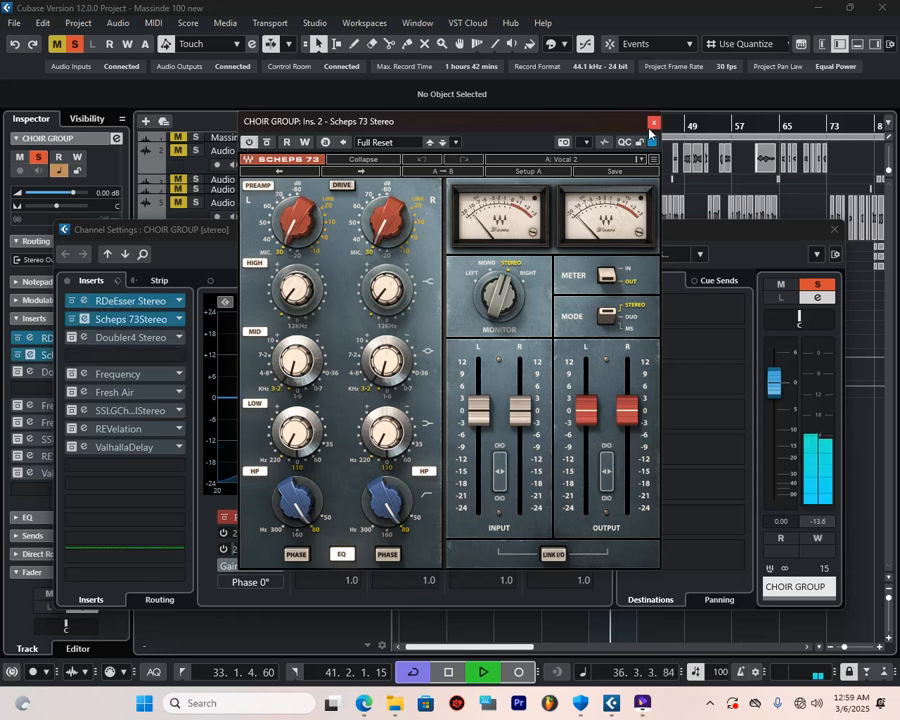
click(654, 122)
- Reactivate the Doubler4 and Frequency inserts on the CHOIR GROUP and review their settings during playback
click(71, 338)
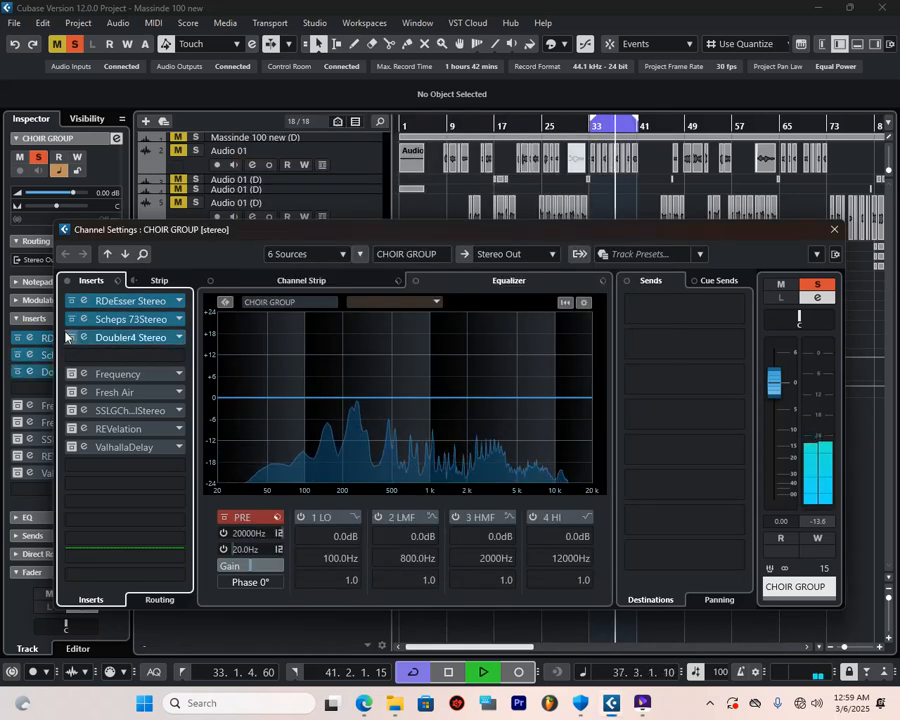
click(132, 337)
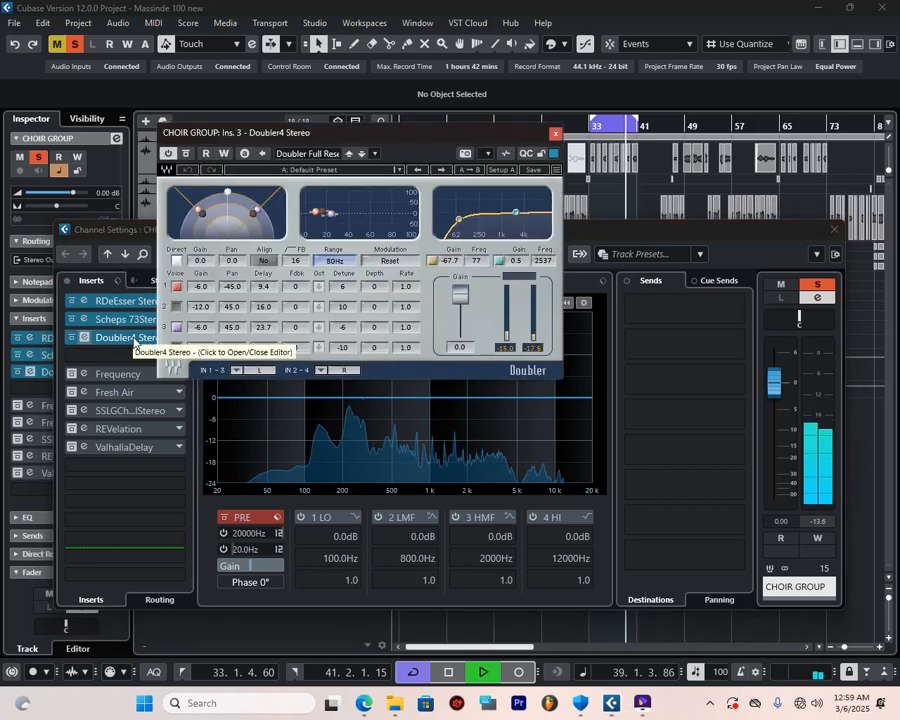
click(133, 340)
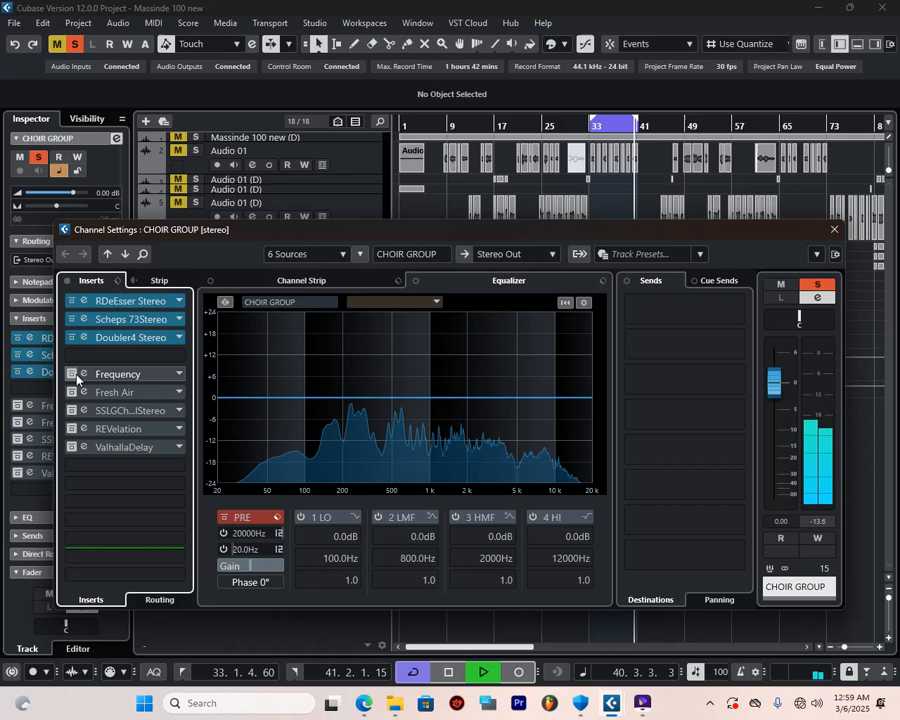
click(135, 377)
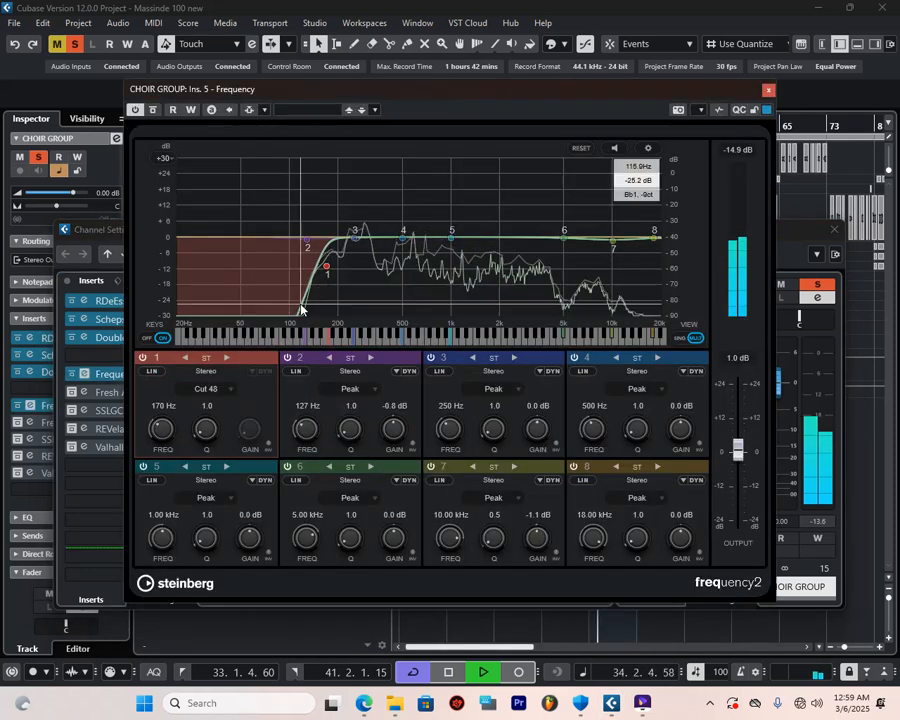
click(767, 90)
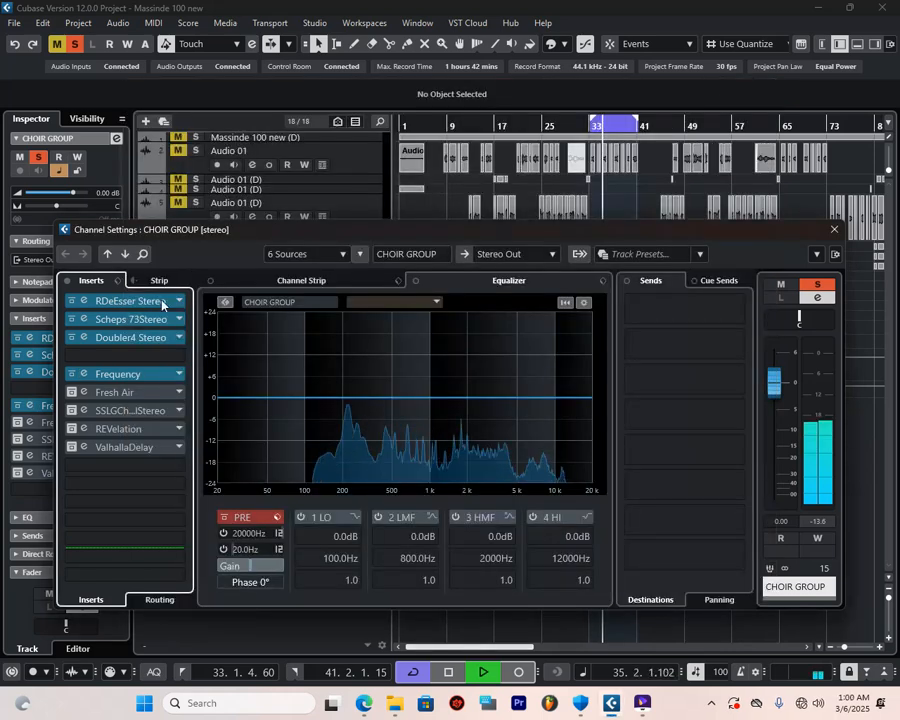
- Reactivate the Fresh Air insert and compare the choir with the plug-in bypassed and active
click(71, 394)
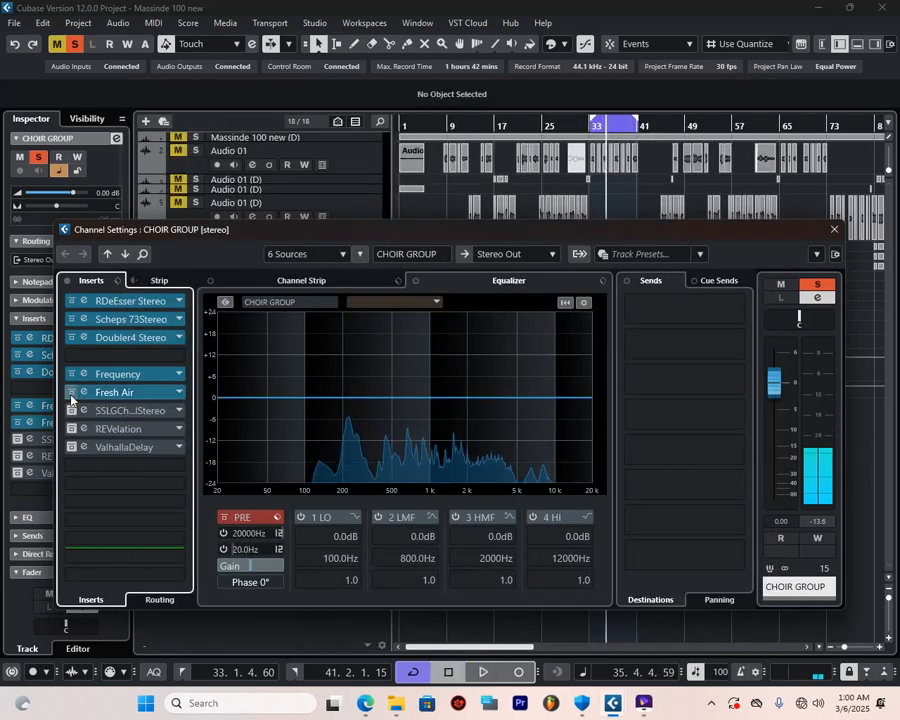
click(128, 395)
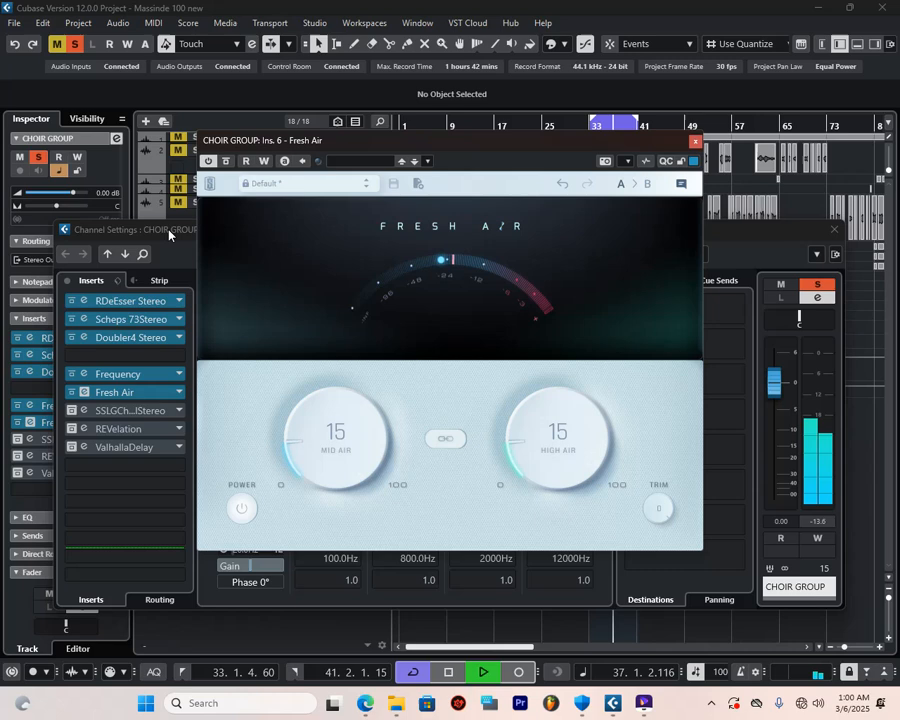
click(226, 162)
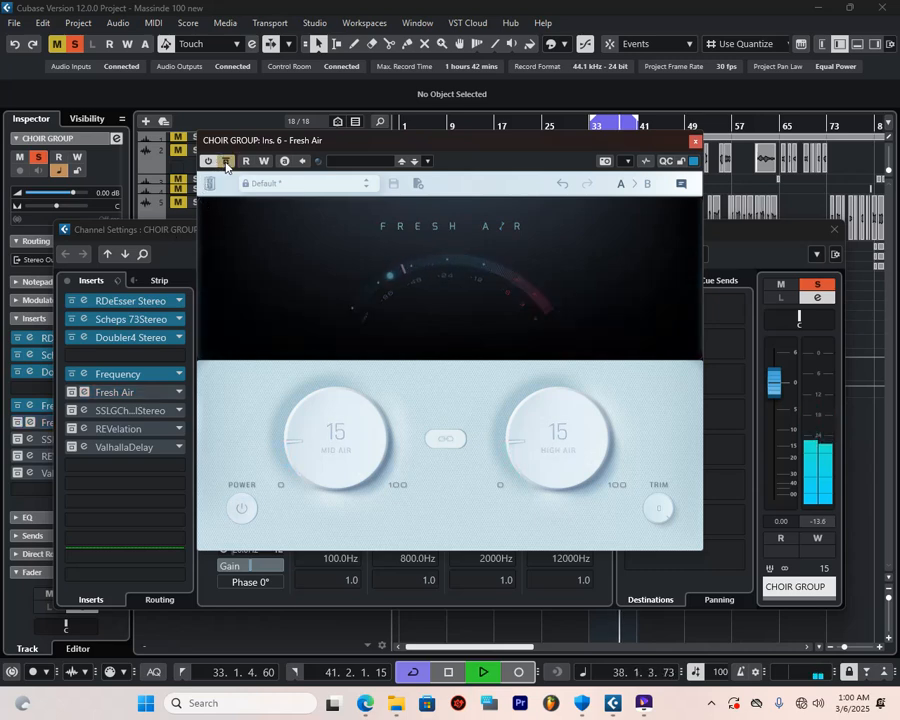
click(226, 162)
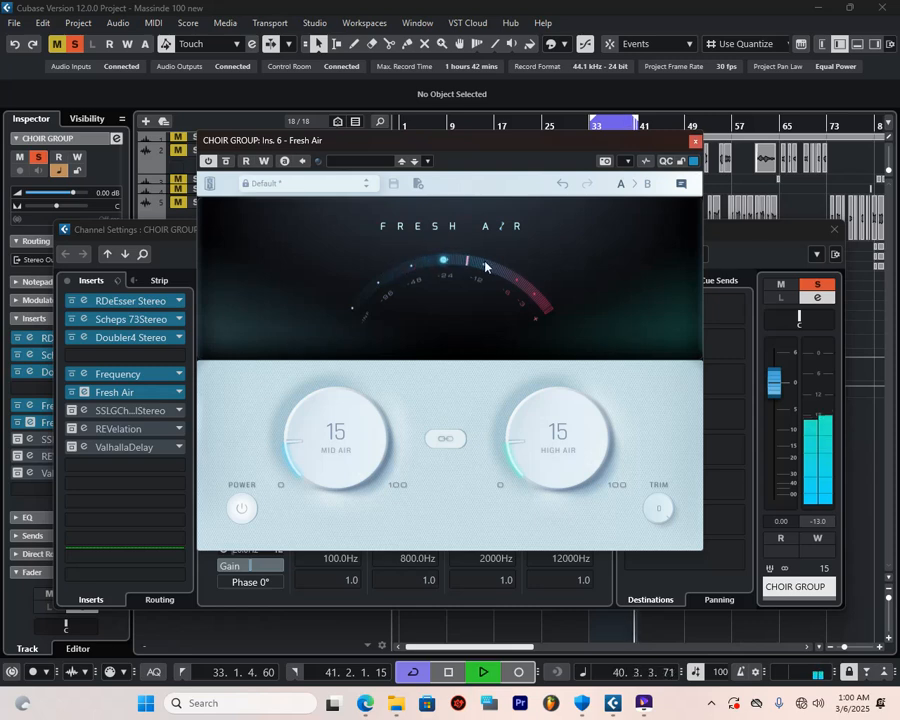
mouse_move(477, 265)
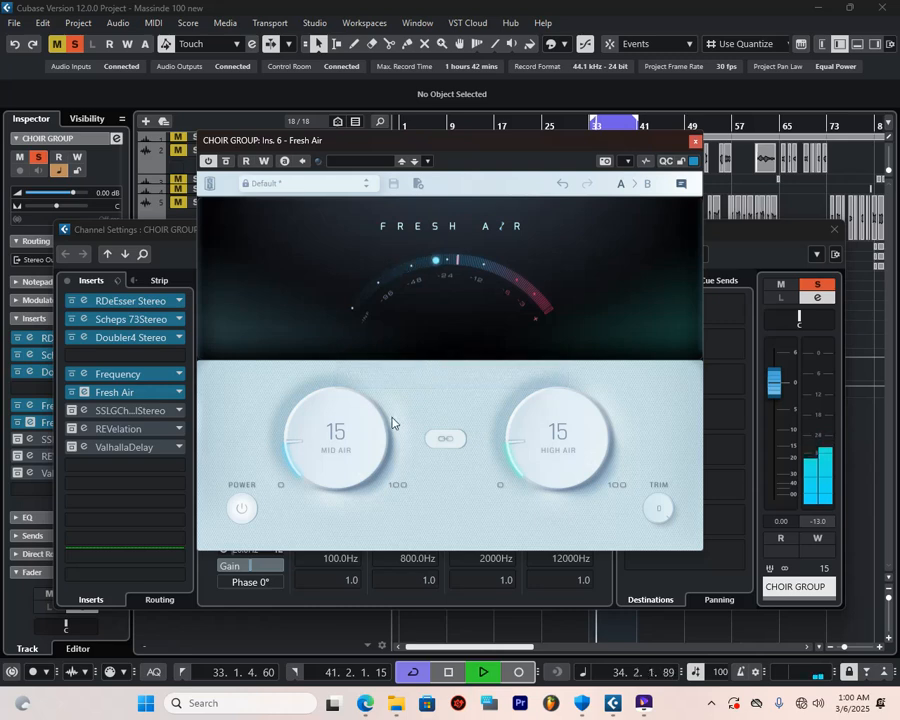
- Set both Mid Air and High Air to 14 in the CHOIR GROUP's Fresh Air plug-in and close it
scroll(341, 410, down, 1)
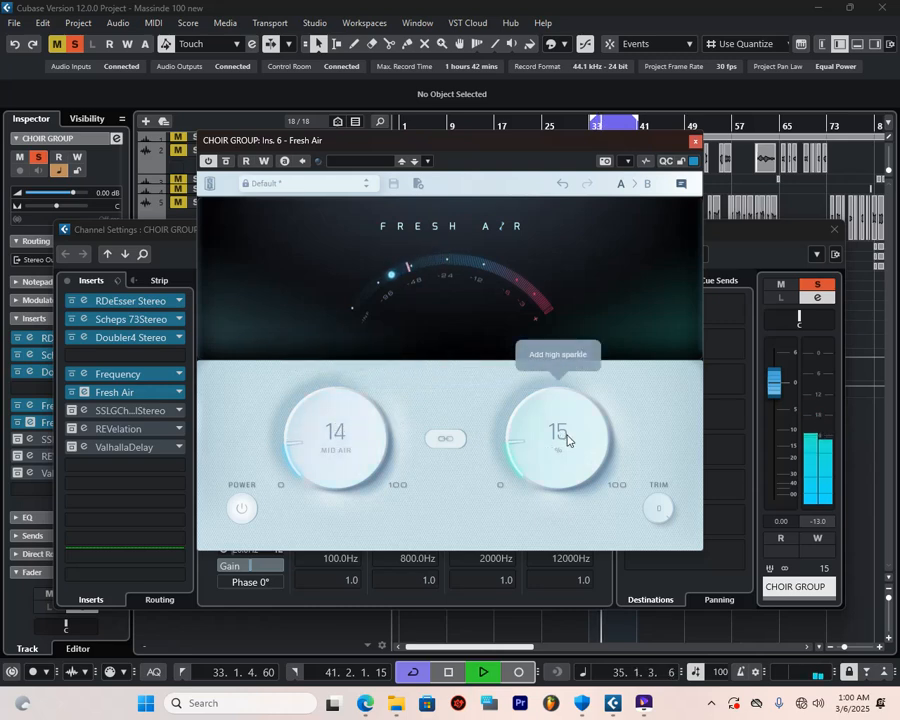
scroll(567, 444, down, 2)
scroll(567, 440, down, 1)
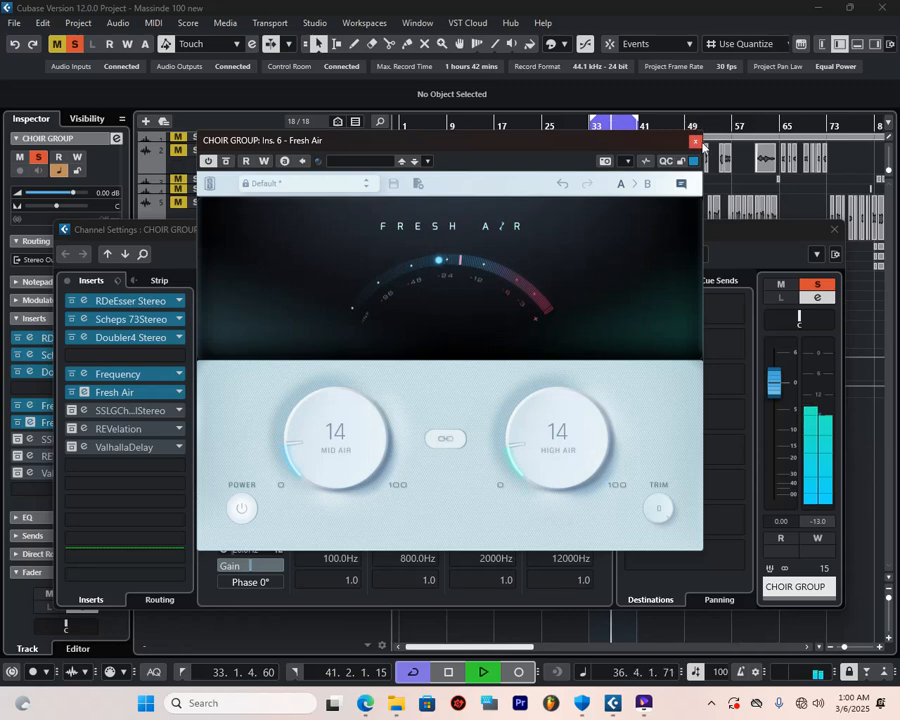
click(696, 143)
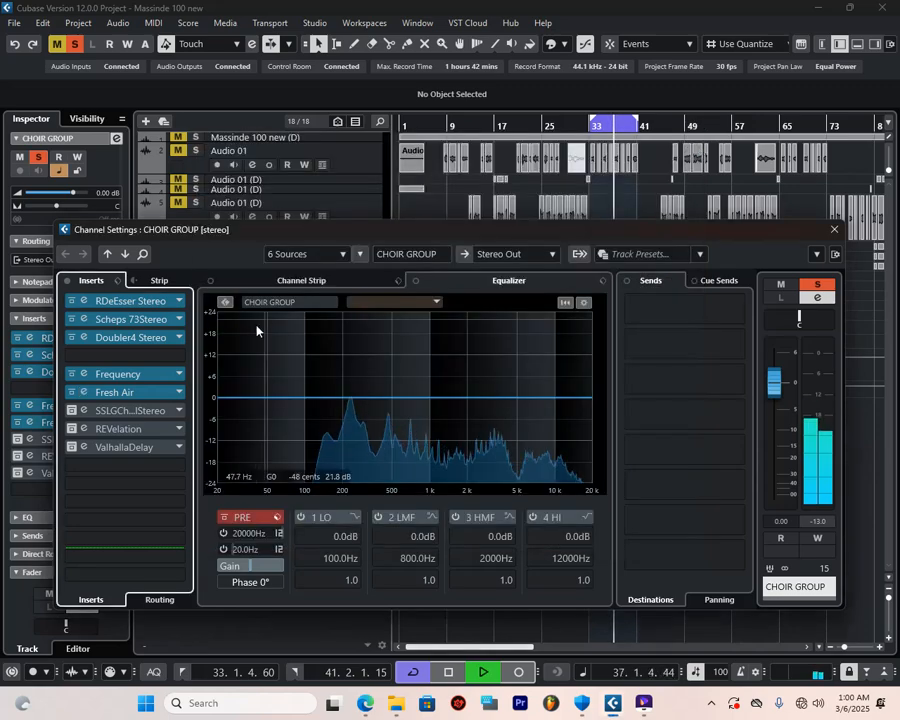
- Reactivate the SSLGChannel and REVelation inserts on the CHOIR GROUP and review their settings during playback
click(112, 411)
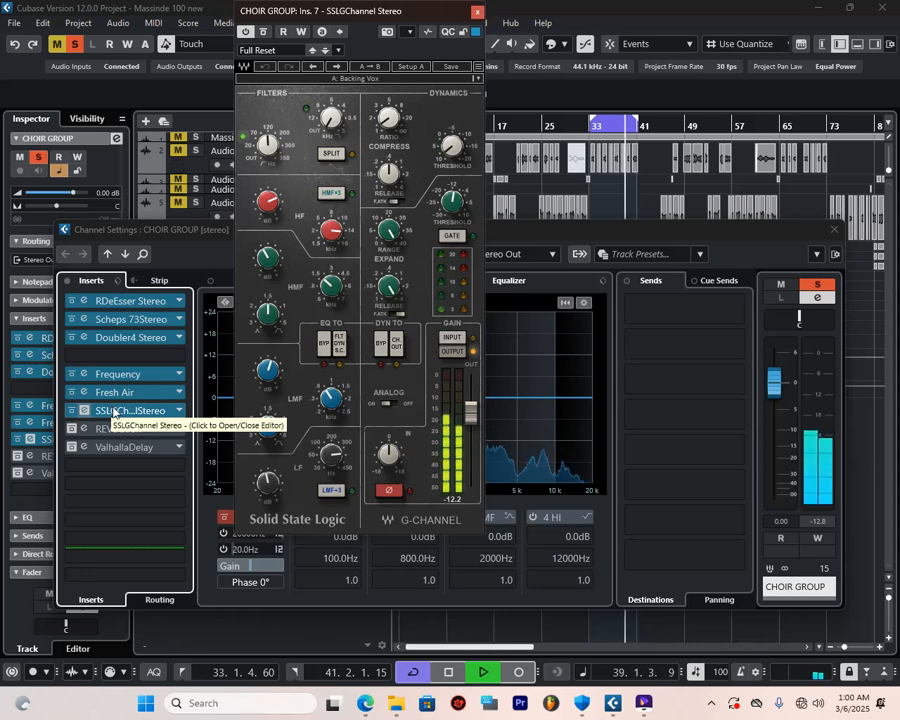
click(113, 411)
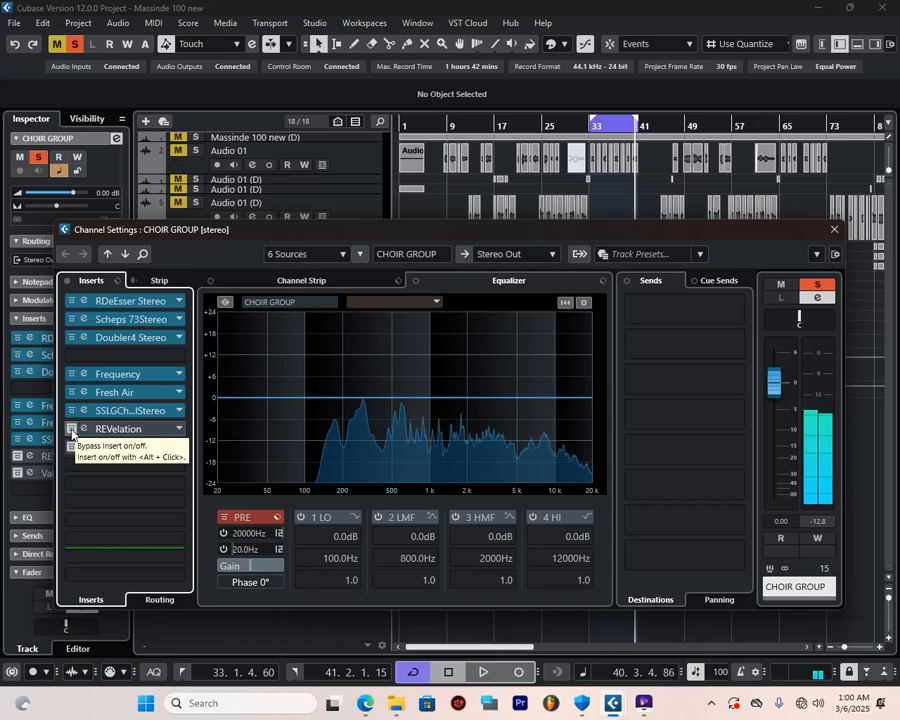
click(113, 430)
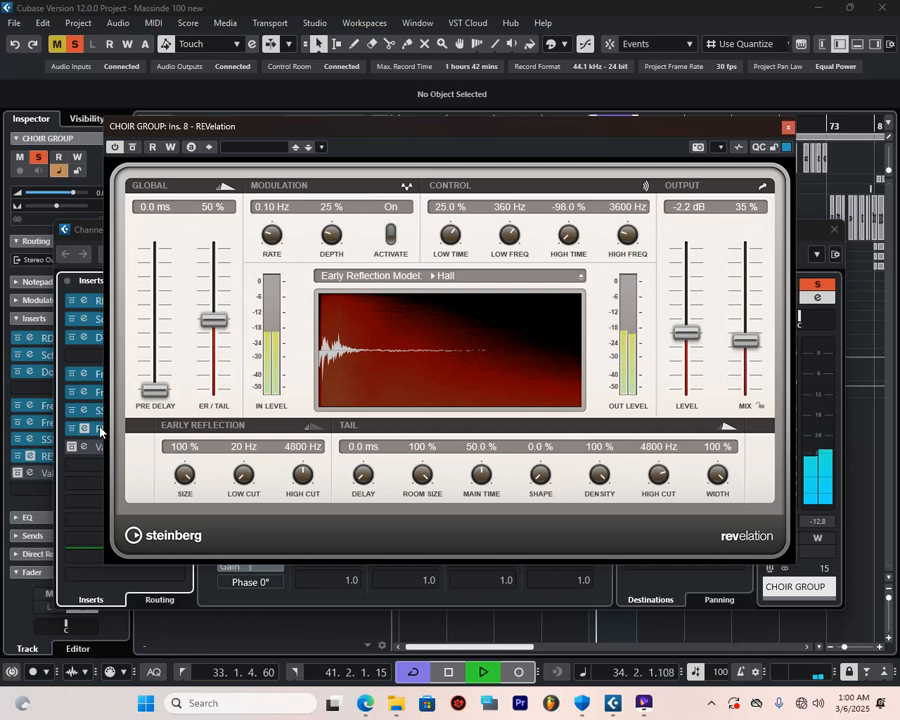
click(789, 129)
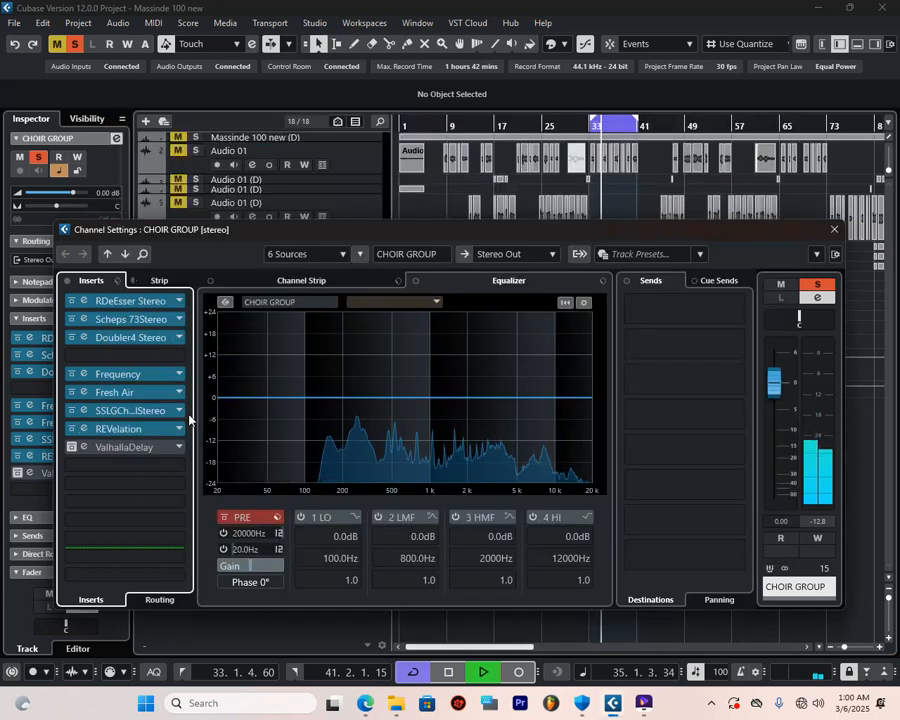
- Reactivate the ValhallaDelay insert on the CHOIR GROUP, review its settings, and close the plug-in and channel settings
click(73, 447)
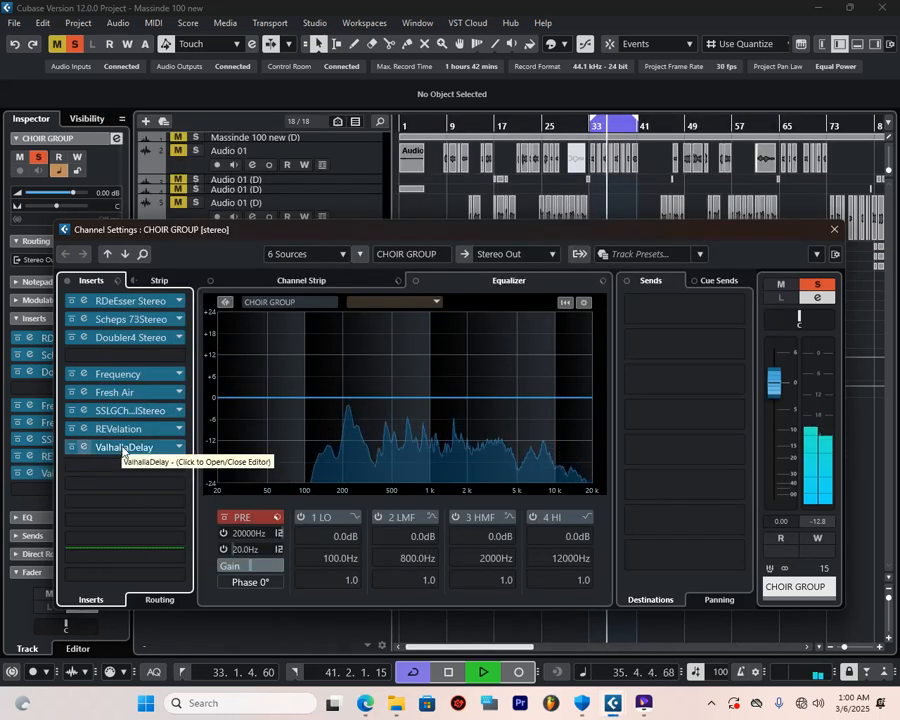
click(133, 358)
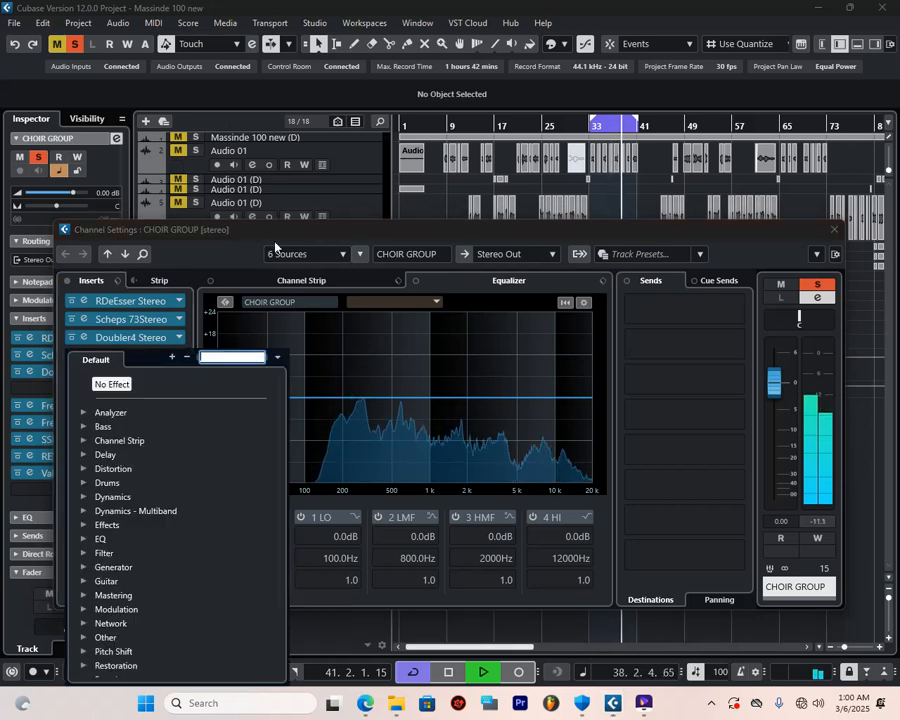
click(210, 283)
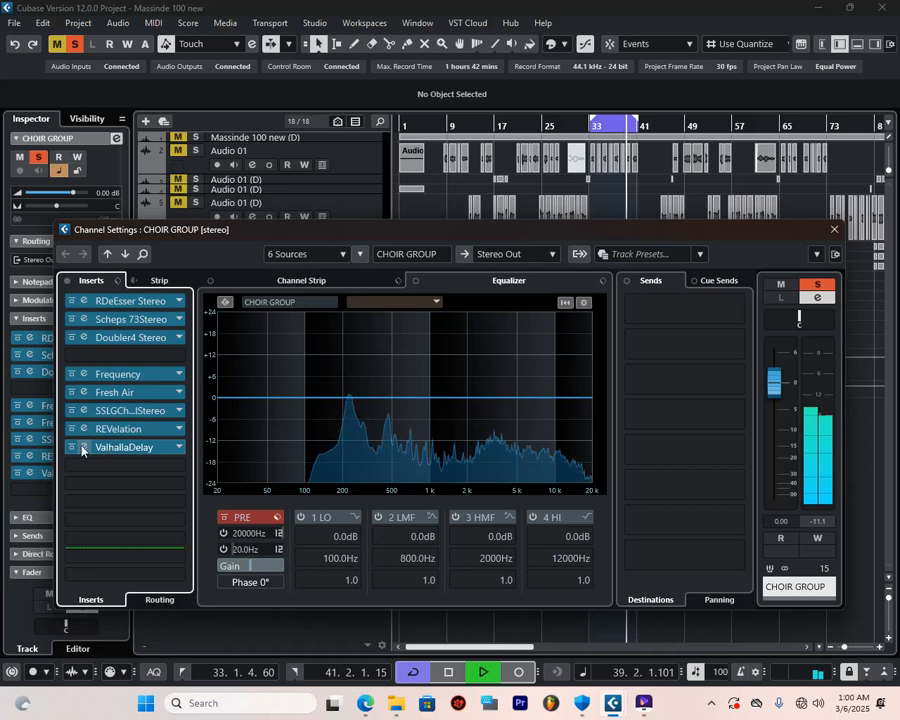
click(112, 451)
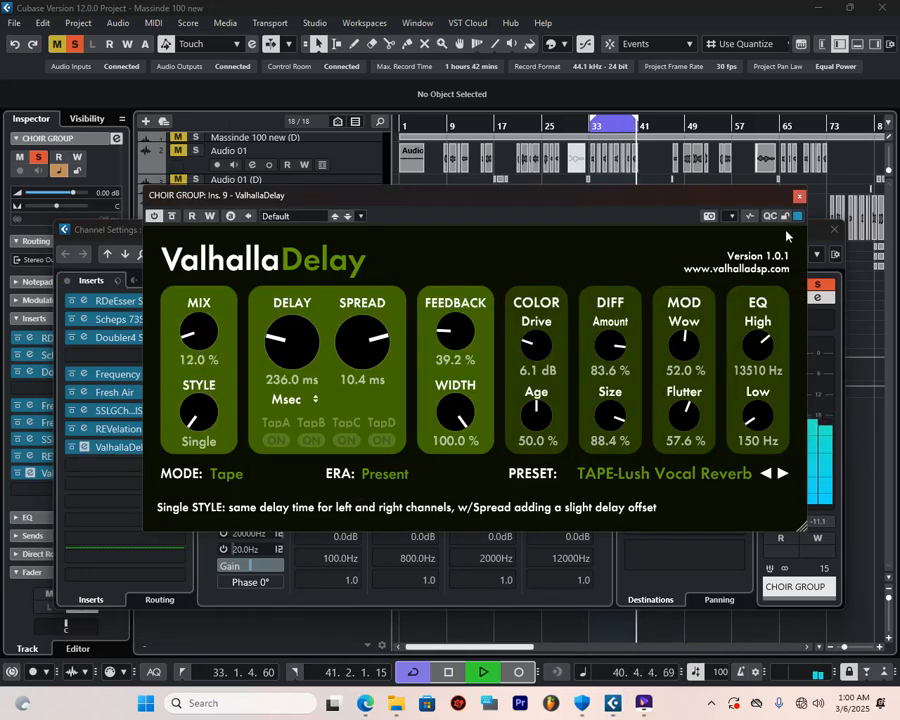
click(799, 196)
click(834, 229)
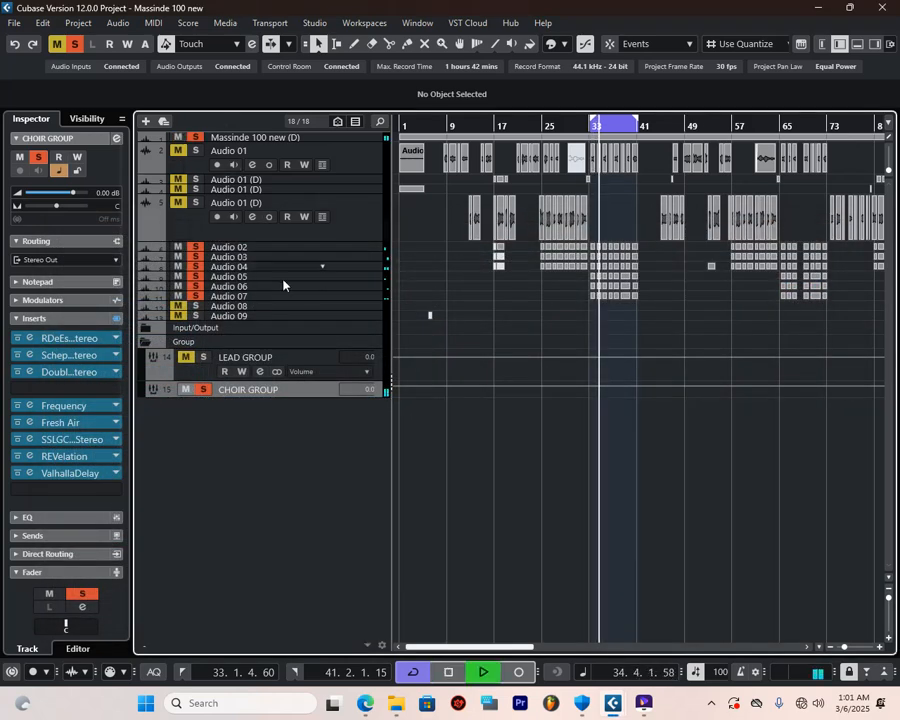
- Solo the LEAD GROUP along with the choir and set the choir's ValhallaDelay mix to 22.5 %
click(203, 358)
key(space)
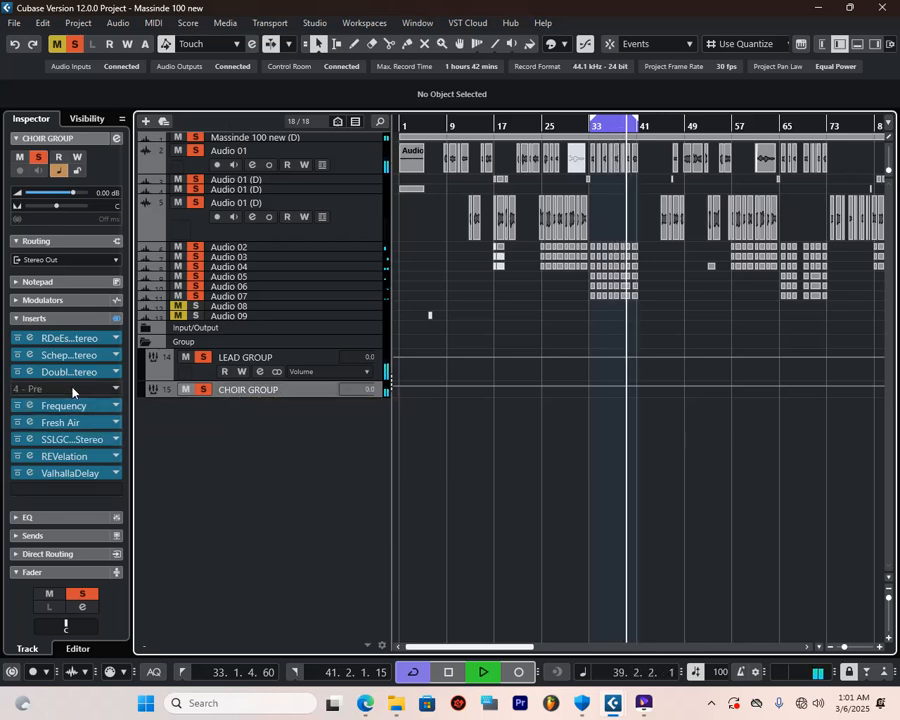
click(56, 474)
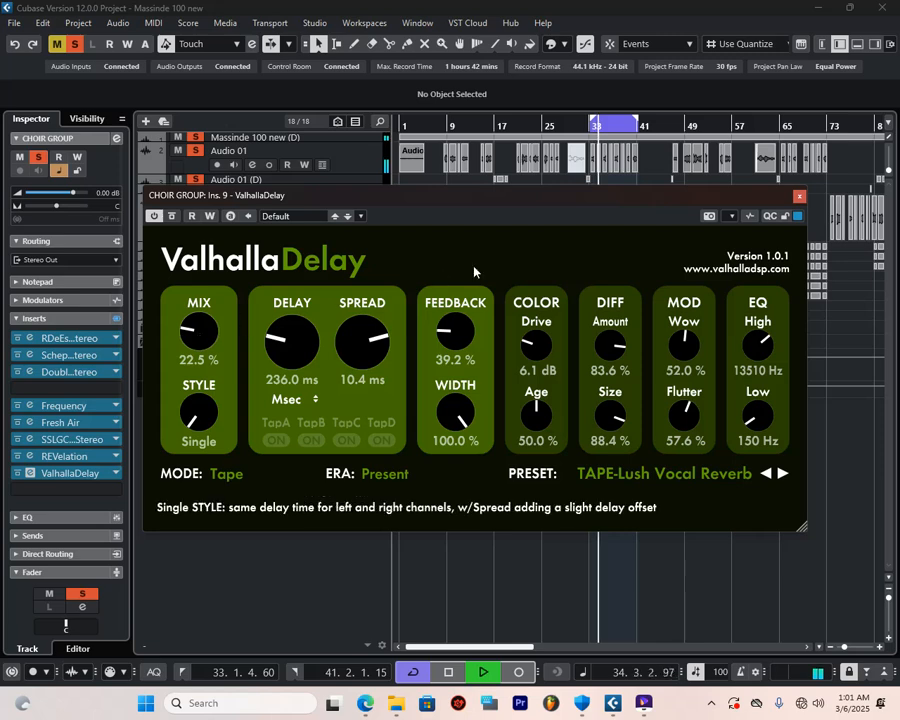
click(799, 197)
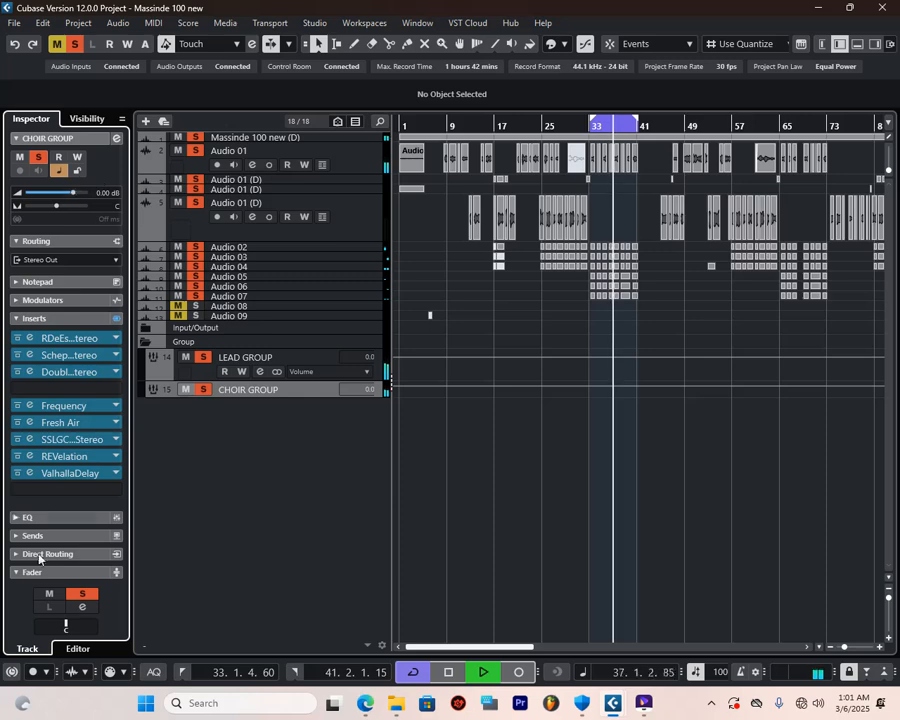
- Lower the CHOIR GROUP volume to -4.95 dB
scroll(86, 429, down, 5)
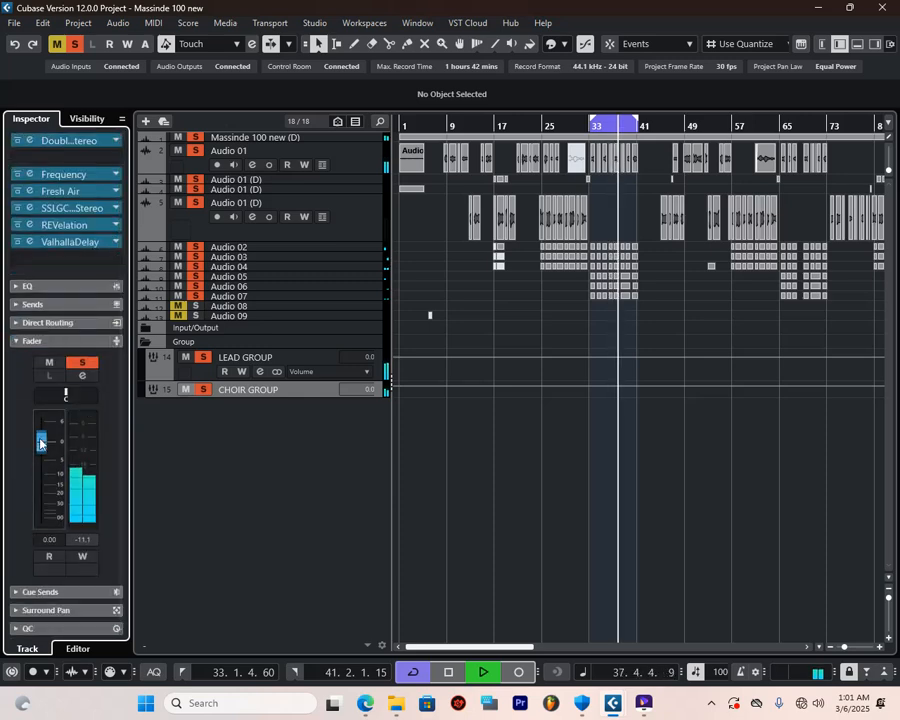
drag(40, 438, 40, 441)
scroll(40, 444, down, 10)
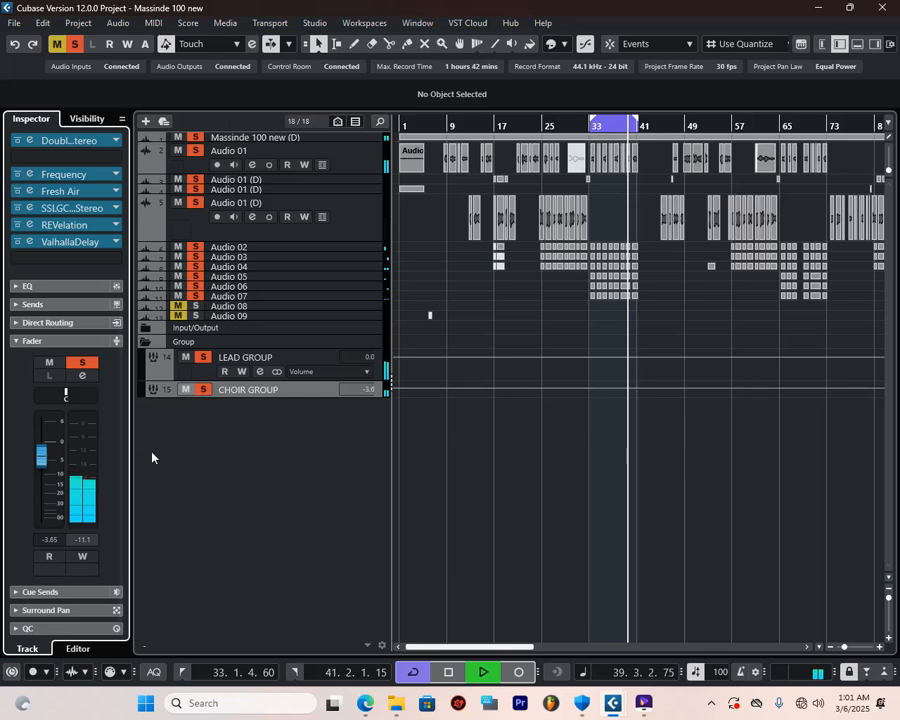
scroll(50, 460, down, 4)
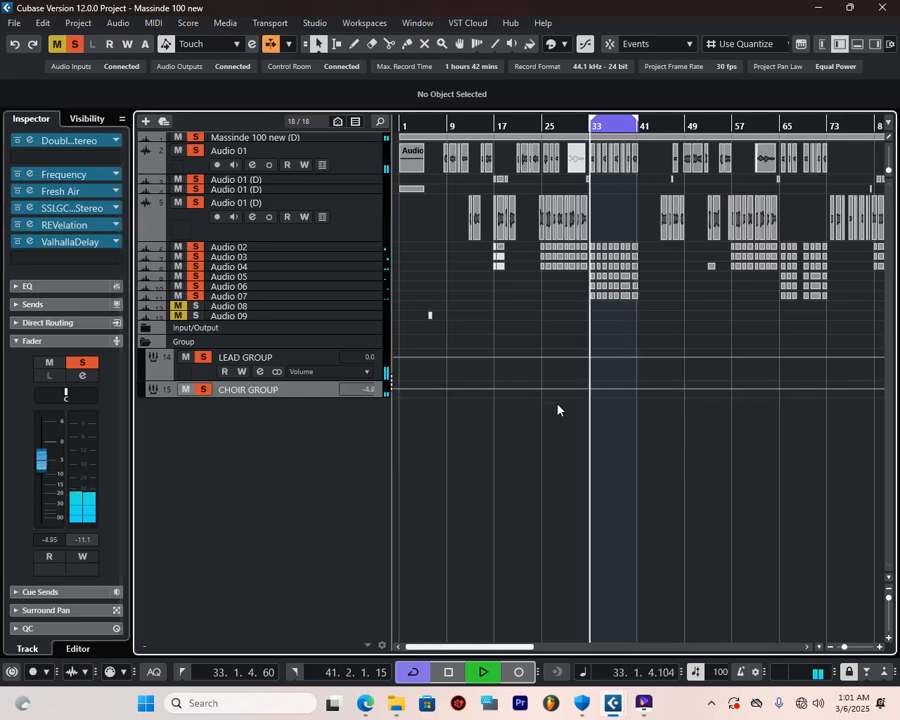
- Set the loop range to span all events in the project and deactivate every solo
key(ctrl+a)
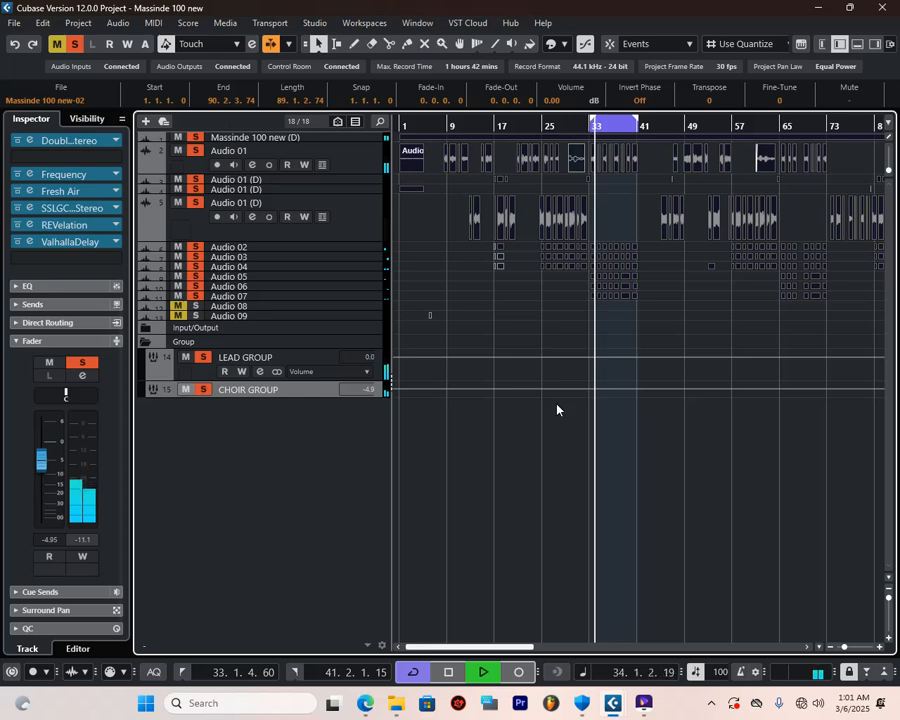
key(p)
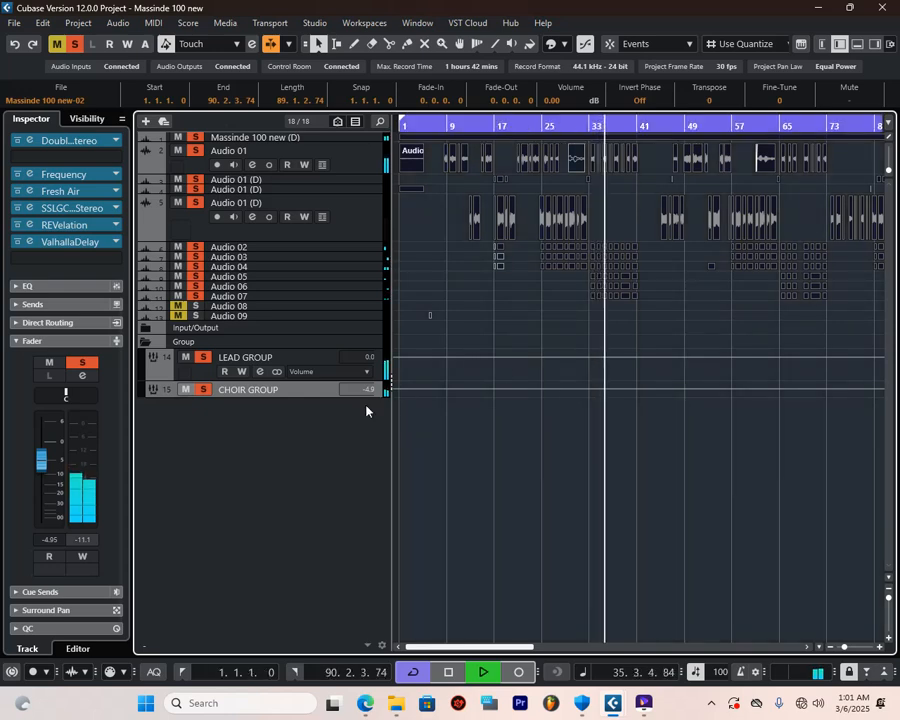
click(252, 149)
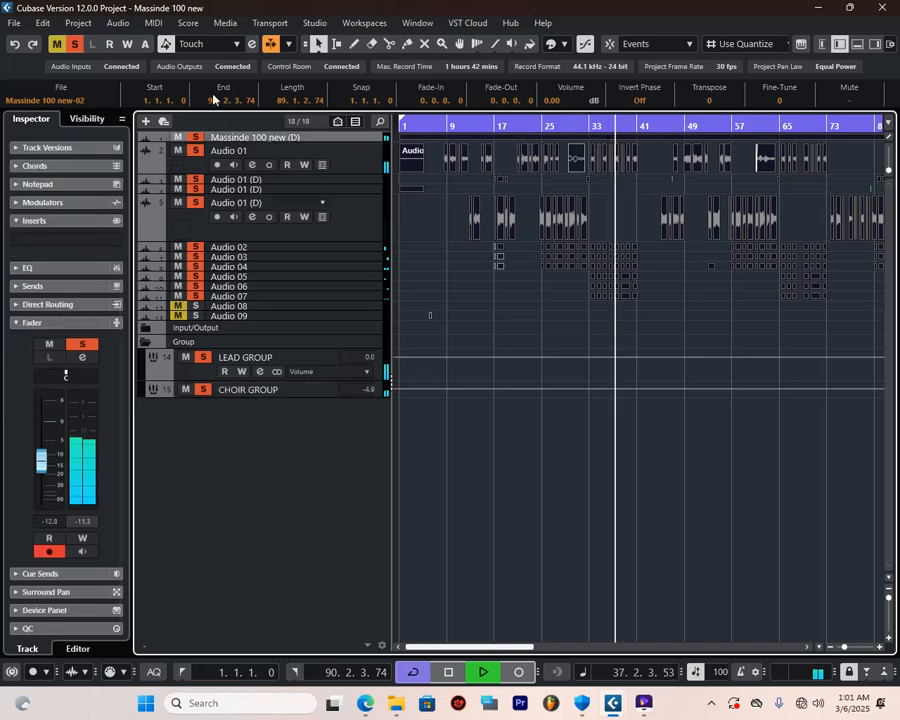
click(75, 45)
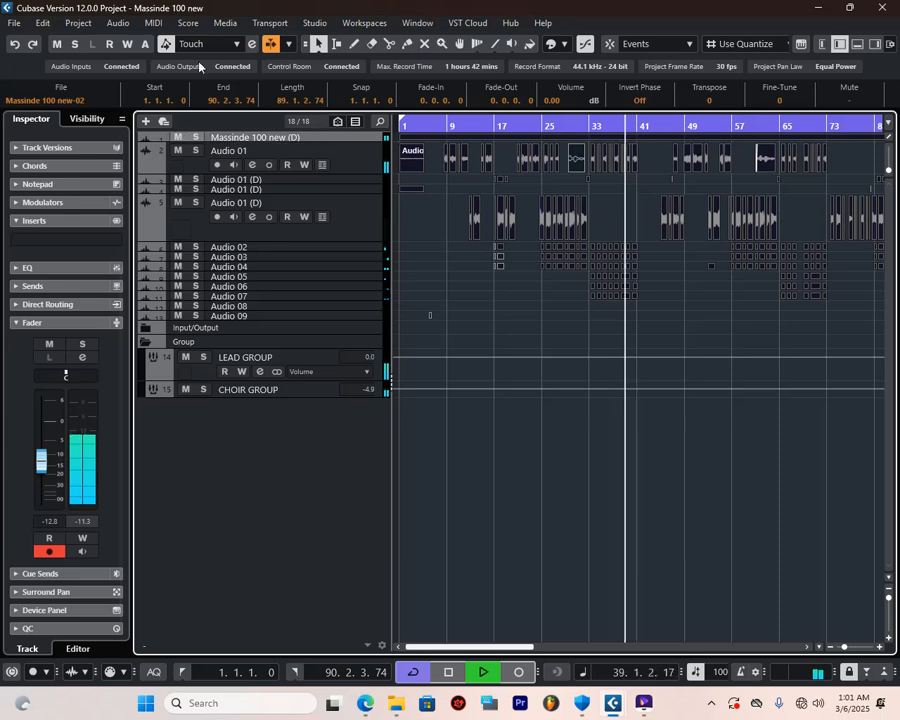
click(130, 45)
click(130, 45)
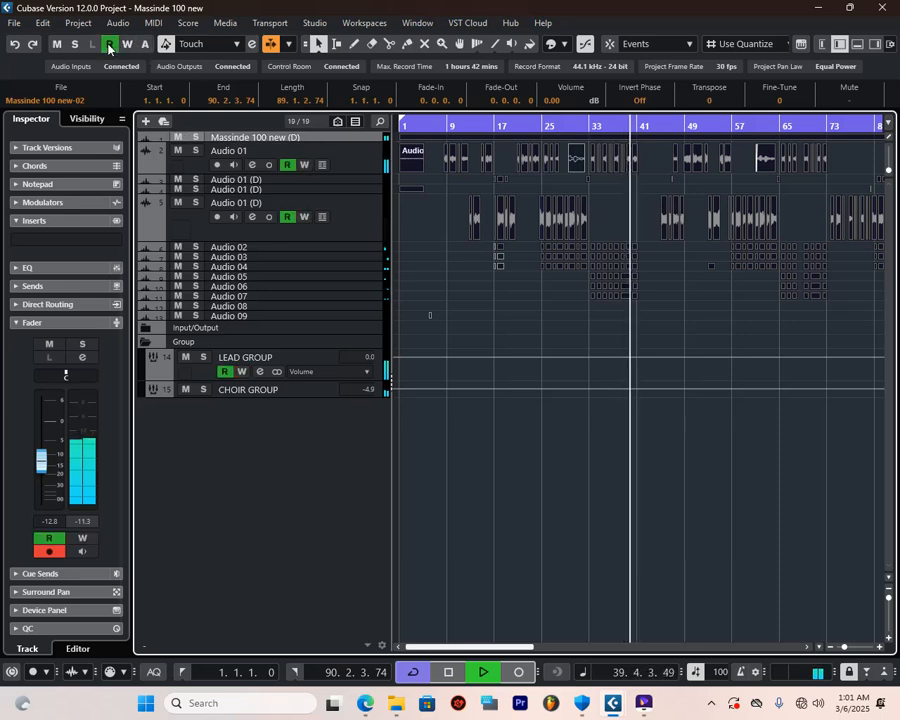
click(109, 45)
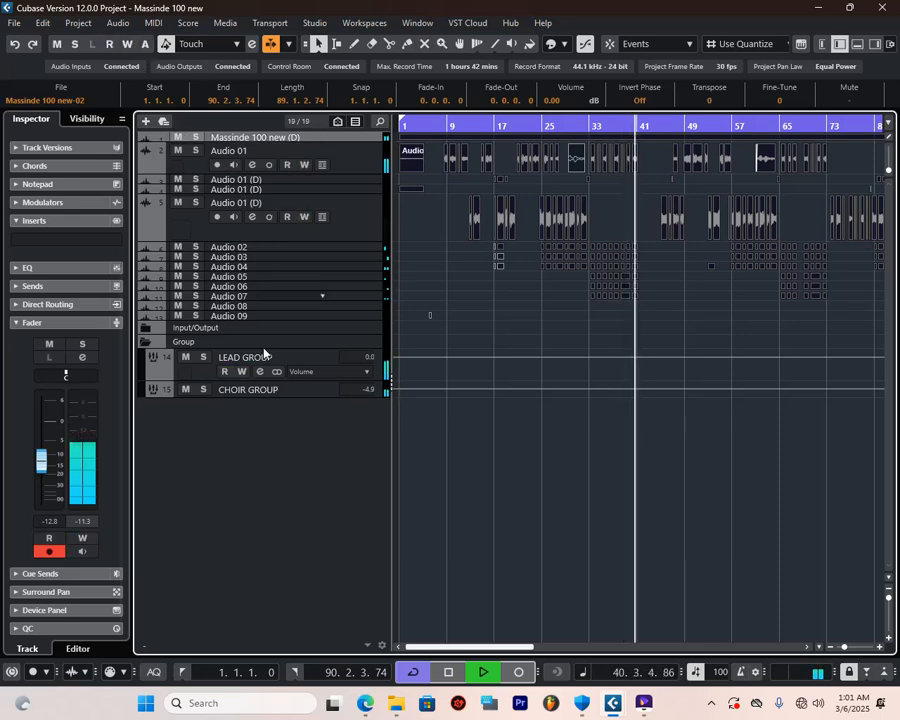
- Move the Input/Output folder below the group tracks, expand it, and select the Stereo Out channel
click(201, 330)
drag(201, 335, 216, 402)
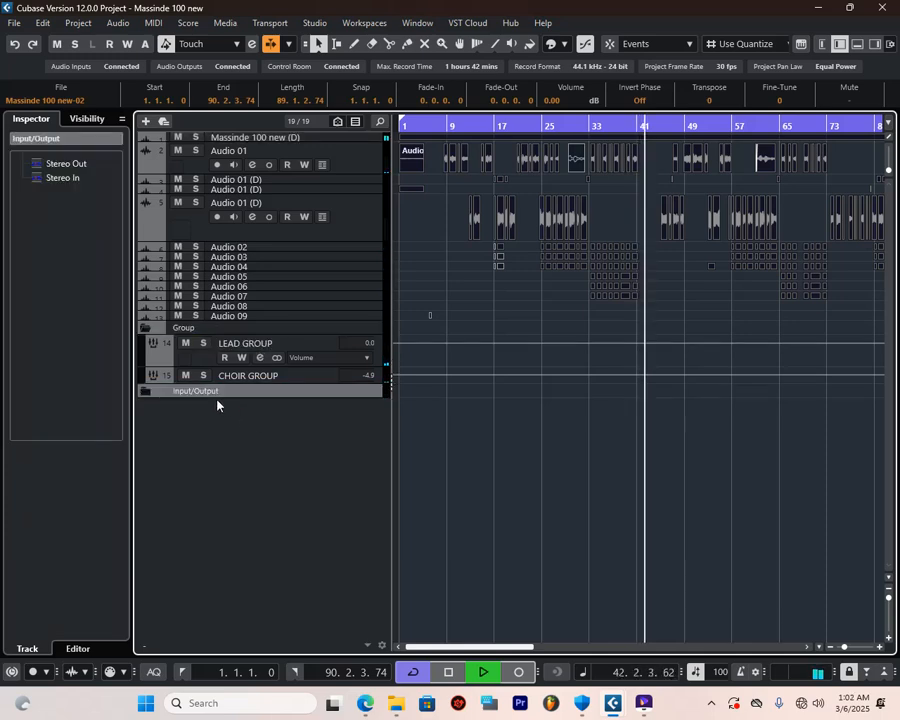
click(147, 393)
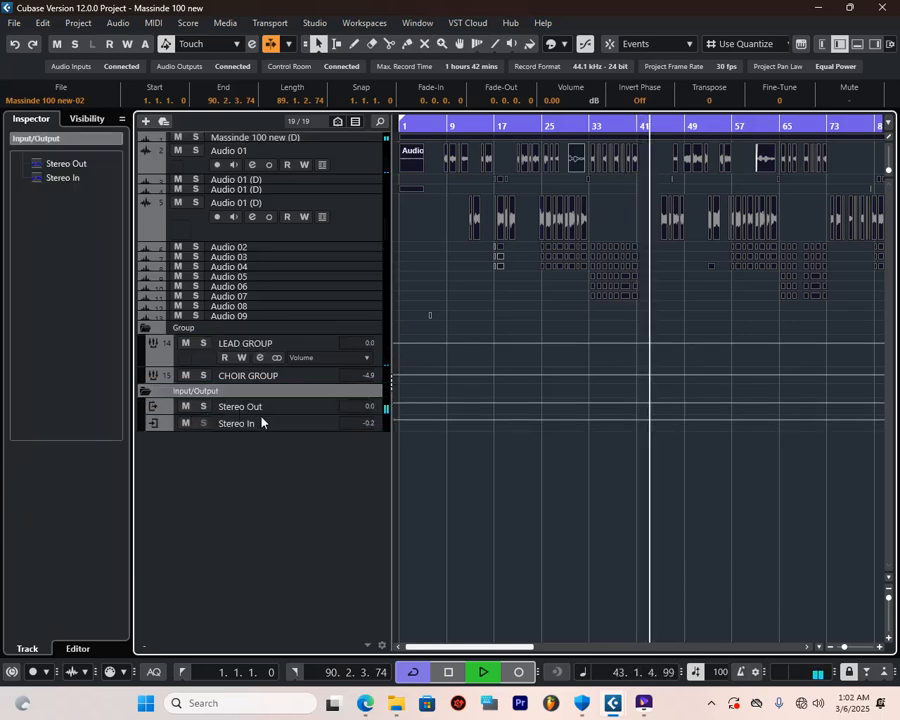
click(268, 413)
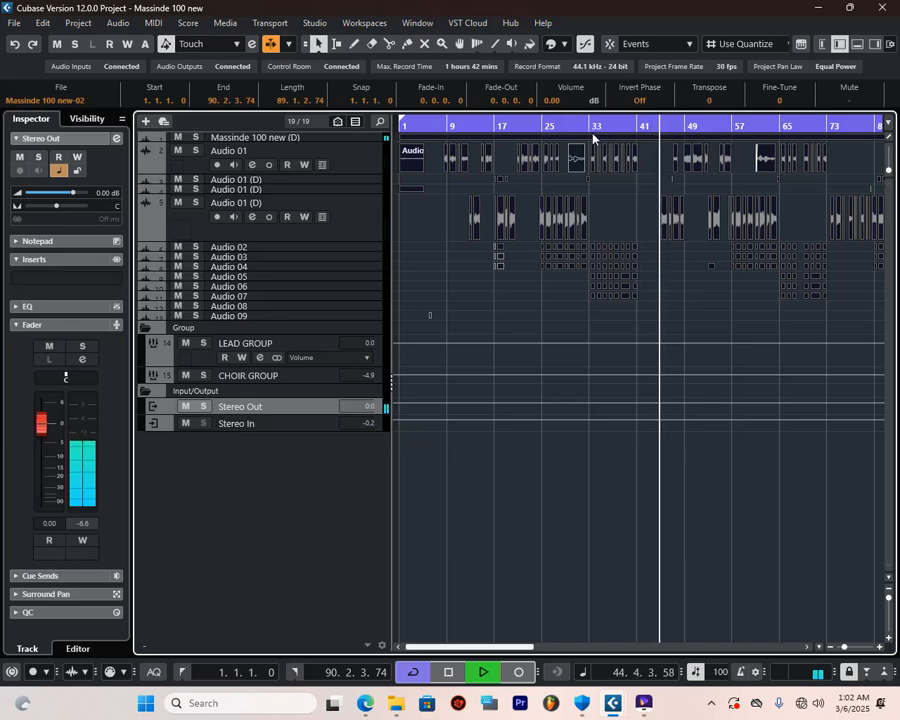
- Play the song from about bar 9 and raise the Massinde 100 new (D) track volume to -11.0 dB
click(528, 127)
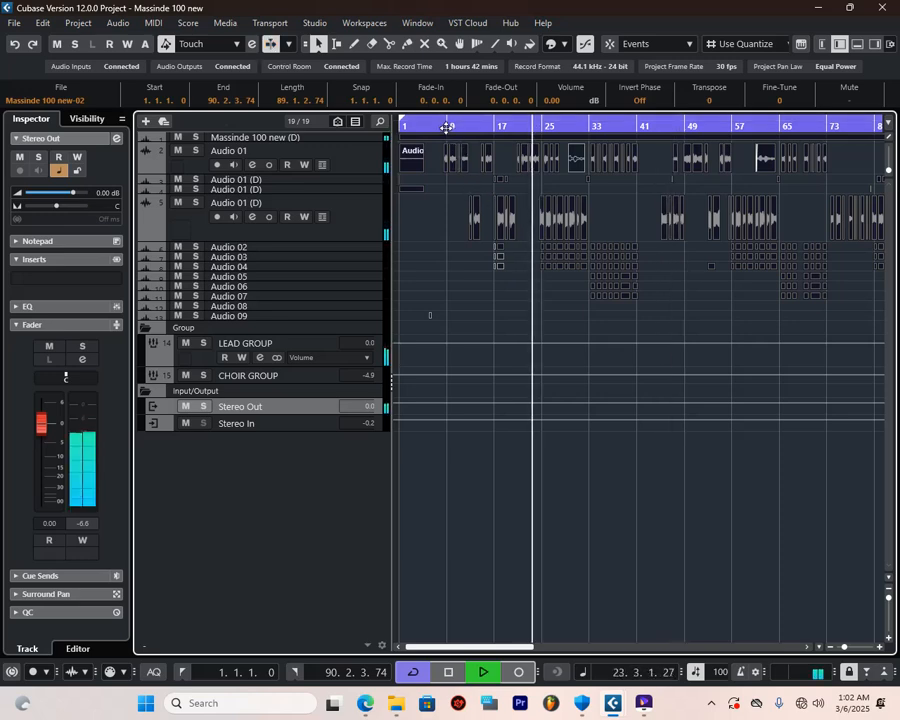
click(443, 127)
click(258, 138)
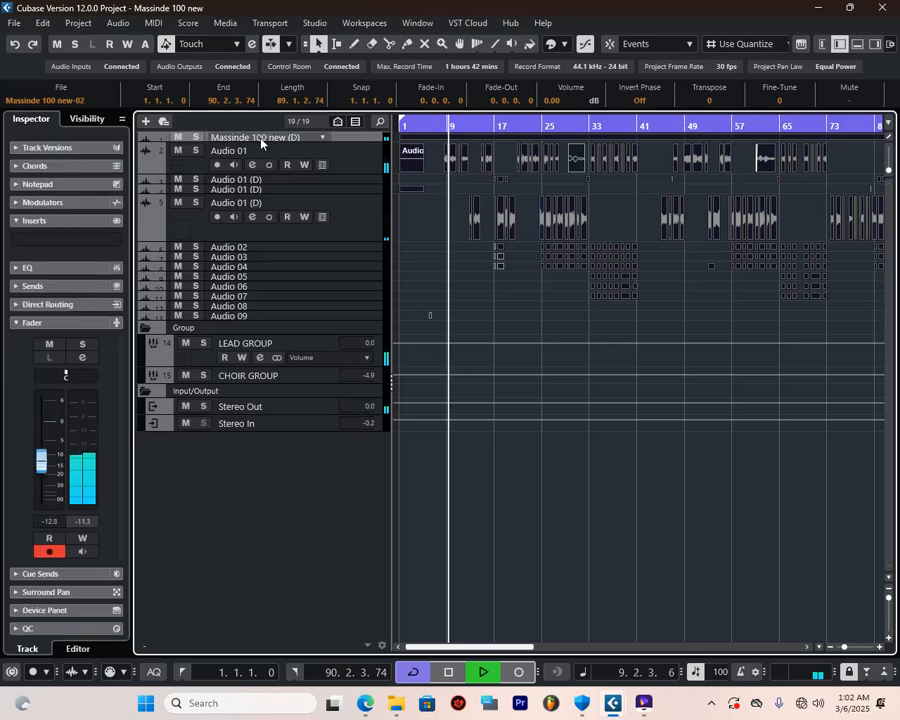
drag(37, 470, 36, 467)
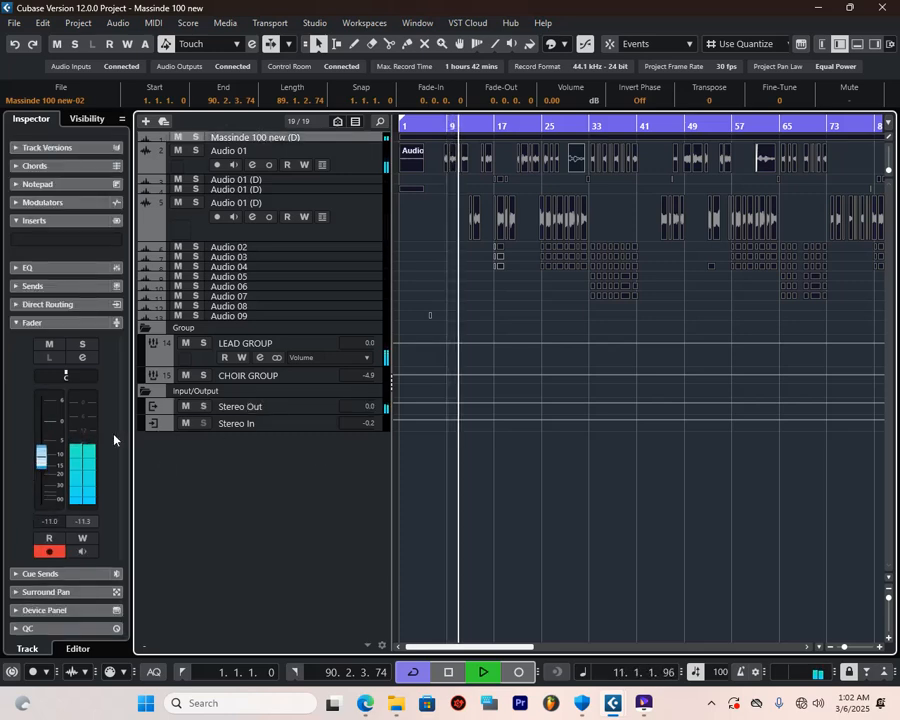
- Select the Stereo Out channel and load Kramer Tape Stereo into its first insert slot
click(287, 424)
click(262, 407)
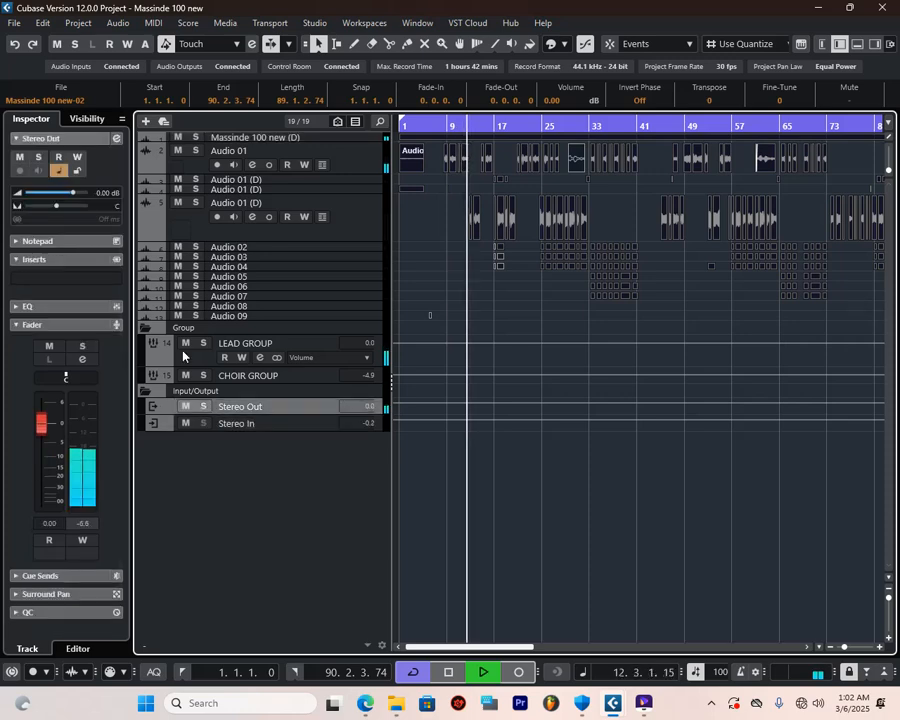
click(72, 284)
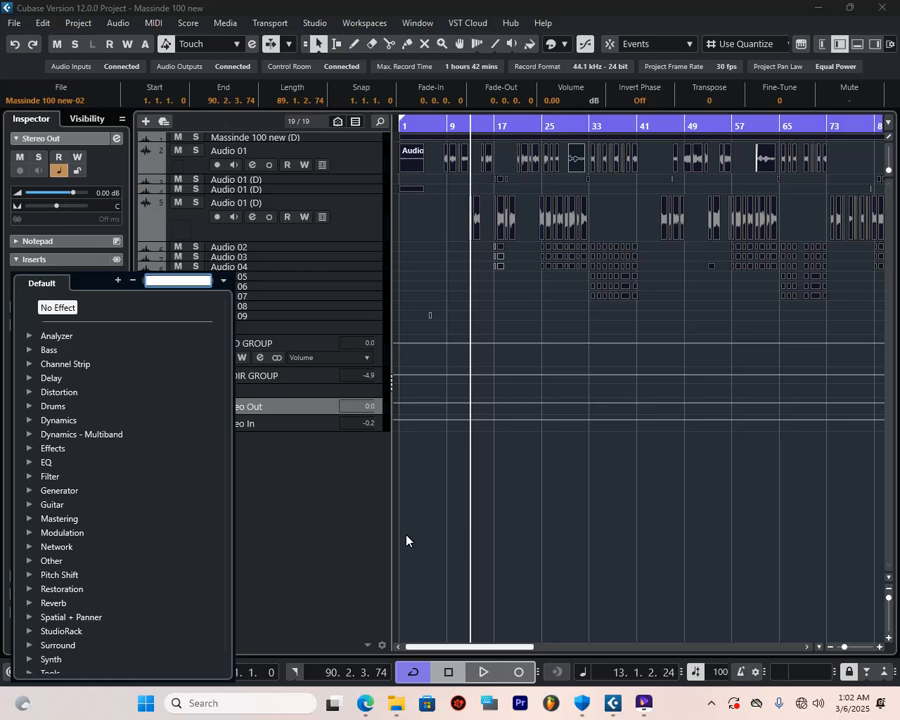
text(KR)
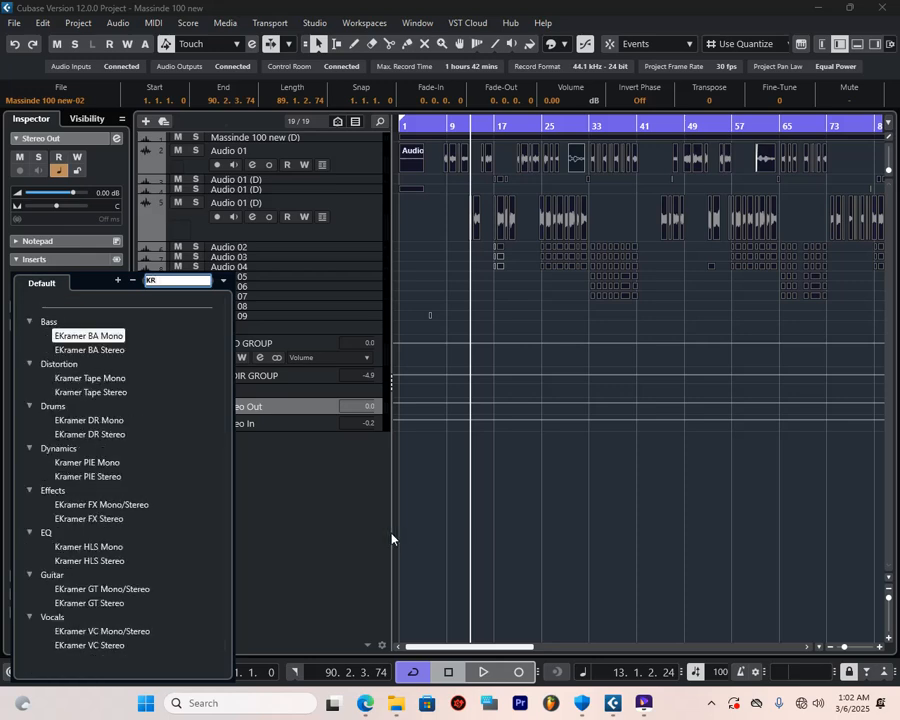
click(90, 392)
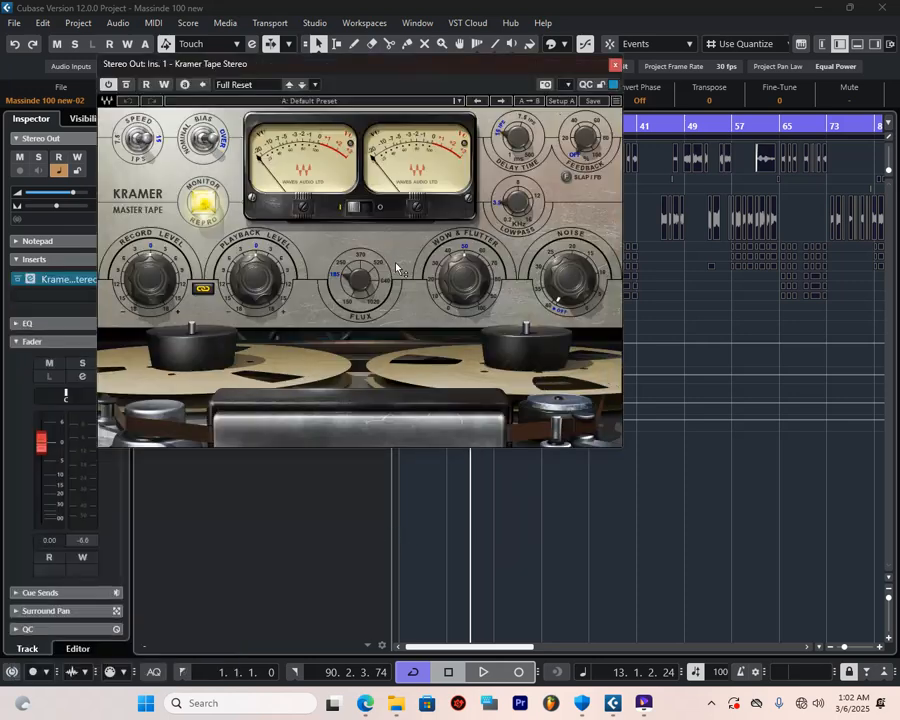
- Load the Mastering Soft Clean Compression factory preset in Kramer Tape and close its window
click(458, 102)
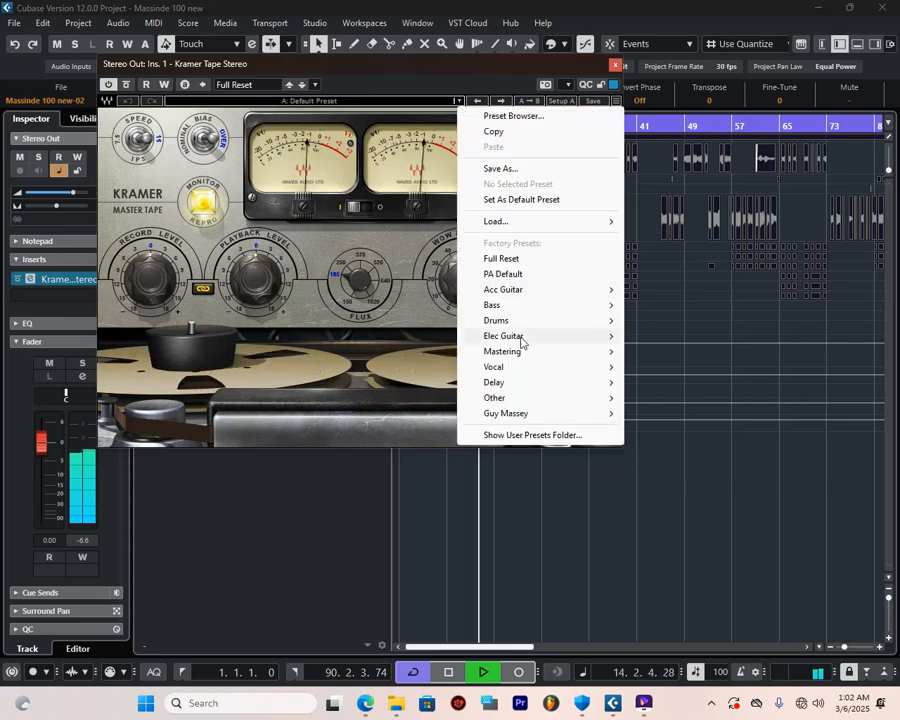
mouse_move(517, 353)
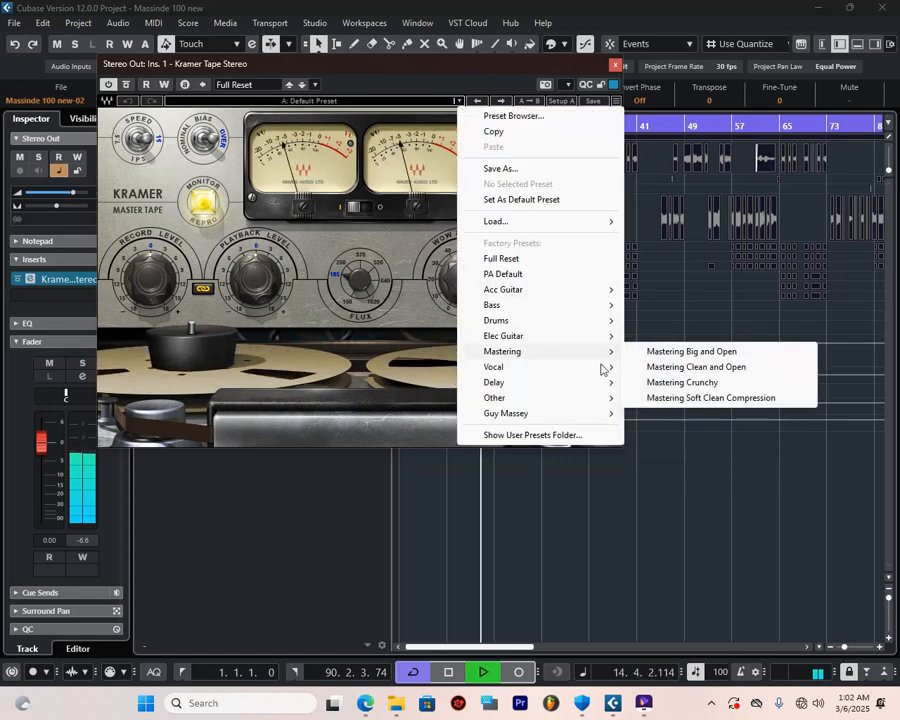
click(712, 397)
click(615, 66)
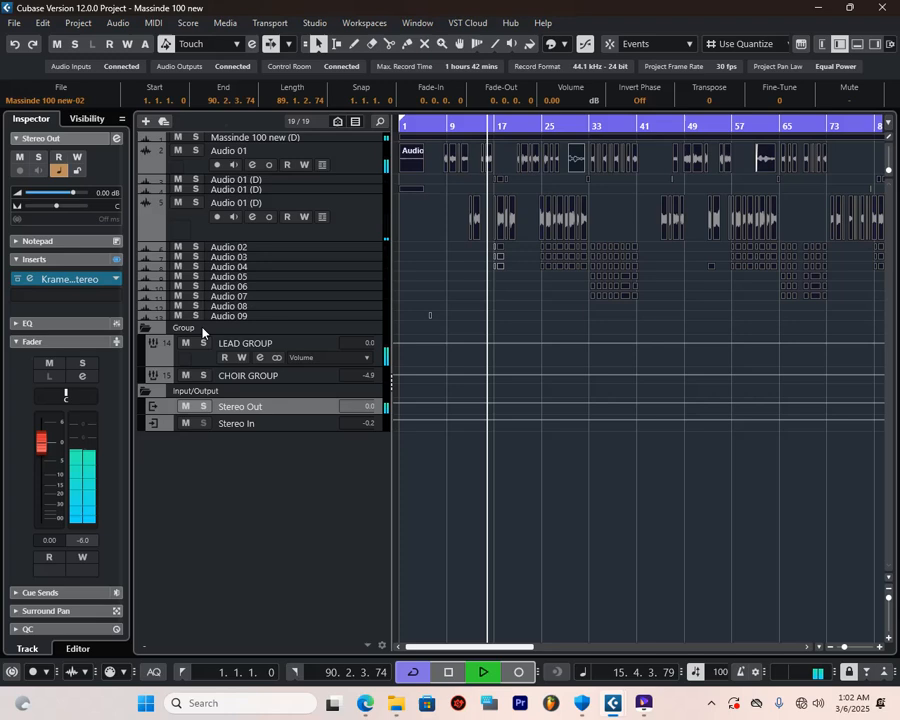
- Load SSLComp Stereo into the second Stereo Out insert slot and apply its Sullivan MixBus preset
click(67, 298)
text(SSL)
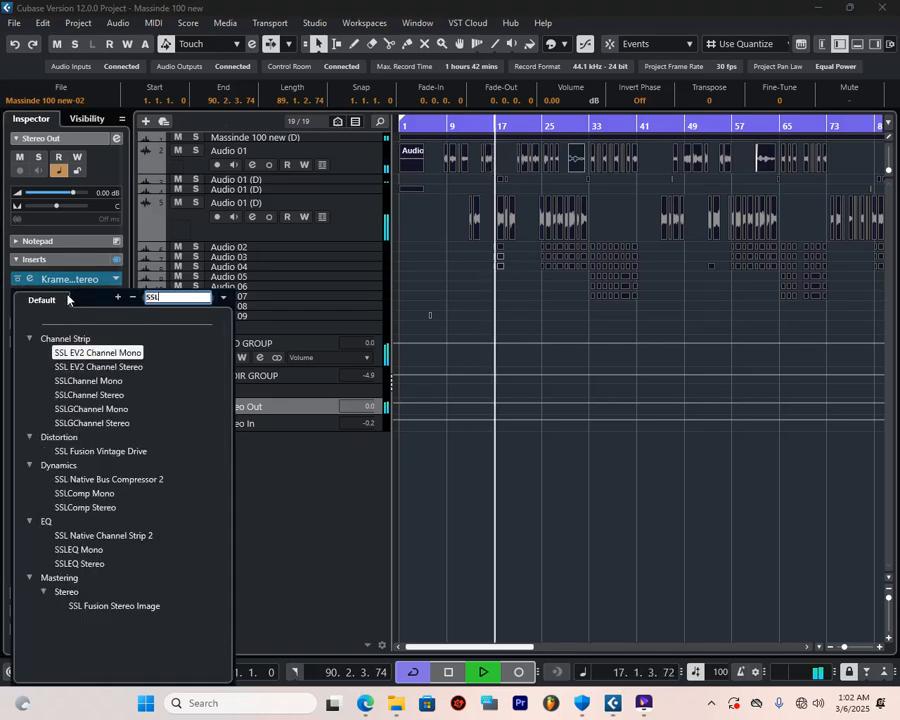
click(97, 507)
double_click(97, 507)
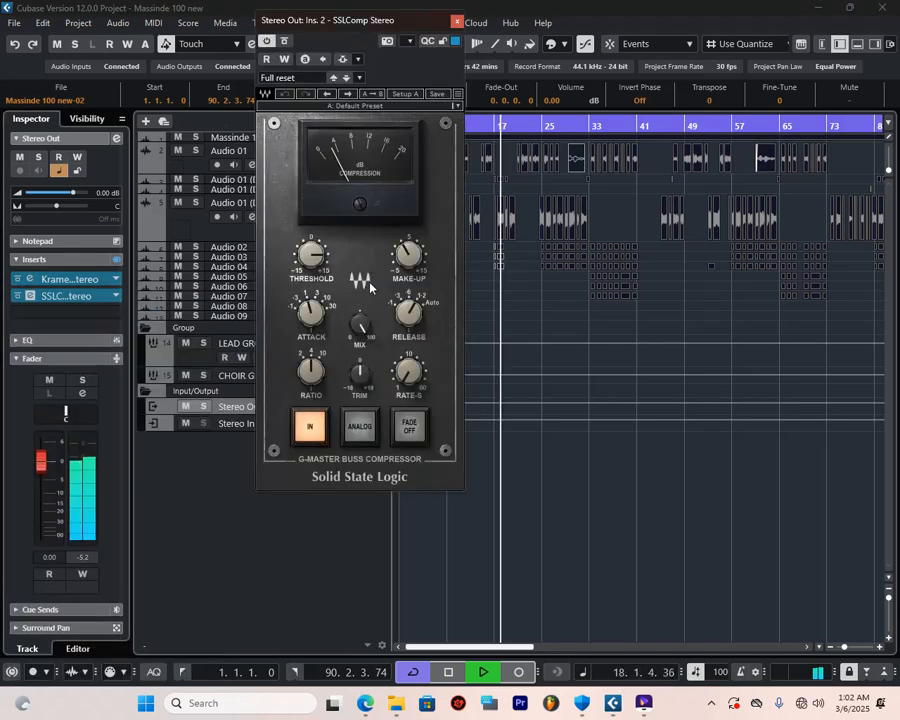
click(363, 106)
mouse_move(453, 490)
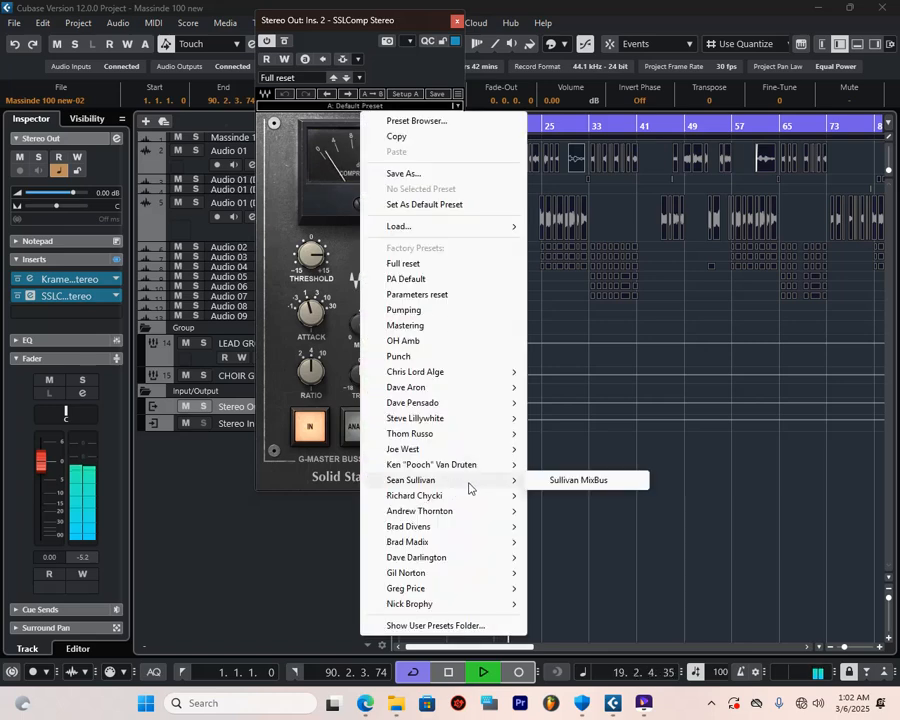
click(565, 481)
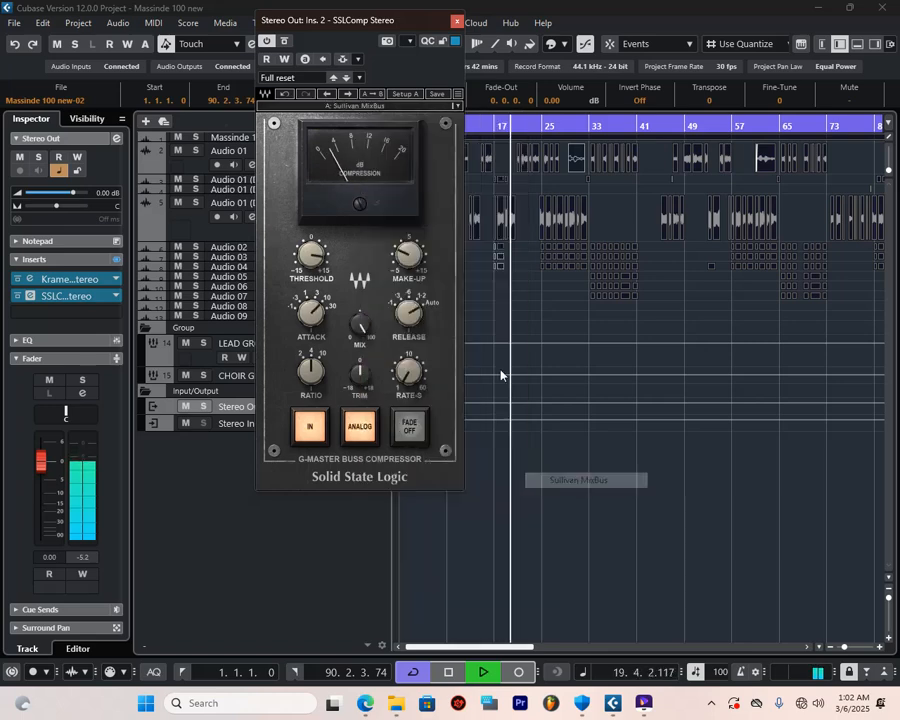
click(456, 20)
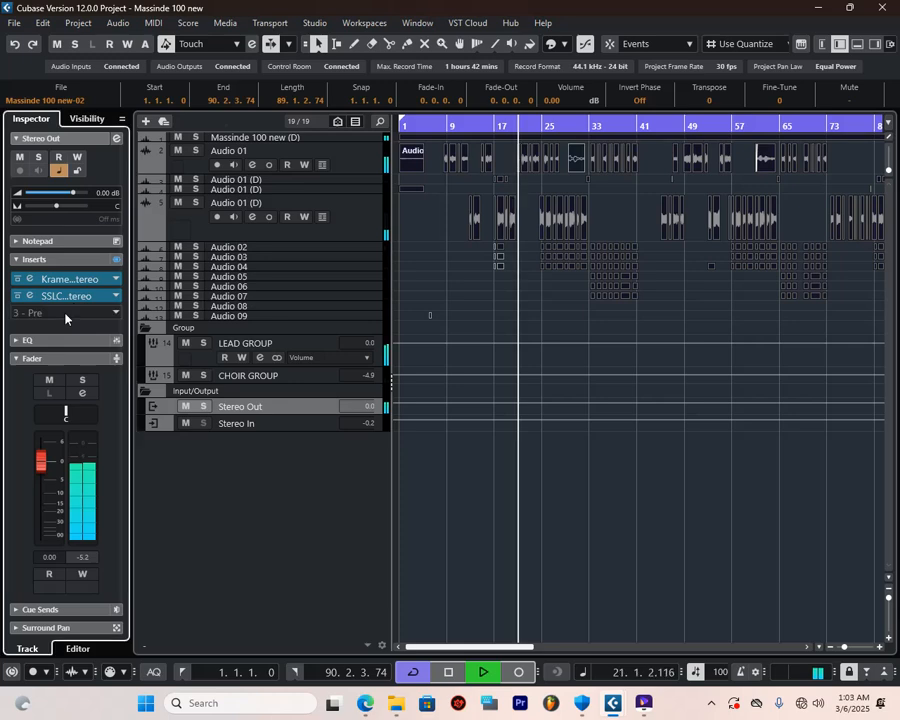
- Load Maserati GTi Stereo into the third Stereo Out insert slot
click(66, 316)
text(MAS)
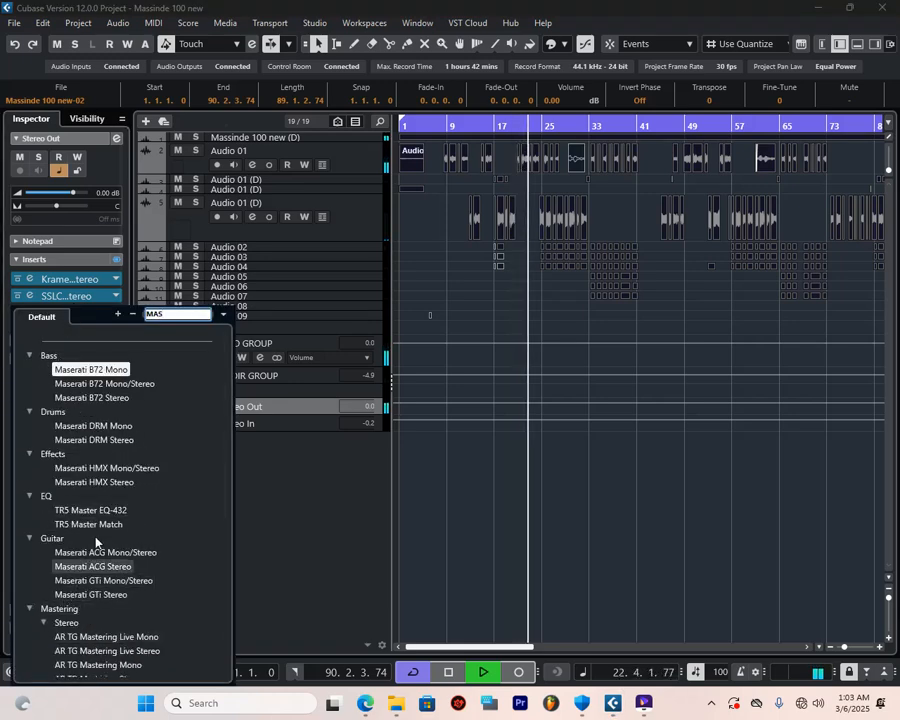
click(107, 596)
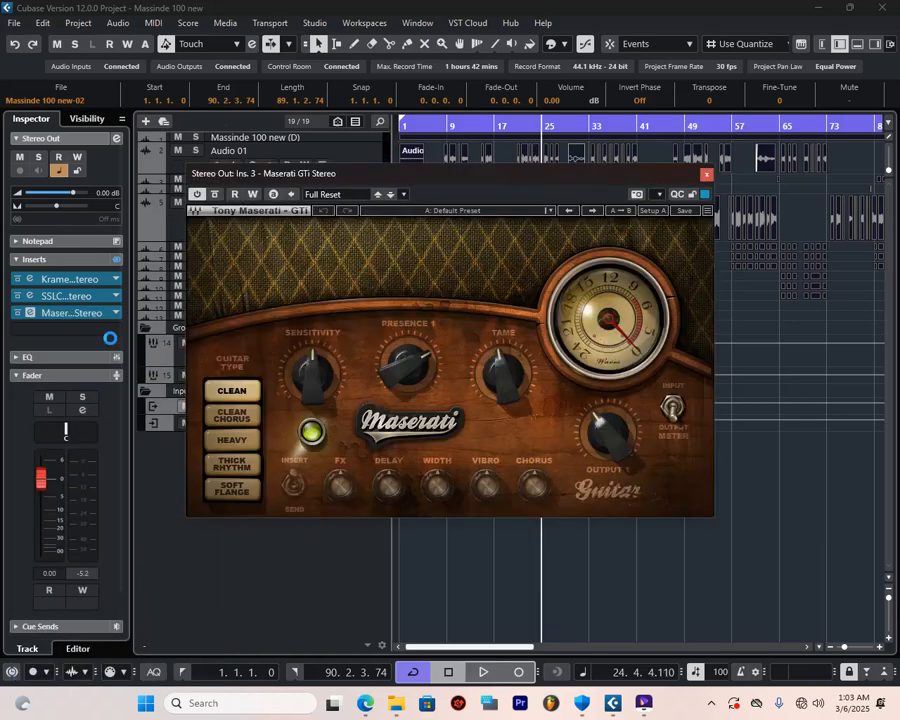
- Replace the plug-in in the third Stereo Out insert slot with Maserati GRP Stereo
click(116, 313)
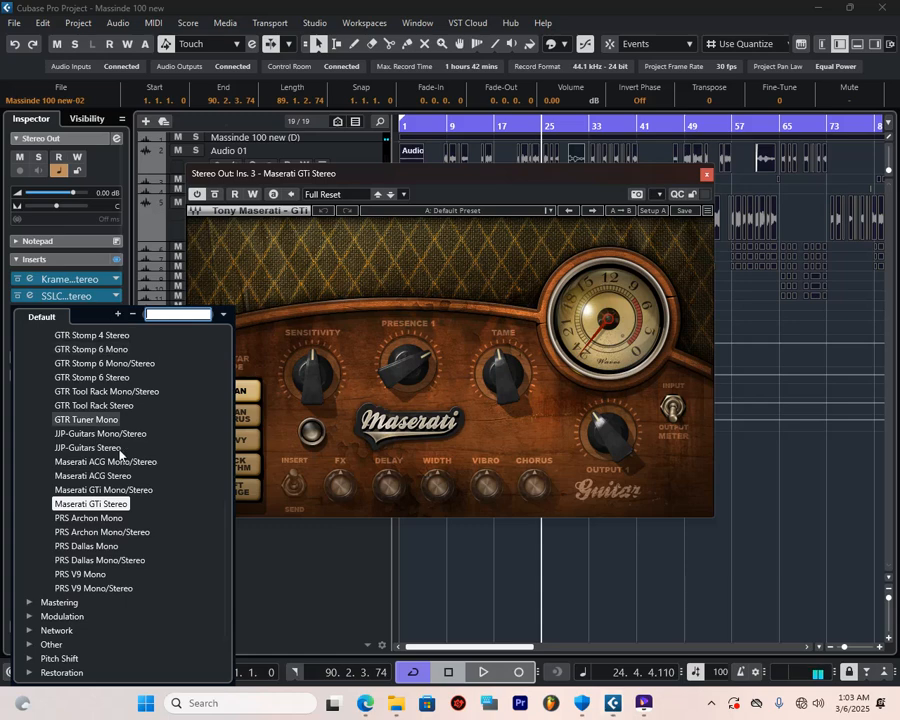
text(MA)
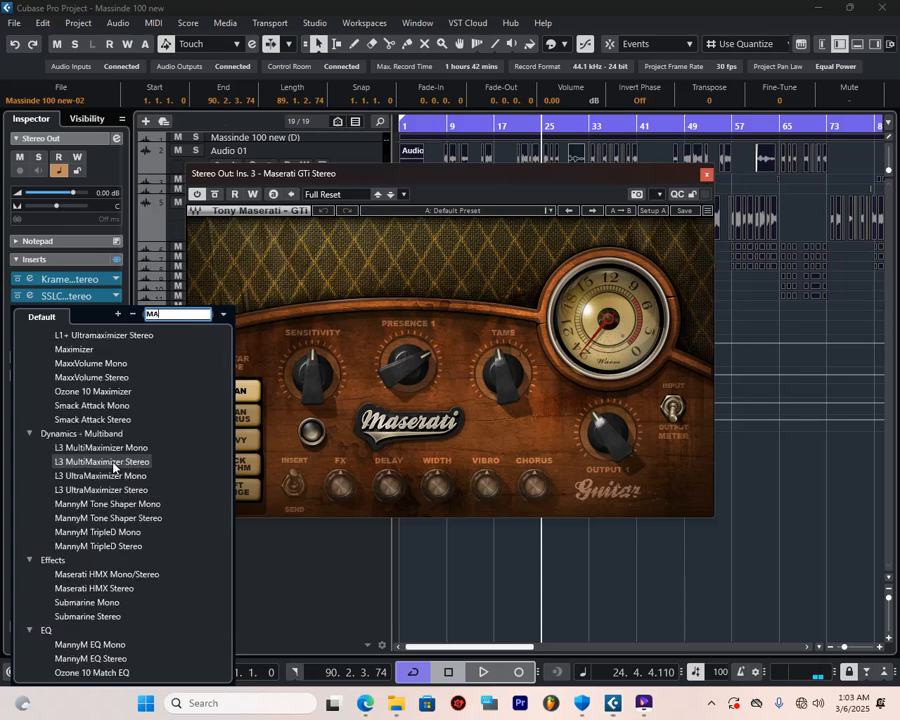
text(STE)
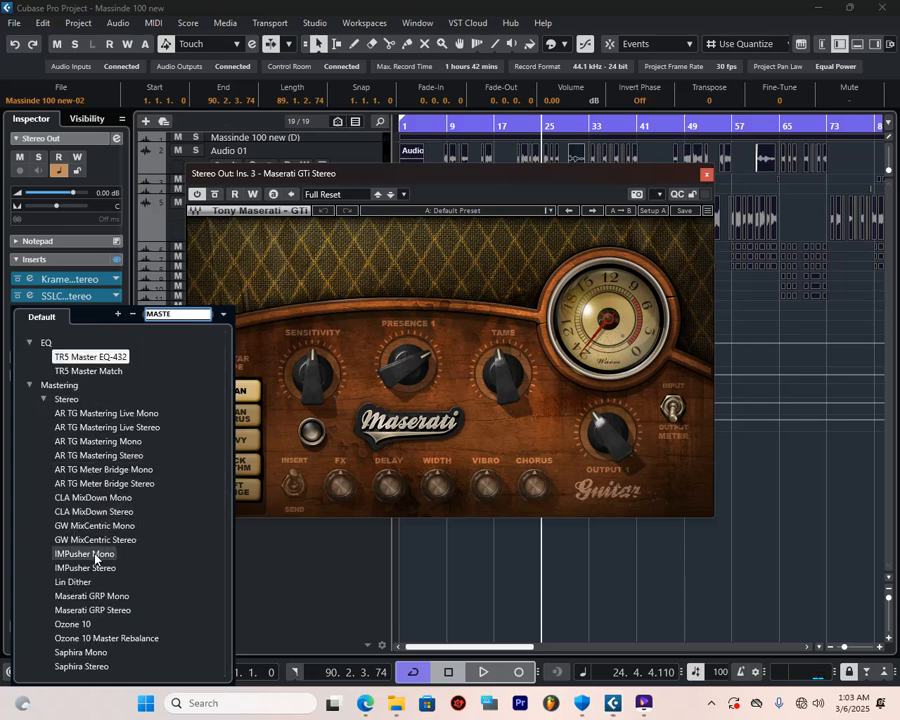
click(92, 610)
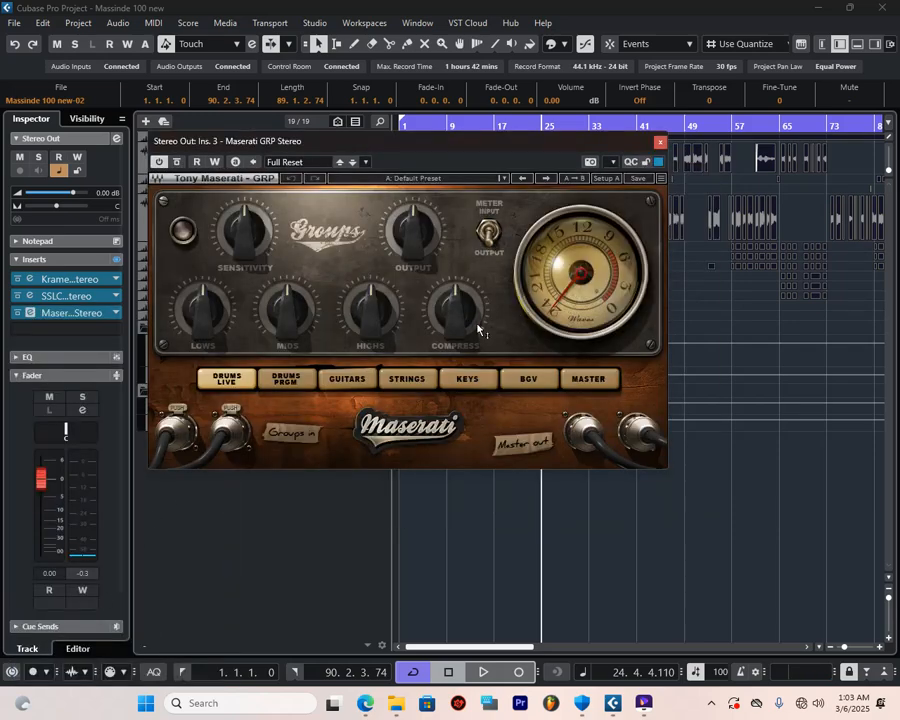
- Play the song and turn down the Highs, Mids and Lows of Maserati GRP's Drums Live mode
key(space)
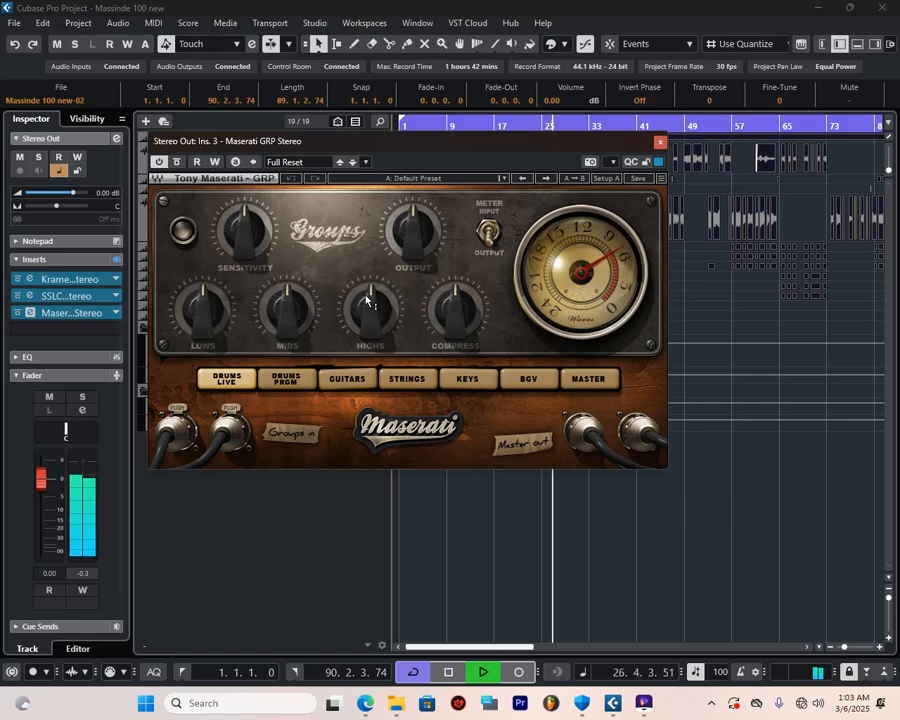
drag(370, 311, 370, 338)
drag(308, 308, 308, 319)
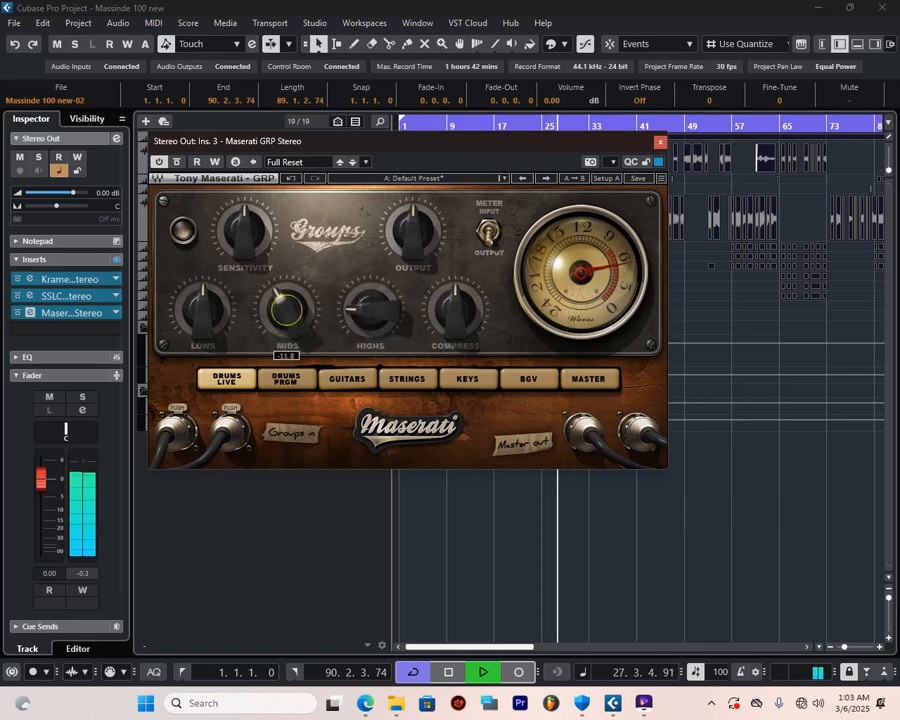
drag(214, 311, 214, 328)
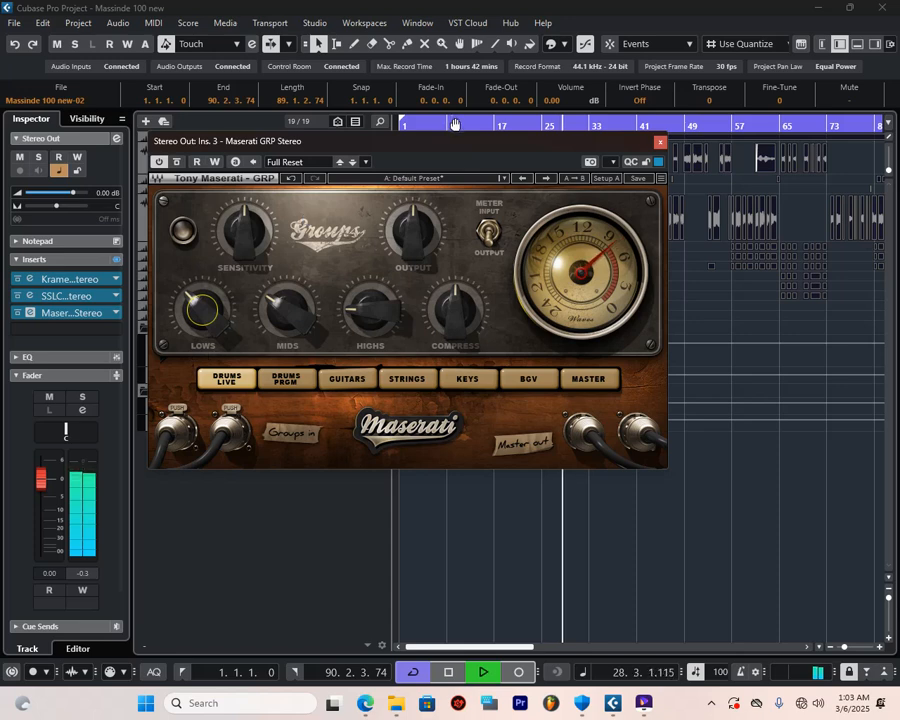
- Replay from about bar 20 and, in Drums Prgm mode, lower the Highs, Lows and Mids and set Sensitivity to about -19.7
drag(479, 151, 486, 268)
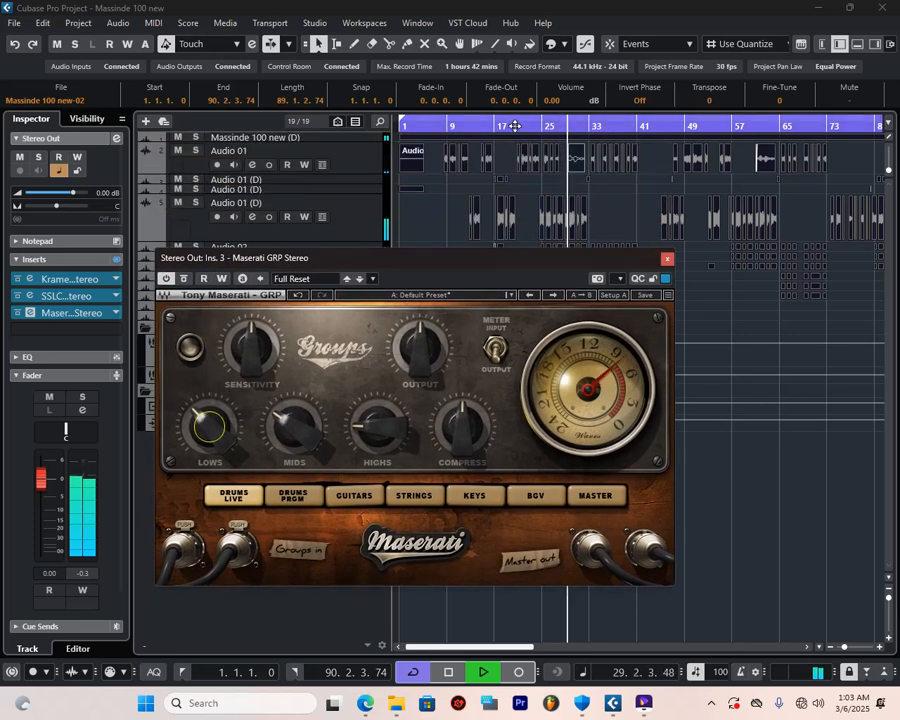
click(512, 125)
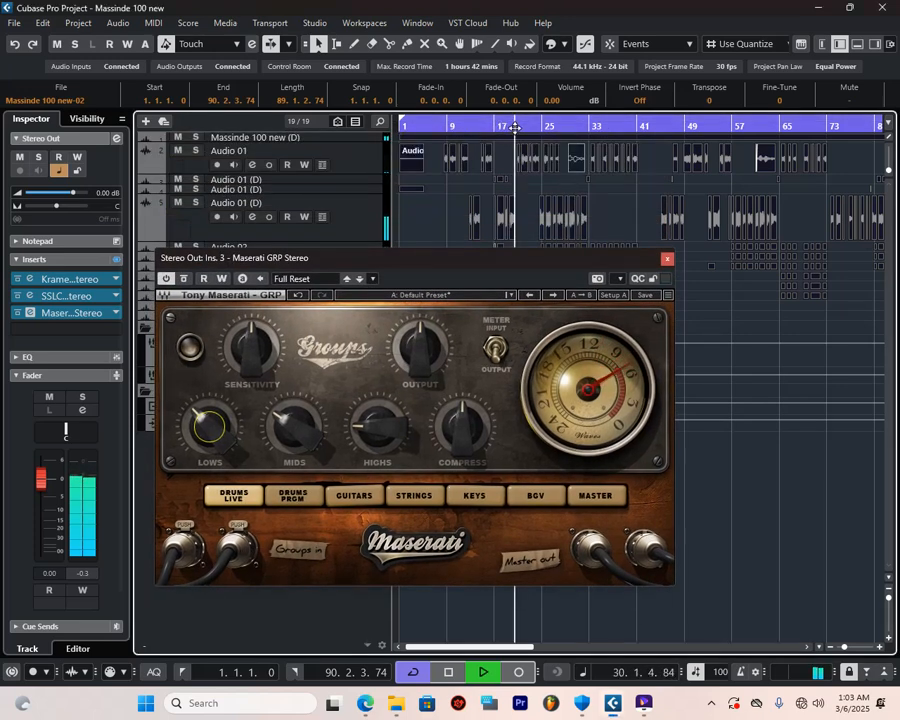
click(296, 494)
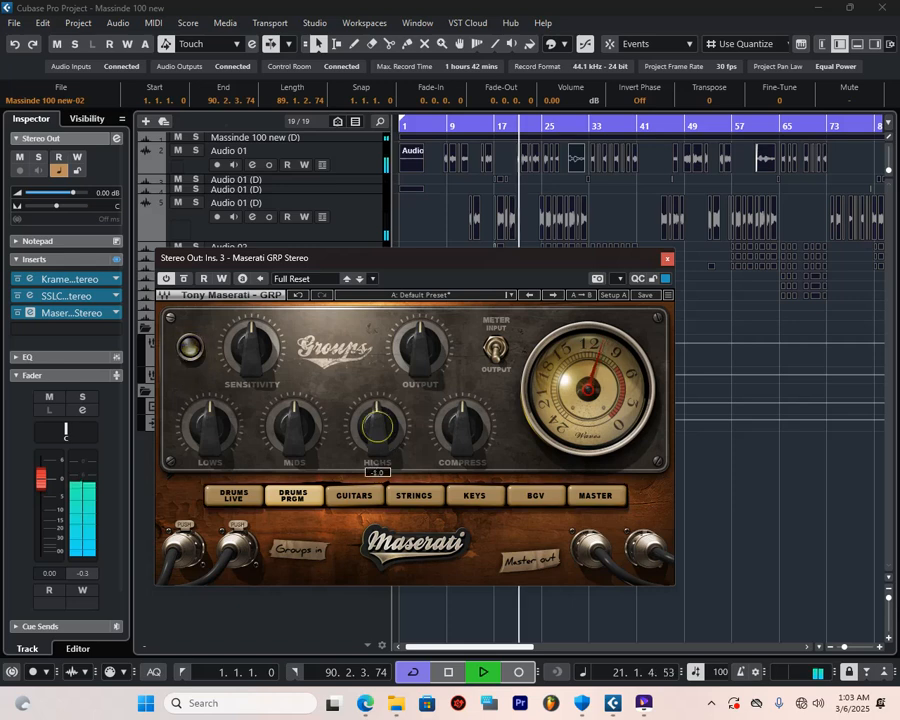
drag(218, 436, 218, 424)
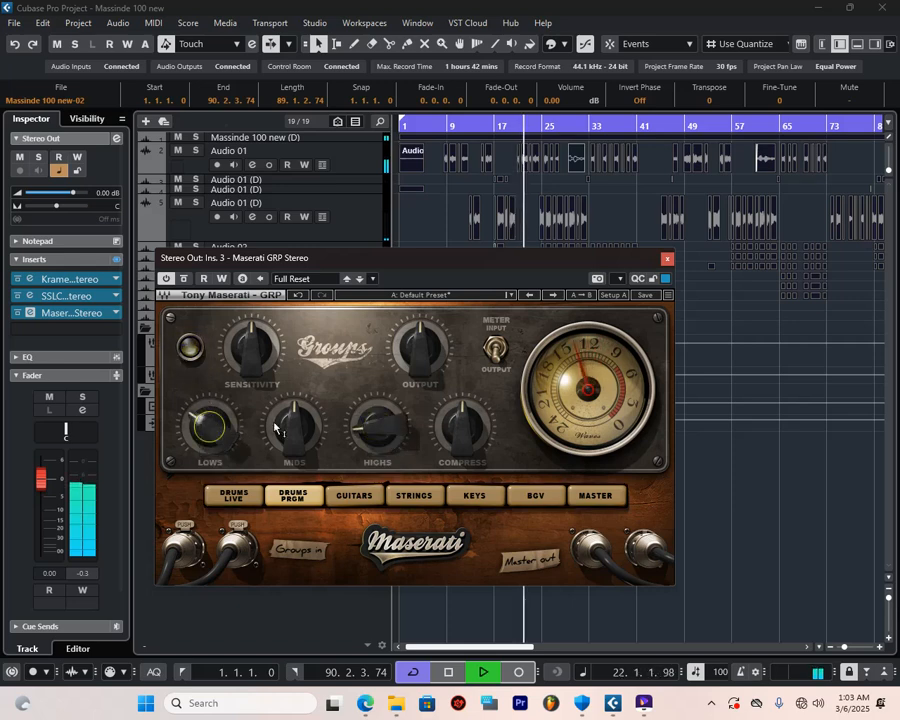
drag(292, 426, 292, 420)
drag(252, 348, 252, 362)
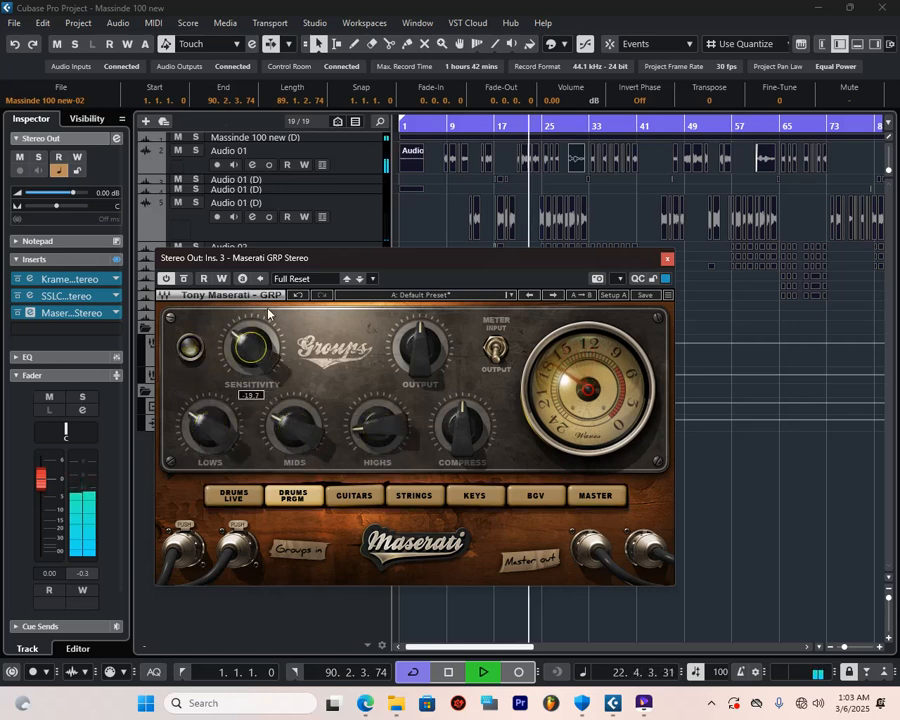
- In Guitars mode, lower the Highs and Lows, set the Mids to -30.6 and Sensitivity to about -22.3
click(355, 497)
drag(361, 413, 349, 407)
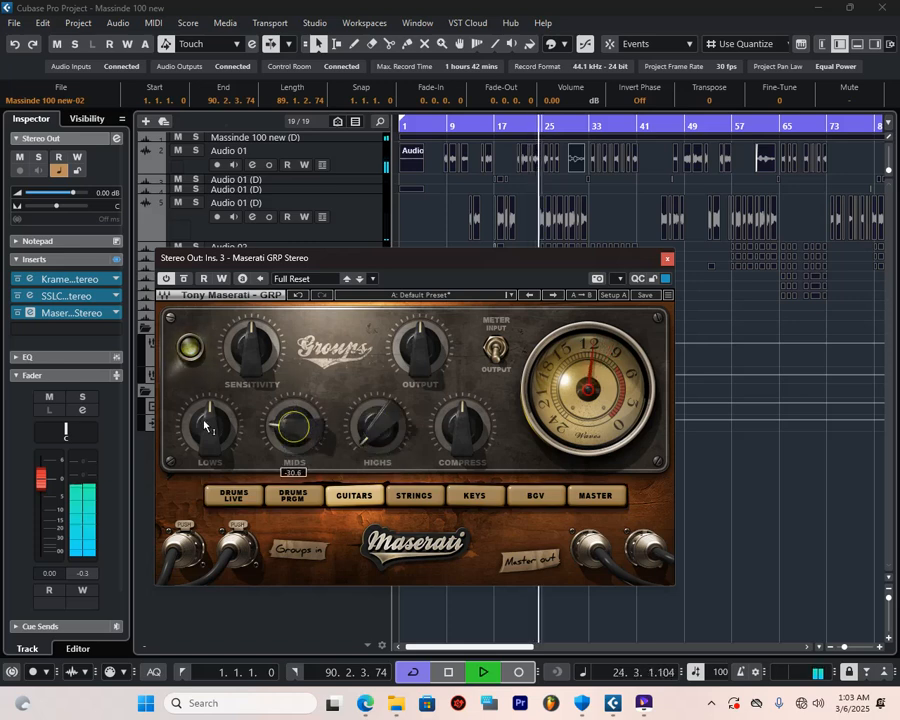
drag(205, 426, 205, 445)
drag(242, 352, 242, 372)
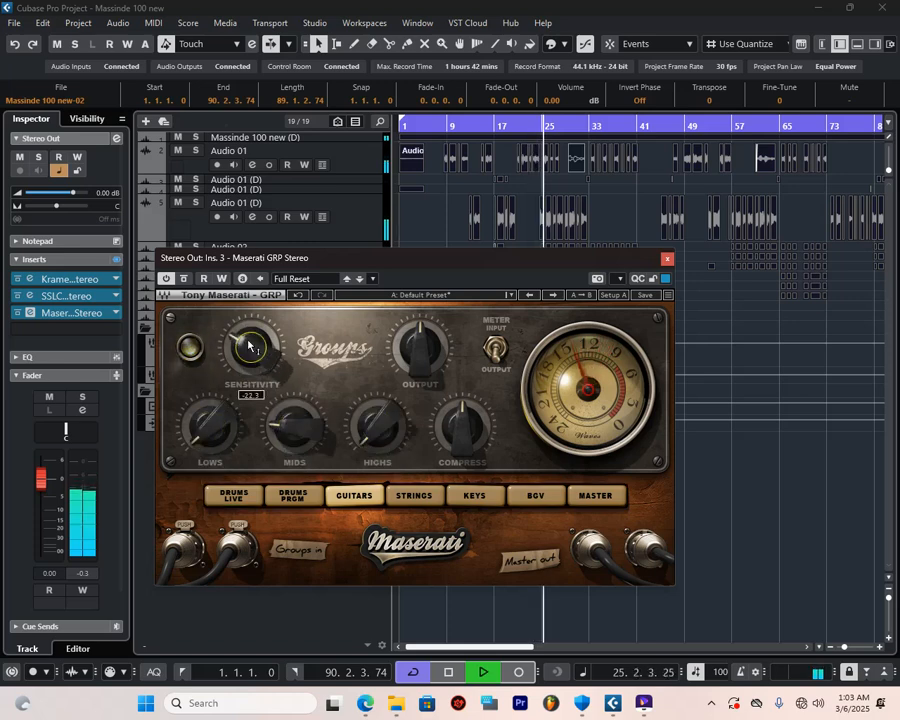
- In Strings mode, lower the Highs, Sensitivity and Mids and set the Lows to about -26.6
click(416, 497)
drag(398, 425, 398, 442)
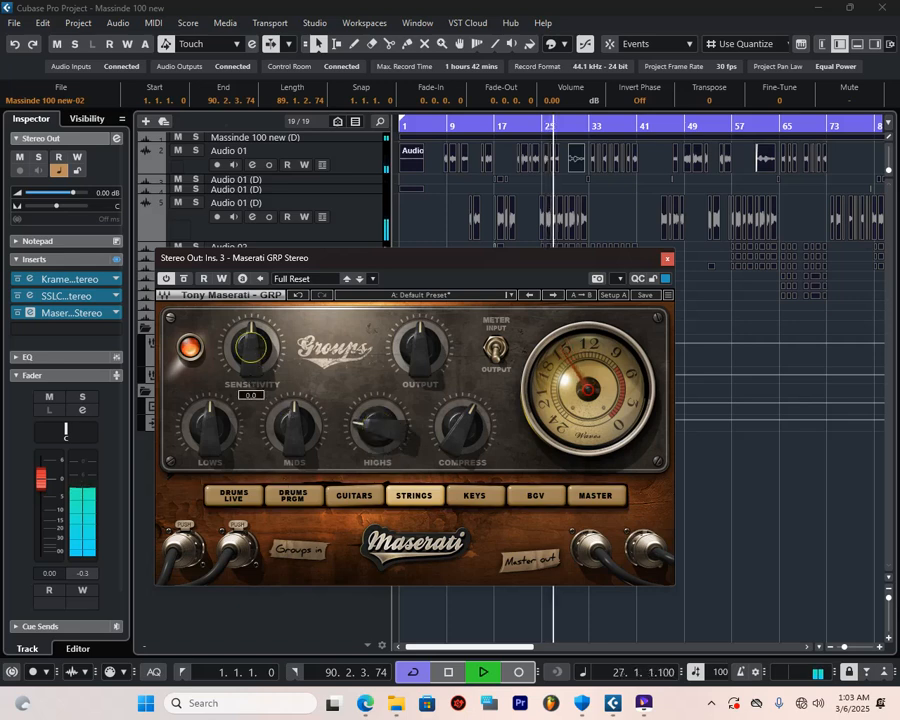
drag(250, 350, 250, 395)
drag(302, 447, 302, 468)
drag(204, 440, 206, 448)
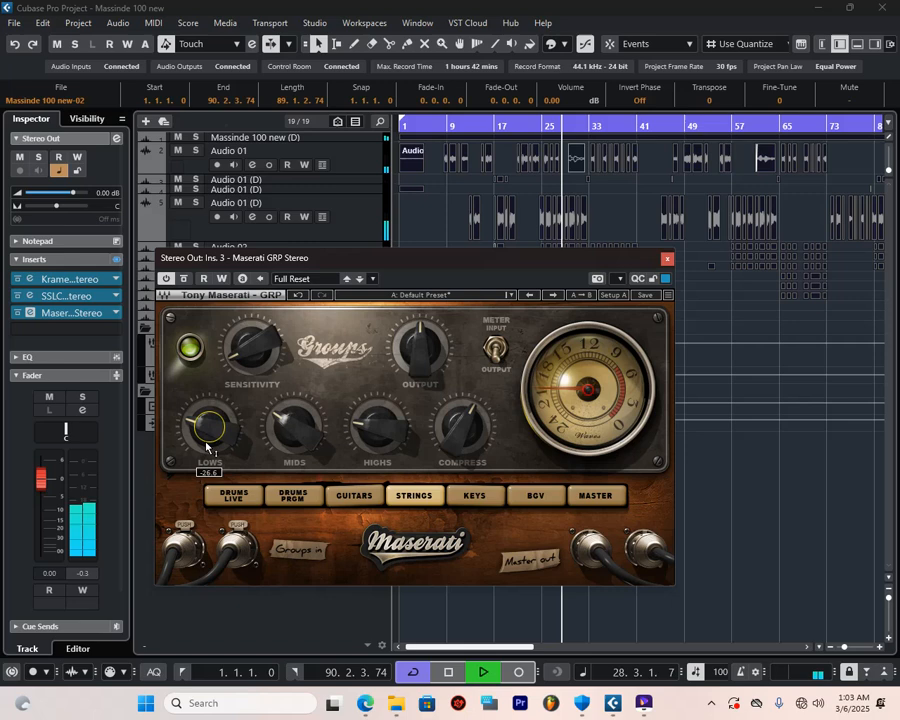
- In Keys mode, lower the Highs and adjust the Mids, Lows and Sensitivity
click(476, 498)
drag(380, 430, 380, 452)
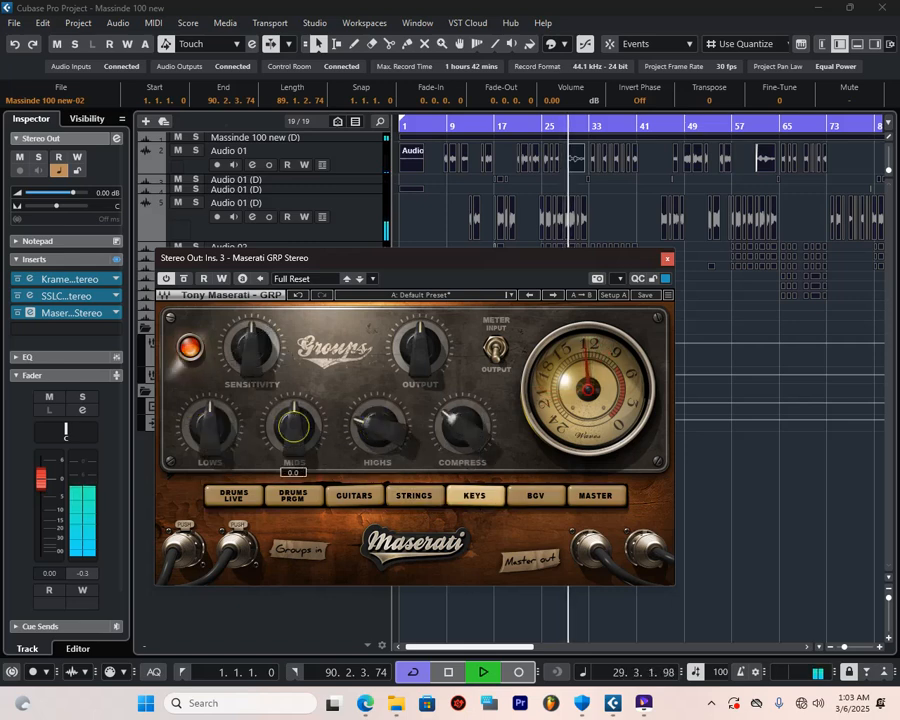
drag(293, 427, 292, 403)
drag(209, 427, 209, 451)
drag(252, 362, 252, 386)
- Turn down the Highs, Lows and Mids in BGV mode and switch Maserati GRP to Master mode
click(548, 503)
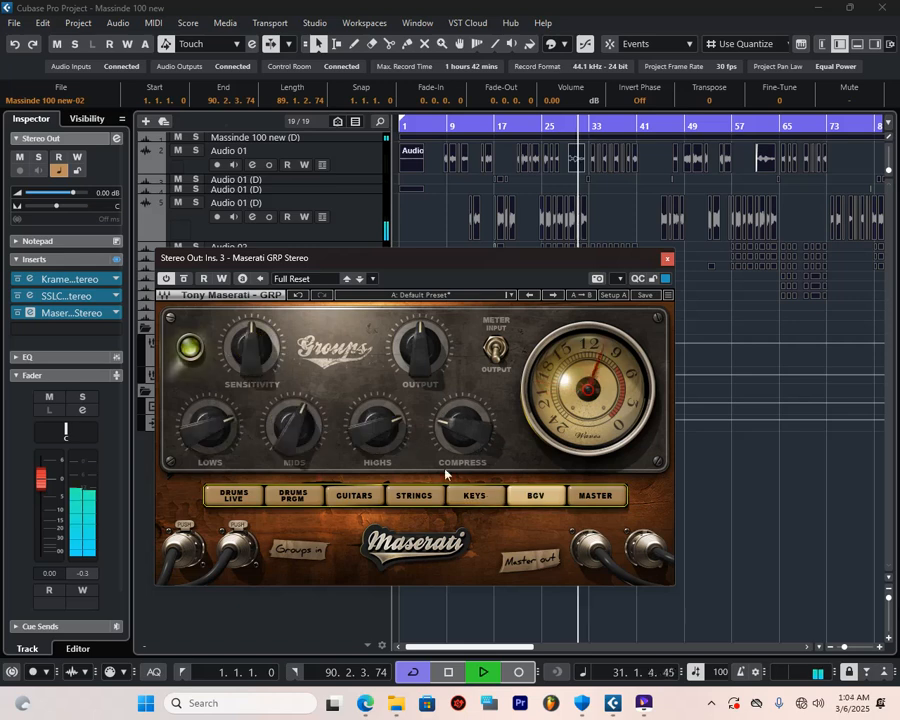
drag(376, 428, 371, 413)
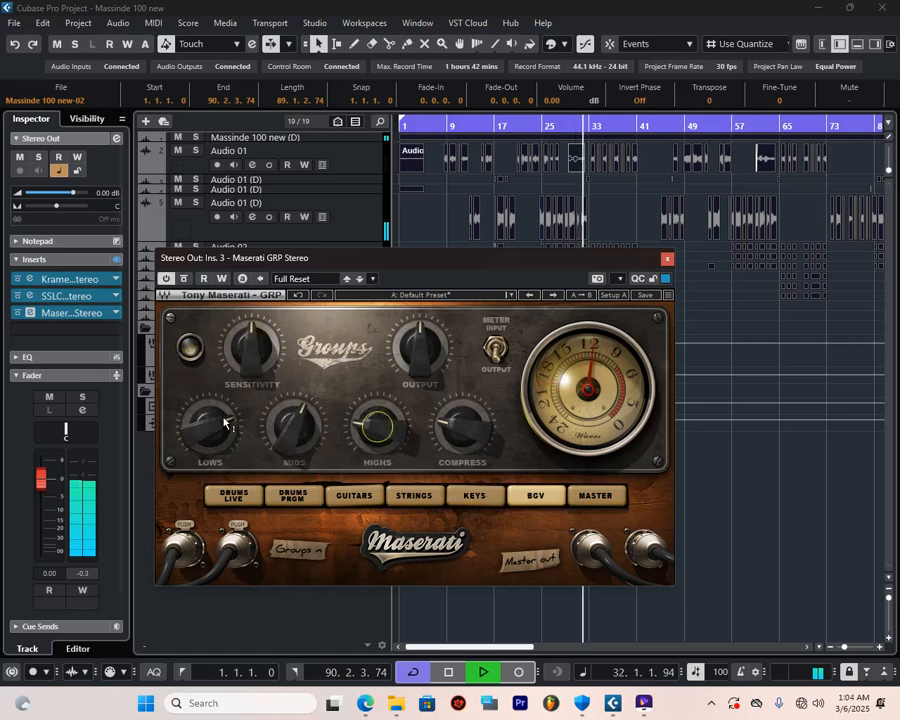
drag(226, 423, 226, 418)
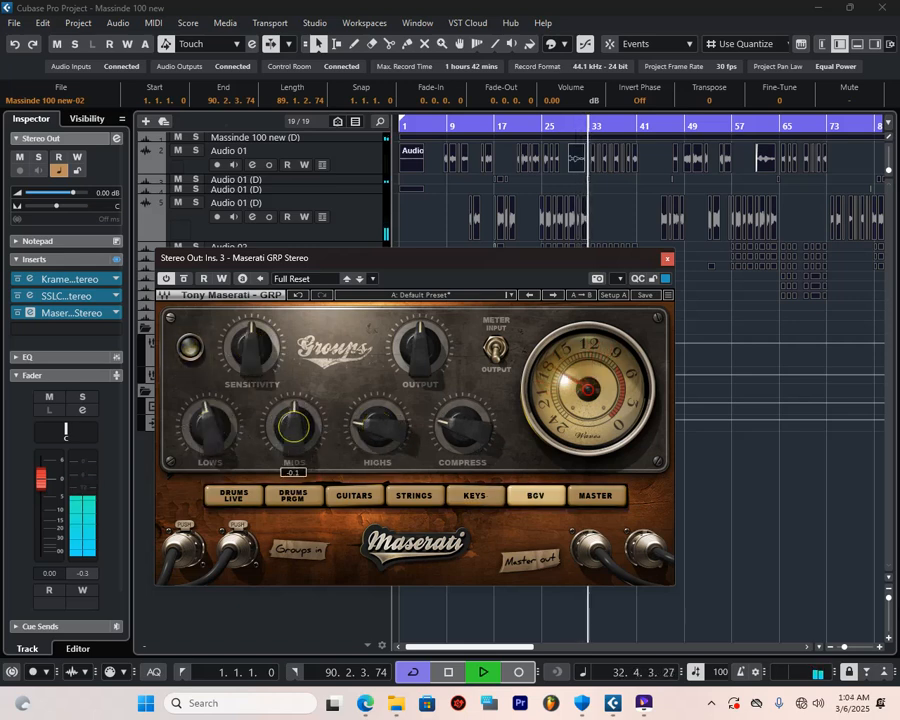
click(596, 506)
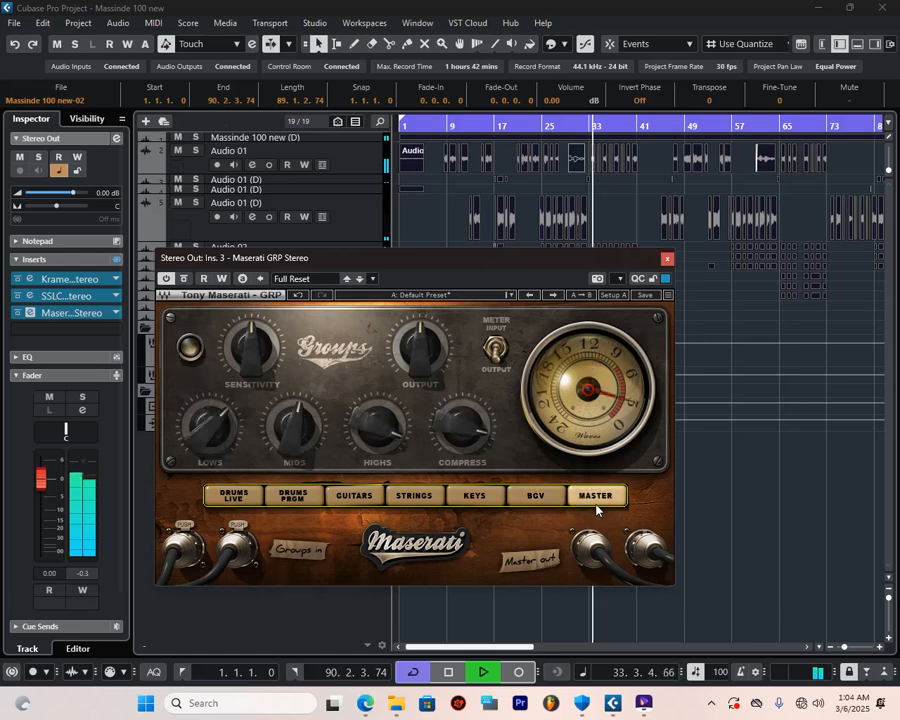
- In Master mode, lower the Highs to about 13.7 and reduce the Lows slightly, and close Maserati GRP
drag(384, 423, 384, 419)
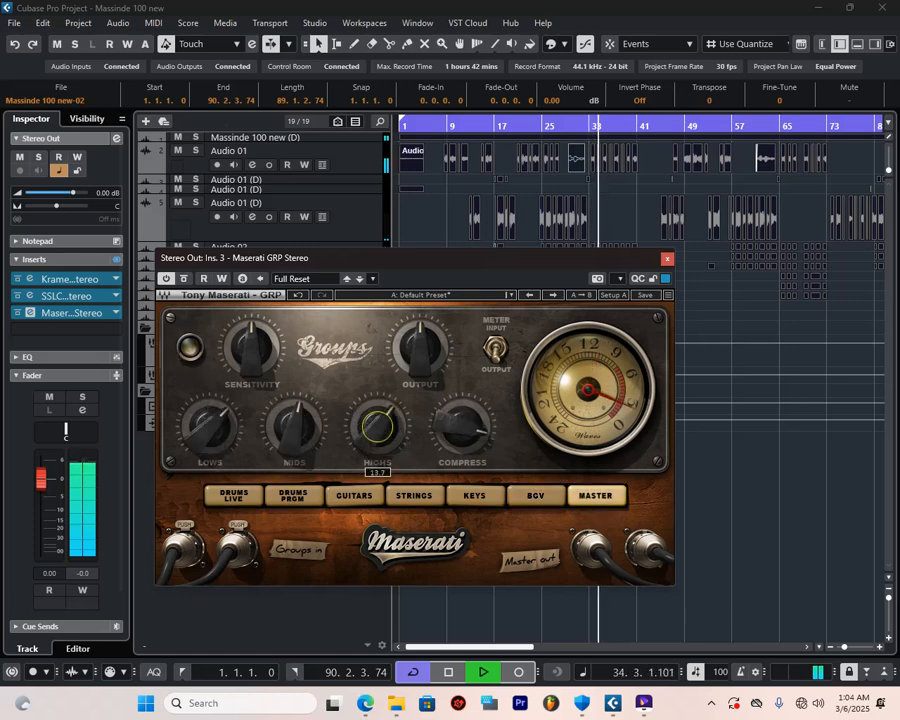
drag(226, 430, 226, 420)
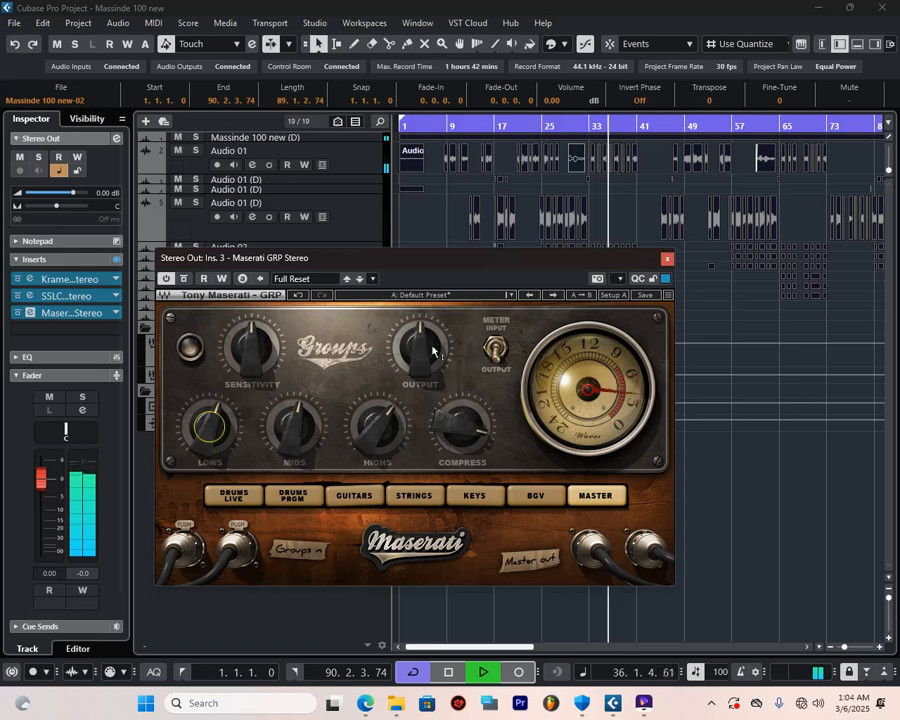
click(667, 259)
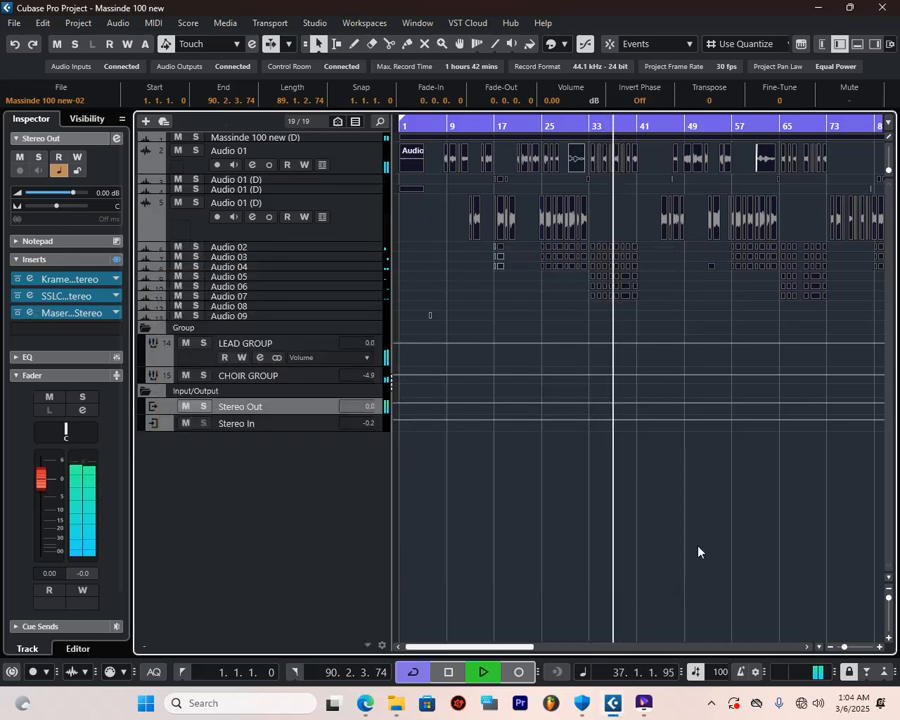
- Compare the song with all Stereo Out inserts bypassed and re-enabled during playback
key(ctrl+a)
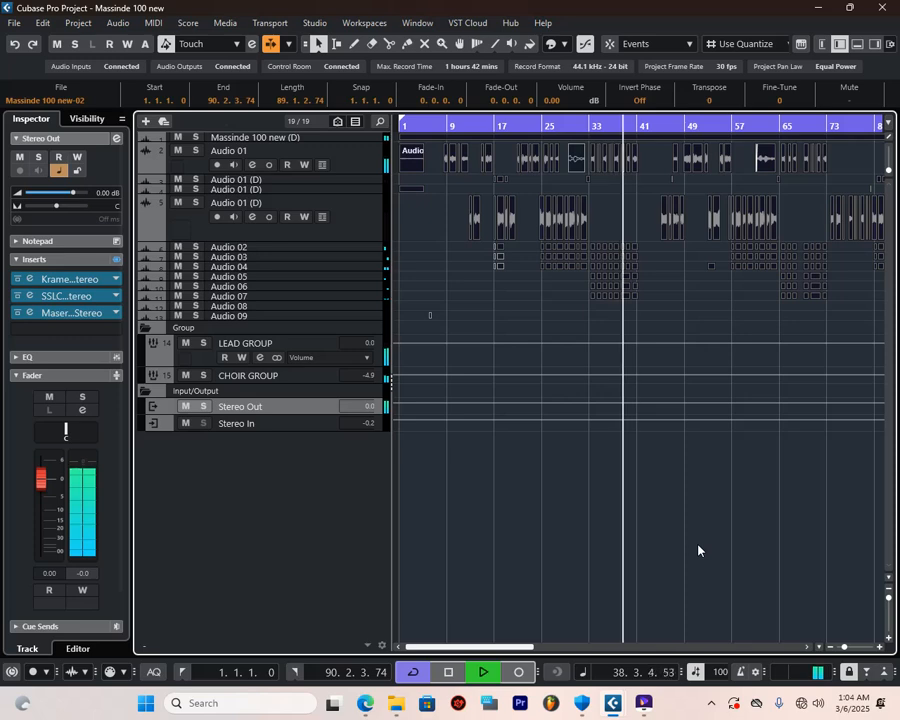
key(g)
key(g)
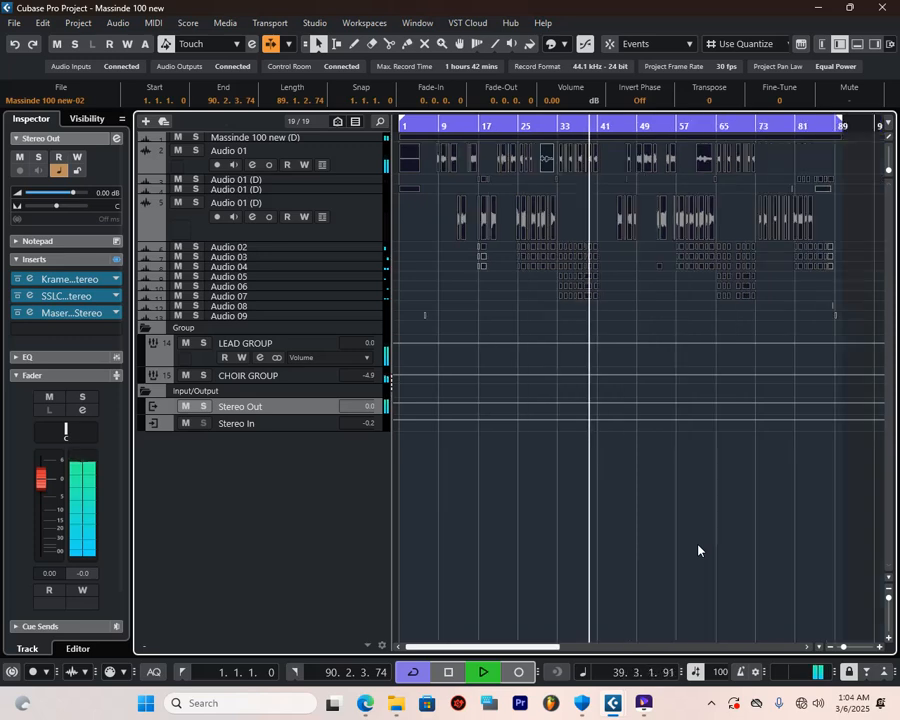
click(117, 262)
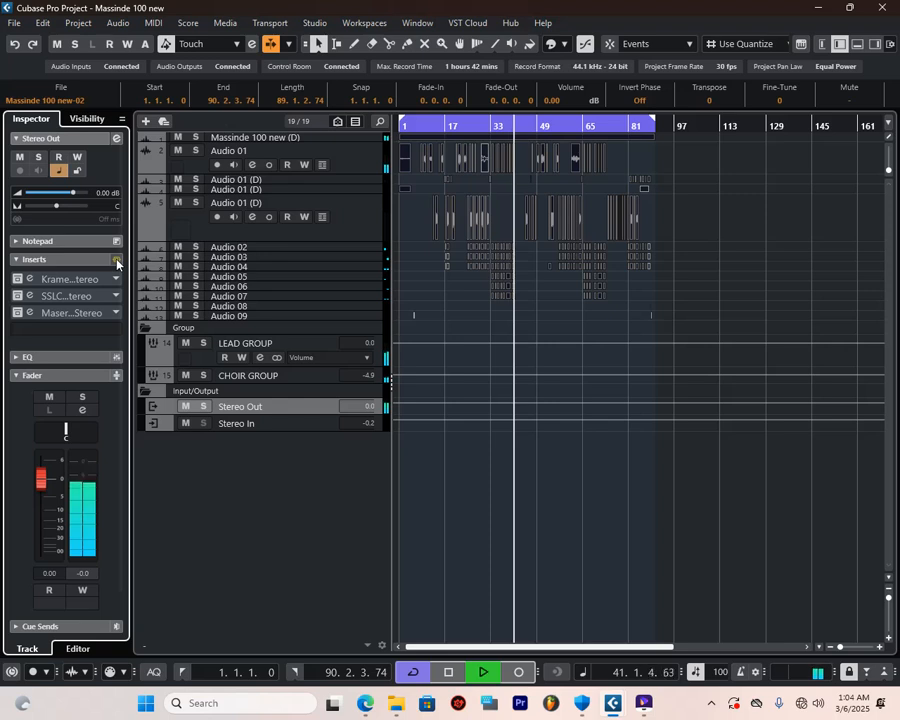
click(117, 262)
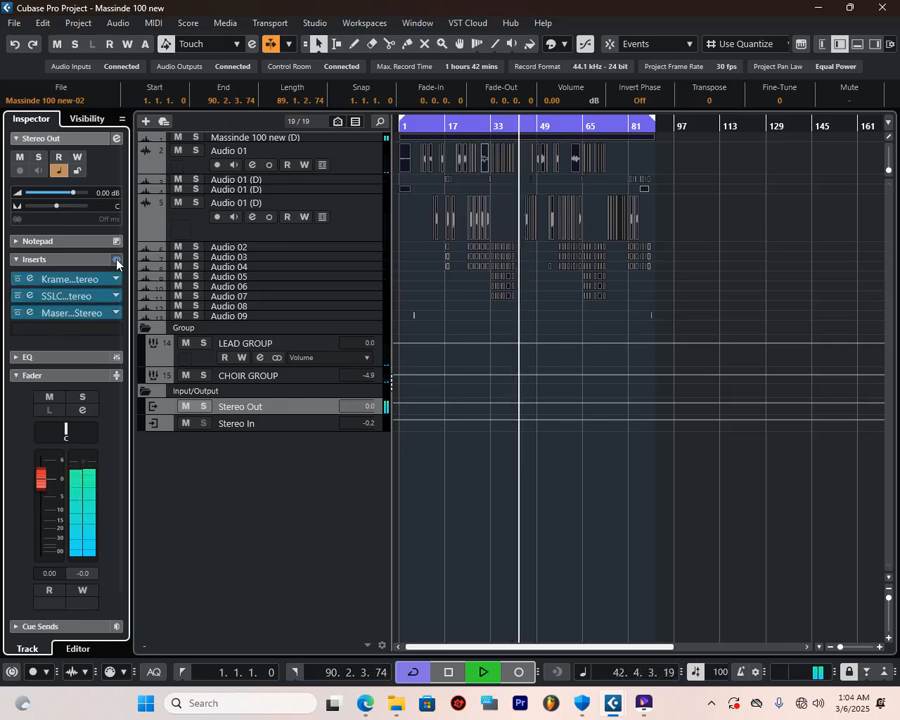
- Try L1 limiter Stereo in the fourth Stereo Out insert with a threshold of -0.1, and remove it
mouse_move(76, 331)
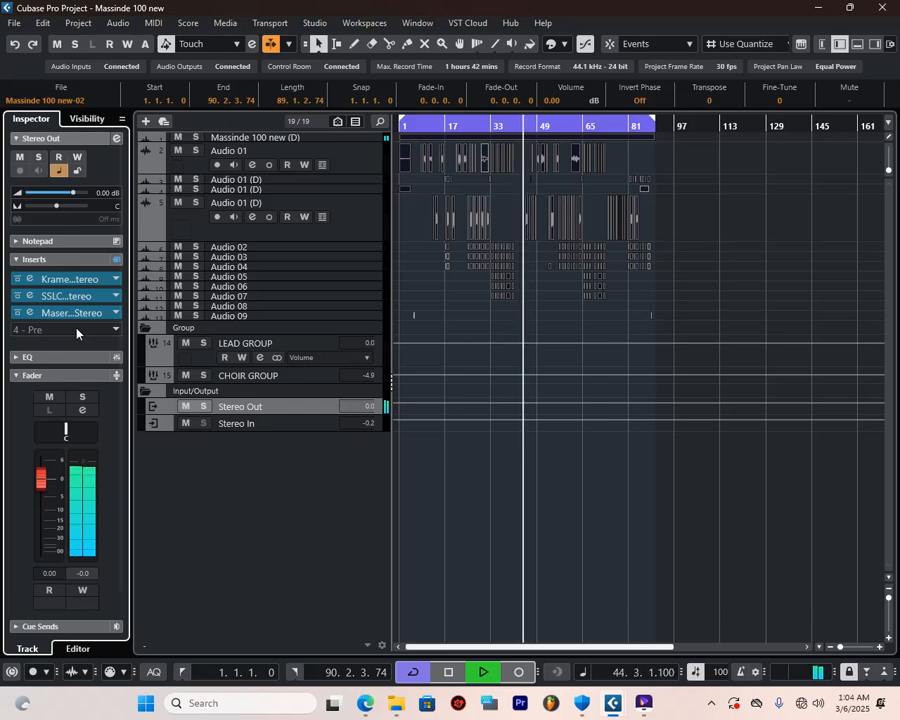
click(76, 331)
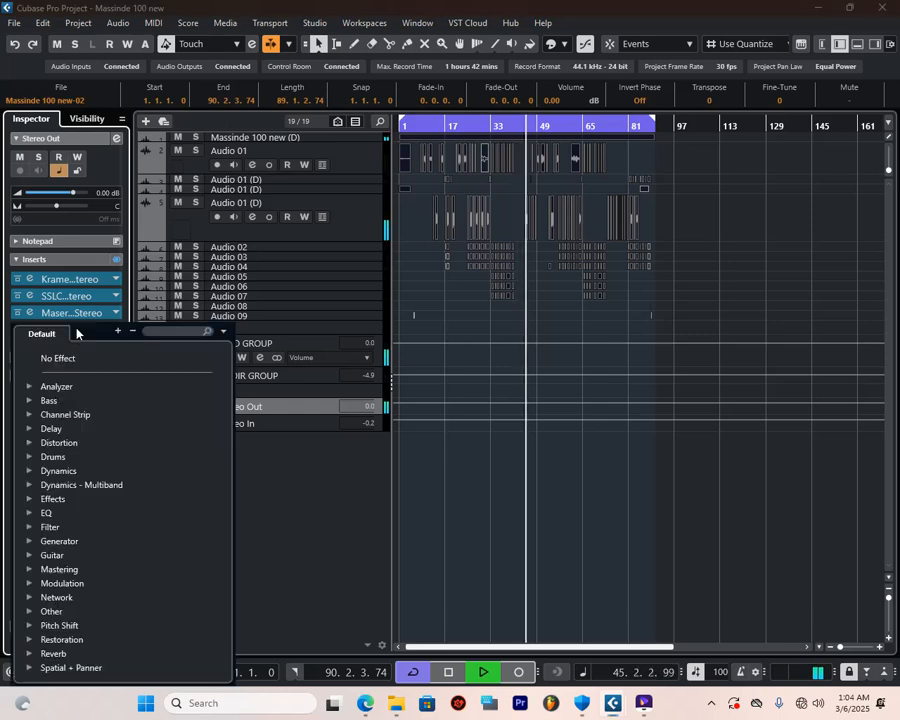
text(LIM)
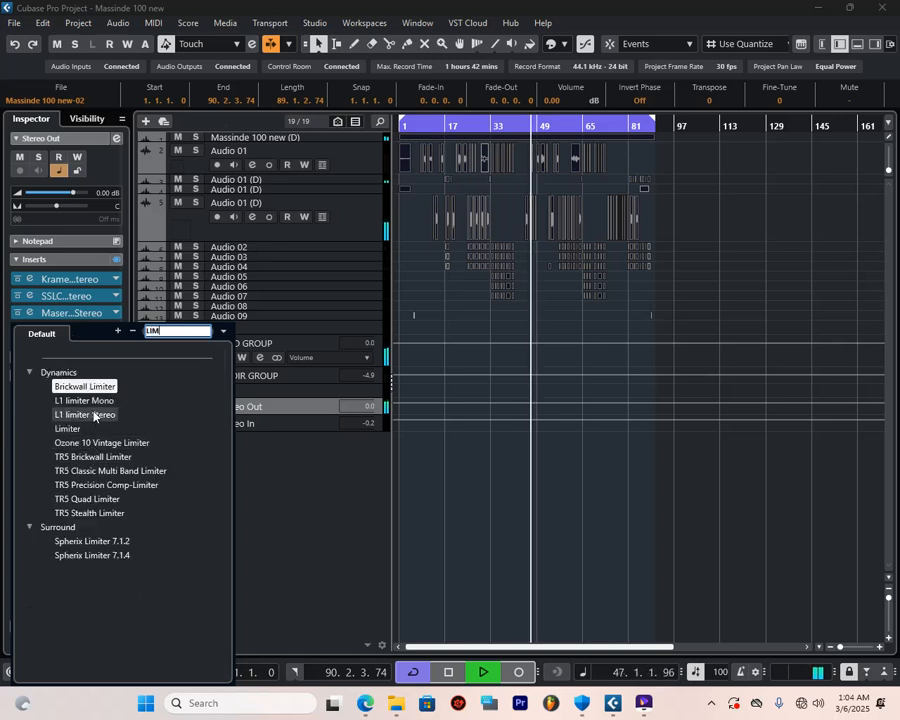
click(92, 413)
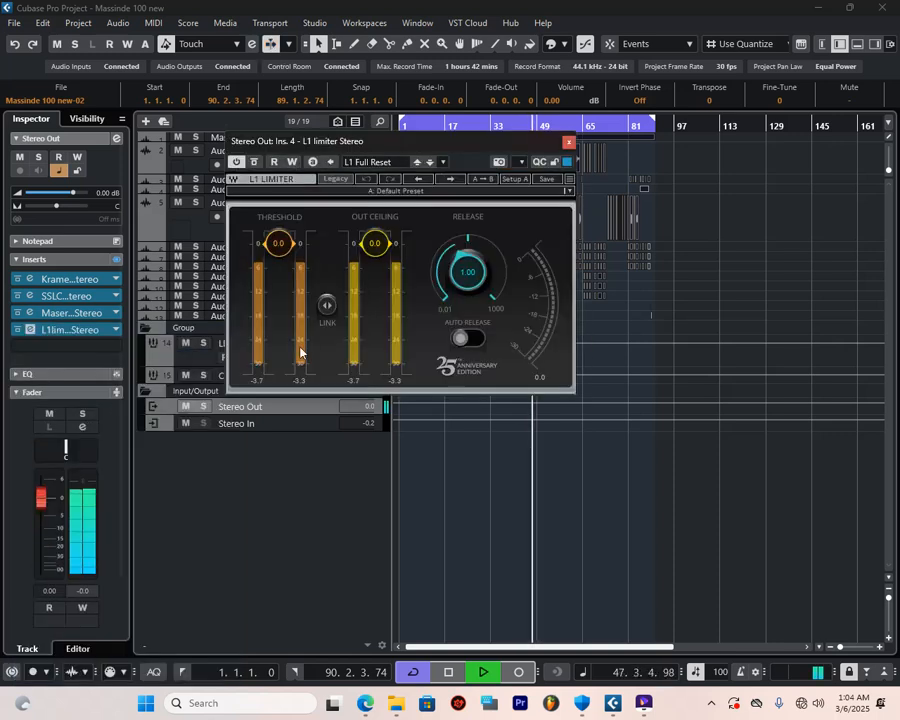
scroll(297, 250, down, 4)
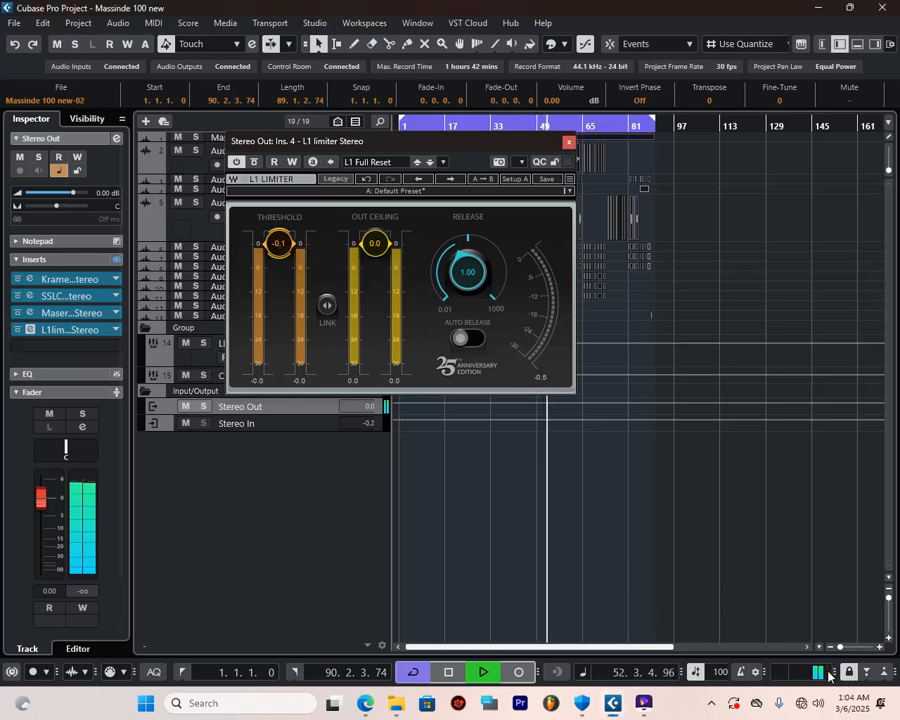
click(31, 330)
drag(101, 331, 272, 466)
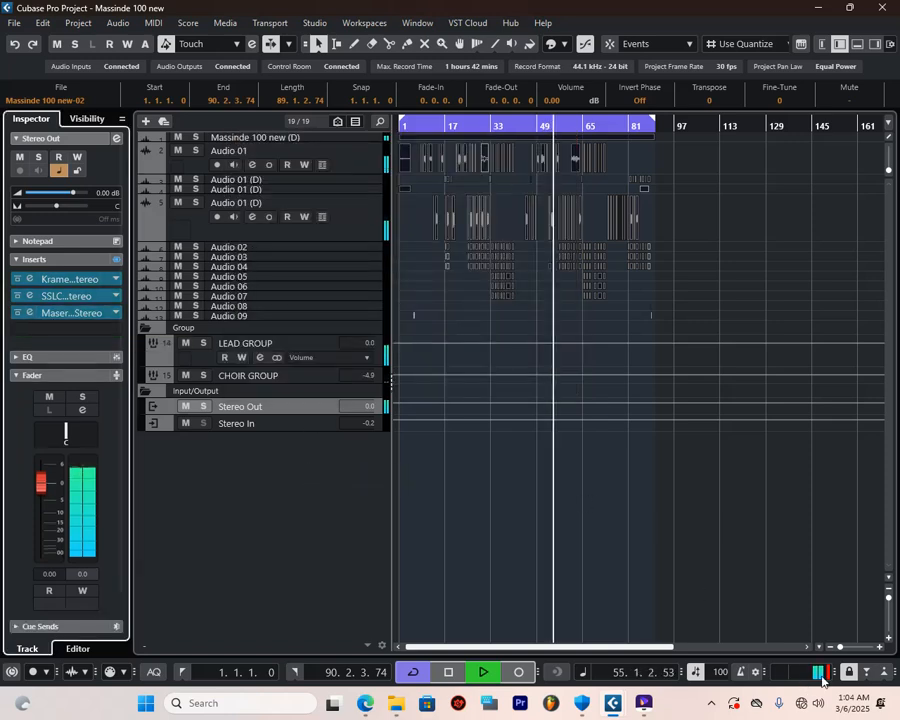
- Solo the CHOIR GROUP and set the volume of the choir events between bars 56 and 65 to -1.00 dB
click(682, 543)
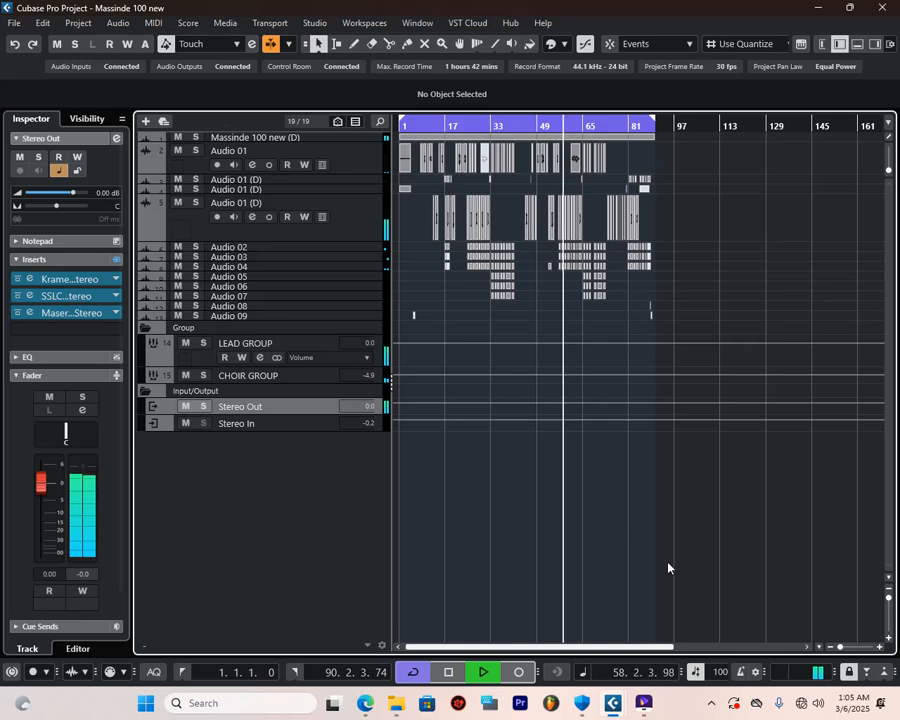
key(h)
key(h)
key(h)
key(h)
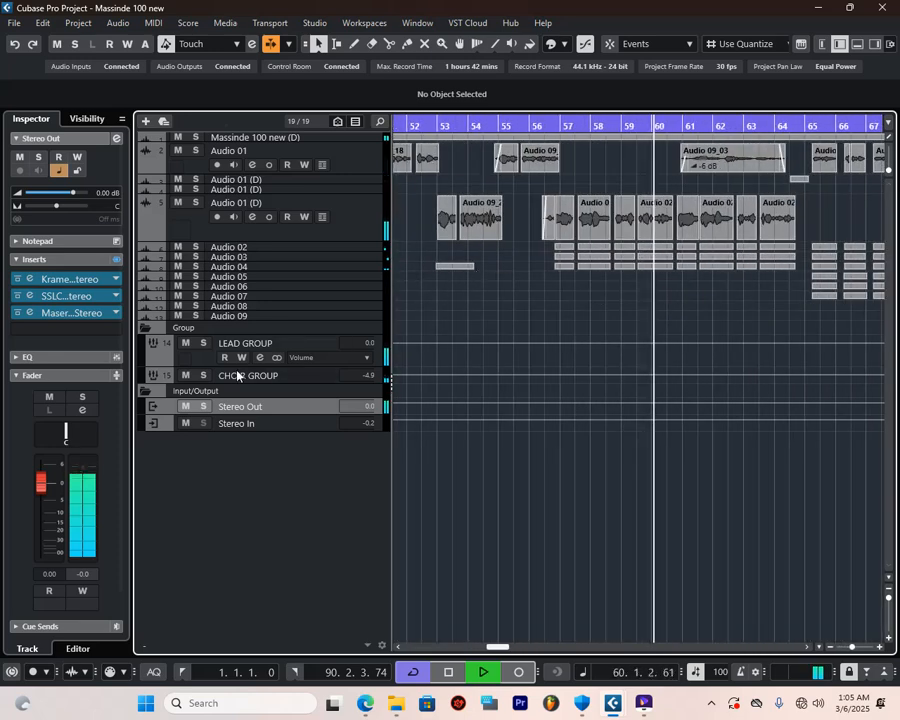
click(204, 376)
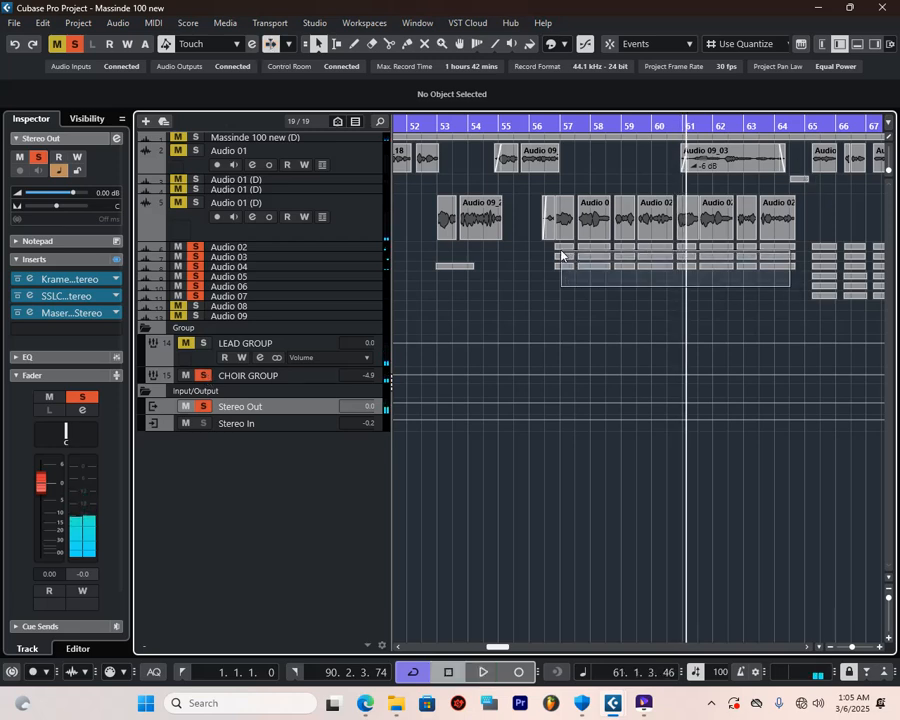
drag(561, 255, 558, 250)
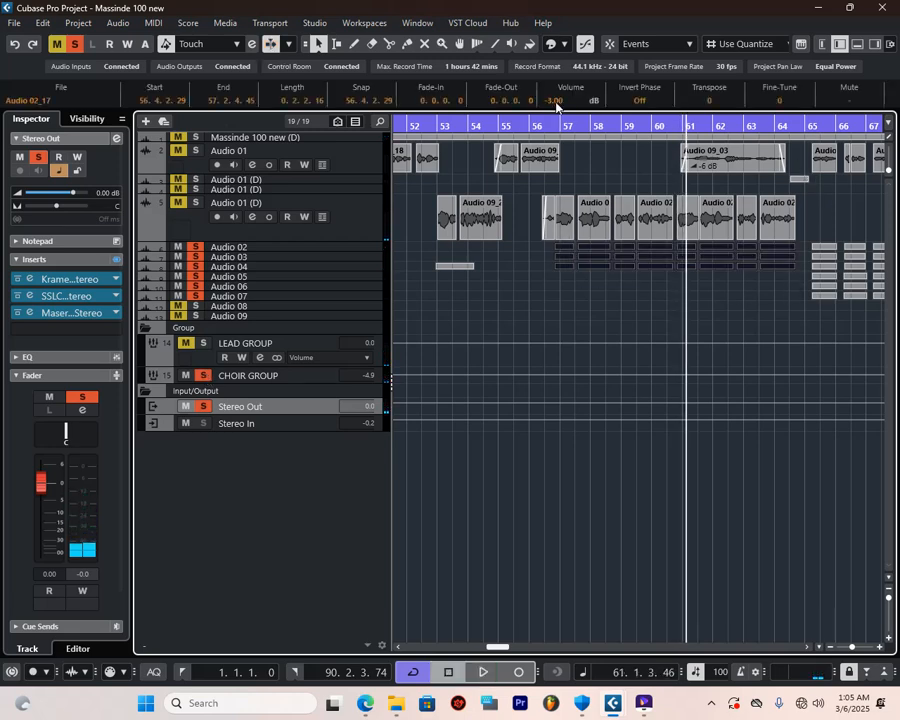
click(557, 125)
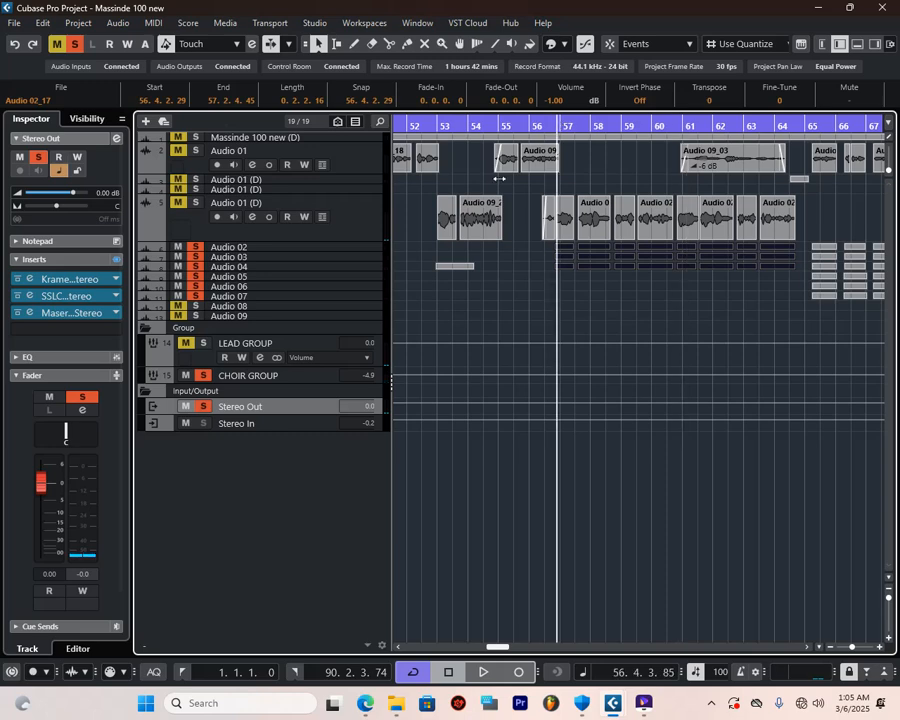
- Solo the LEAD GROUP as well, play from bar 57 and set the selected choir events' volume to 0.00 dB
click(204, 345)
key(space)
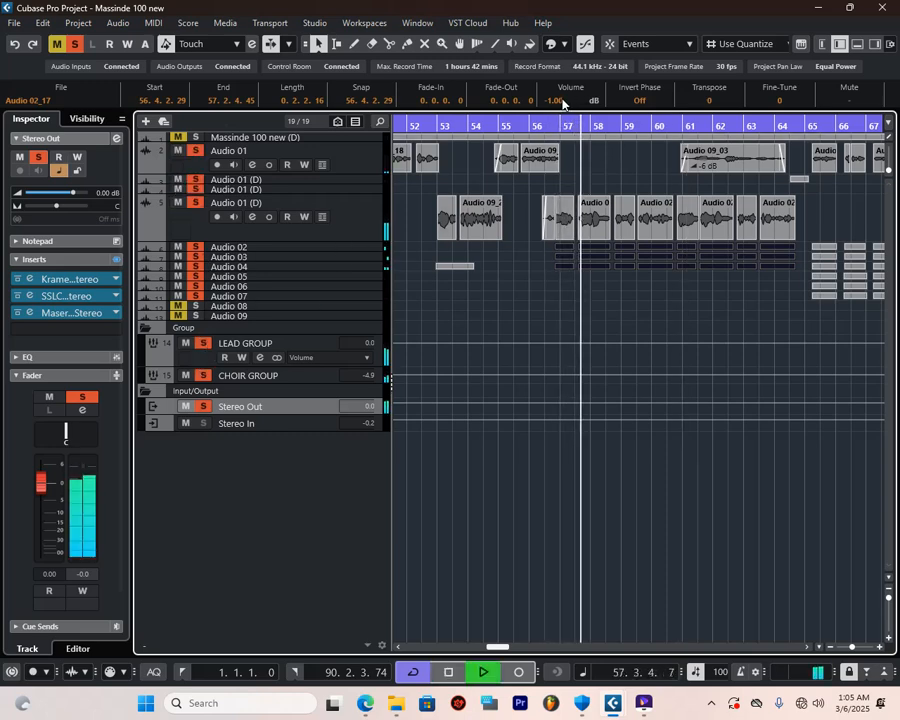
scroll(563, 104, up, 1)
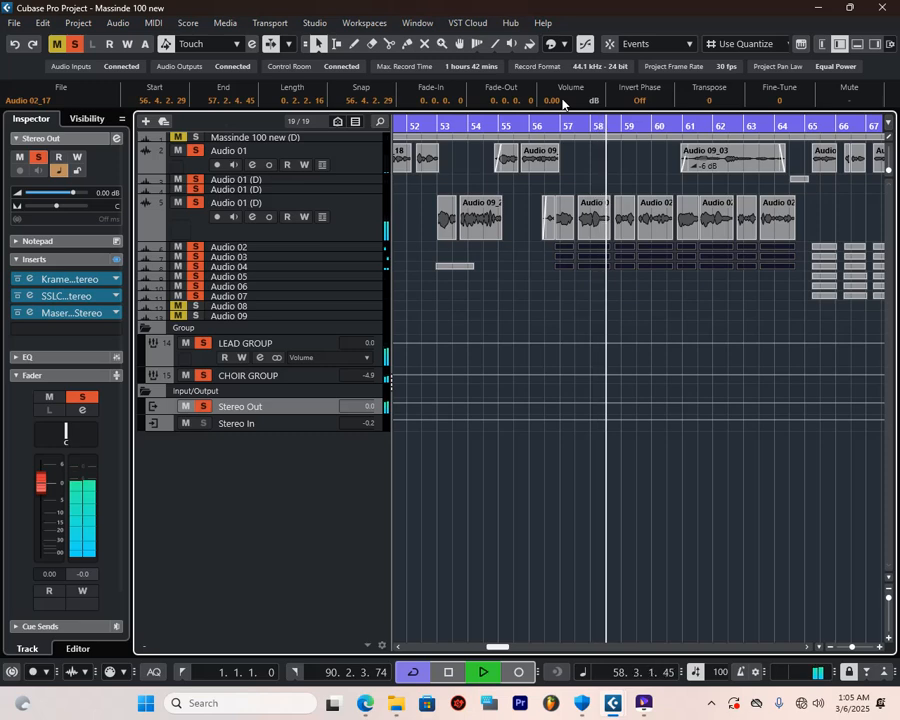
- Check the event volume of the choir parts around bar 25 against those around bar 57
key(g)
key(g)
key(g)
key(g)
key(g)
key(g)
key(g)
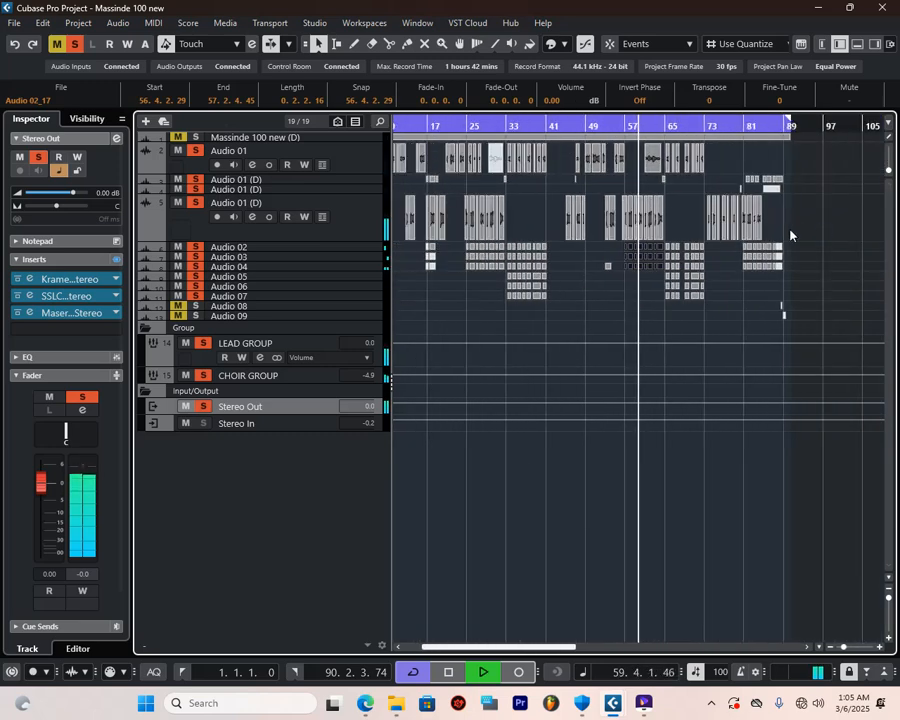
click(472, 125)
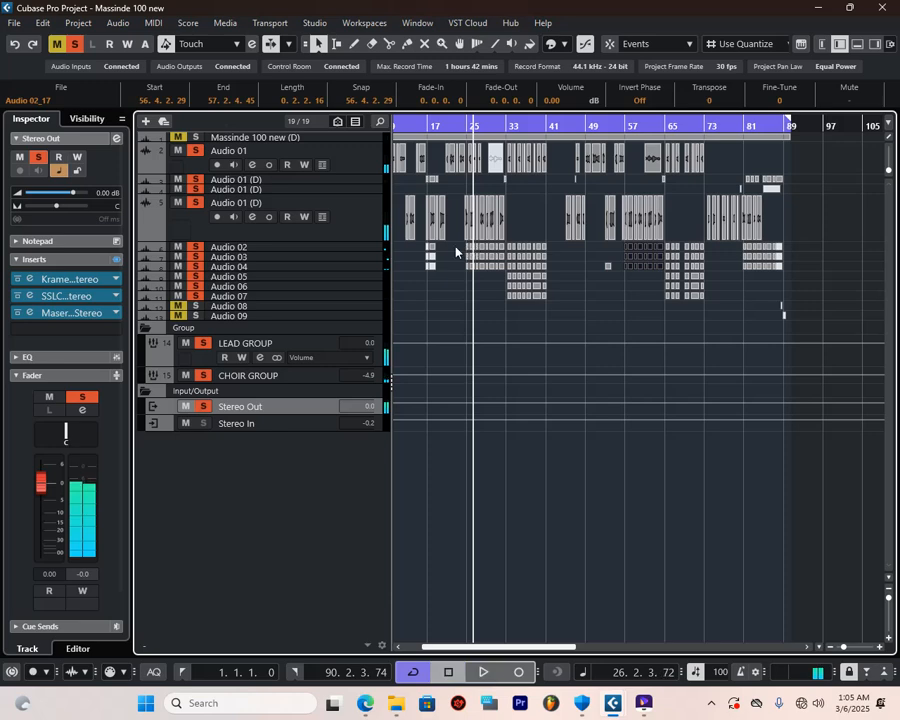
drag(456, 247, 504, 288)
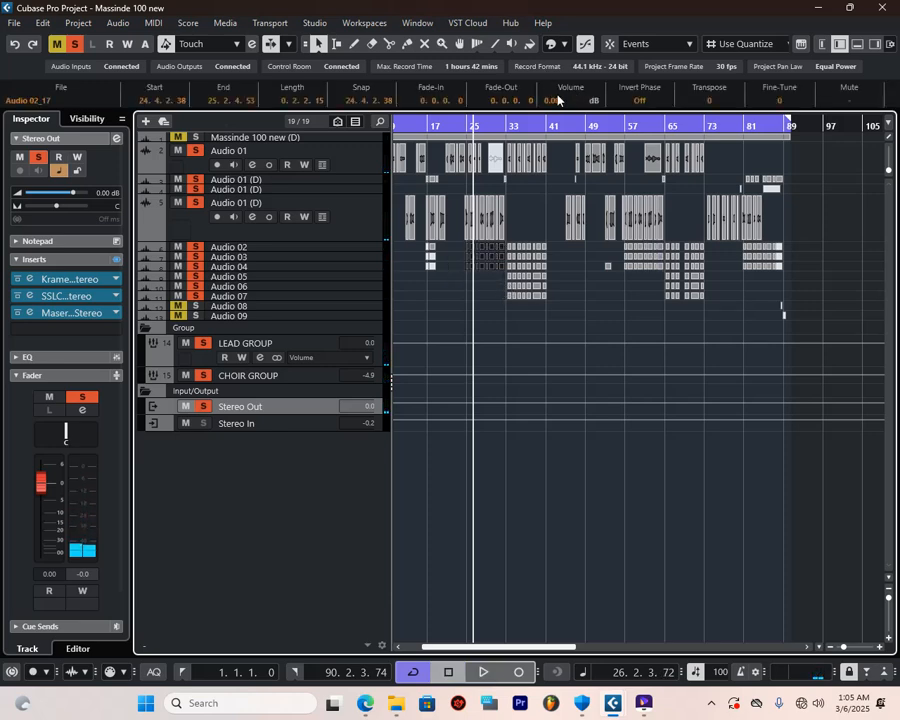
drag(617, 250, 634, 276)
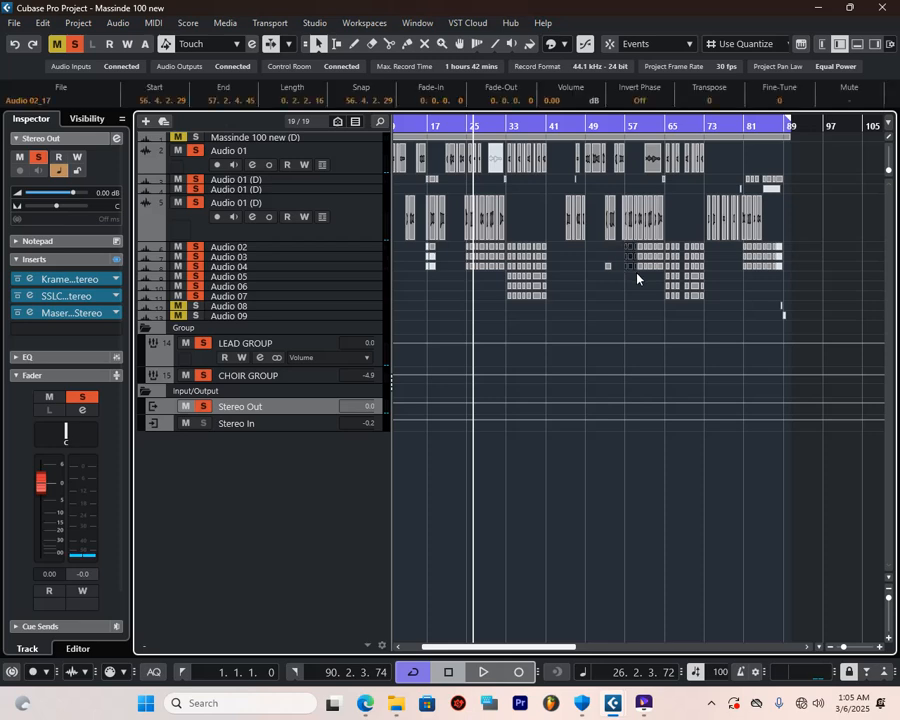
- Play the soloed vocals around bars 26, 57 and 62 to compare the choir level in each section
key(space)
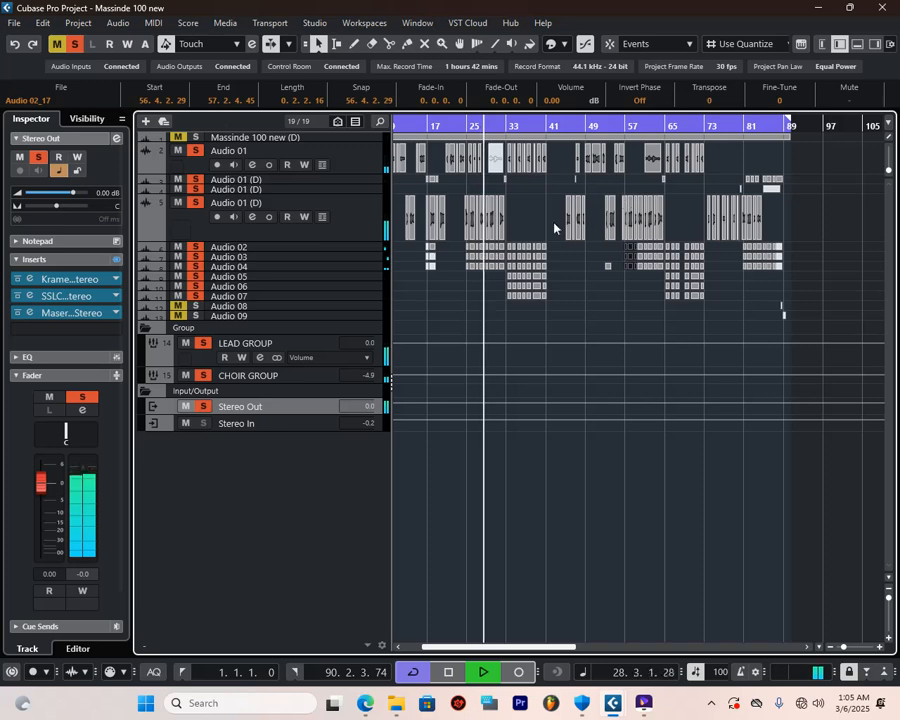
click(619, 125)
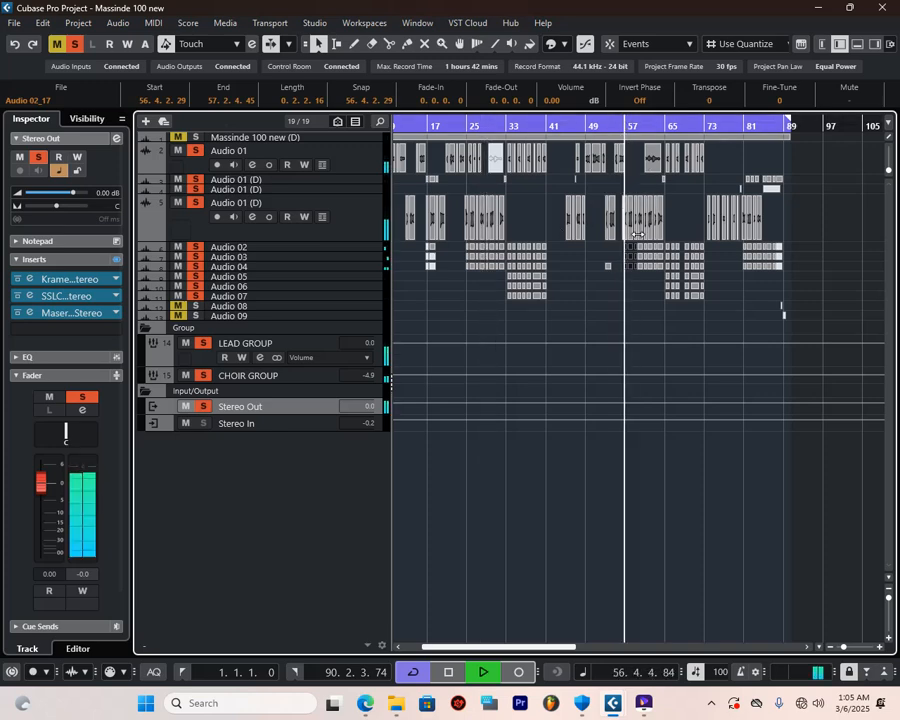
click(645, 125)
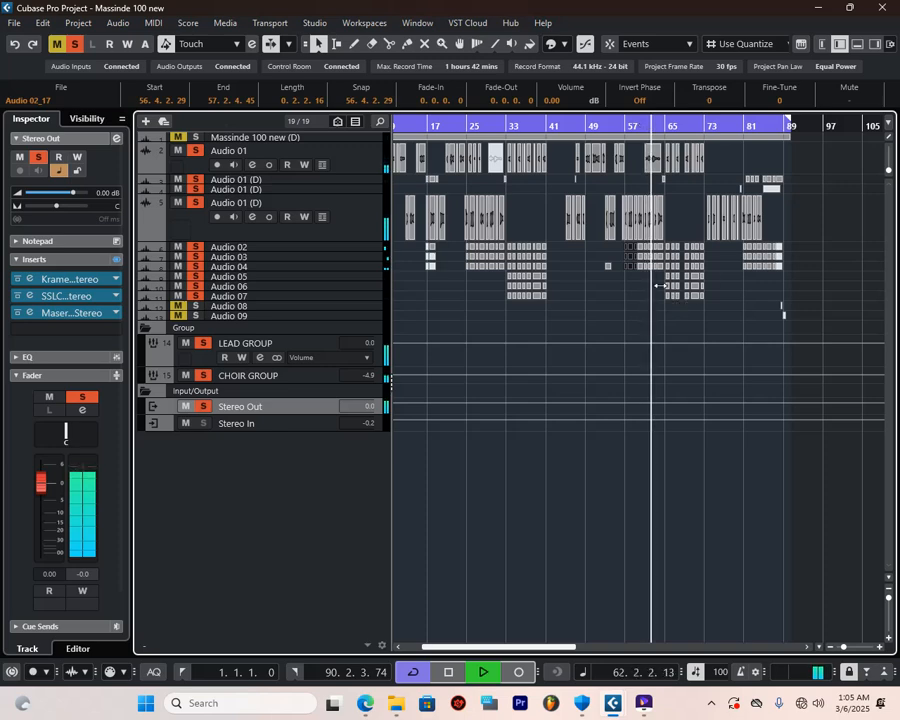
- Clear all solo and mute states and play the full mix from bar 57
click(627, 127)
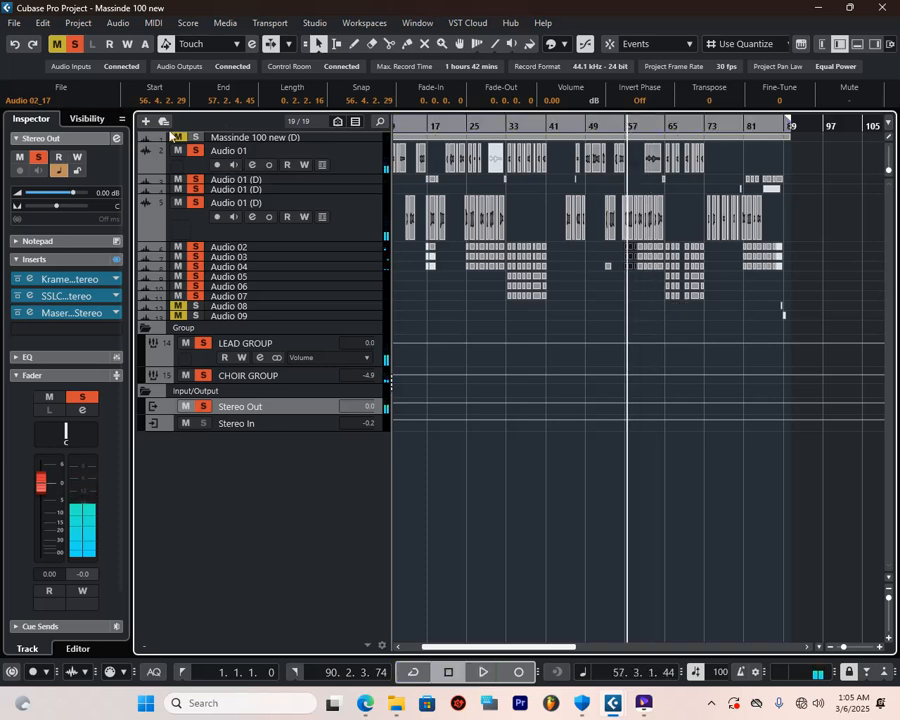
click(73, 46)
click(56, 44)
key(space)
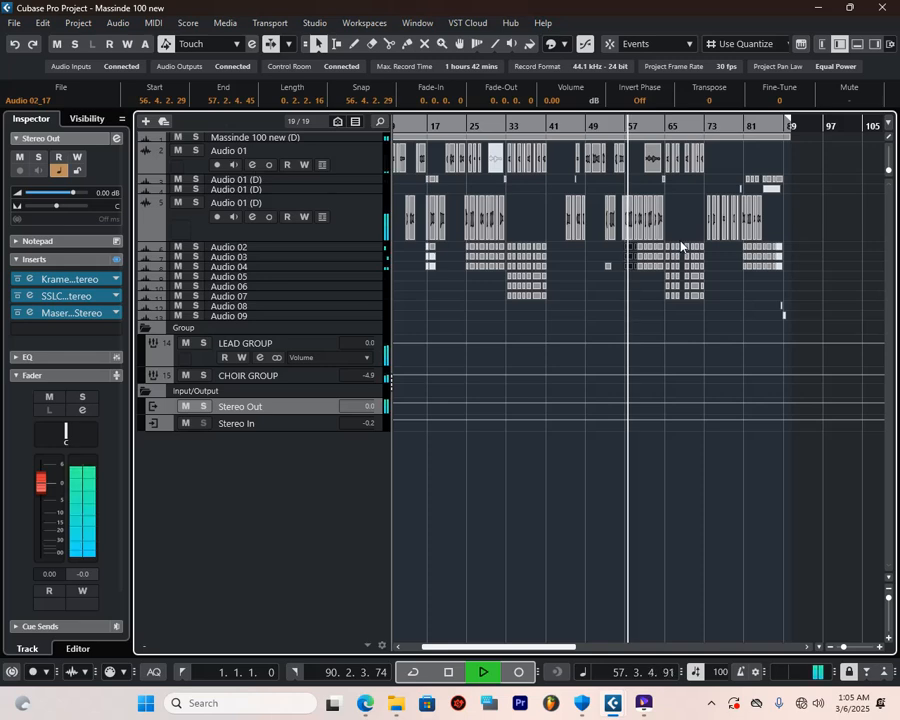
- Check the volume of the Audio 09_03 event near bar 61 on the Audio 01 track while the full mix plays
key(h)
key(h)
key(h)
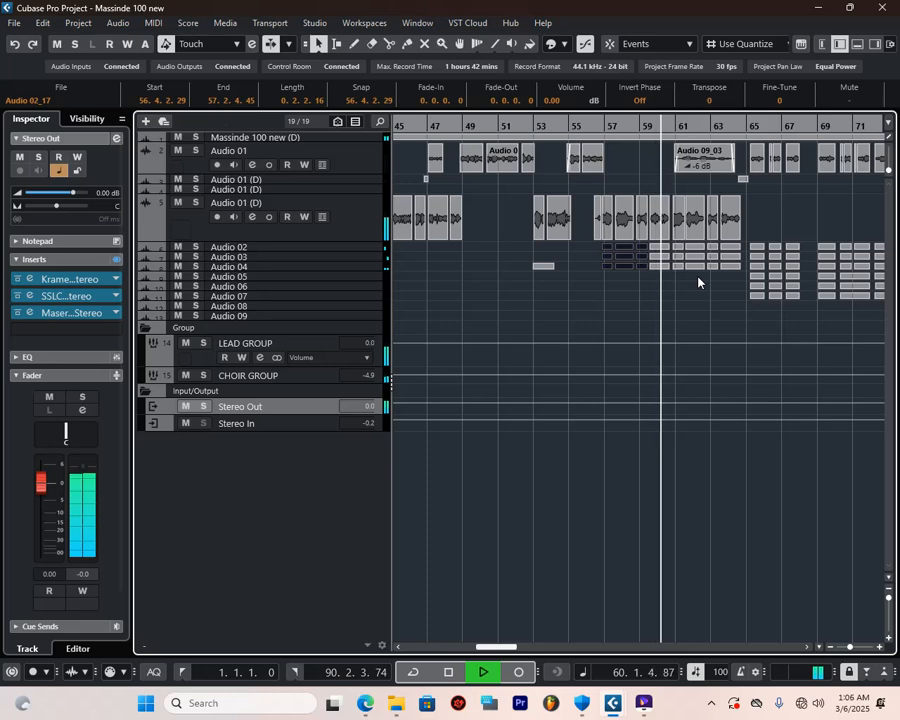
shift+click(701, 156)
click(645, 161)
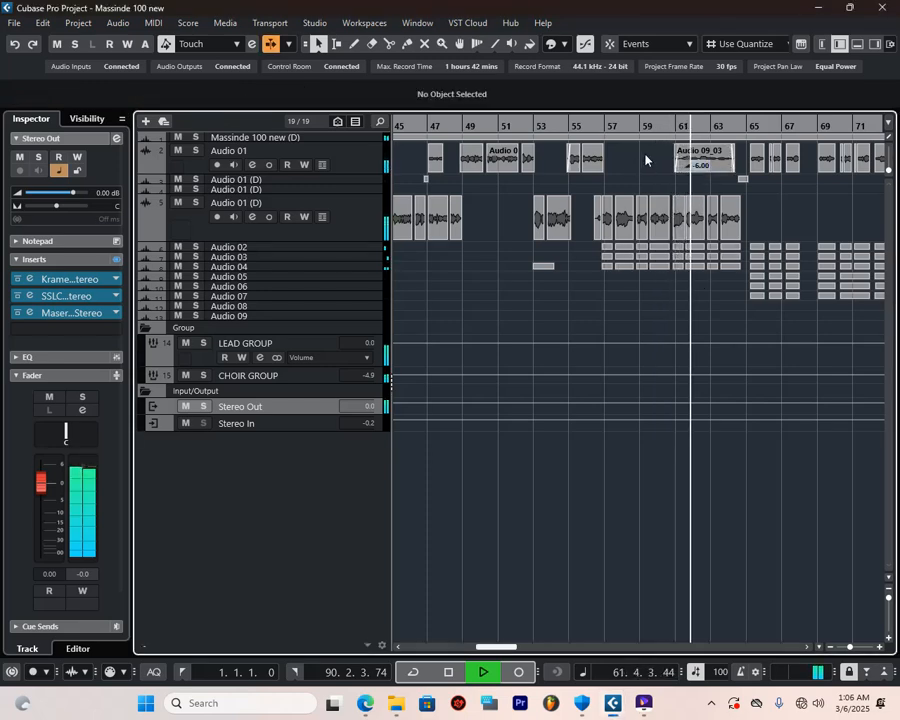
click(709, 156)
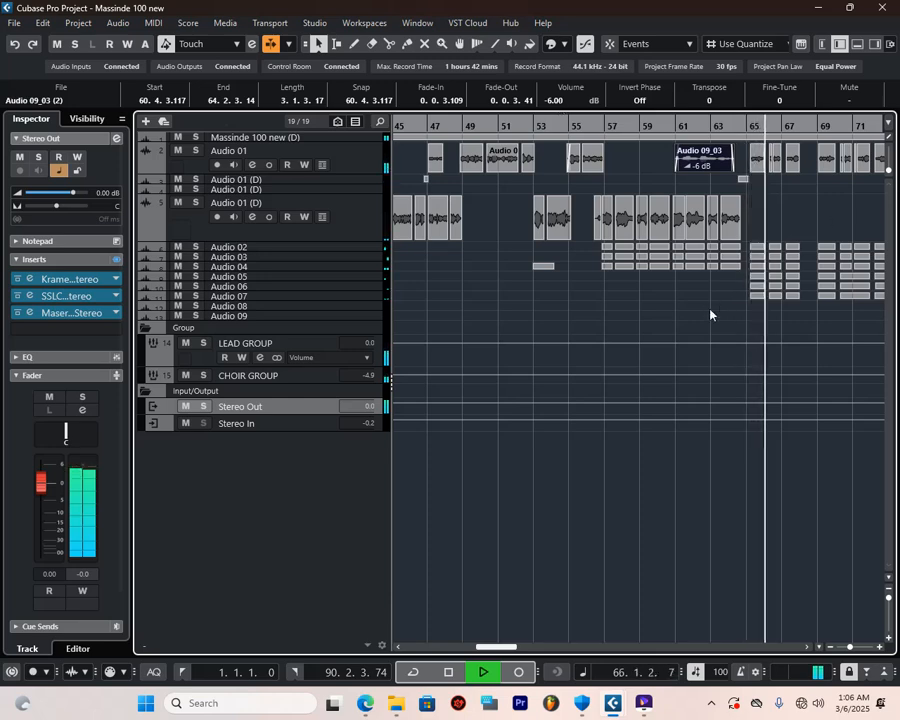
key(g)
key(g)
key(g)
key(g)
key(g)
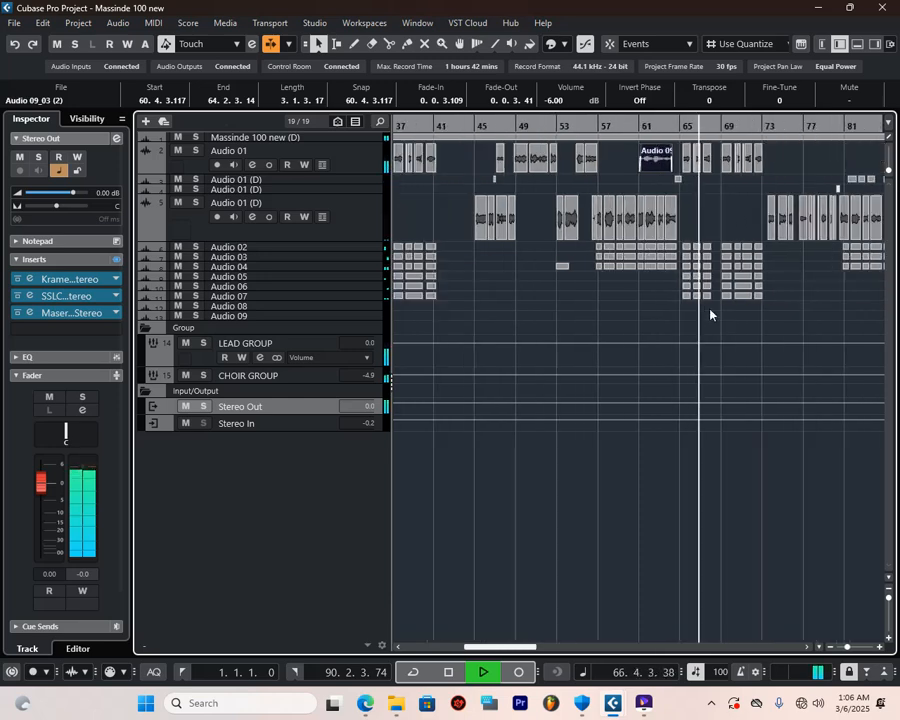
key(g)
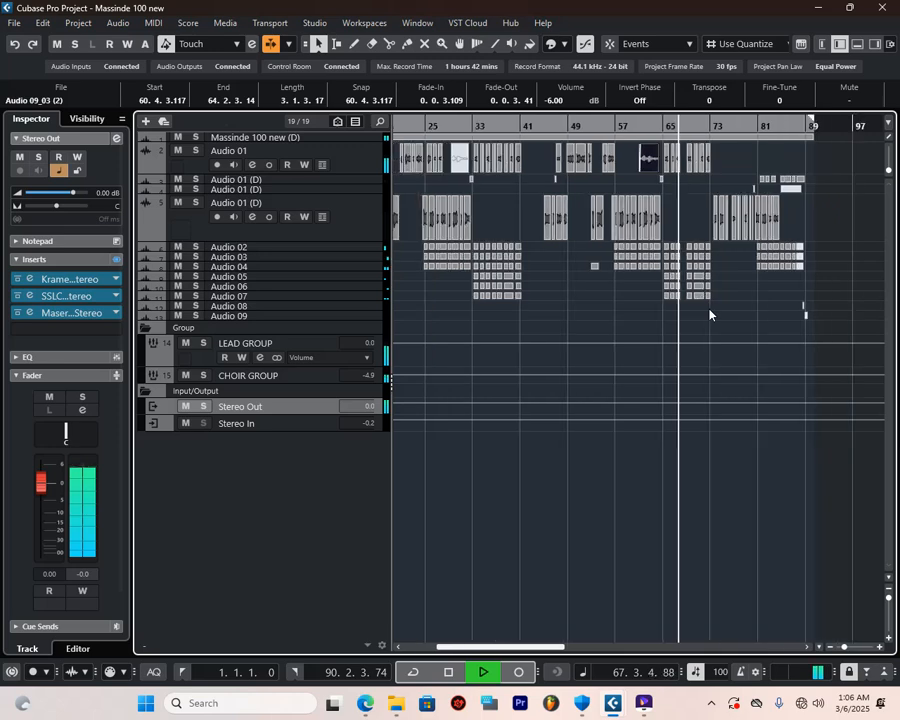
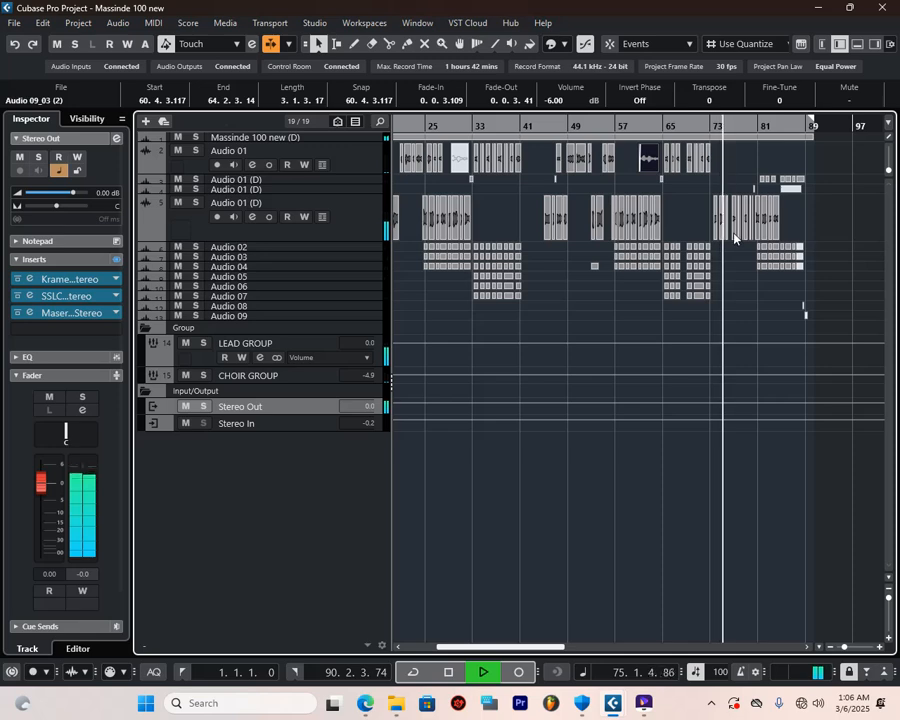
- Unmute the two "wille mix new logo" events near bars 88 and 89 on the Audio 08 and Audio 09 tracks
click(838, 317)
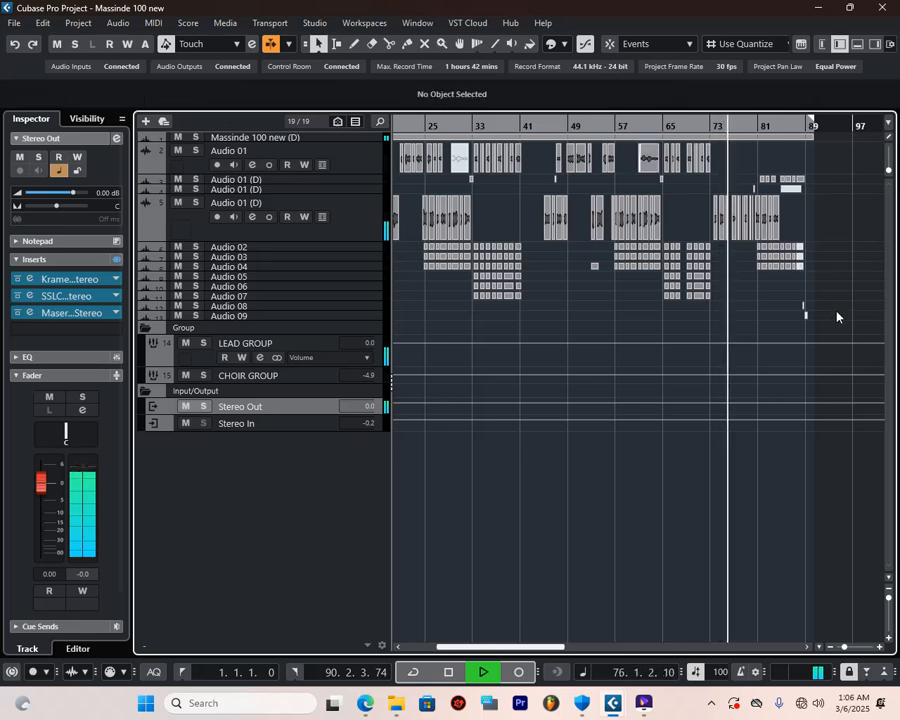
drag(846, 648, 851, 646)
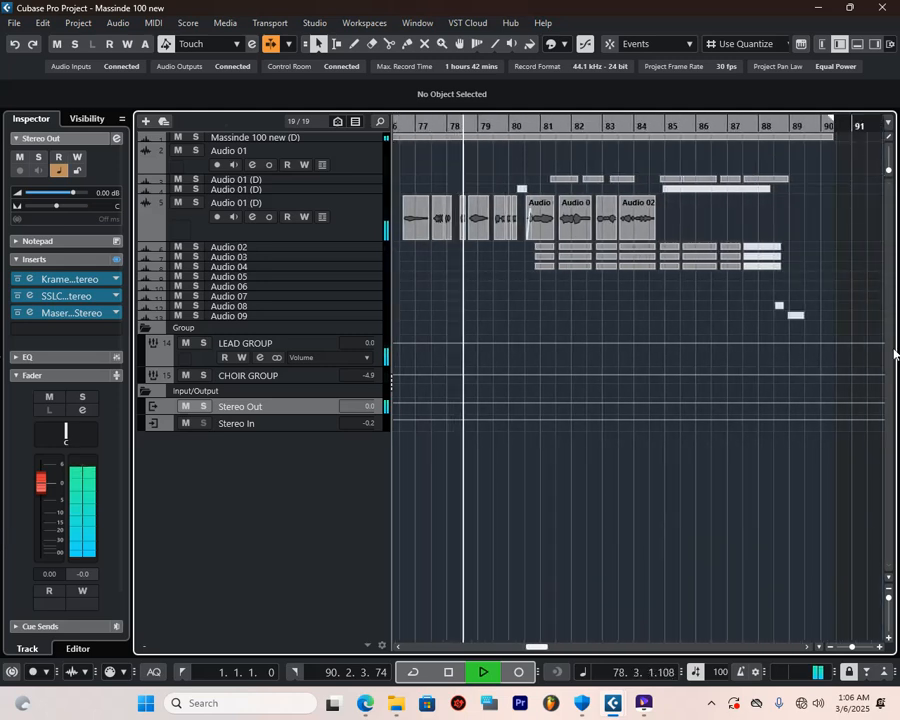
click(424, 43)
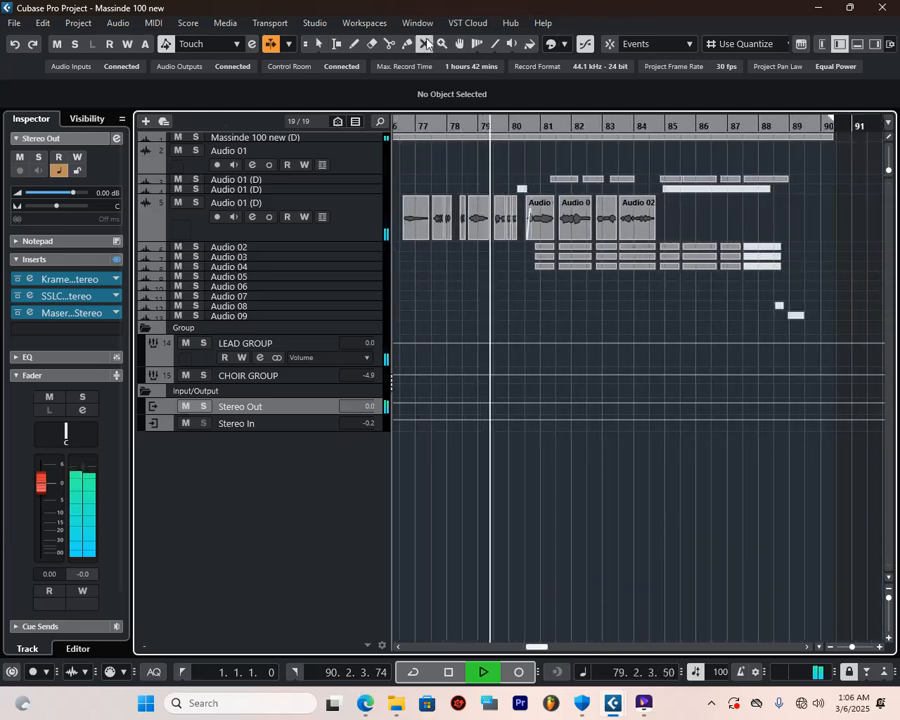
drag(858, 281, 770, 331)
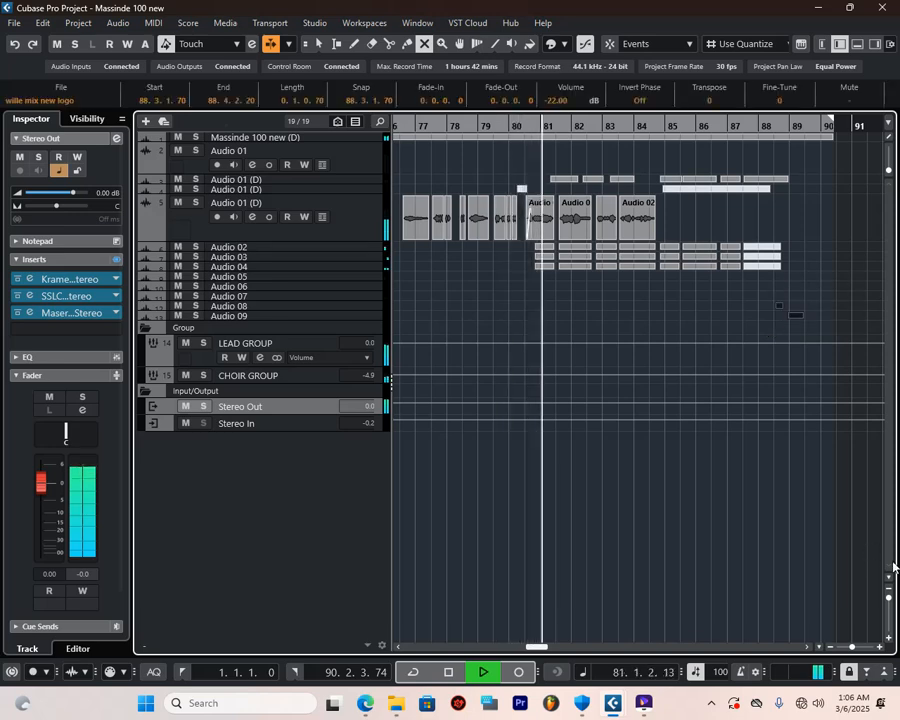
click(889, 600)
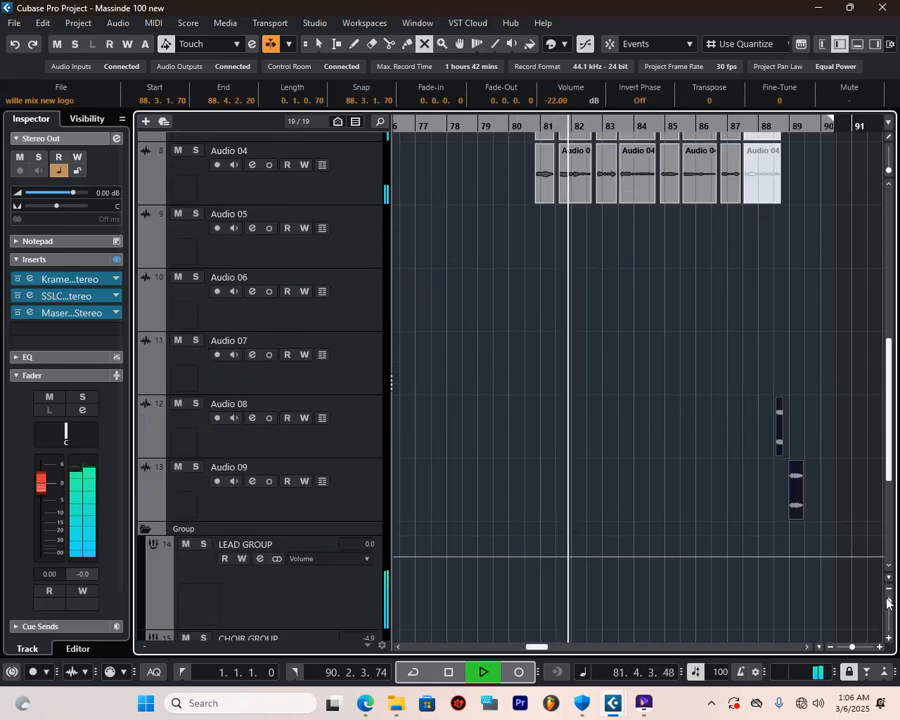
- Raise the unmuted choir events on Audio 02 to 04 from bar 80 to 87 by 2 dB and play from bar 80
scroll(747, 316, up, 4)
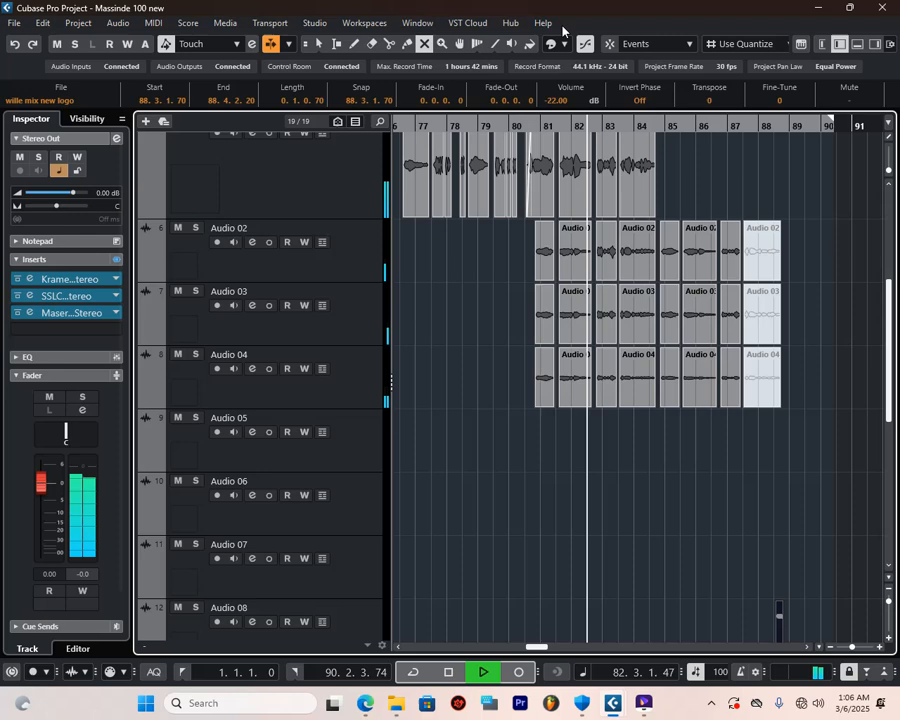
click(517, 126)
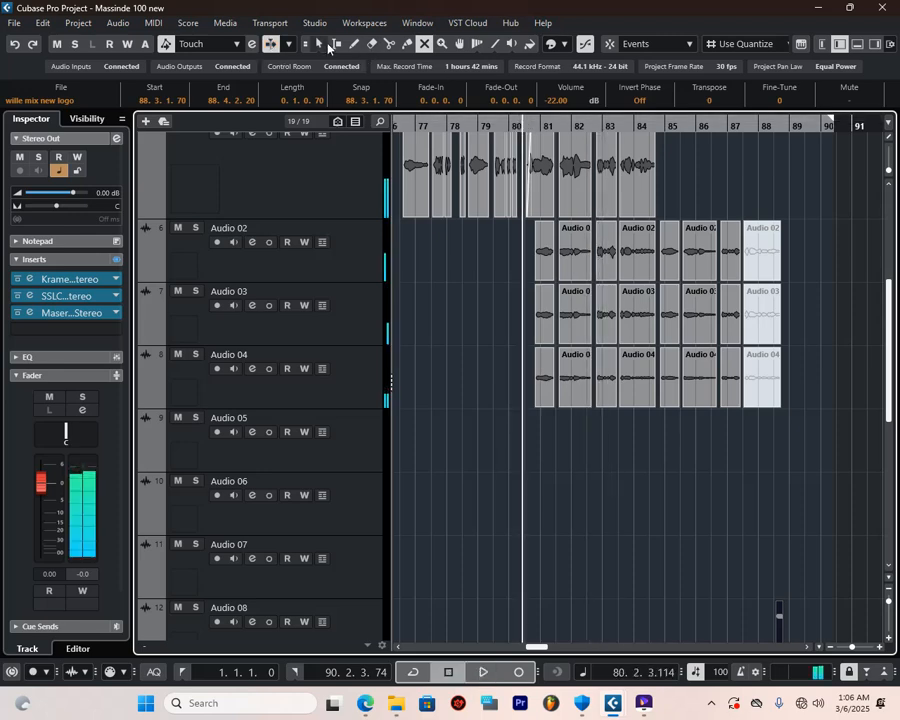
drag(502, 264, 732, 432)
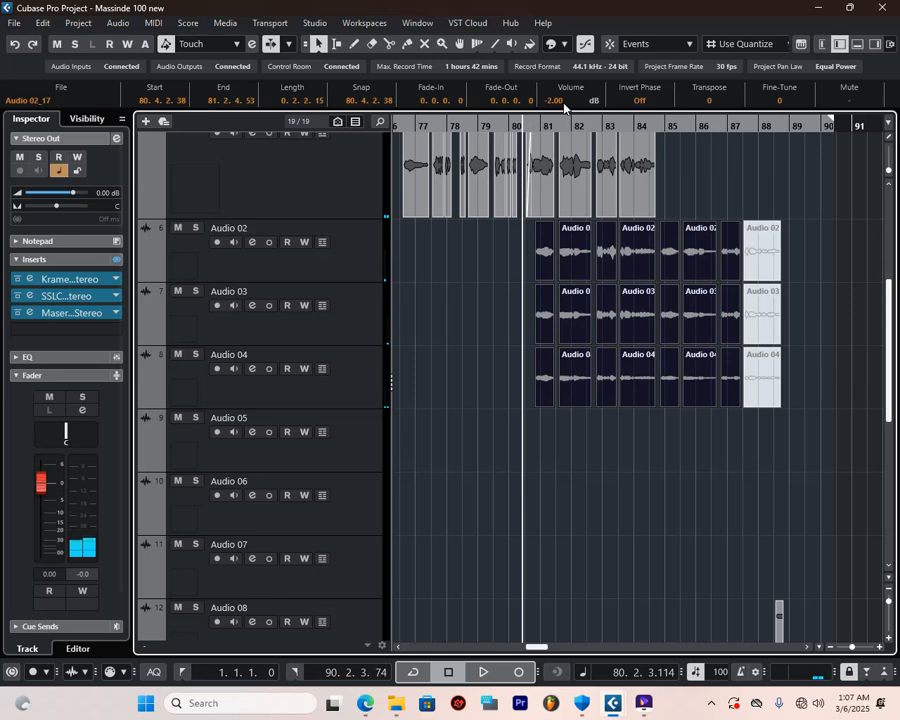
key(space)
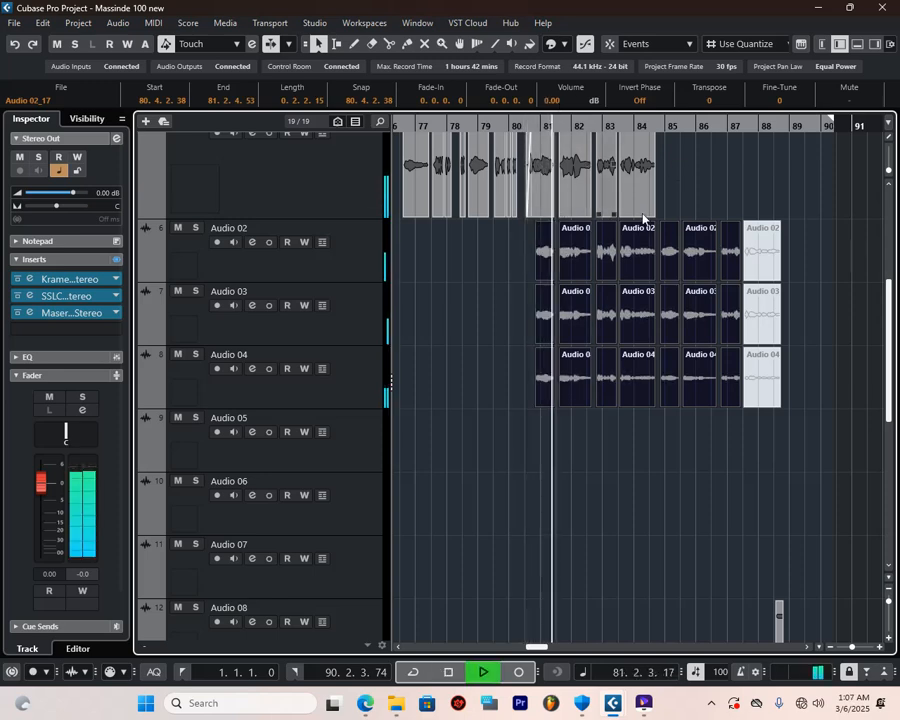
- Set the volume of both "wille mix new logo" events near bars 88 and 89 to -23 dB while playing to the end
scroll(713, 209, up, 2)
scroll(713, 209, up, 2)
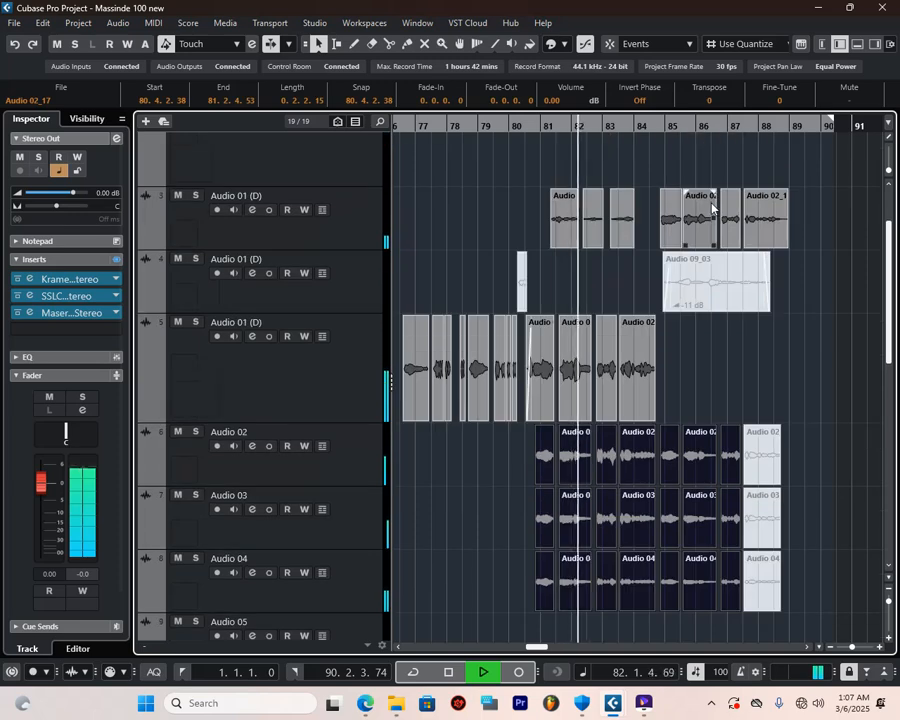
scroll(810, 261, down, 4)
scroll(810, 261, down, 4)
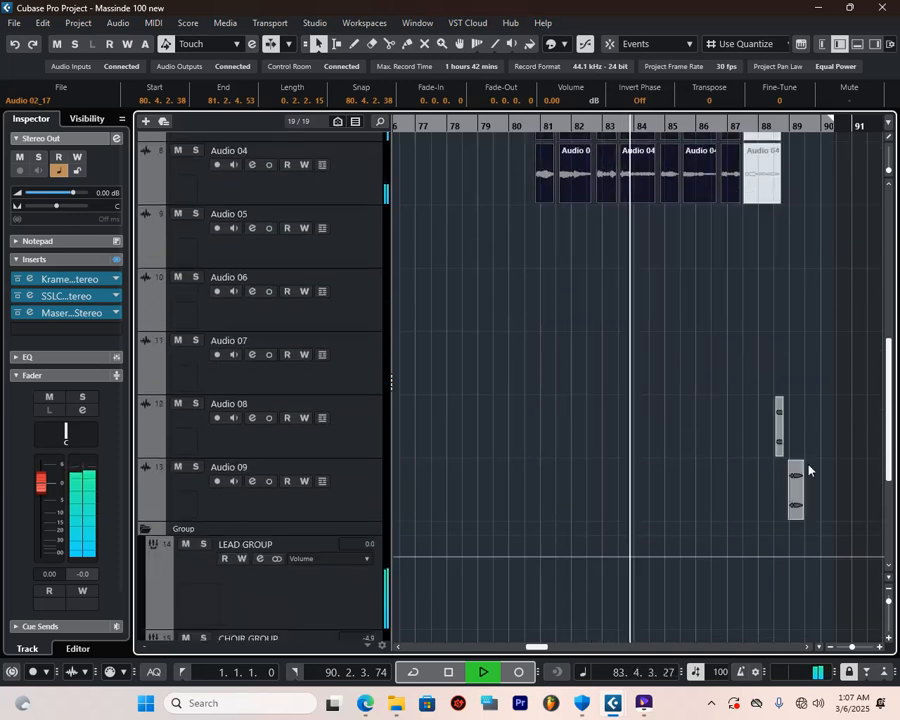
drag(840, 388, 770, 432)
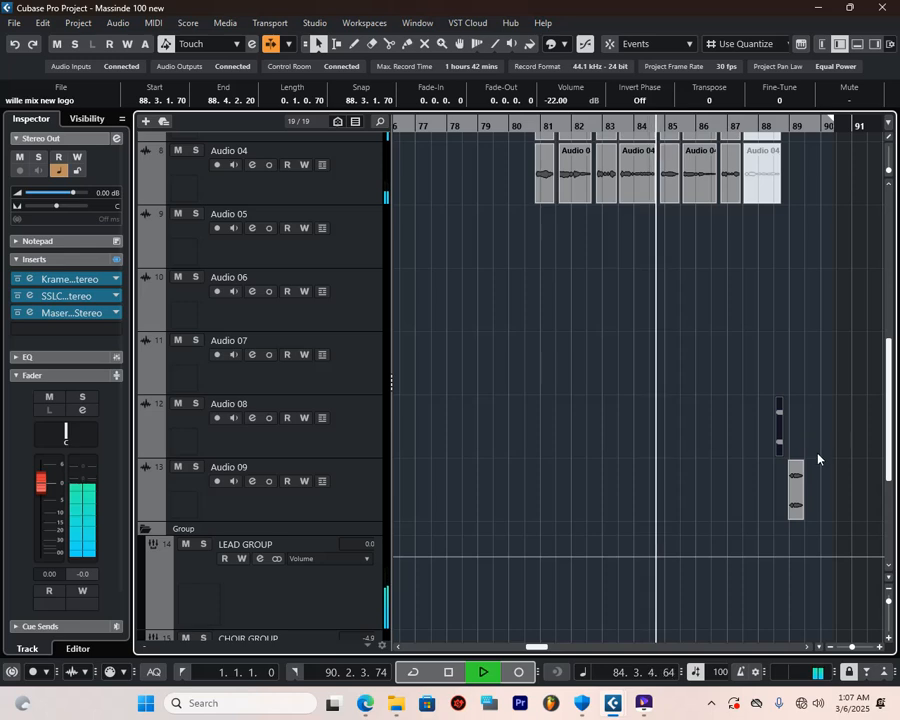
drag(828, 462, 791, 515)
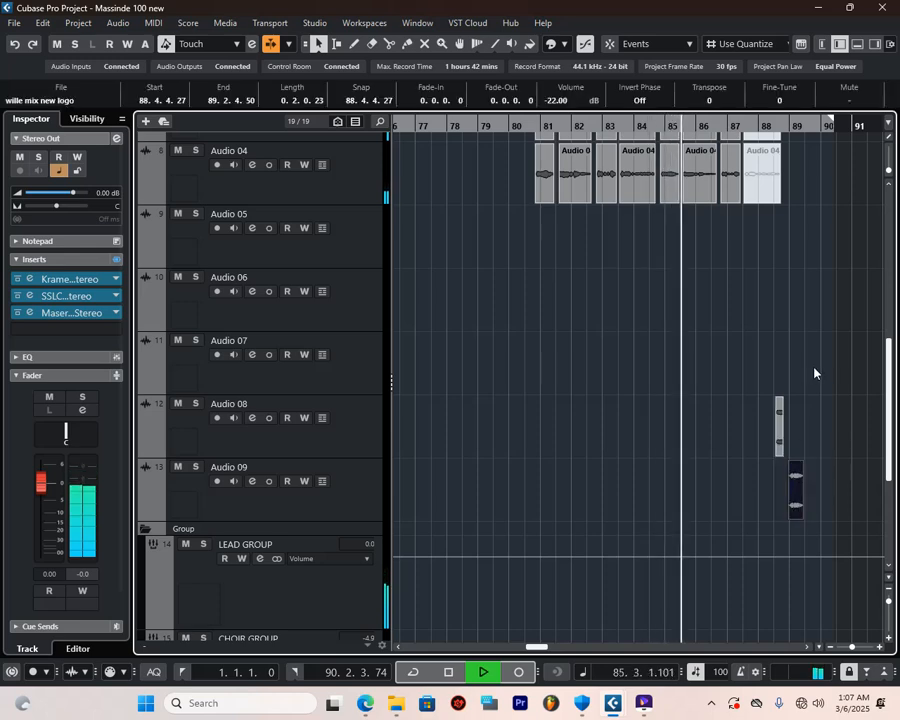
drag(816, 365, 769, 506)
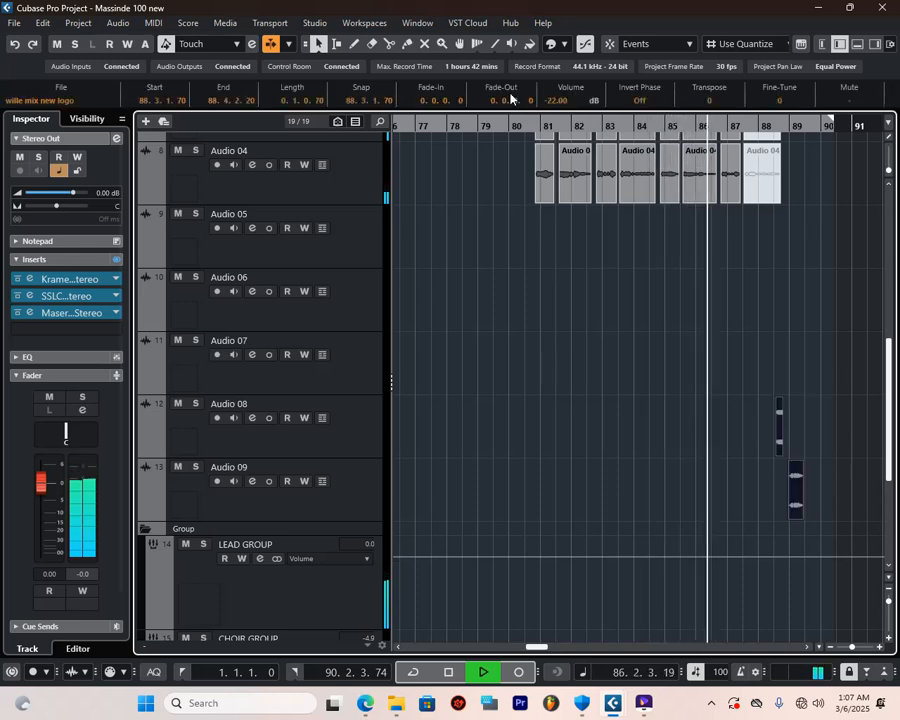
scroll(557, 107, down, 2)
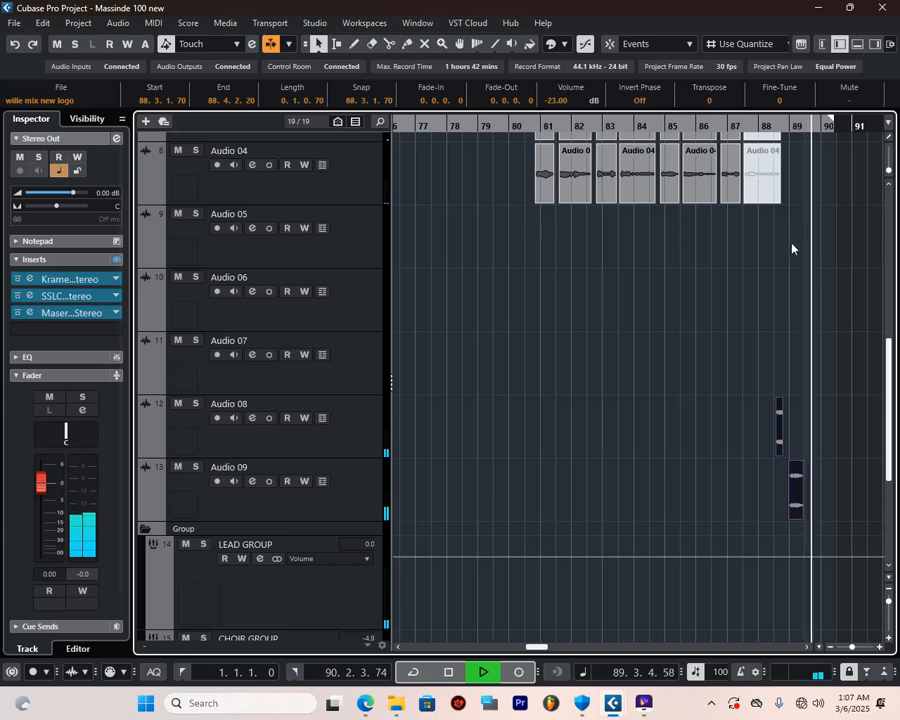
key(space)
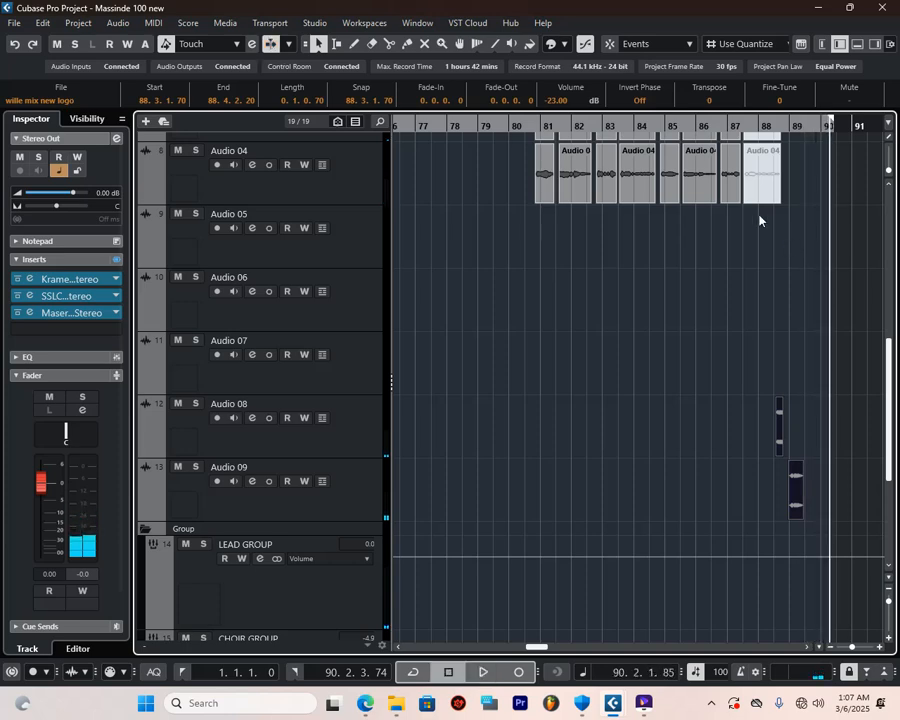
- Turn on cycle mode and play the full mix from bar 1
click(687, 122)
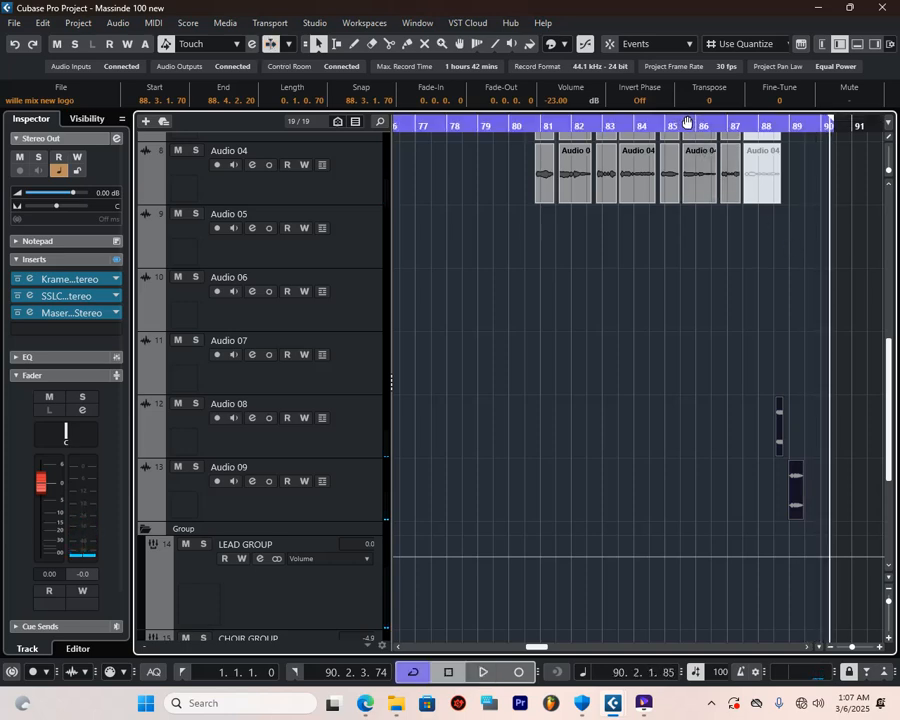
key(Home)
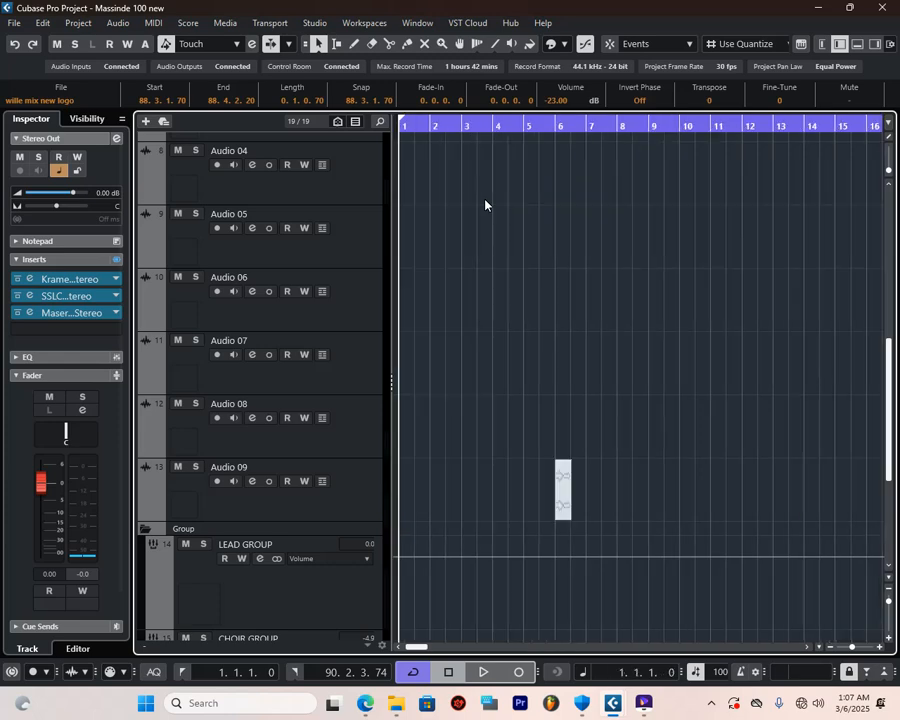
key(space)
scroll(476, 300, up, 5)
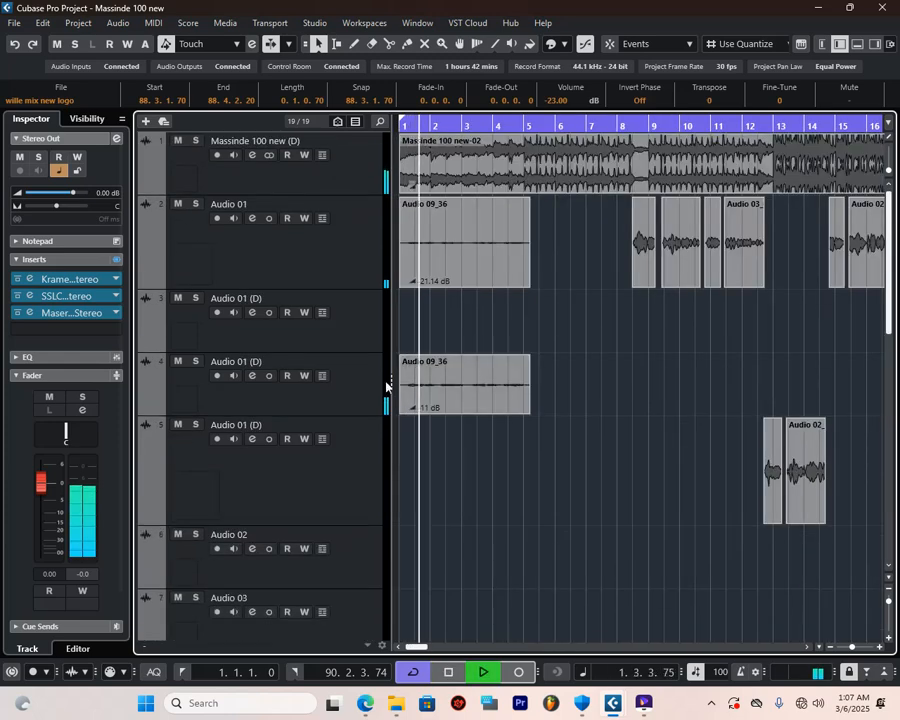
- Solo the fourth track, Audio 01 (D), and loop playback over its Audio 09_36 event at the song's start
key(space)
click(195, 361)
key(space)
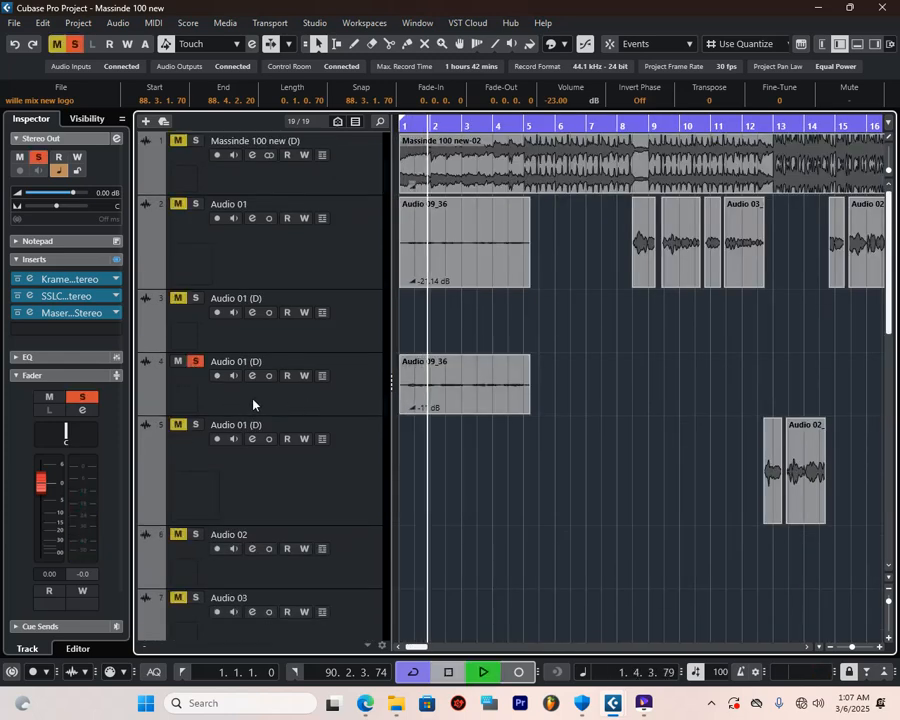
click(469, 387)
key(p)
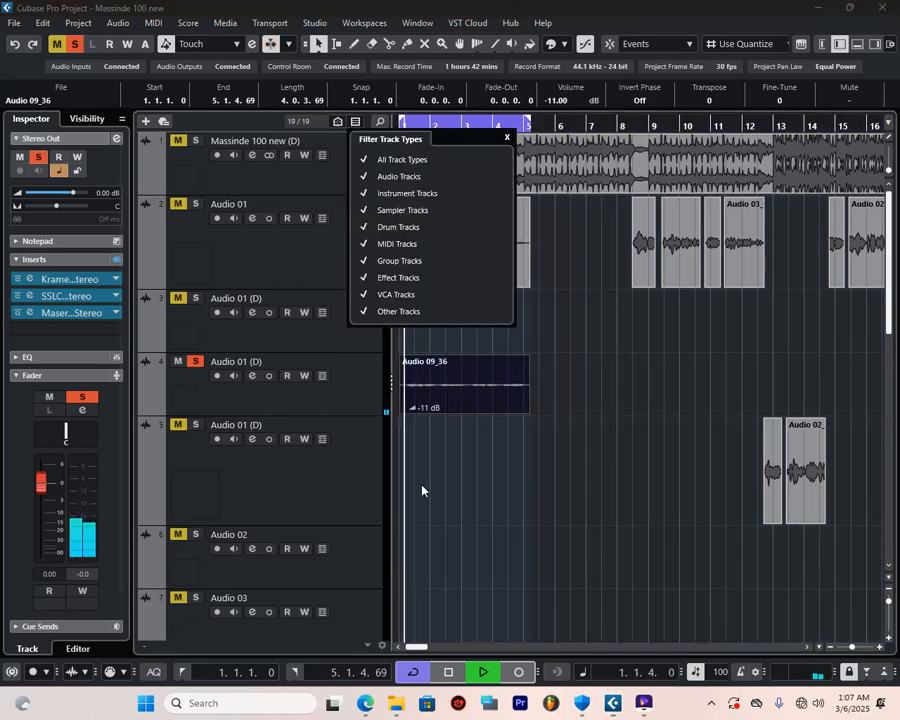
- Open the channel settings of the soloed Audio 01 (D) track and bypass all its inserts
click(197, 408)
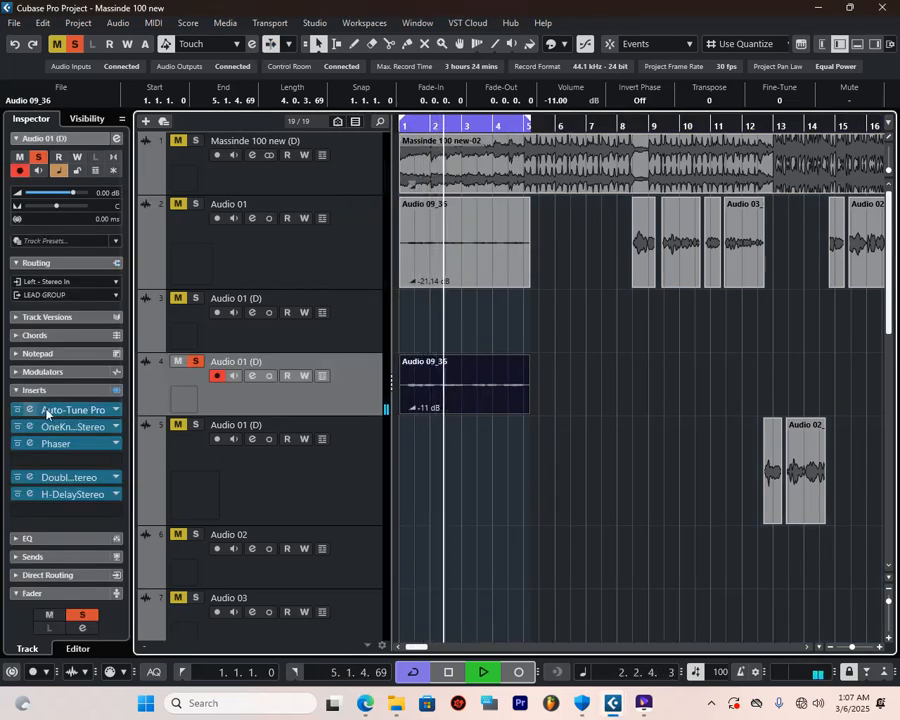
click(115, 140)
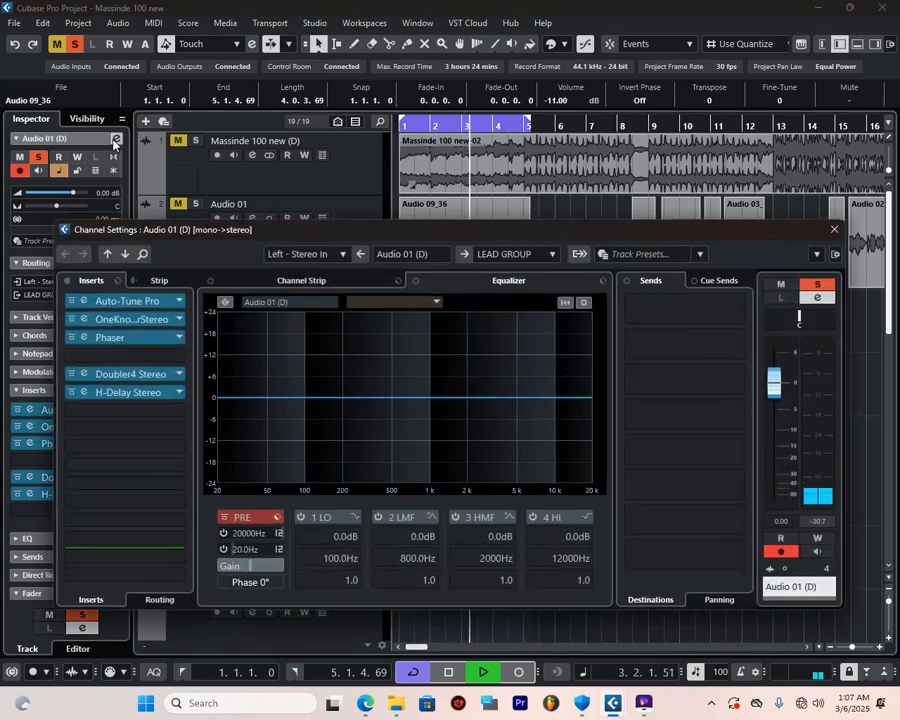
click(67, 281)
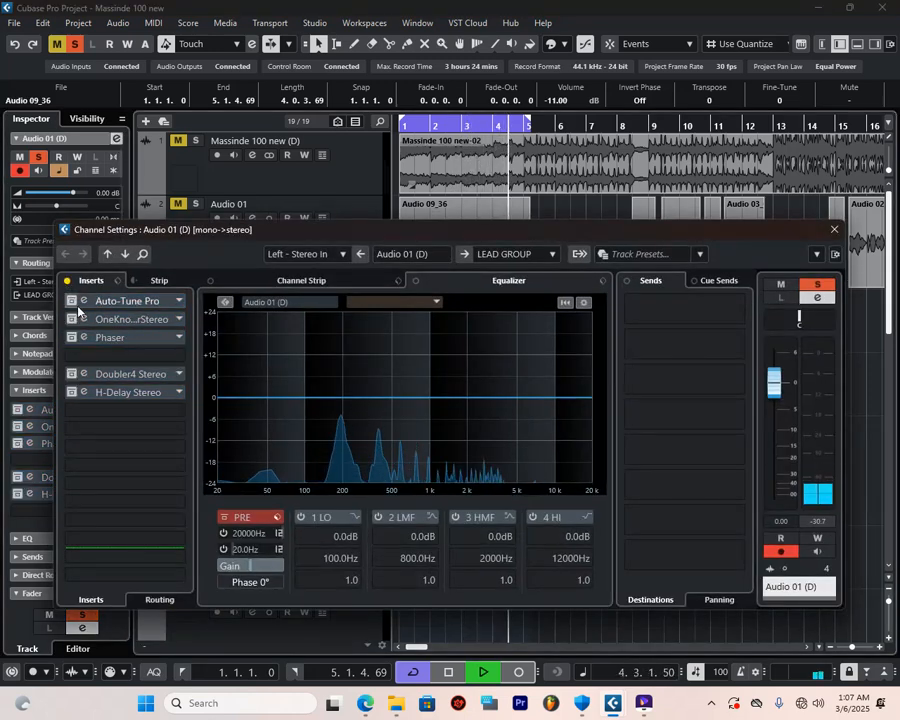
- Reactivate the Auto-Tune Pro insert and review its key, scale and retune settings while the loop plays
click(71, 307)
click(108, 304)
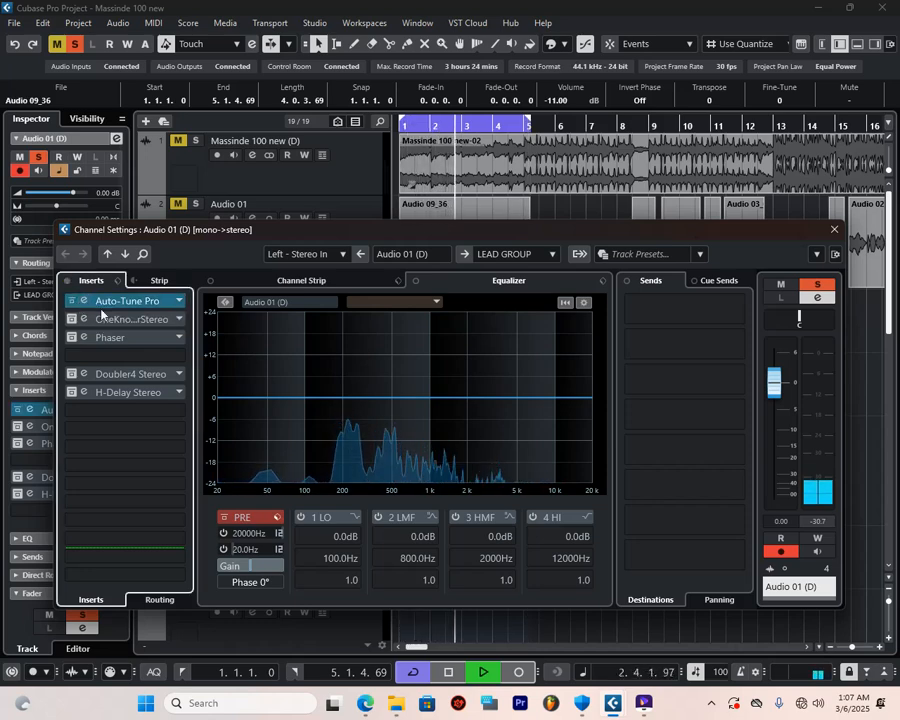
click(145, 308)
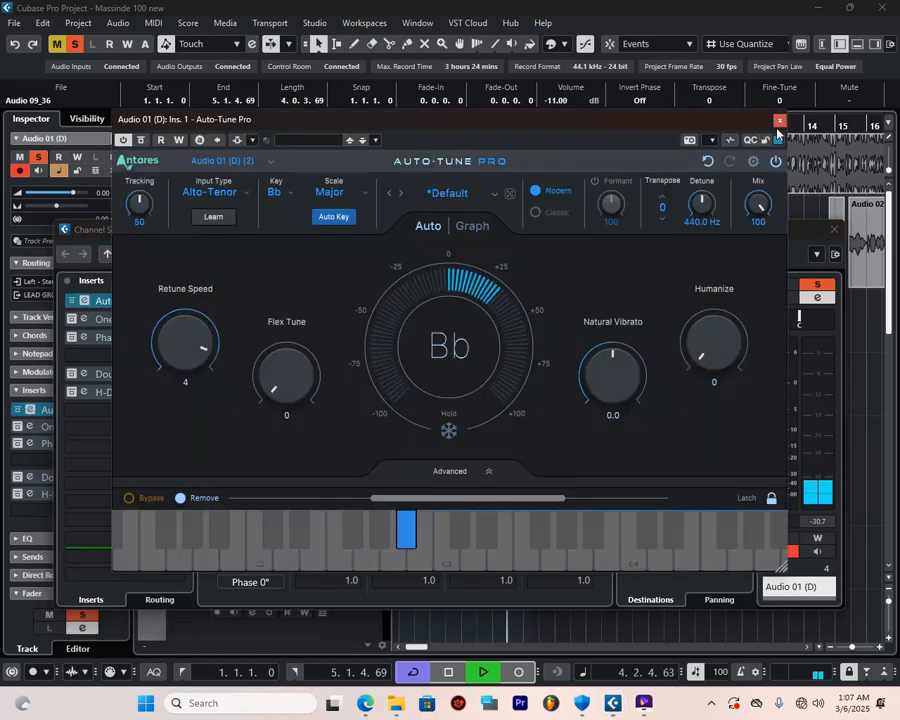
click(780, 122)
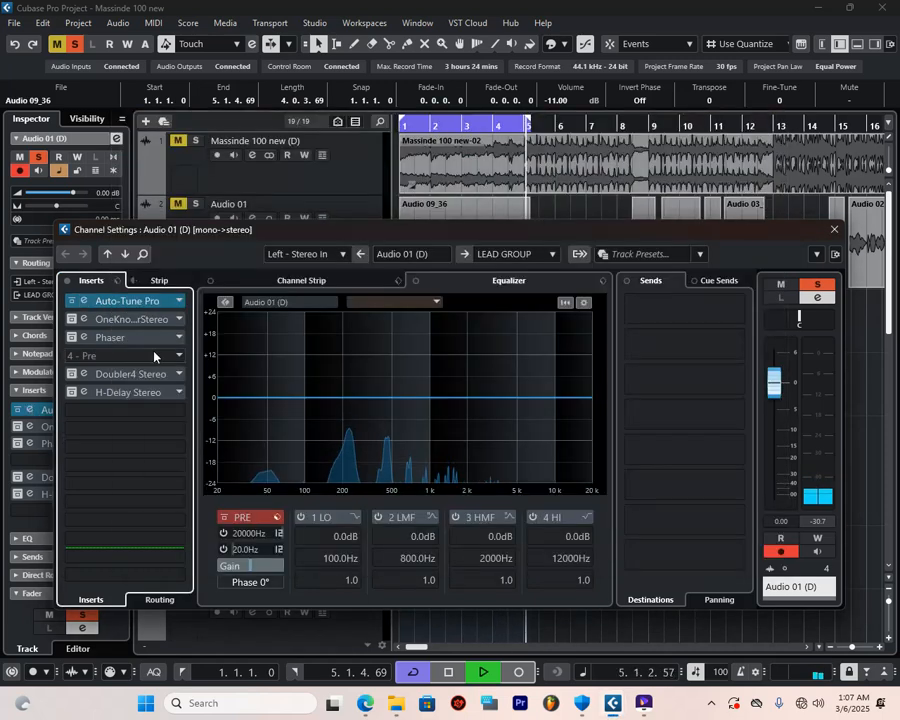
- Reactivate the OneKnob Filter insert and set its filter knob to about 5
click(72, 318)
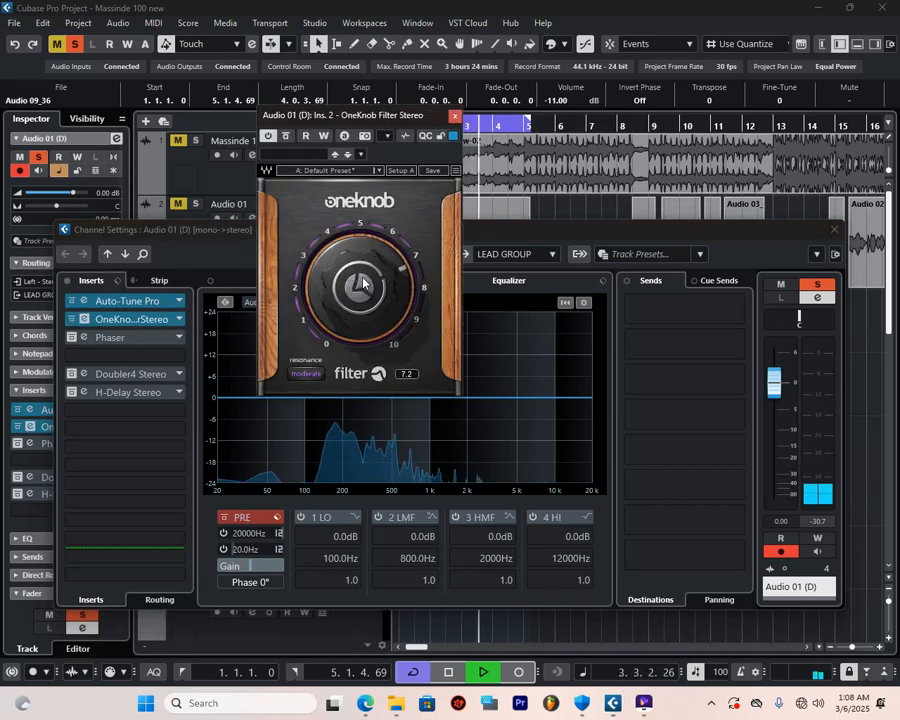
scroll(363, 284, up, 5)
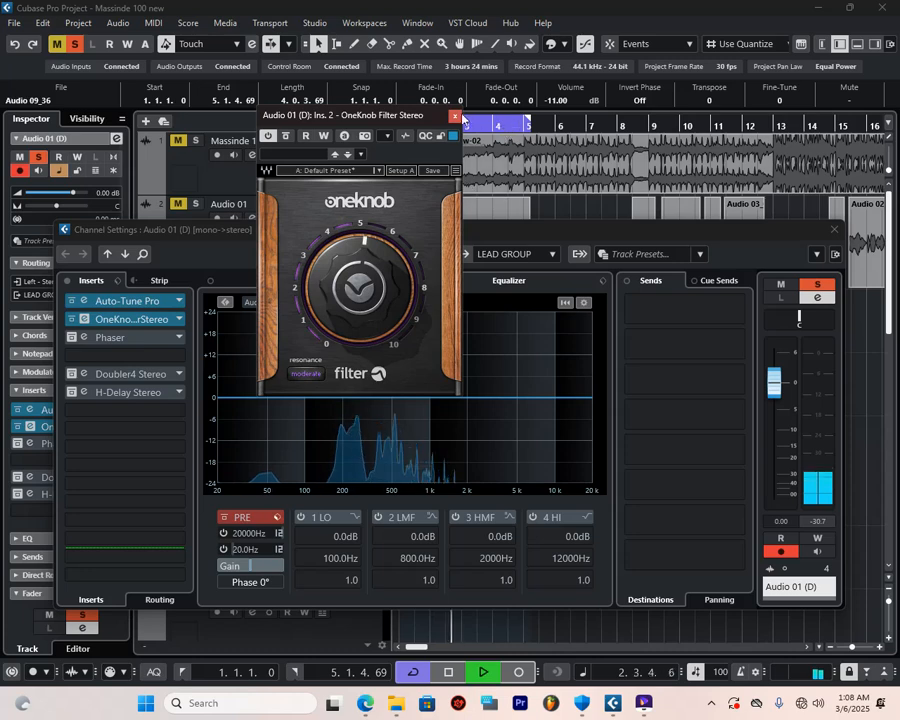
click(455, 116)
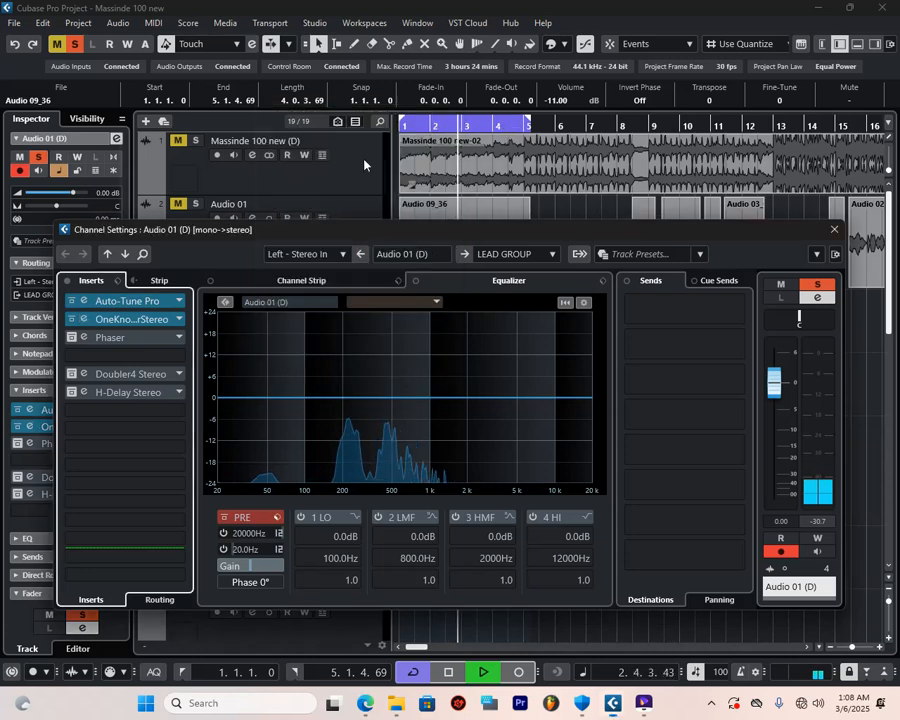
- Reactivate the Phaser insert and review its feedback, width, spatial and mix settings
click(76, 339)
click(120, 339)
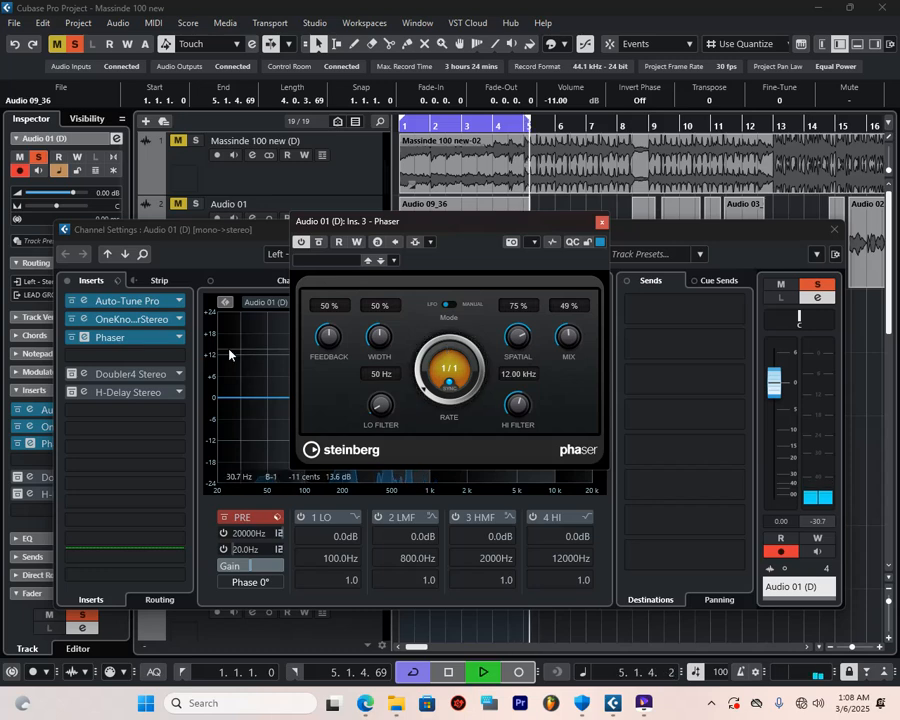
click(144, 342)
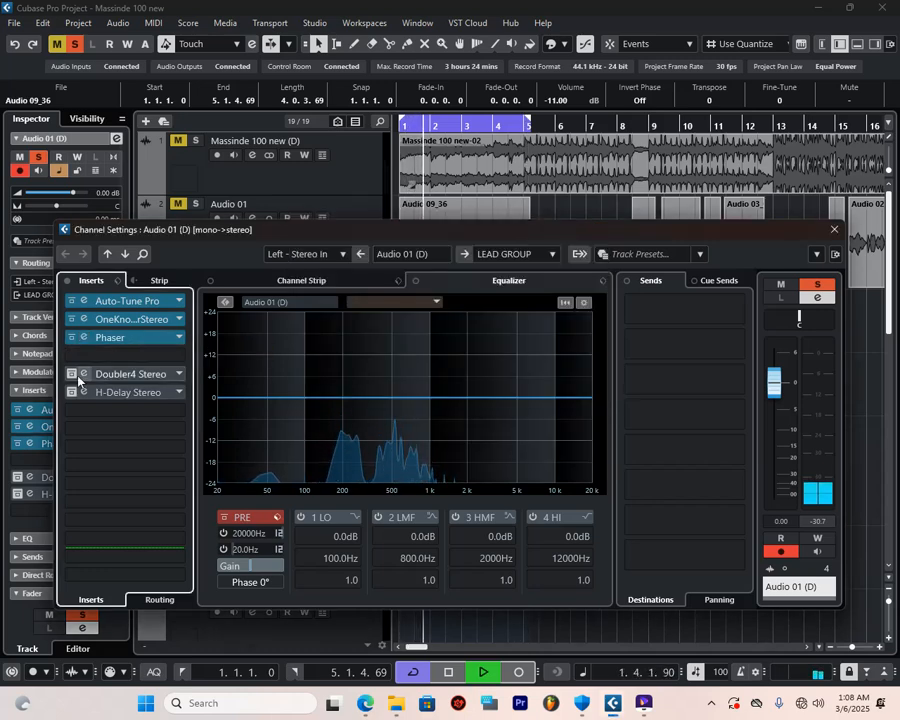
- Reactivate the Doubler4 and H-Delay inserts one after the other and review the settings of each
click(136, 380)
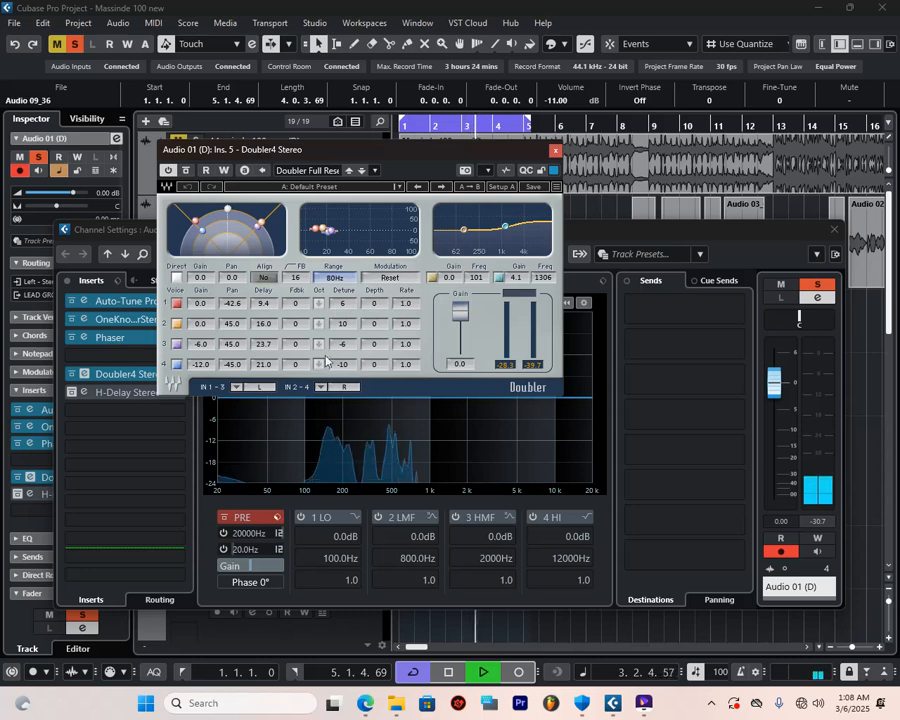
click(130, 380)
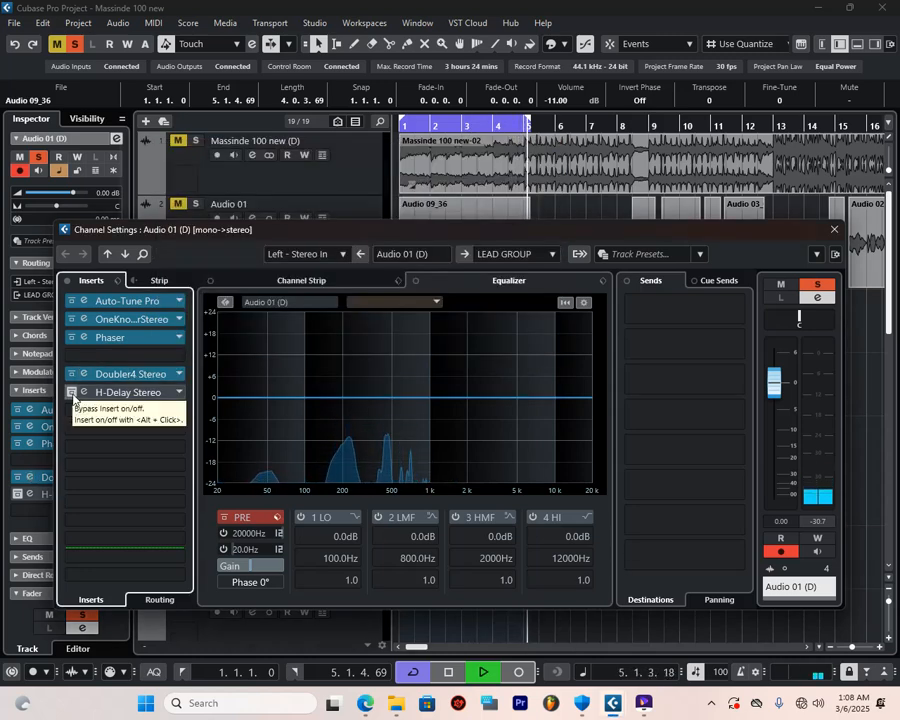
click(72, 393)
click(121, 394)
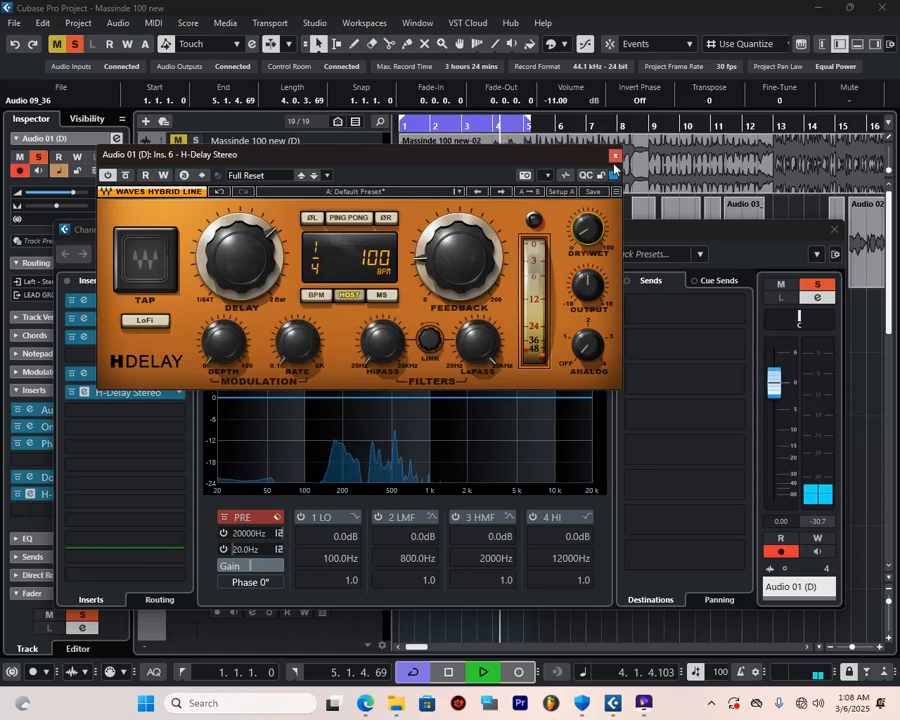
- Close the H-Delay and channel settings windows, solo the first Audio 01 track alongside the intro vocal, and play both
click(615, 157)
click(829, 230)
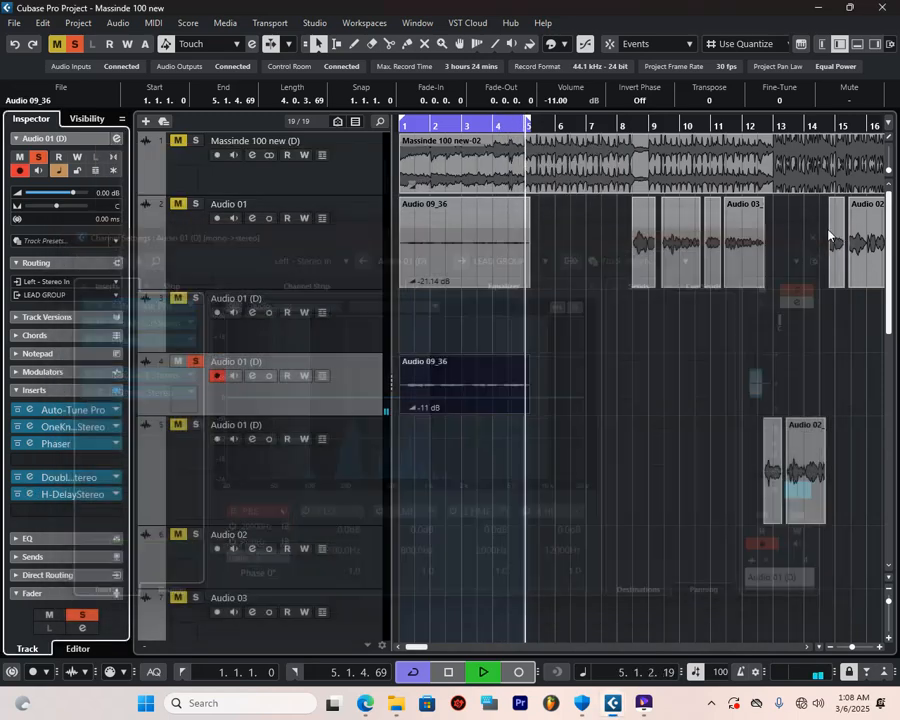
click(194, 204)
key(space)
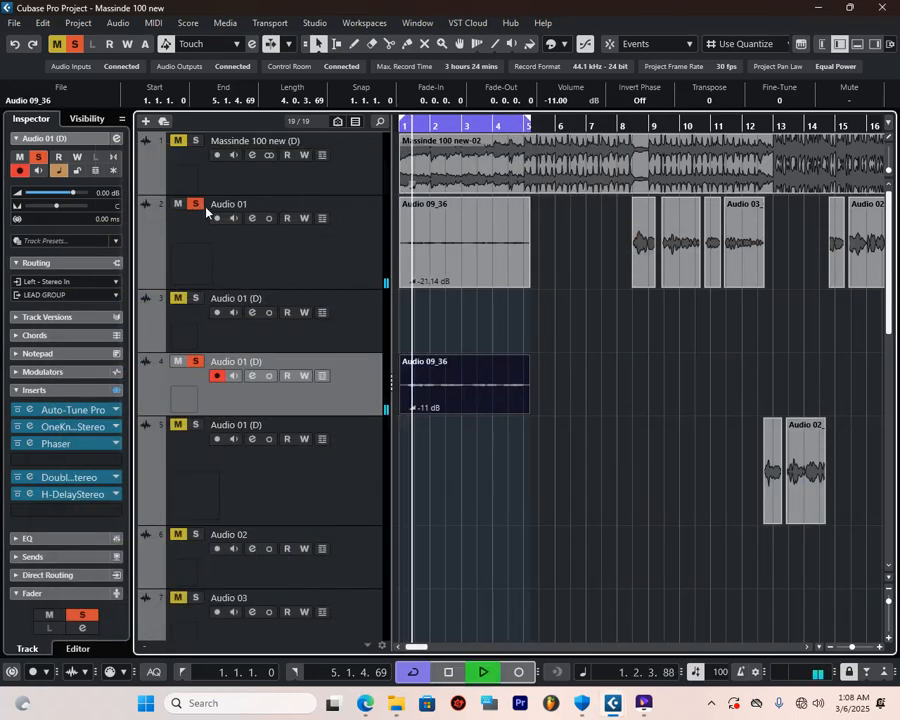
click(297, 265)
scroll(582, 381, down, 6)
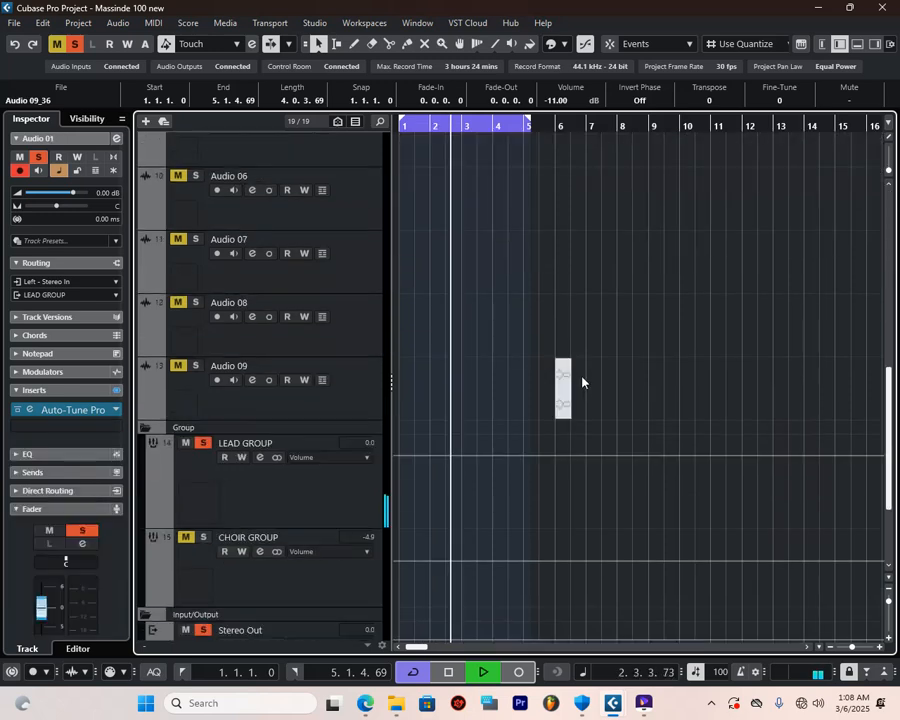
scroll(582, 381, up, 6)
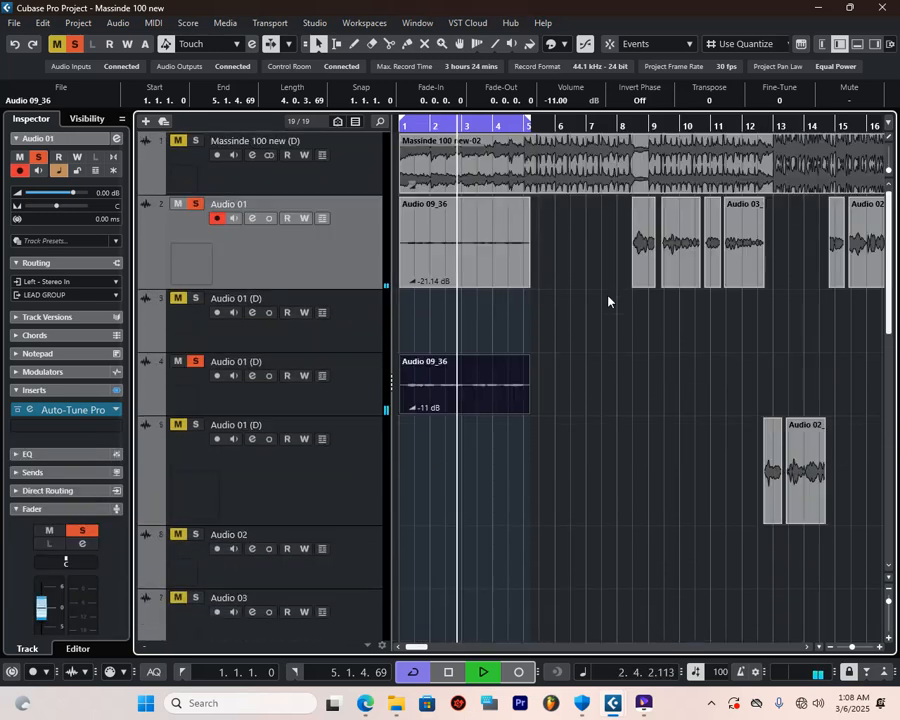
- Clear all track solos and mutes and play the full mix from the start of the song
click(75, 45)
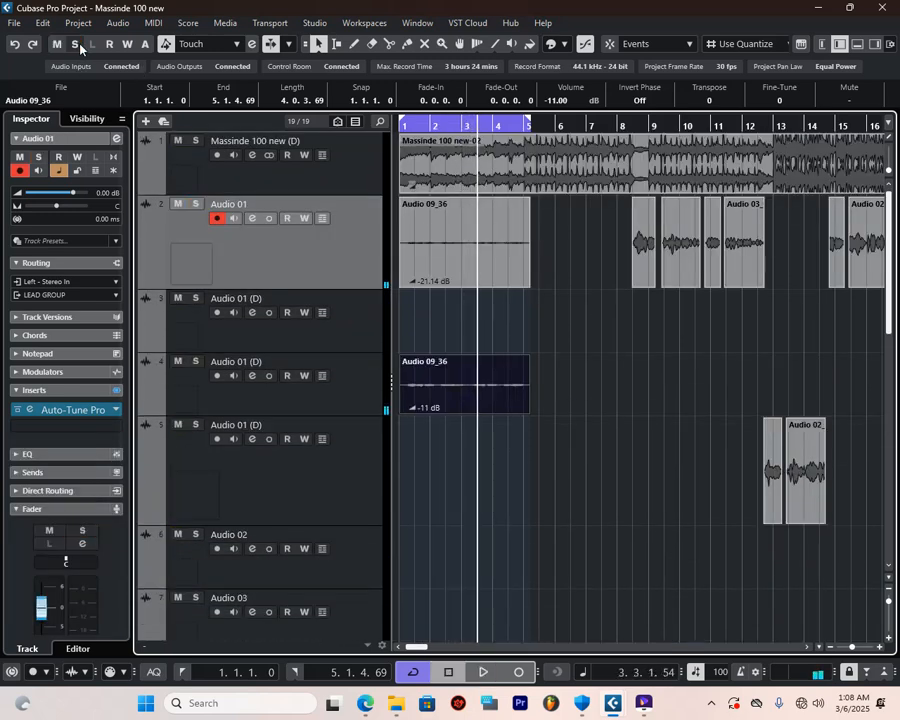
click(409, 128)
click(430, 397)
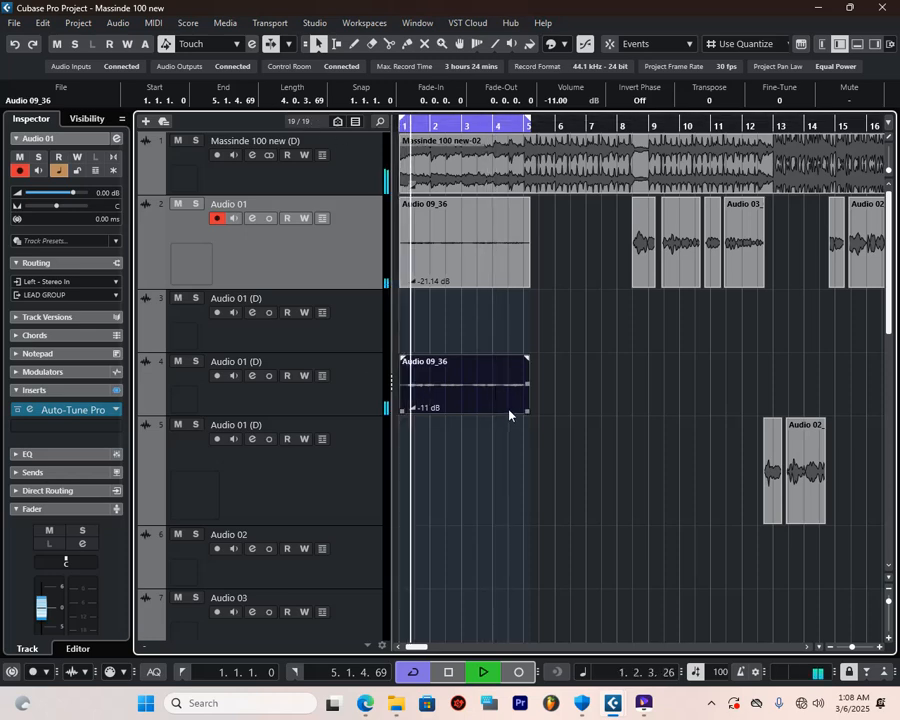
- Select all events, extend the loop range to cover the whole song, and clear the selection
scroll(510, 415, down, 4)
scroll(510, 454, down, 3)
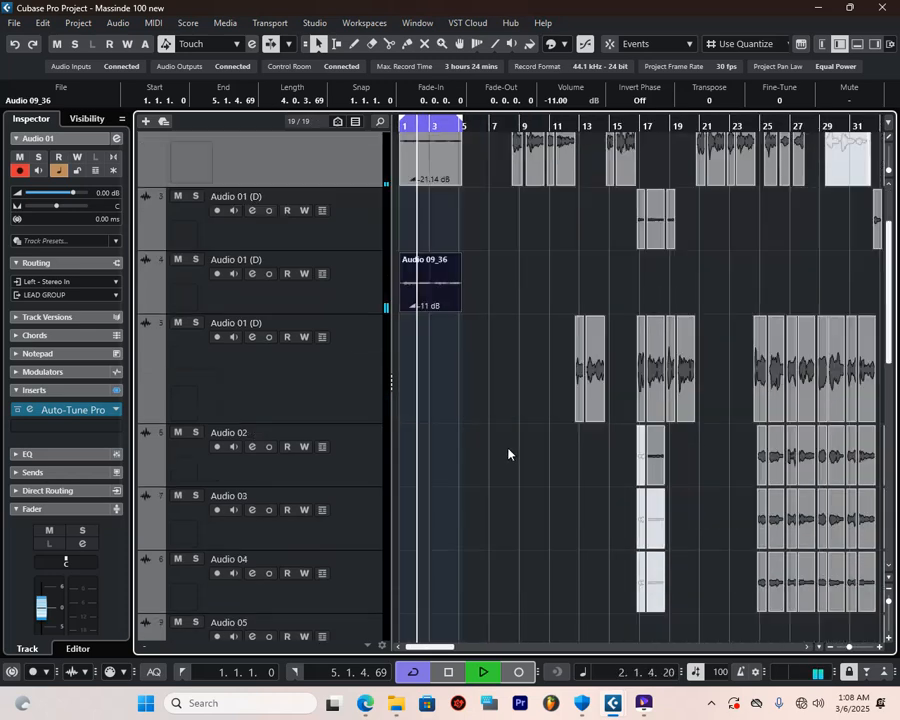
scroll(515, 440, down, 10)
click(536, 402)
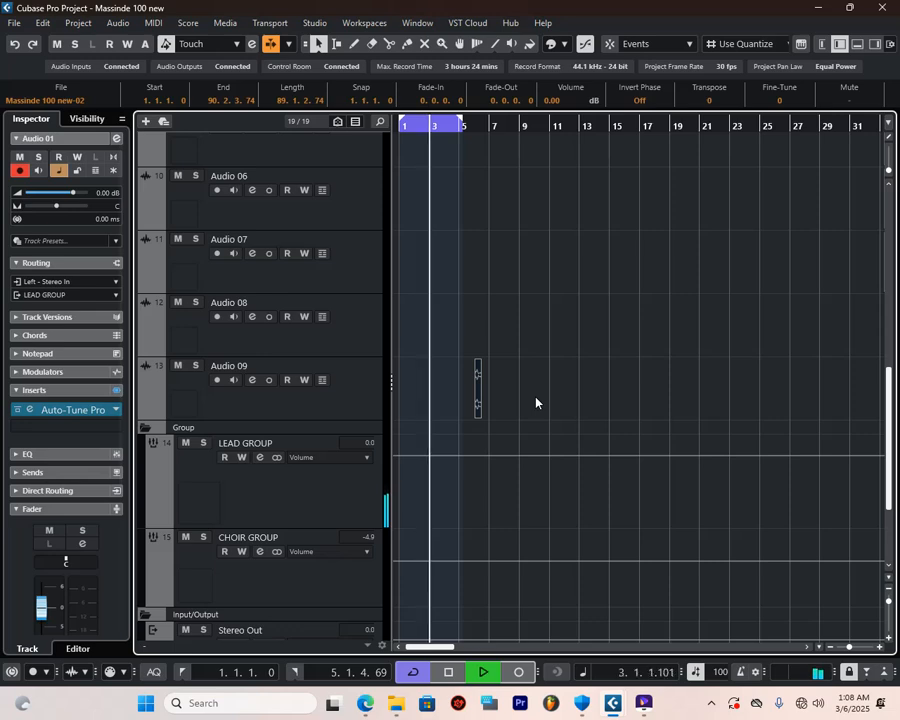
scroll(561, 280, up, 13)
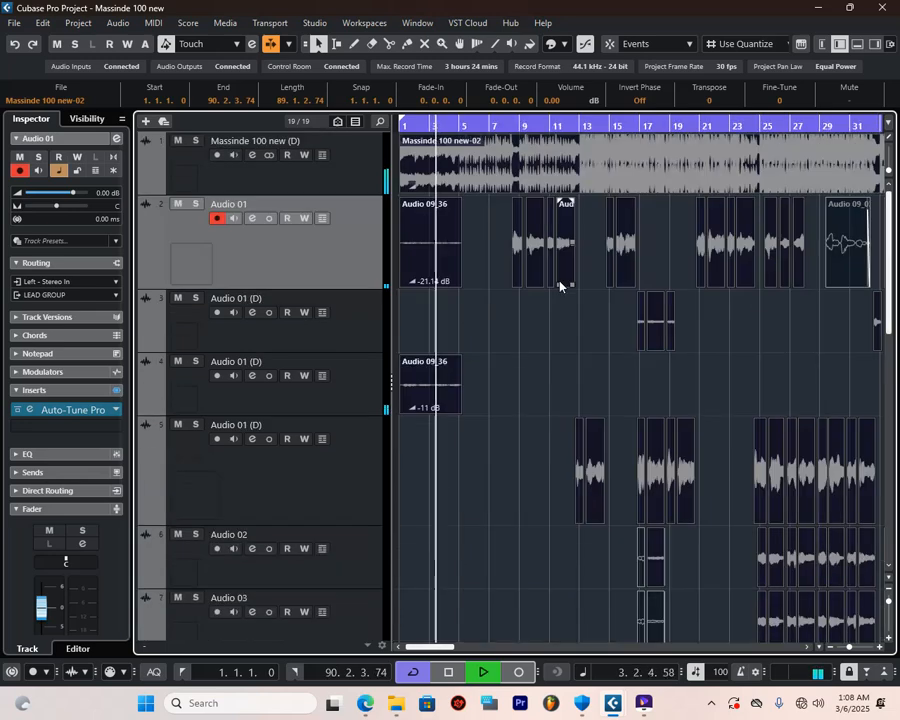
click(506, 386)
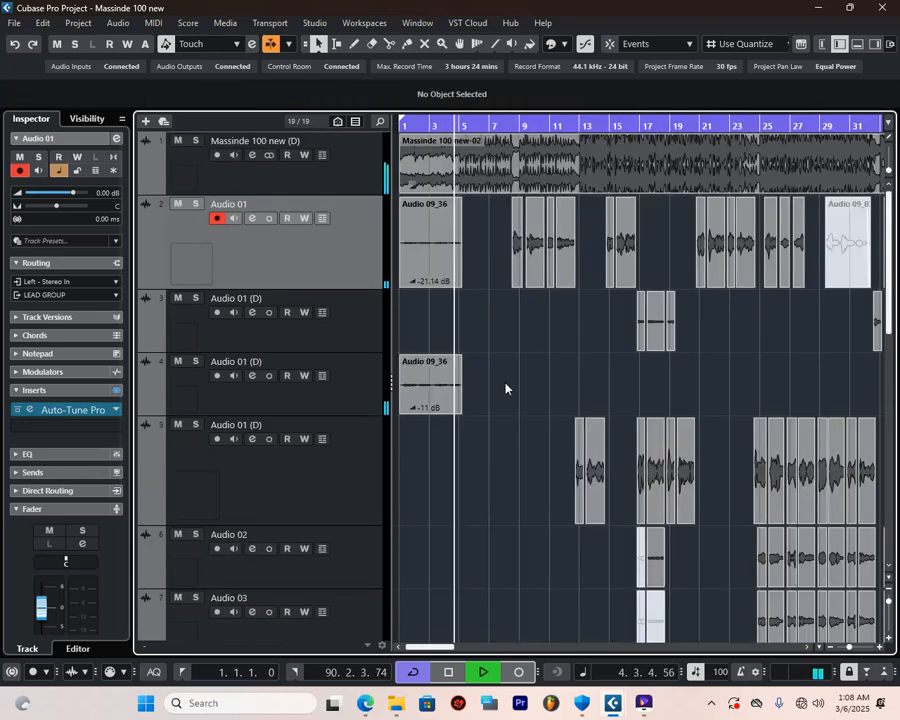
- Zoom out the timeline to the full song and shrink the track heights until all tracks fit in view
key(g)
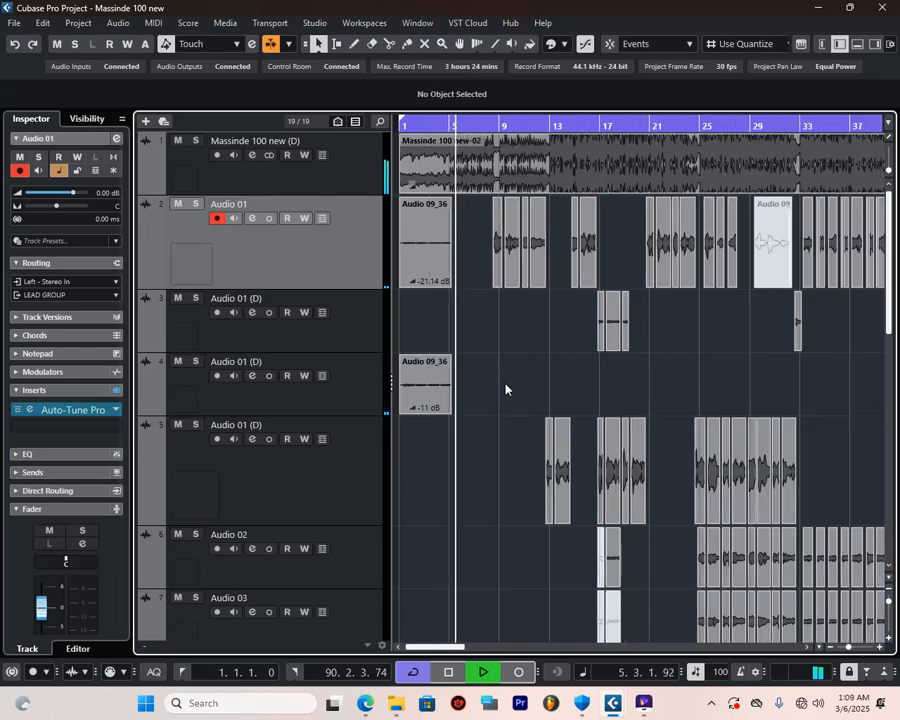
key(g)
key(g)
key(g)
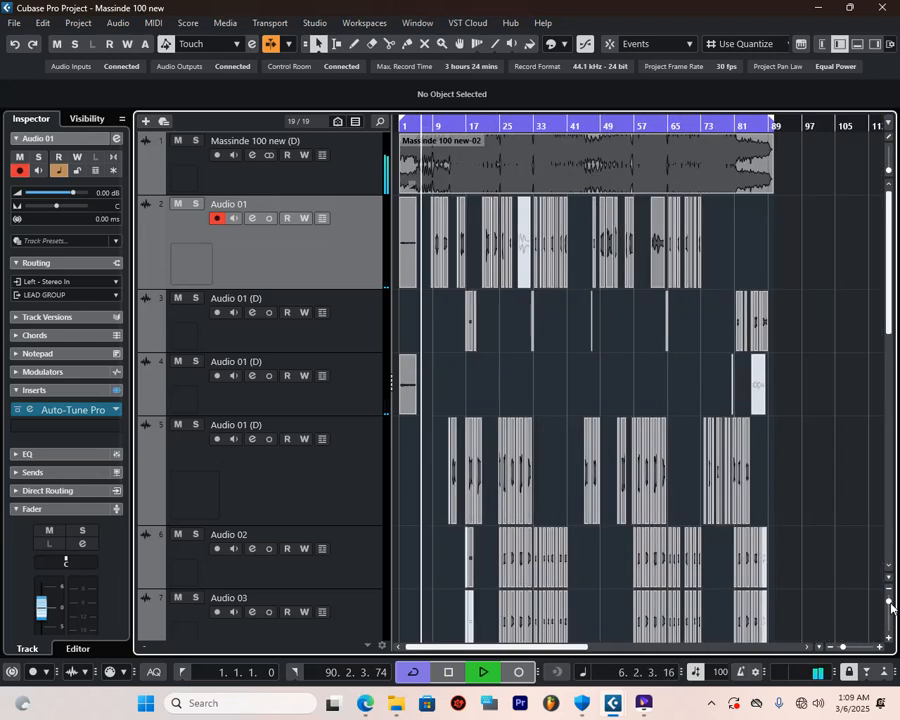
drag(889, 602, 889, 510)
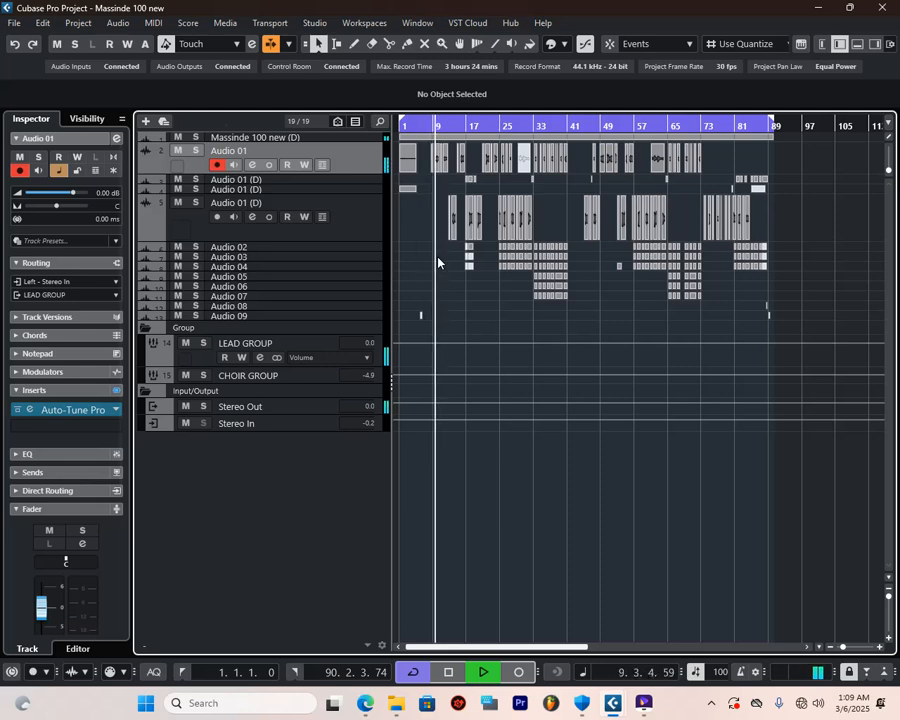
- Set the Massinde 100 new (D) instrumental track's volume to -10.3 dB during playback and stop the playback
click(305, 140)
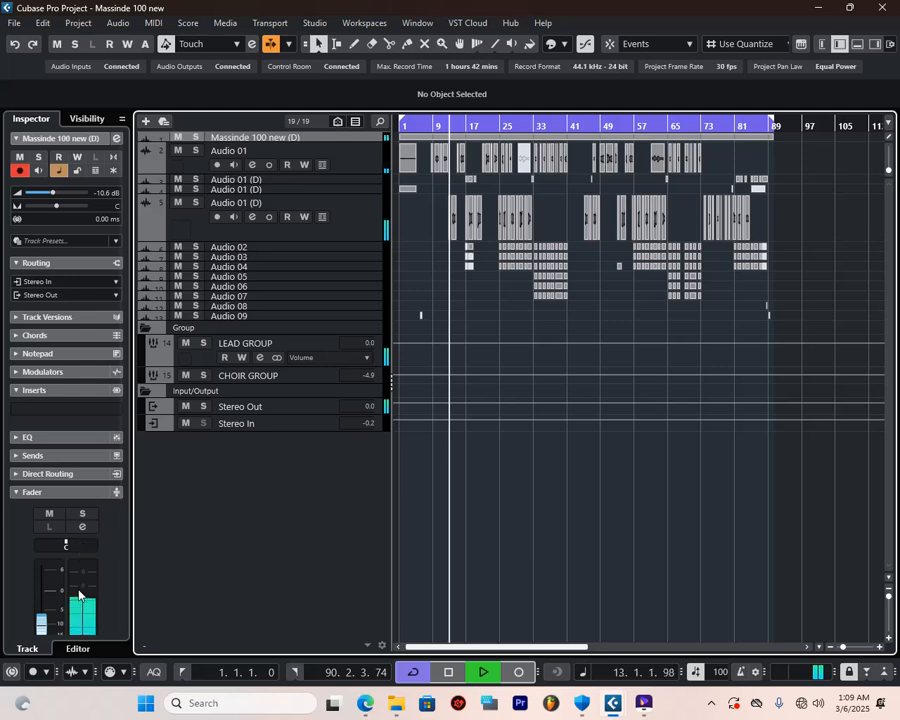
scroll(79, 595, down, 3)
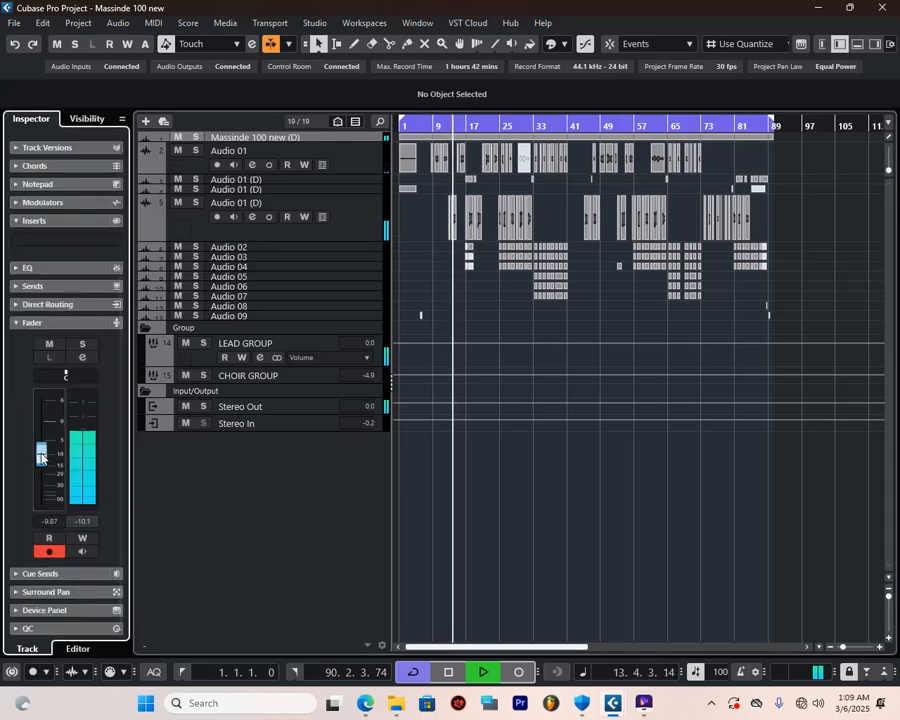
drag(41, 458, 42, 459)
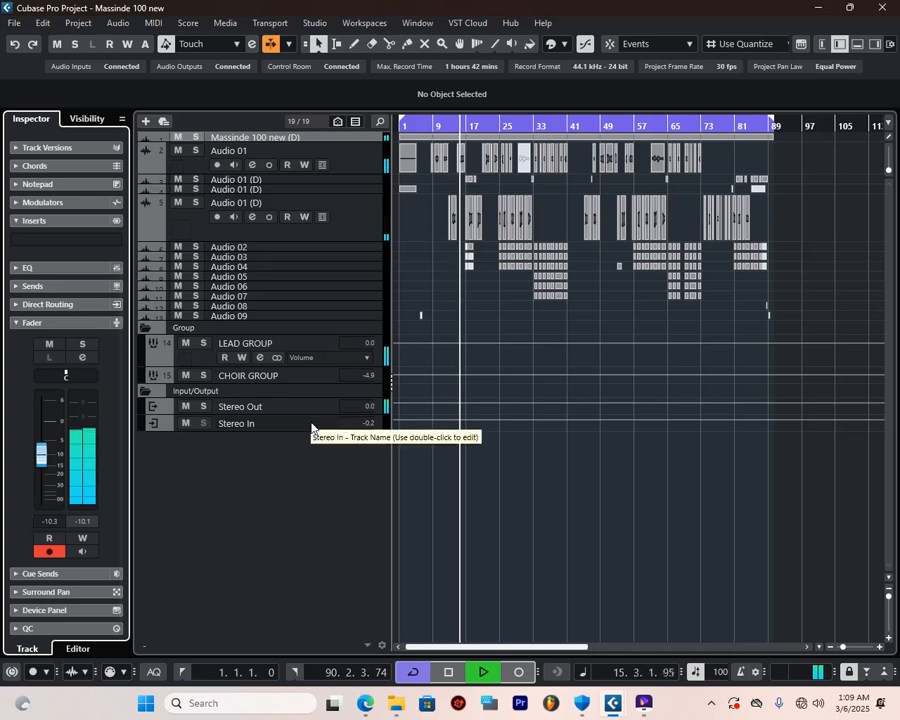
key(space)
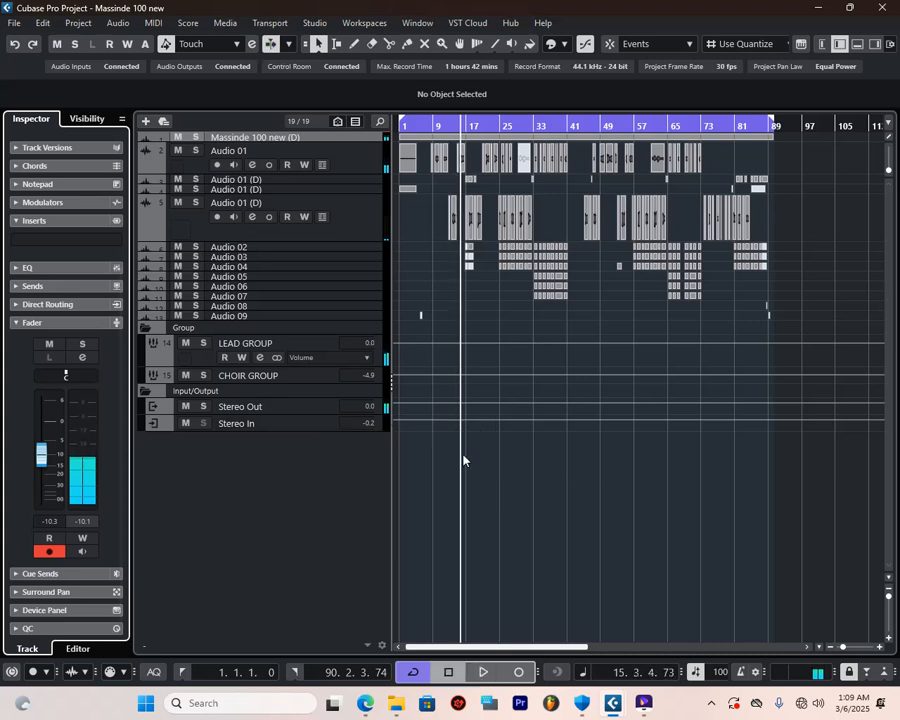
click(712, 703)
click(655, 634)
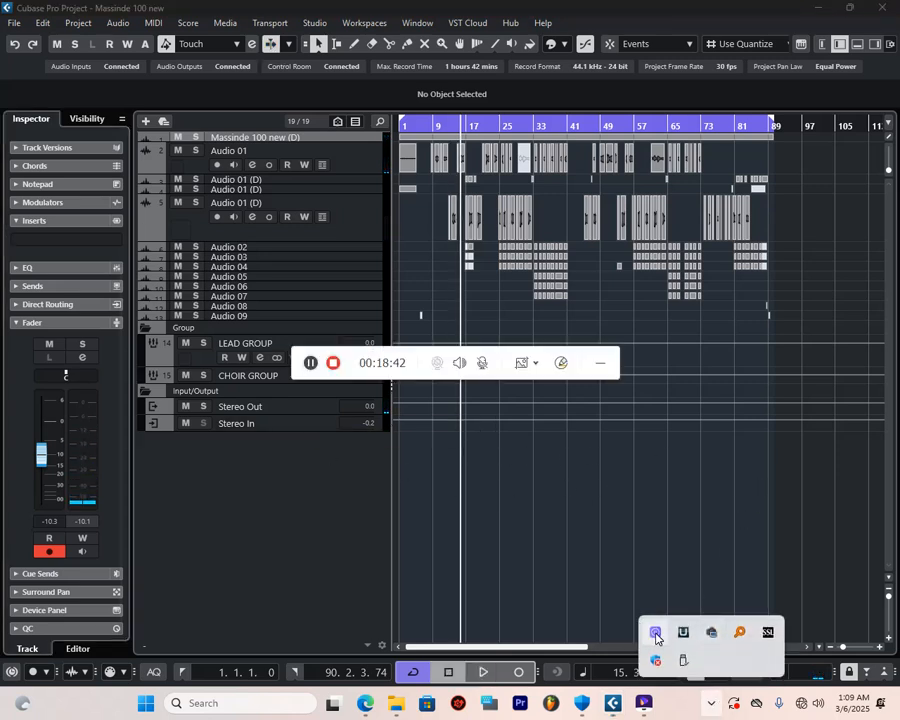